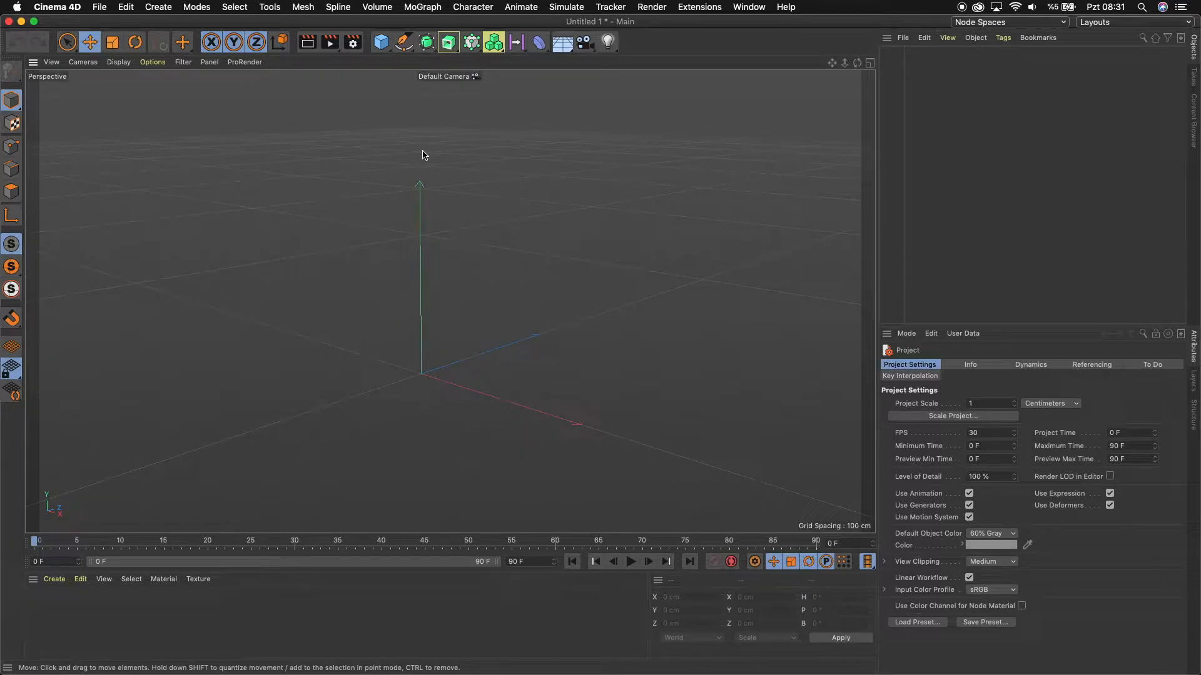
Add a cube and set its size to 10 cm in X, 100 cm in Y and 10 cm in Z.
{"action": "left_click", "coordinate": [379, 43]}
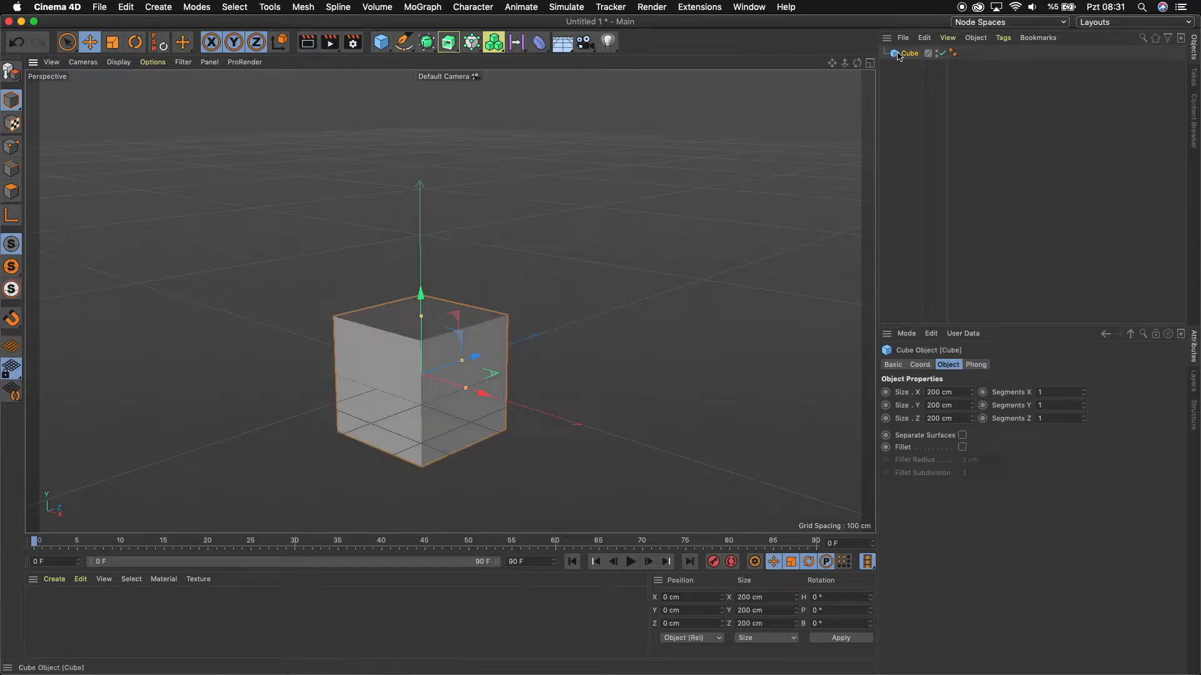
{"action": "left_click_drag", "start_coordinate": [961, 405], "coordinate": [804, 388]}
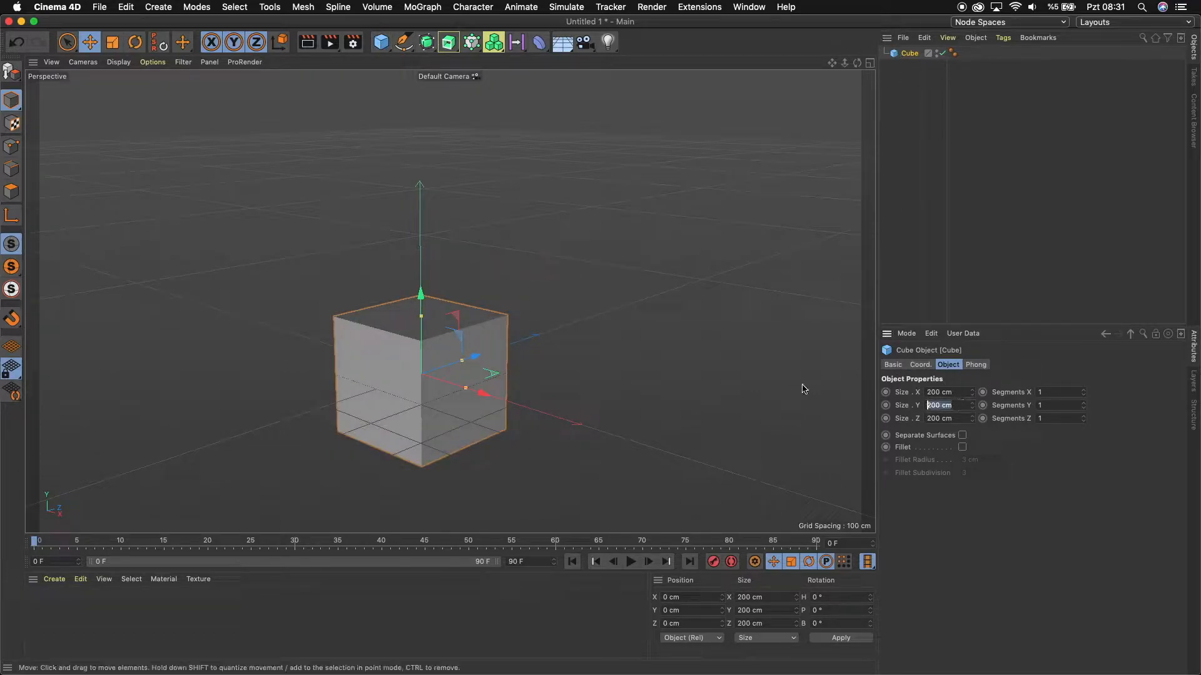
{"action": "left_click_drag", "start_coordinate": [958, 393], "coordinate": [864, 406]}
{"action": "type", "text": "10"}
{"action": "key", "text": "Return"}
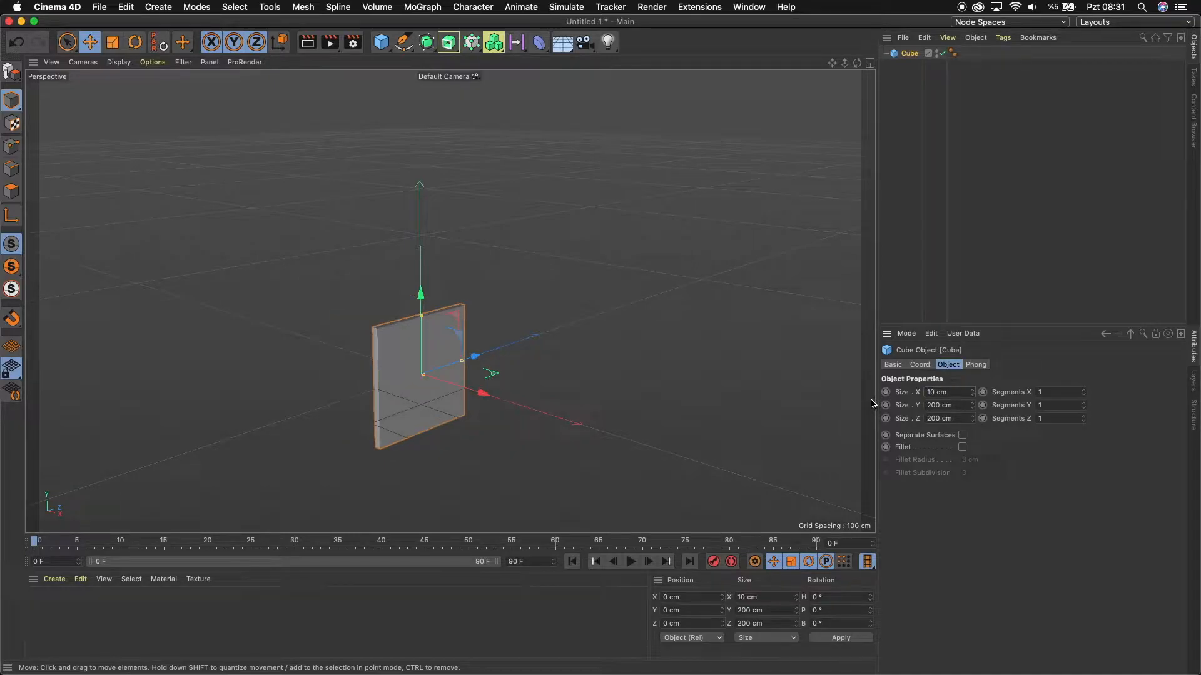
{"action": "left_click_drag", "start_coordinate": [961, 418], "coordinate": [777, 388]}
{"action": "type", "text": "10"}
{"action": "key", "text": "Return"}
{"action": "left_click_drag", "start_coordinate": [961, 405], "coordinate": [746, 376]}
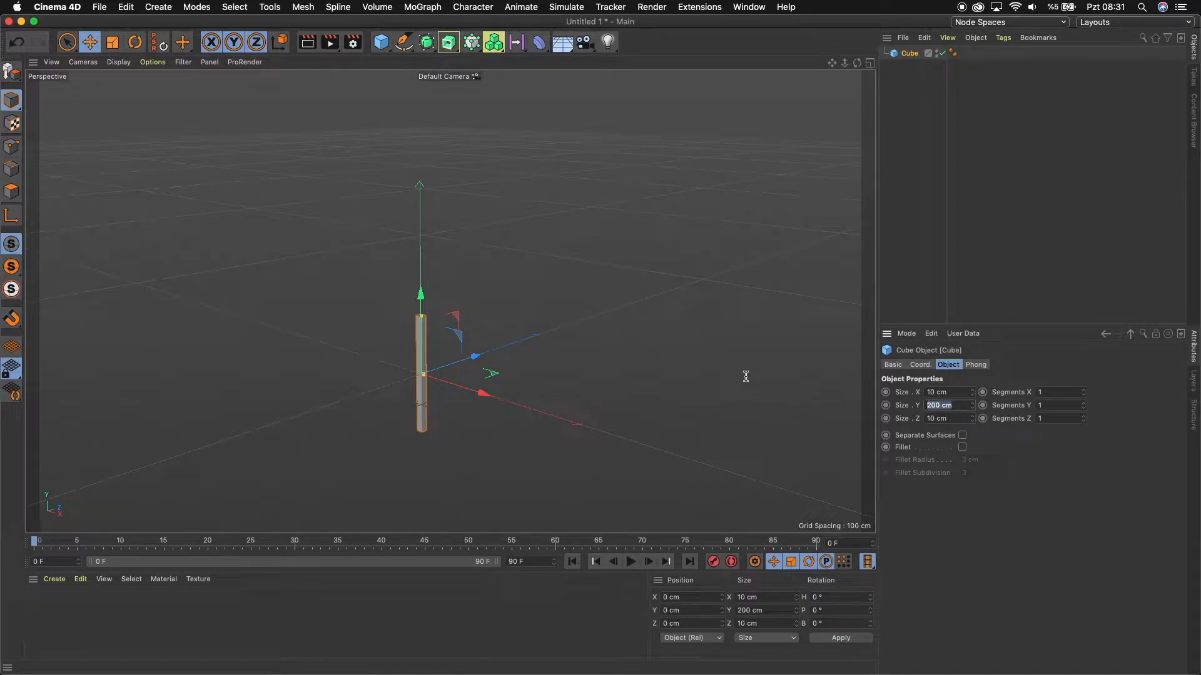
{"action": "type", "text": "100"}
{"action": "key", "text": "Return"}
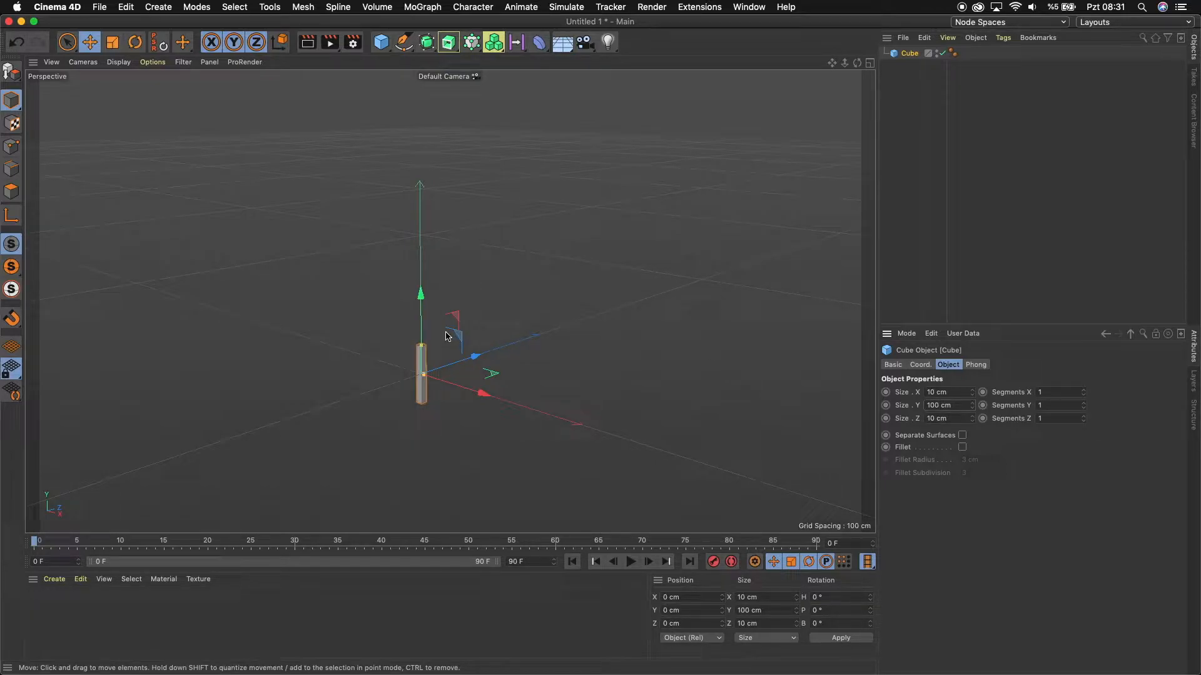
Make the cube editable and move its axis to its base using Axis Center with Y at -100%.
{"action": "left_click", "coordinate": [14, 72]}
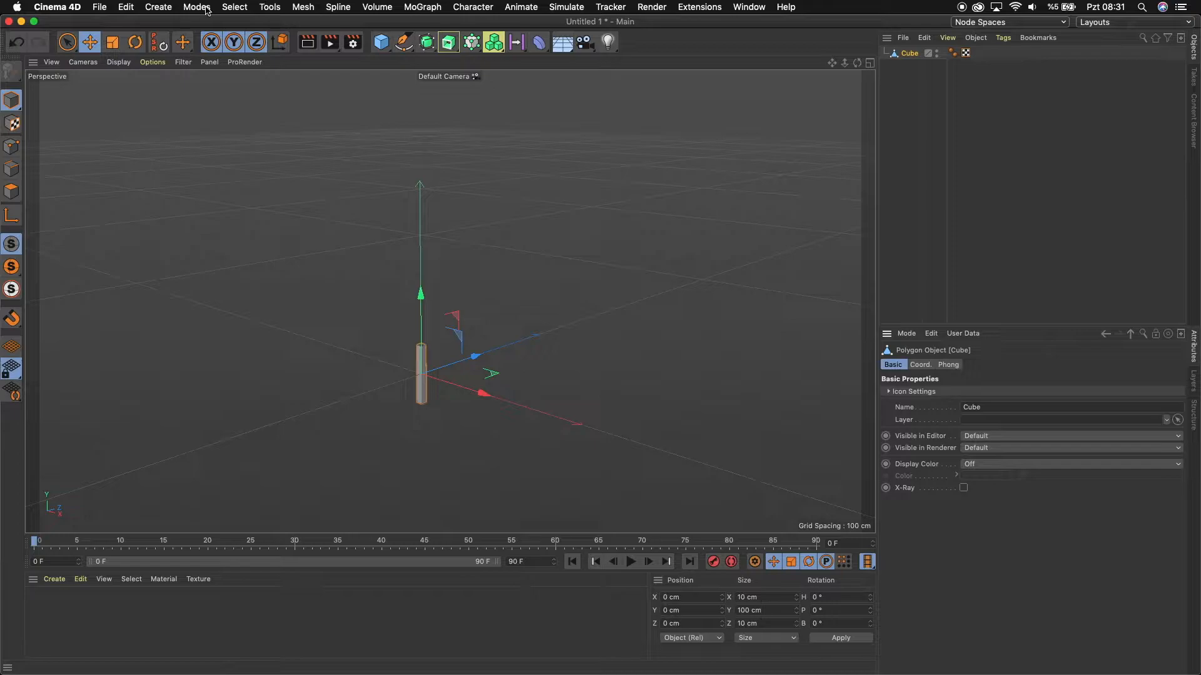
{"action": "left_click", "coordinate": [302, 7]}
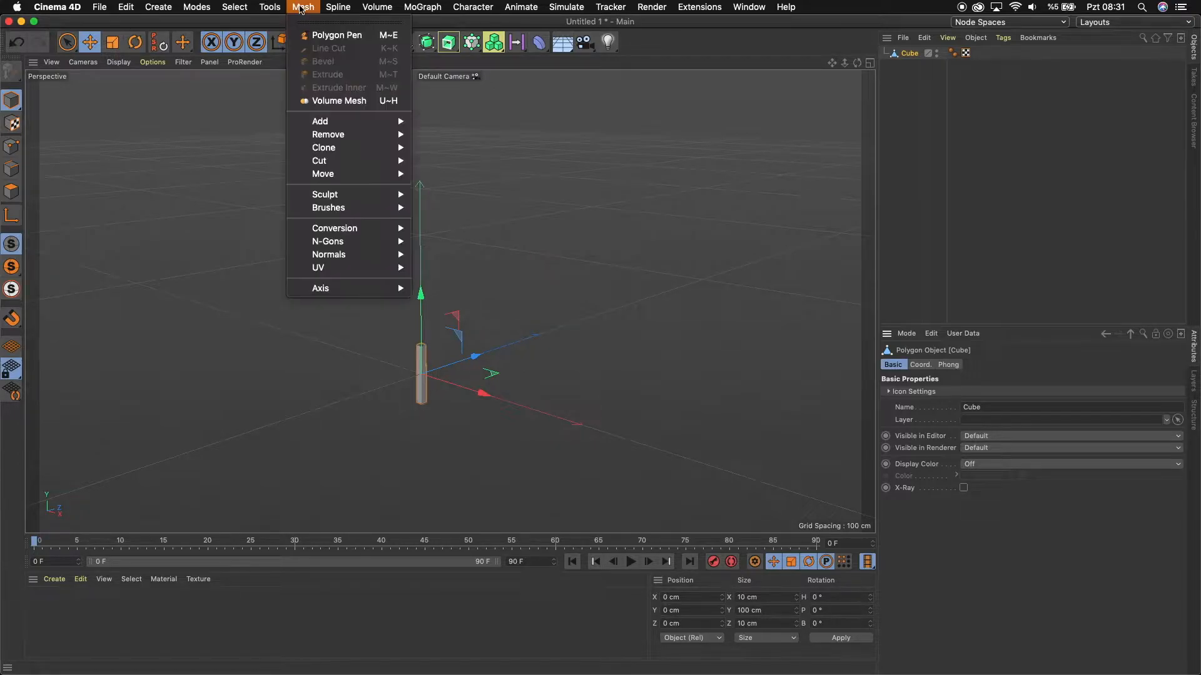
{"action": "mouse_move", "coordinate": [349, 288]}
{"action": "mouse_move", "coordinate": [393, 289]}
{"action": "left_click", "coordinate": [456, 294]}
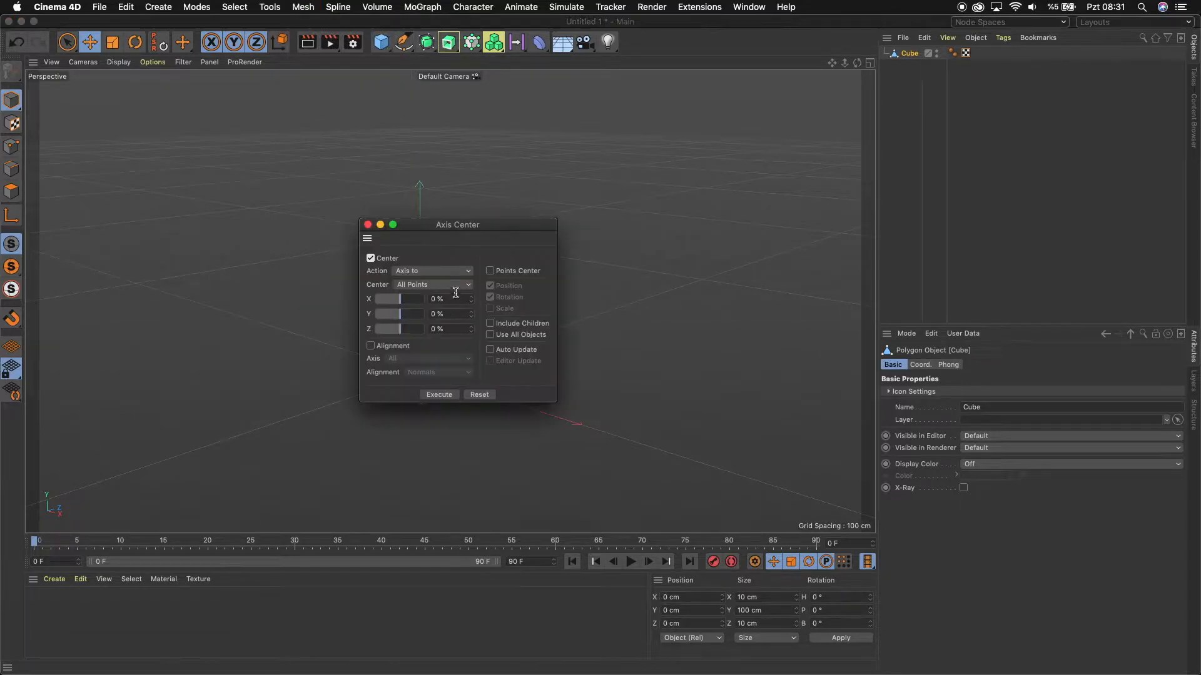
{"action": "left_click_drag", "start_coordinate": [496, 236], "coordinate": [720, 170]}
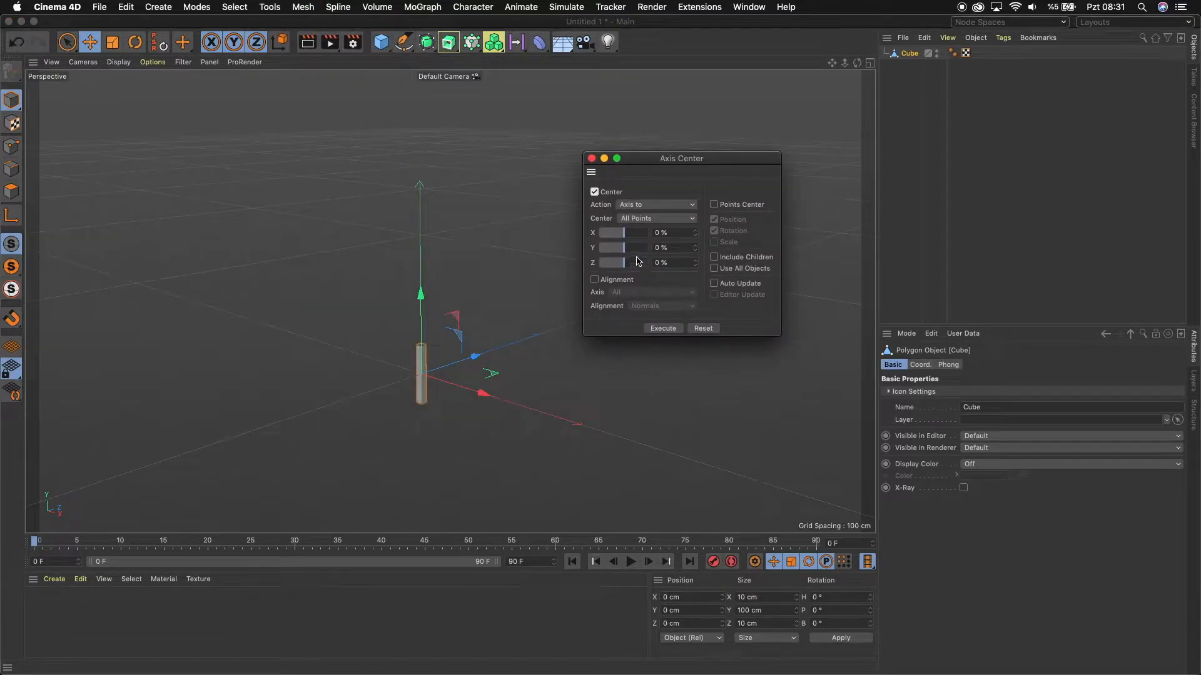
{"action": "left_click_drag", "start_coordinate": [625, 251], "coordinate": [557, 250]}
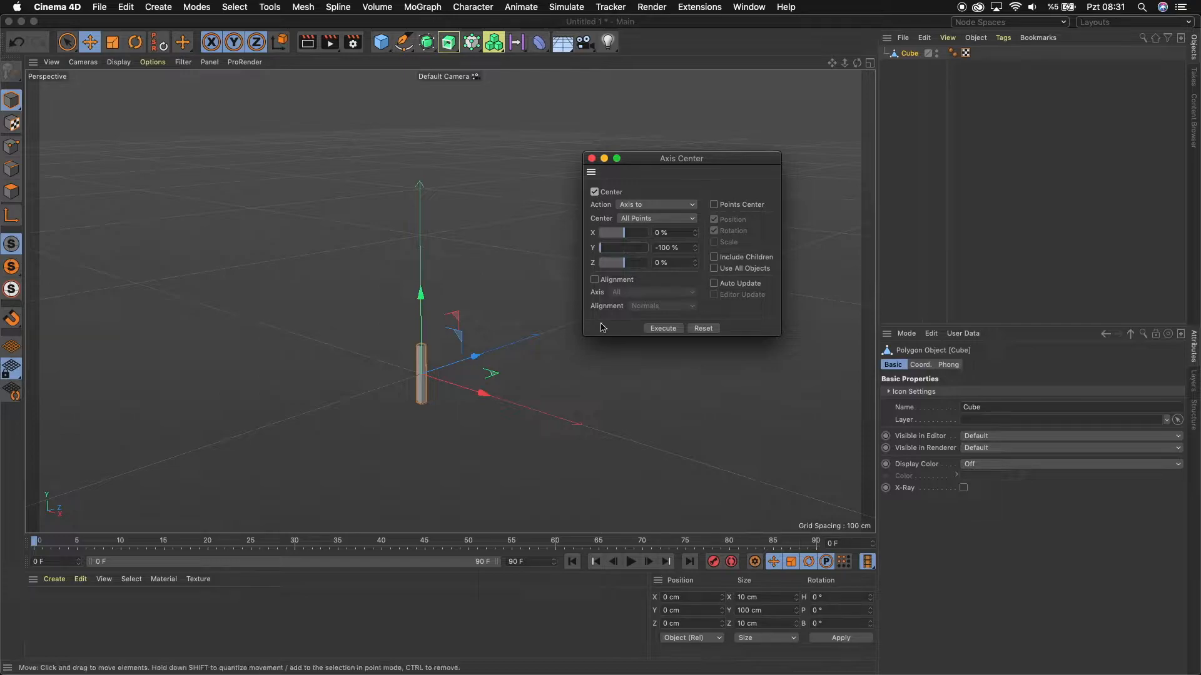
{"action": "left_click", "coordinate": [663, 328]}
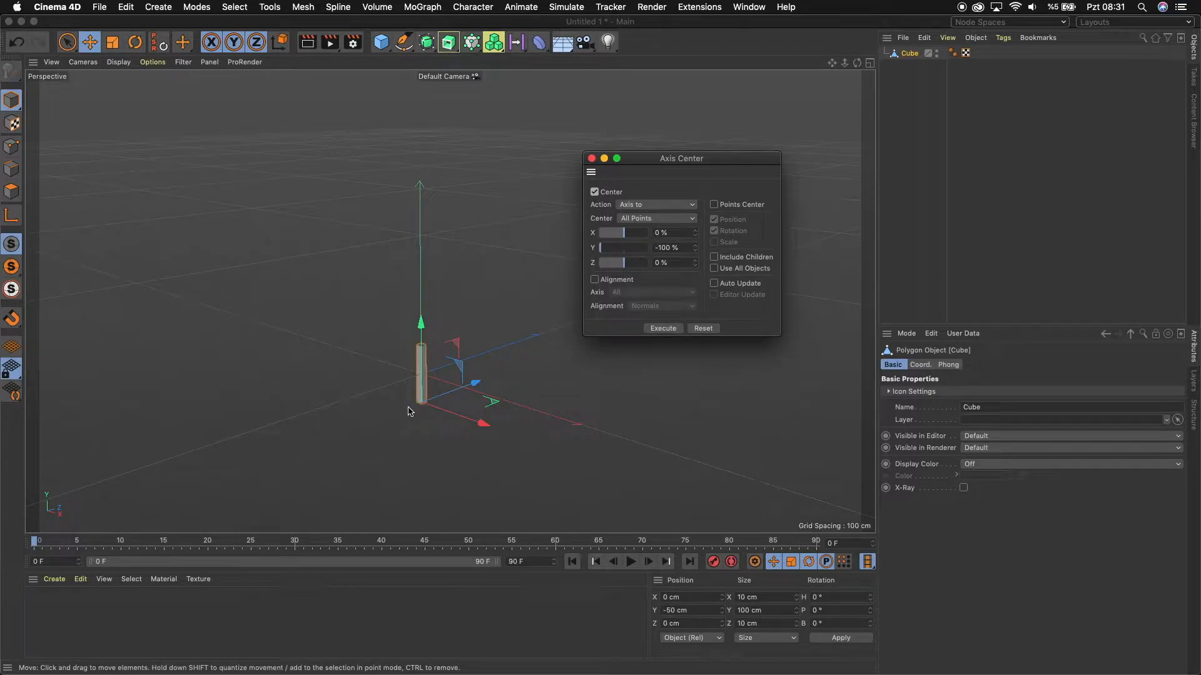
Set the cube's Y position to 0 cm so that it stands on the ground grid.
{"action": "left_click", "coordinate": [691, 610]}
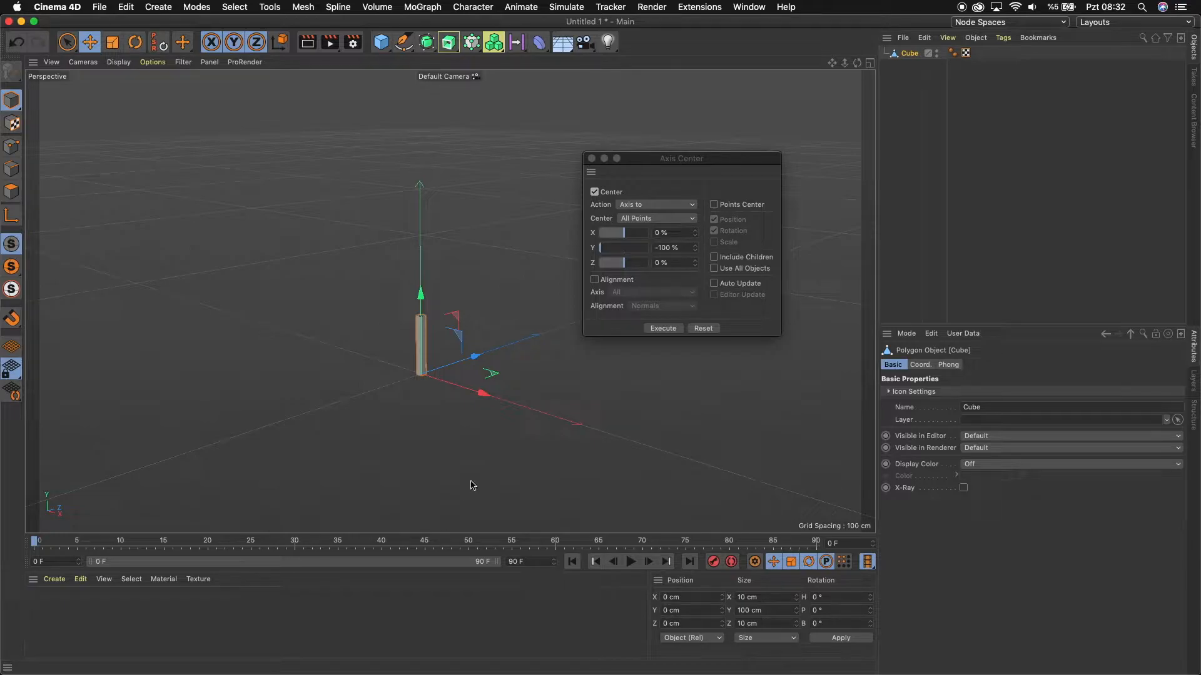
{"action": "left_click_drag", "start_coordinate": [635, 165], "coordinate": [939, 121]}
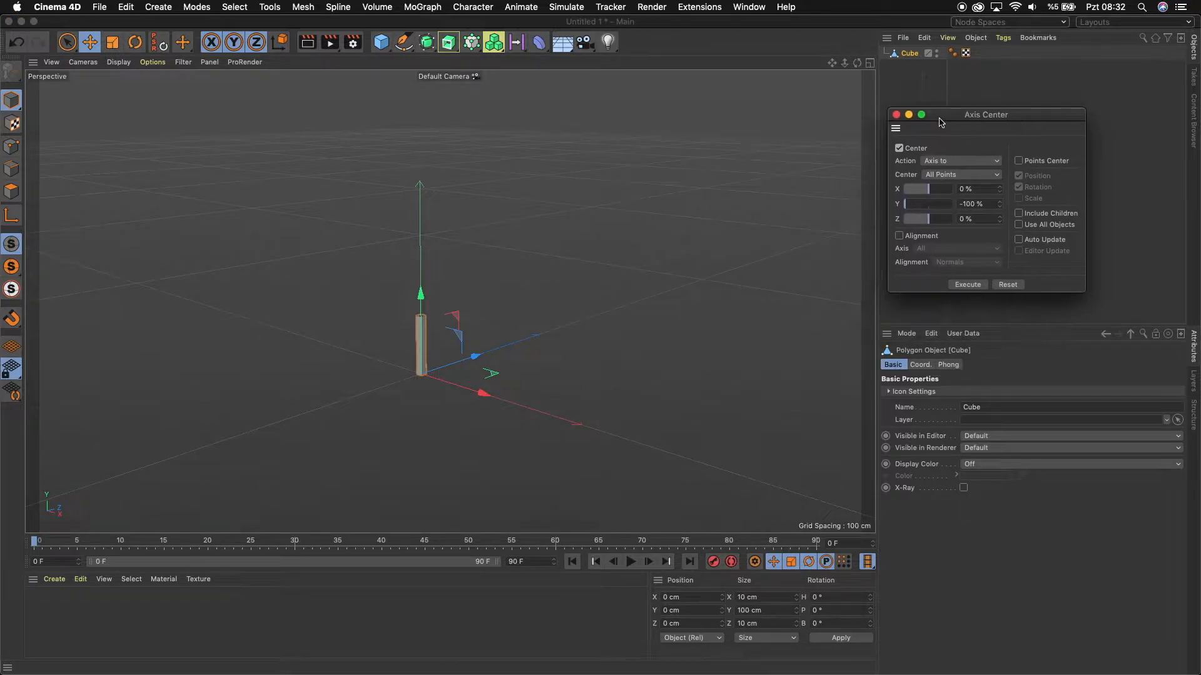
In polygon mode, add five horizontal loop cuts at uneven heights along the bar with Loop/Path Cut.
{"action": "left_click_drag", "start_coordinate": [856, 63], "coordinate": [832, 46]}
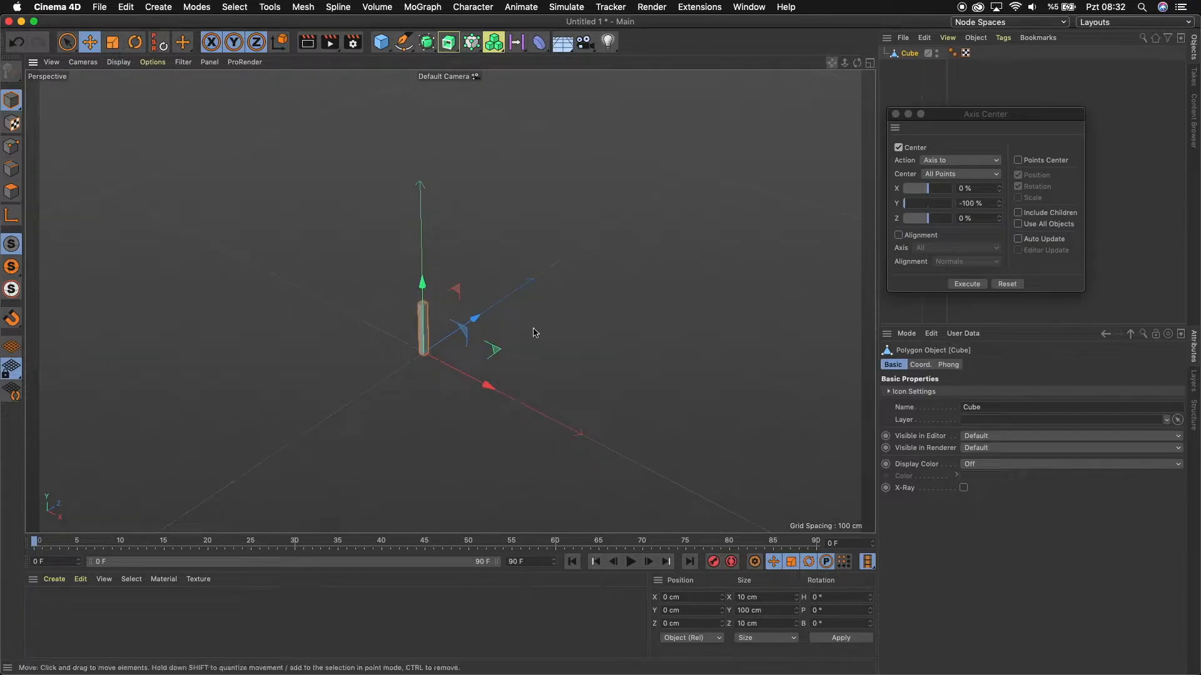
{"action": "scroll", "coordinate": [418, 346], "scroll_direction": "up", "scroll_amount": 5}
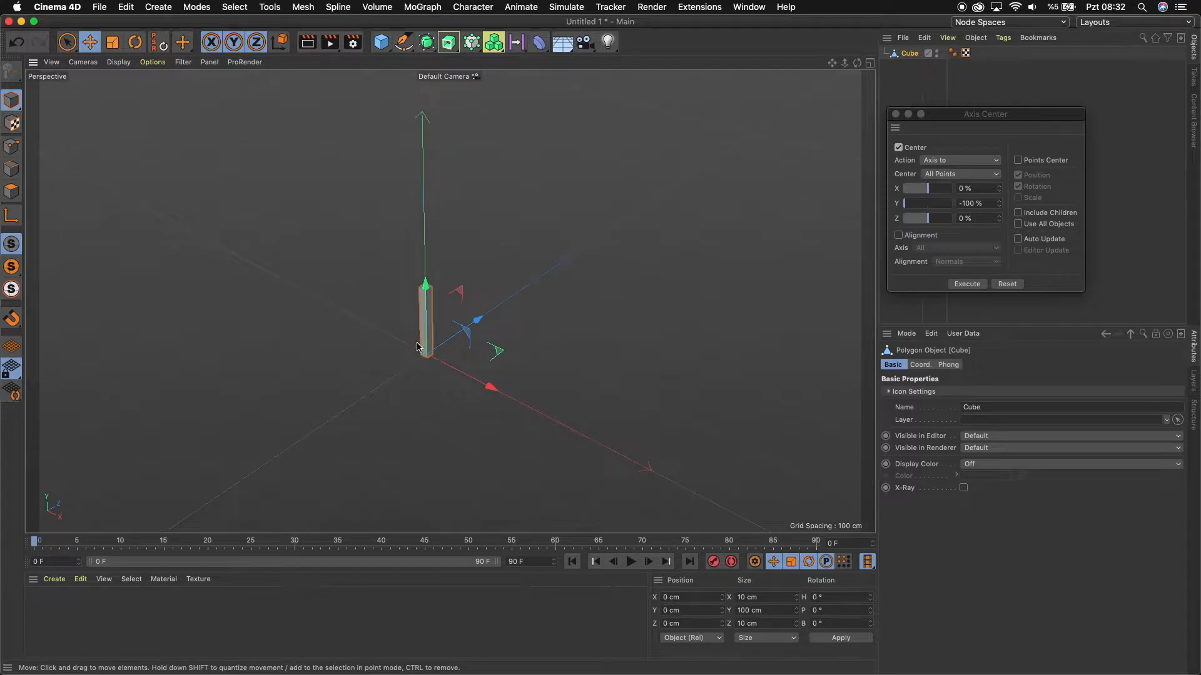
{"action": "scroll", "coordinate": [418, 346], "scroll_direction": "up", "scroll_amount": 3}
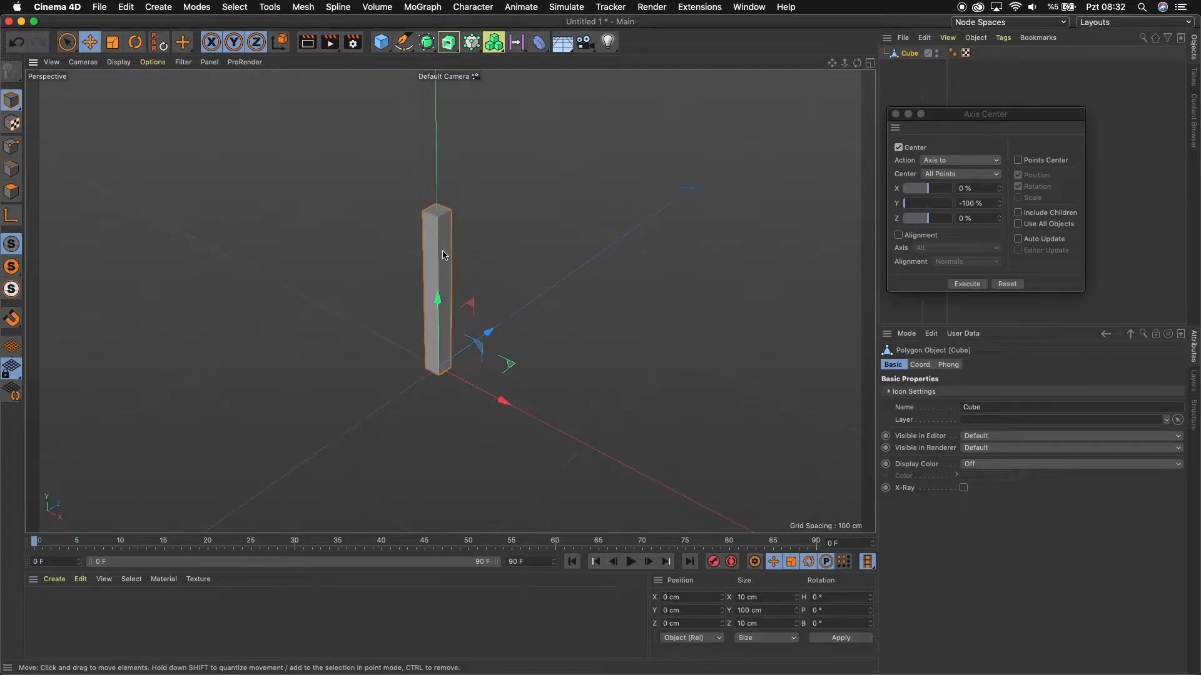
{"action": "left_click", "coordinate": [12, 191]}
{"action": "left_click_drag", "start_coordinate": [949, 118], "coordinate": [1005, 651]}
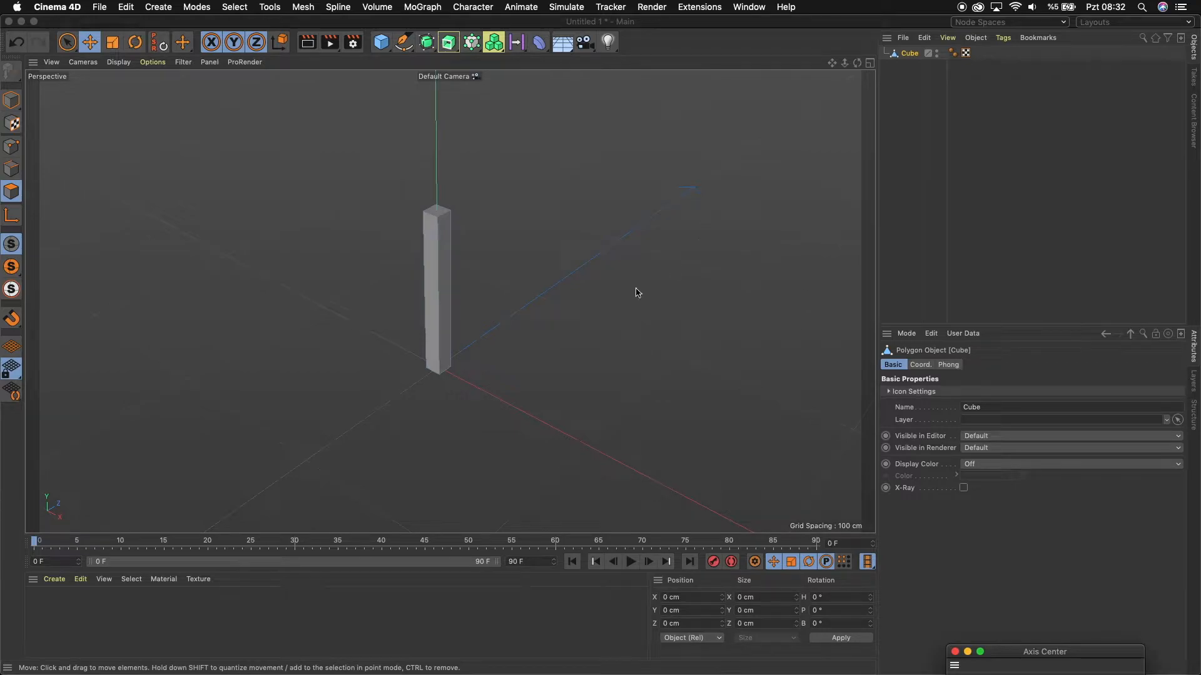
{"action": "right_click", "coordinate": [542, 190]}
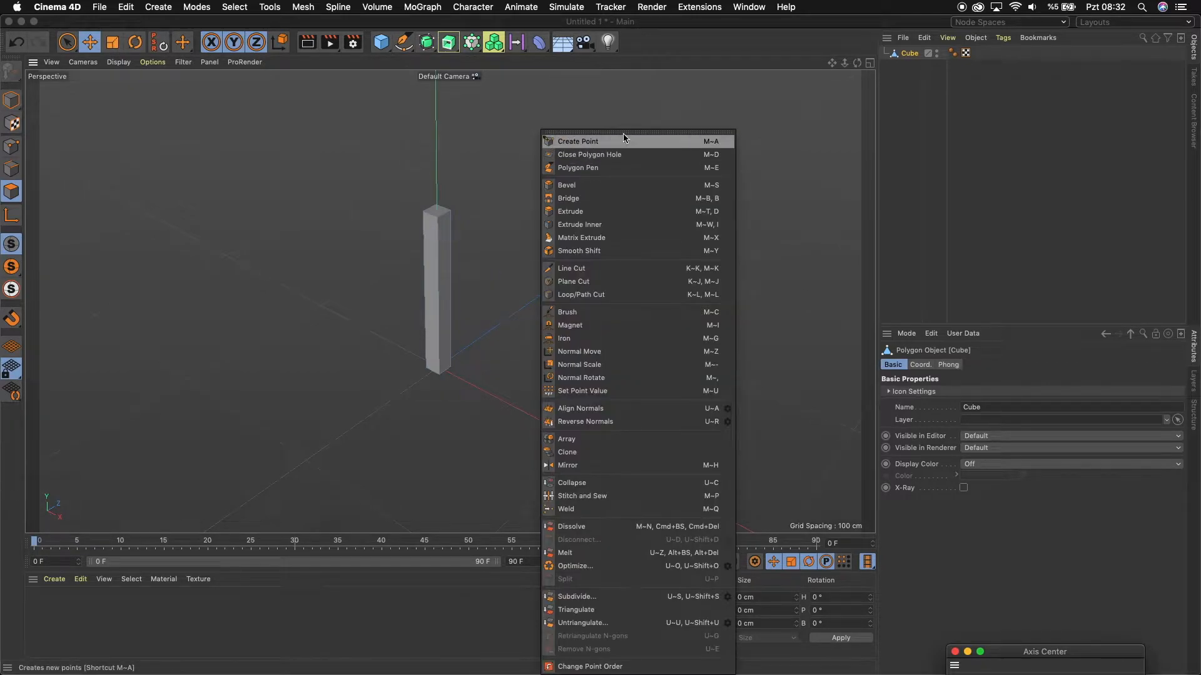
{"action": "left_click", "coordinate": [586, 295]}
{"action": "scroll", "coordinate": [438, 341], "scroll_direction": "up", "scroll_amount": 2}
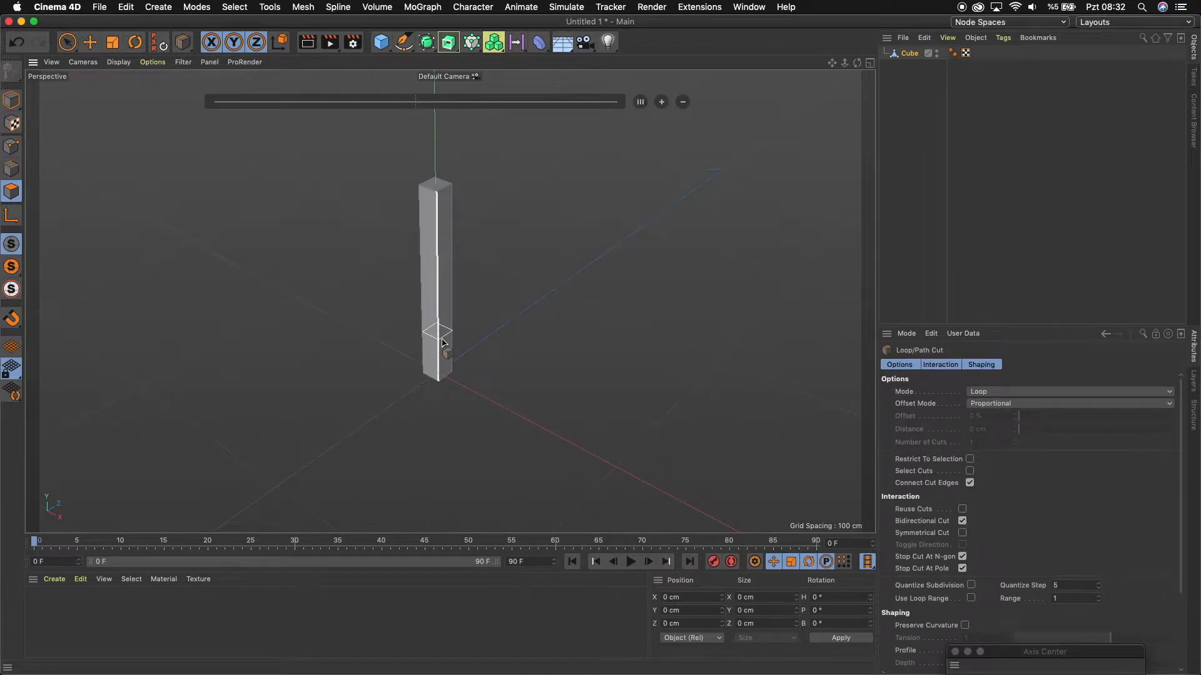
{"action": "scroll", "coordinate": [442, 343], "scroll_direction": "up", "scroll_amount": 2}
{"action": "left_click", "coordinate": [440, 320]}
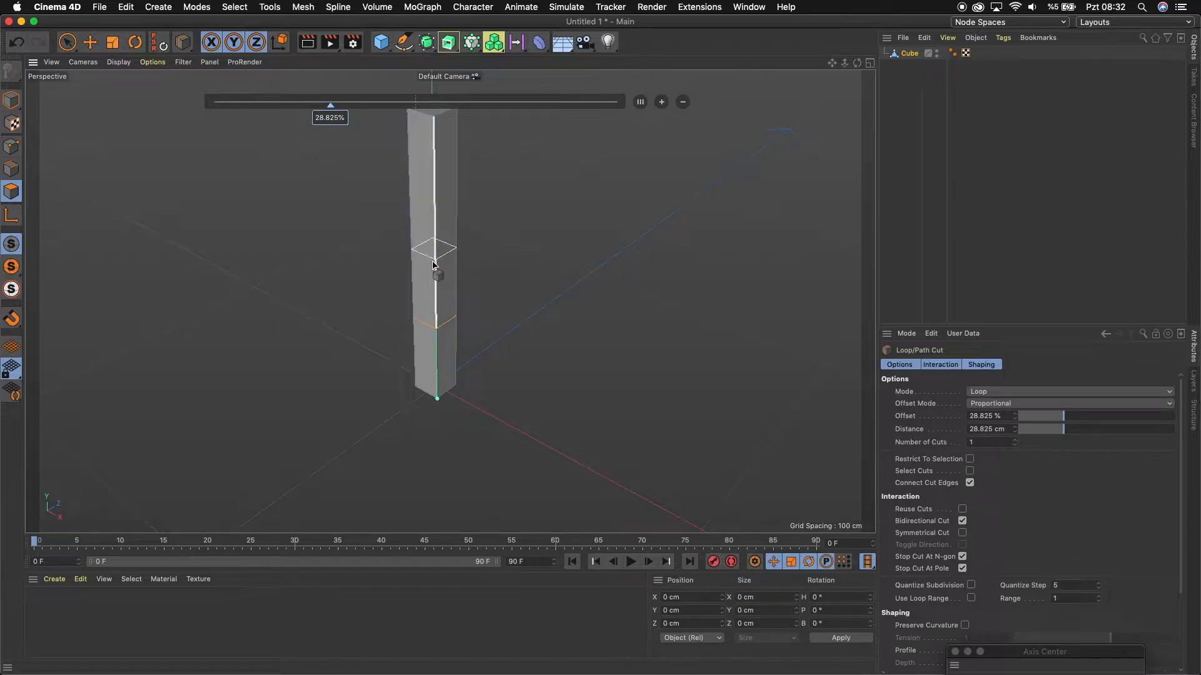
{"action": "left_click", "coordinate": [437, 285]}
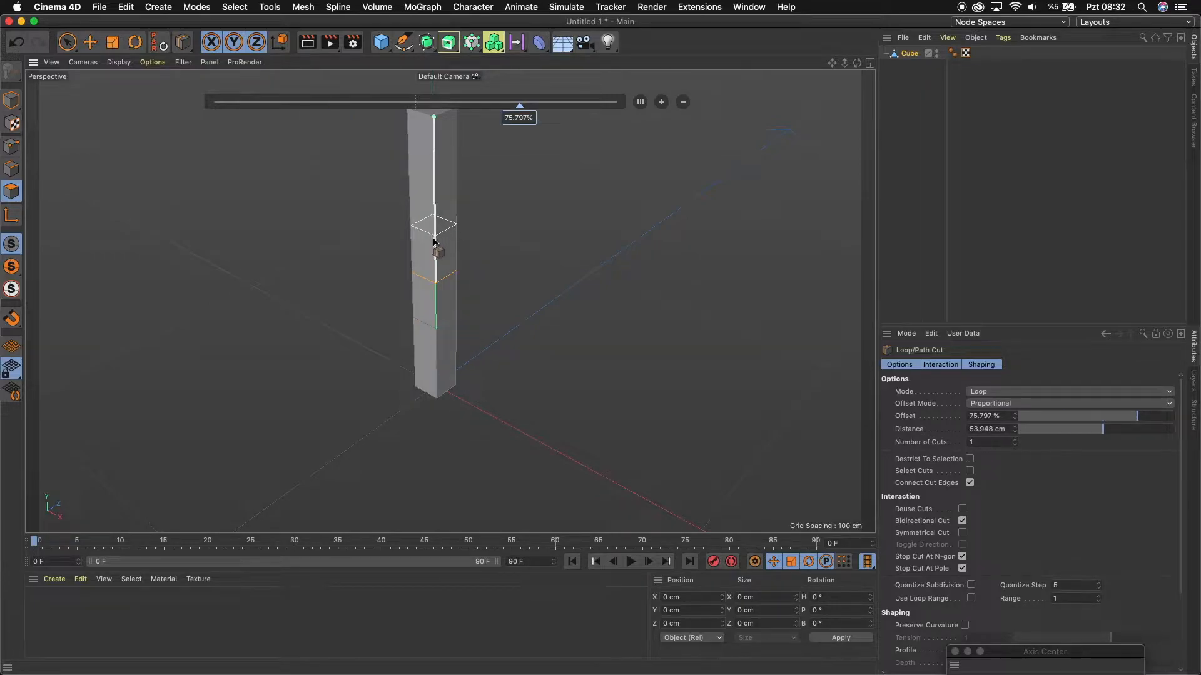
{"action": "left_click", "coordinate": [435, 214]}
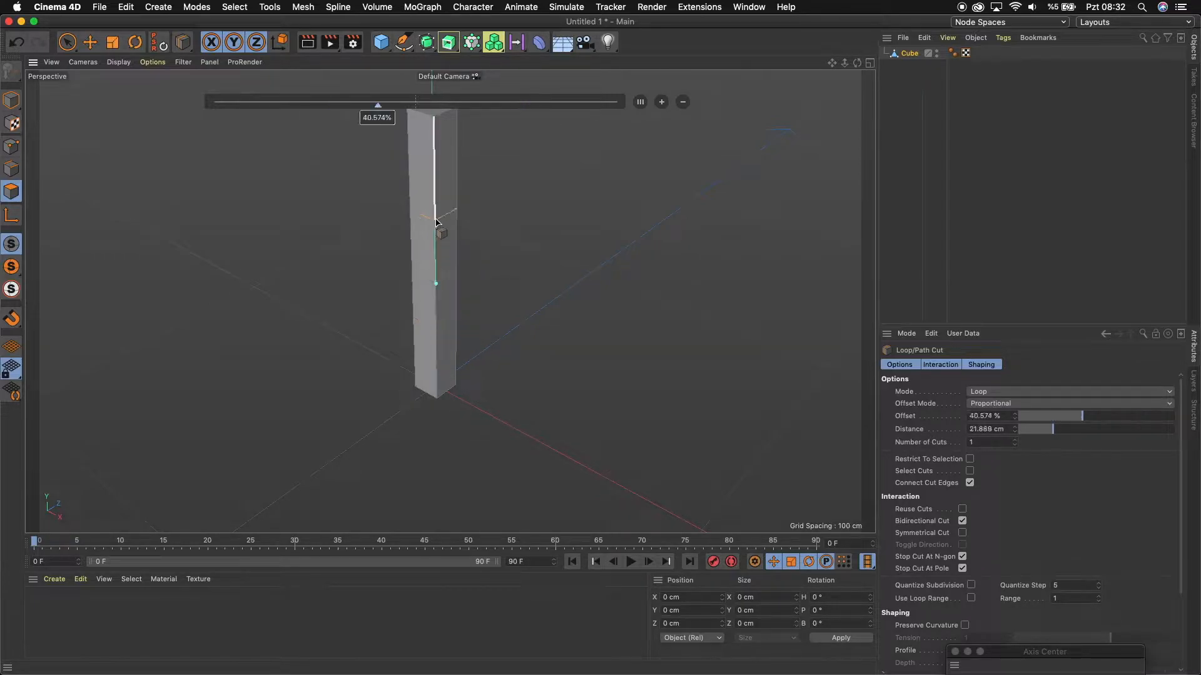
{"action": "left_click", "coordinate": [433, 175]}
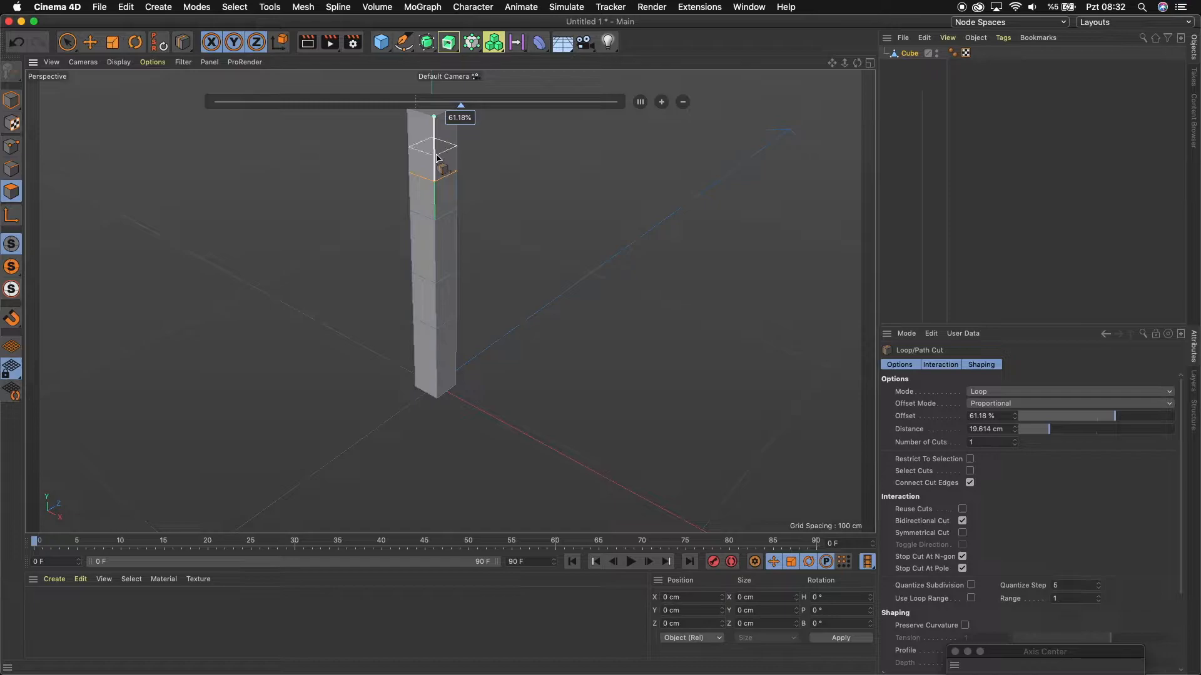
{"action": "left_click", "coordinate": [434, 152]}
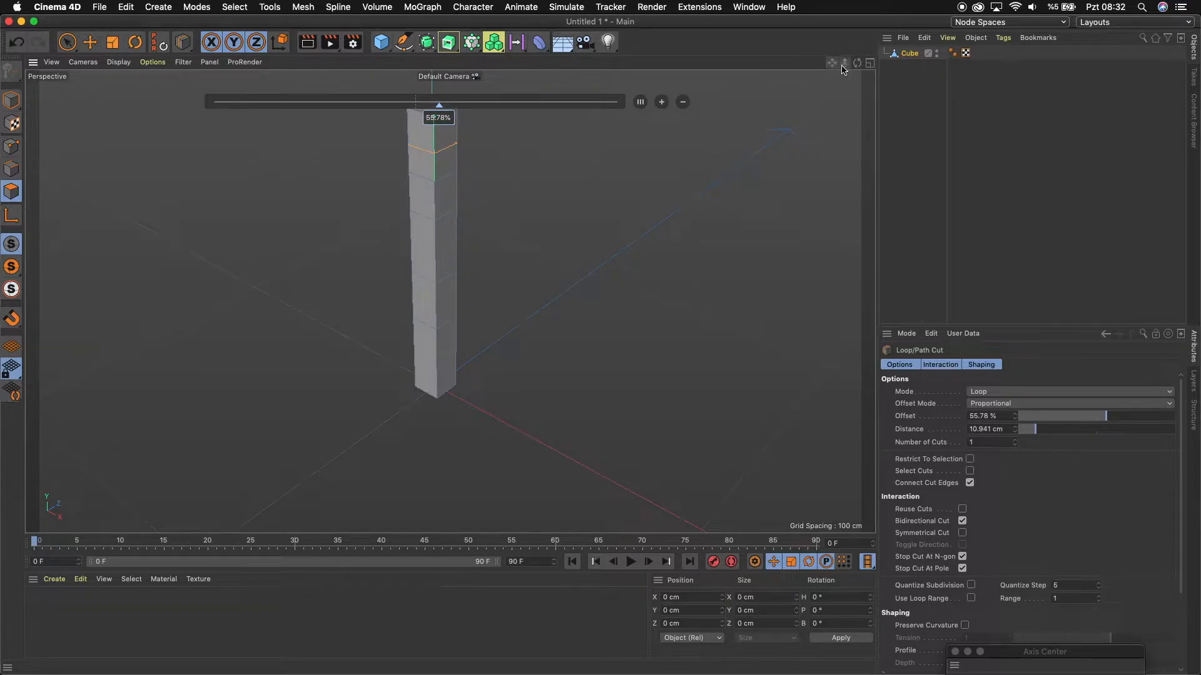
Enable snapping and set the offset of the topmost loop cut to 1%.
{"action": "left_click_drag", "start_coordinate": [858, 63], "coordinate": [858, 48]}
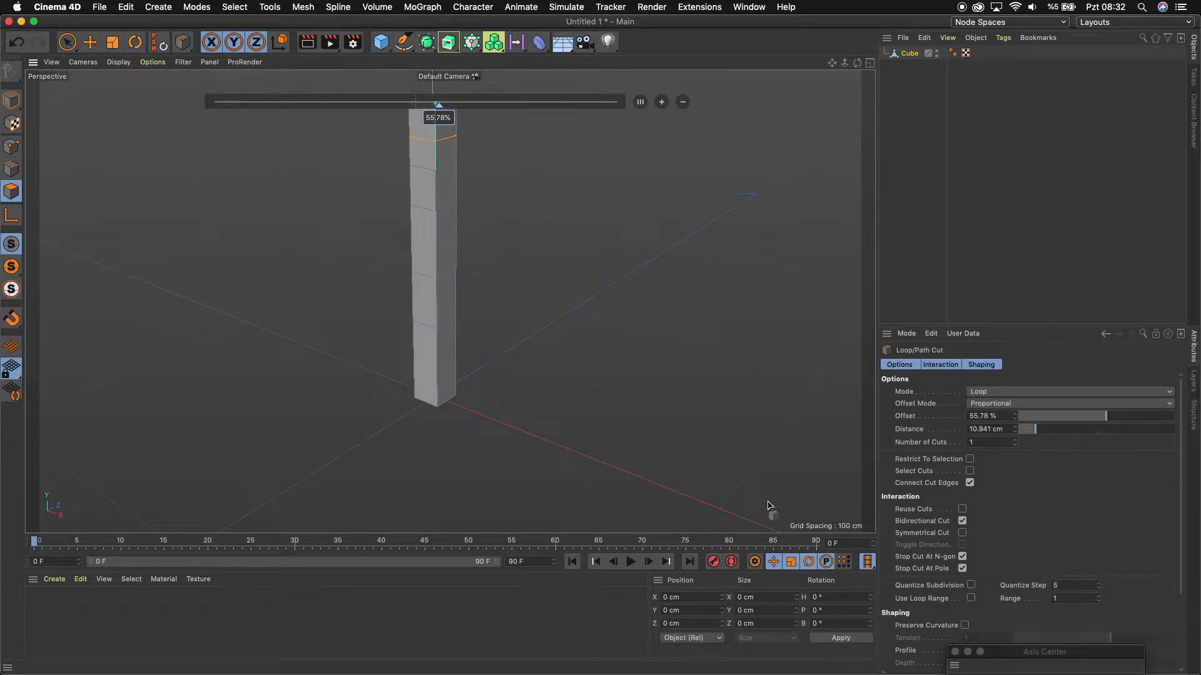
{"action": "left_click_drag", "start_coordinate": [832, 63], "coordinate": [804, 118]}
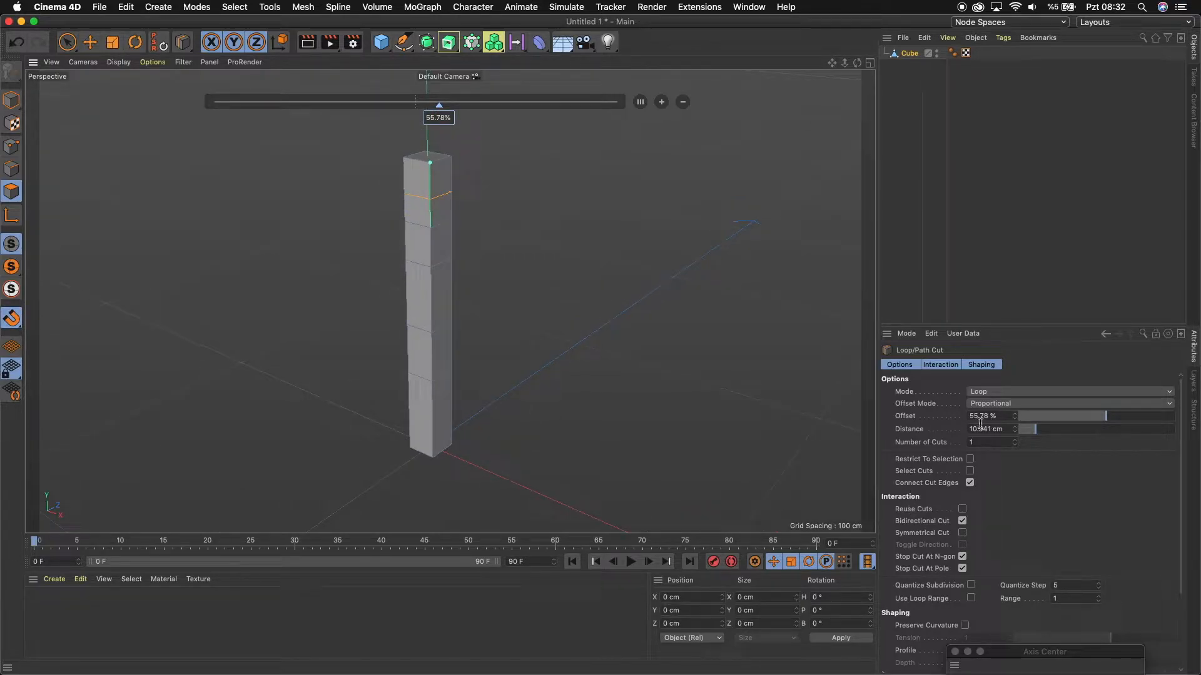
{"action": "left_click", "coordinate": [1001, 415]}
{"action": "type", "text": "1"}
{"action": "key", "text": "Return"}
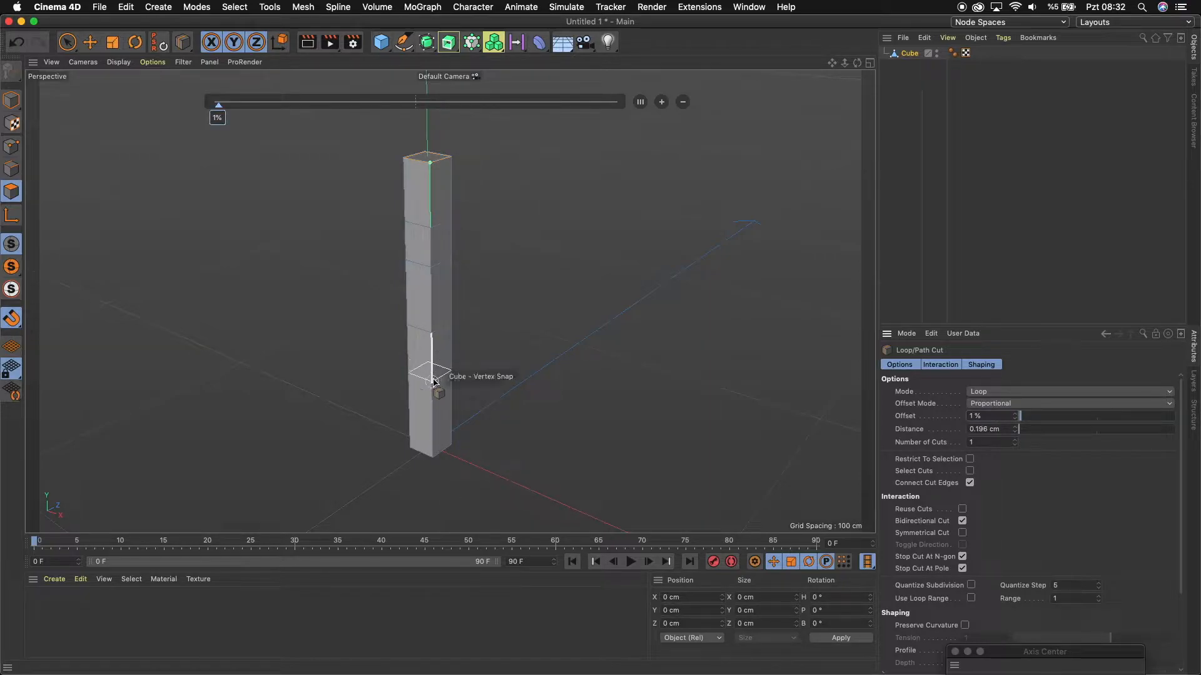
{"action": "left_click", "coordinate": [429, 391]}
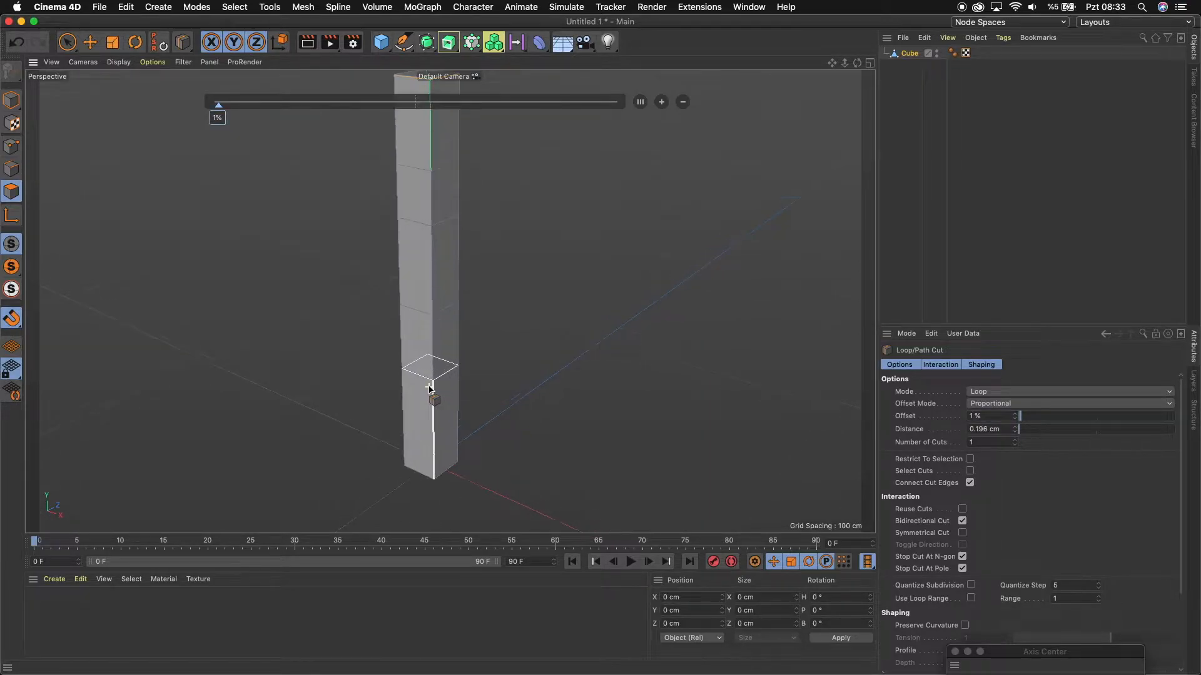
Set up a Plane Cut on the bar with Local plane mode, XZ plane and a 1 cm offset.
{"action": "left_click", "coordinate": [90, 42]}
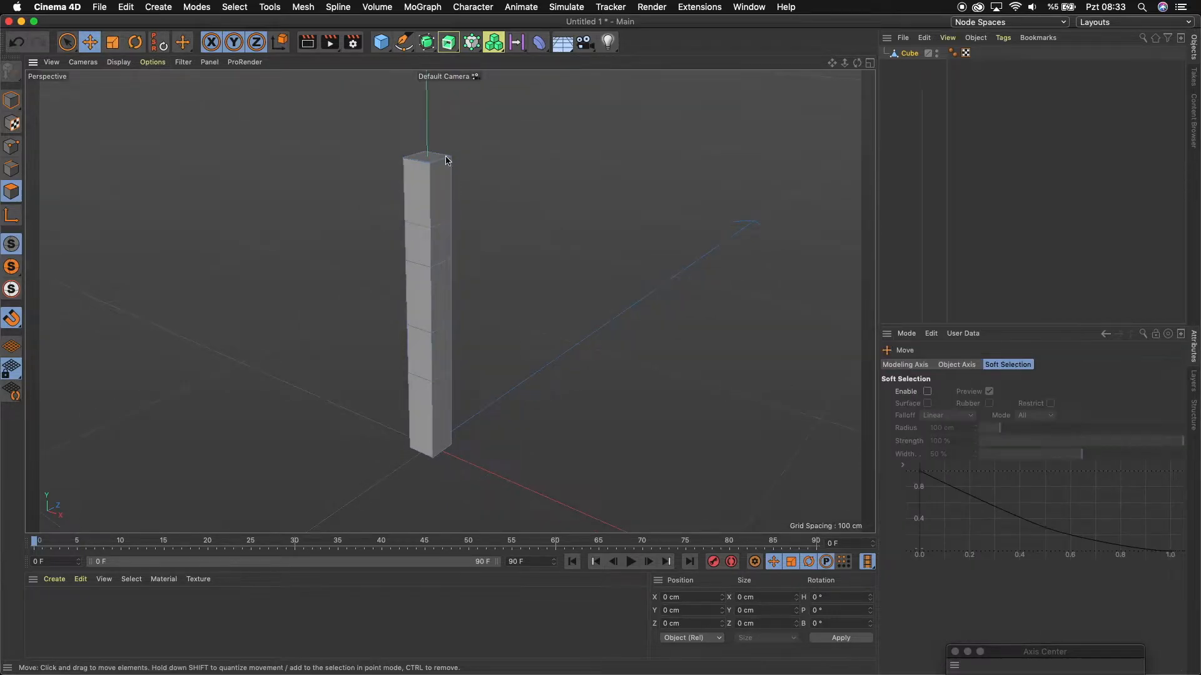
{"action": "right_click", "coordinate": [170, 165]}
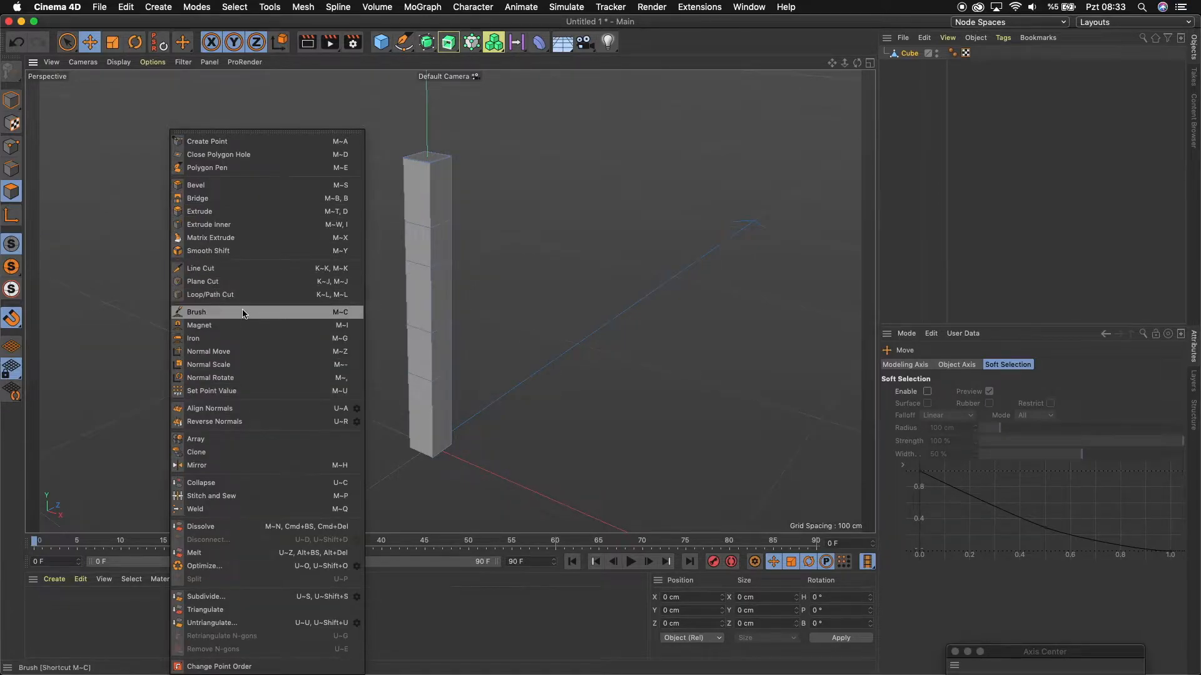
{"action": "left_click", "coordinate": [231, 282]}
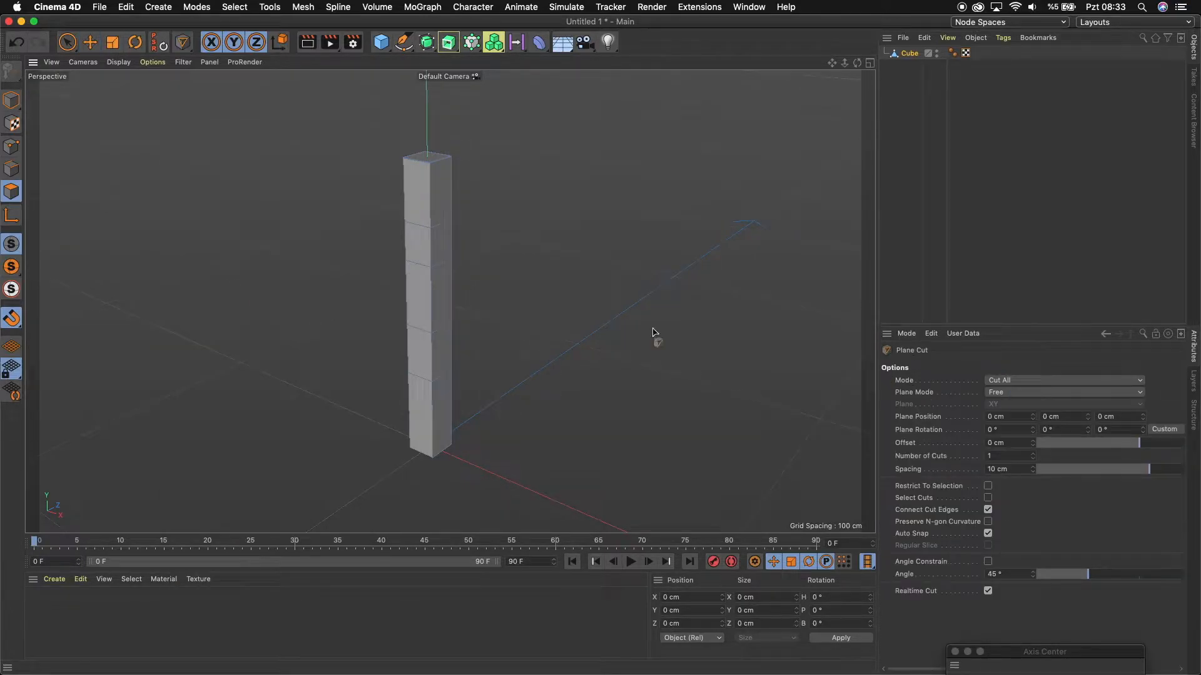
{"action": "left_click", "coordinate": [1014, 393]}
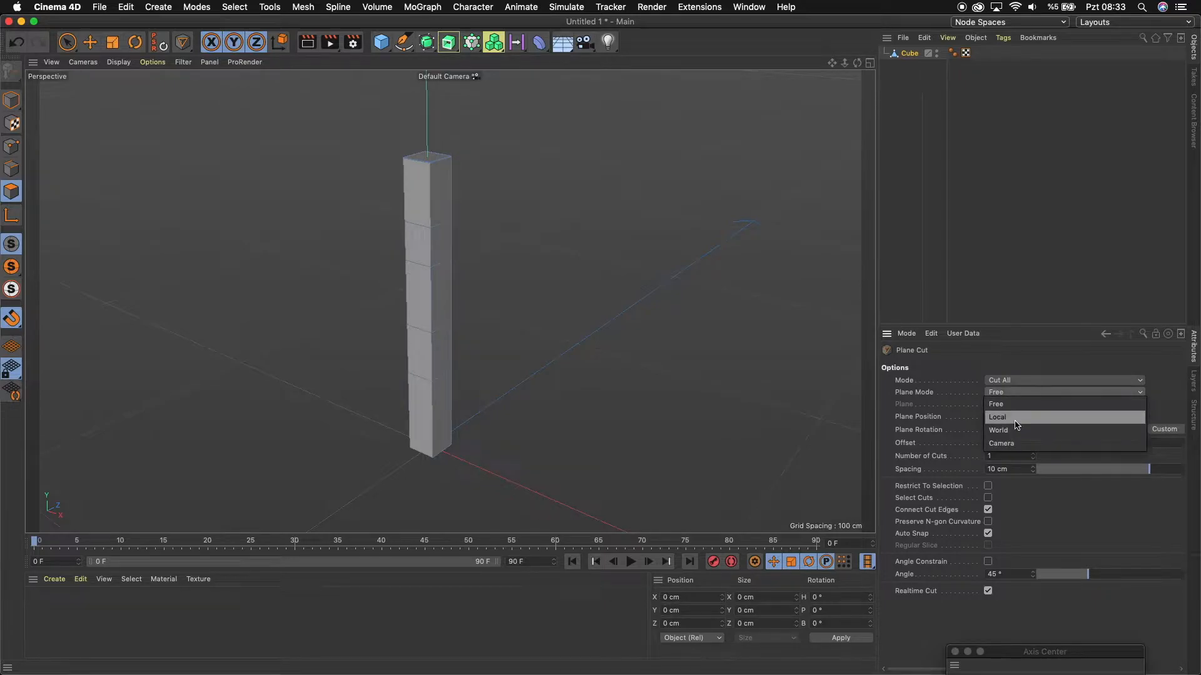
{"action": "left_click", "coordinate": [997, 413]}
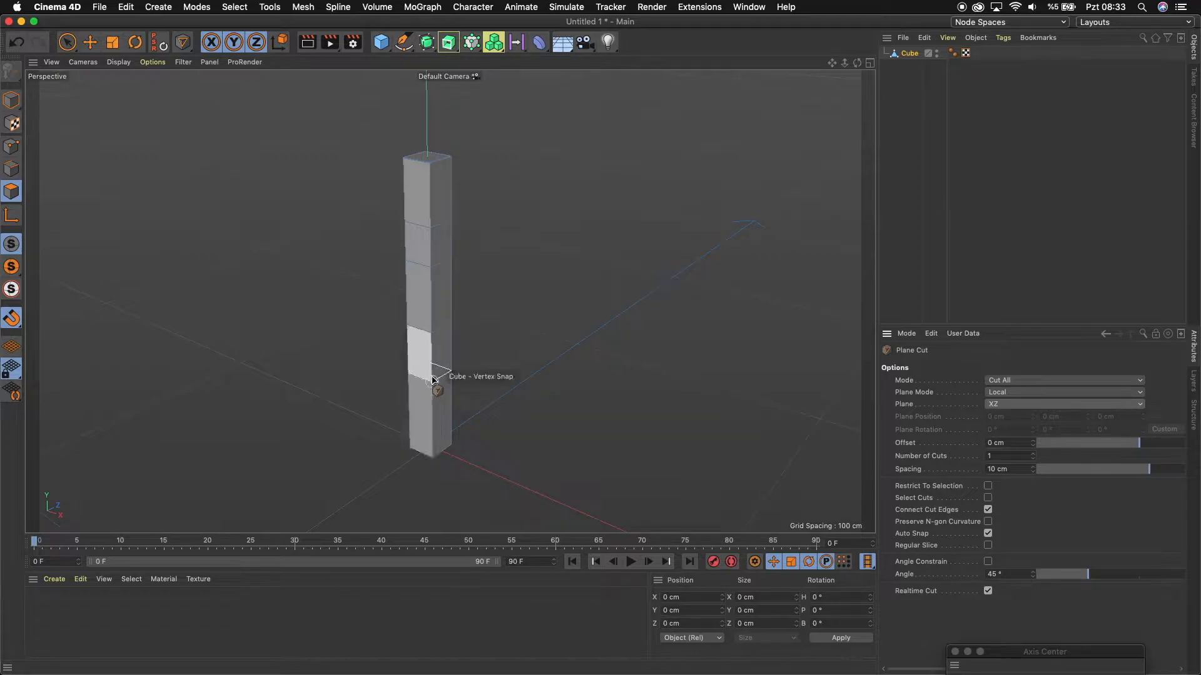
{"action": "left_click", "coordinate": [1017, 445]}
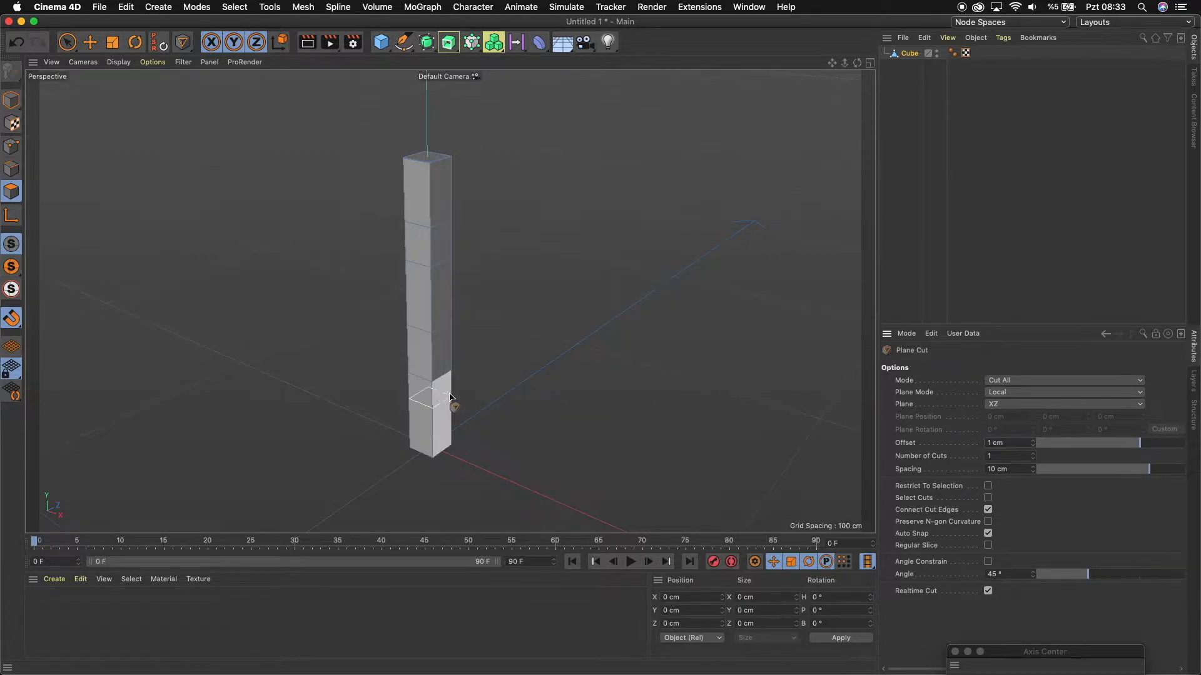
{"action": "scroll", "coordinate": [431, 388], "scroll_direction": "up", "scroll_amount": 10}
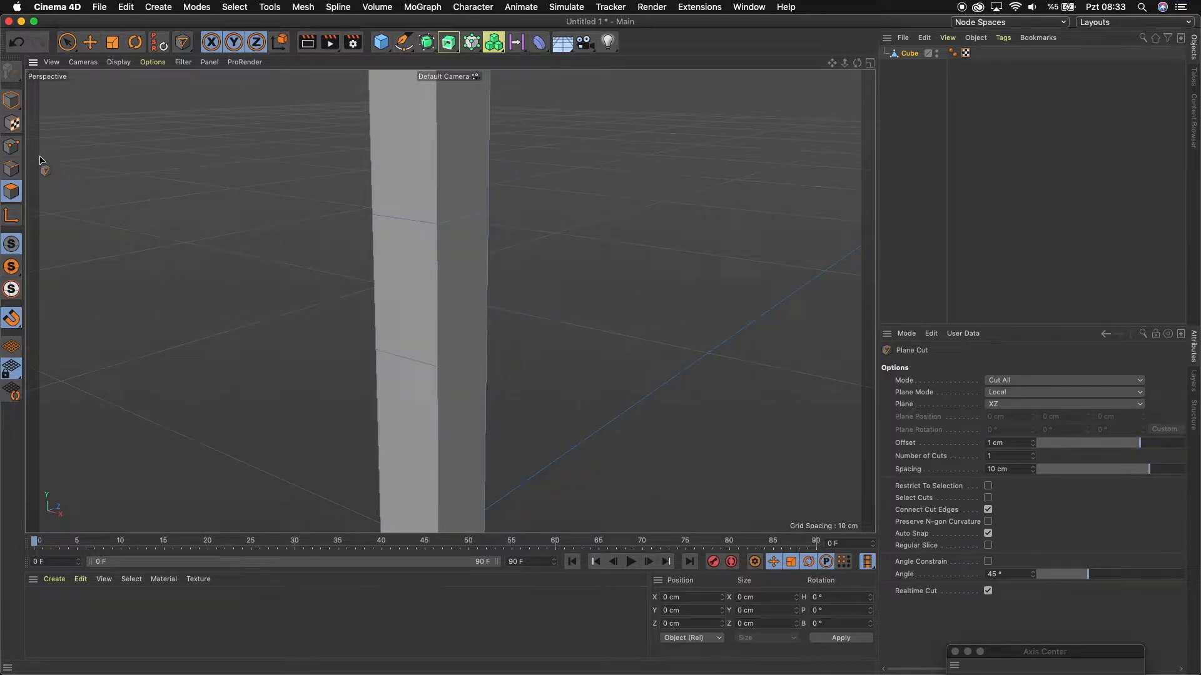
Set the Plane Cut offset to 0.5 cm and cut the bar once at each of the four lower loop cuts, pairing them closely.
{"action": "left_click", "coordinate": [11, 147]}
{"action": "left_click", "coordinate": [439, 367]}
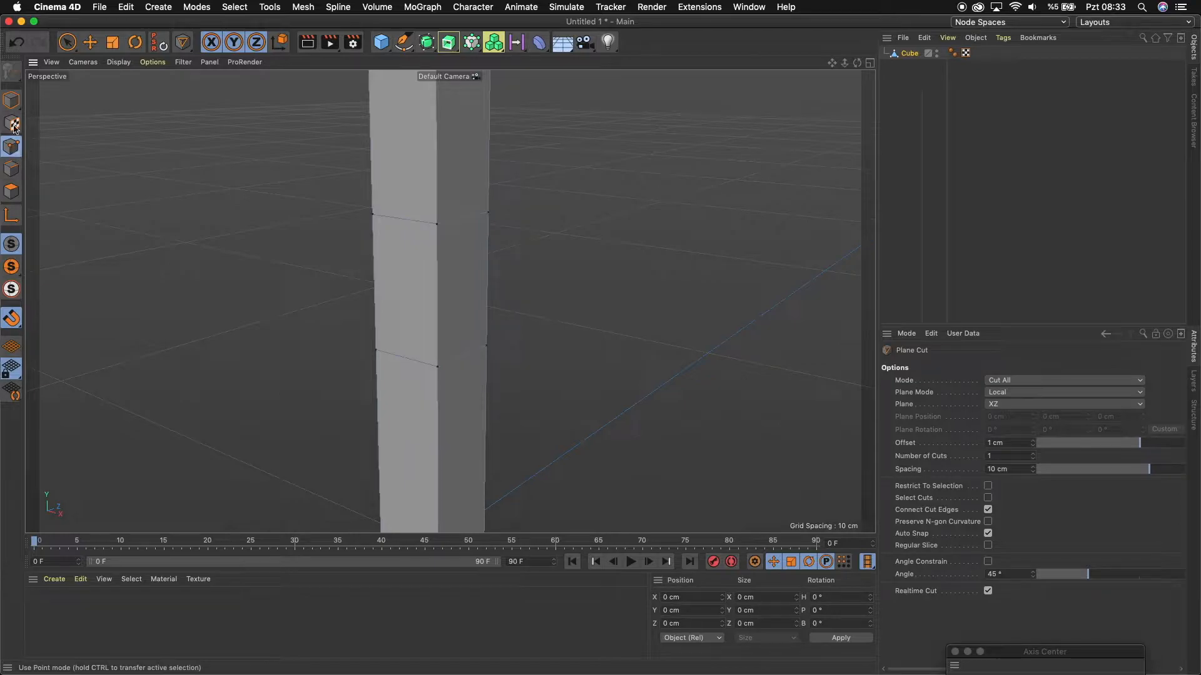
{"action": "left_click", "coordinate": [11, 190]}
{"action": "left_click", "coordinate": [1010, 442]}
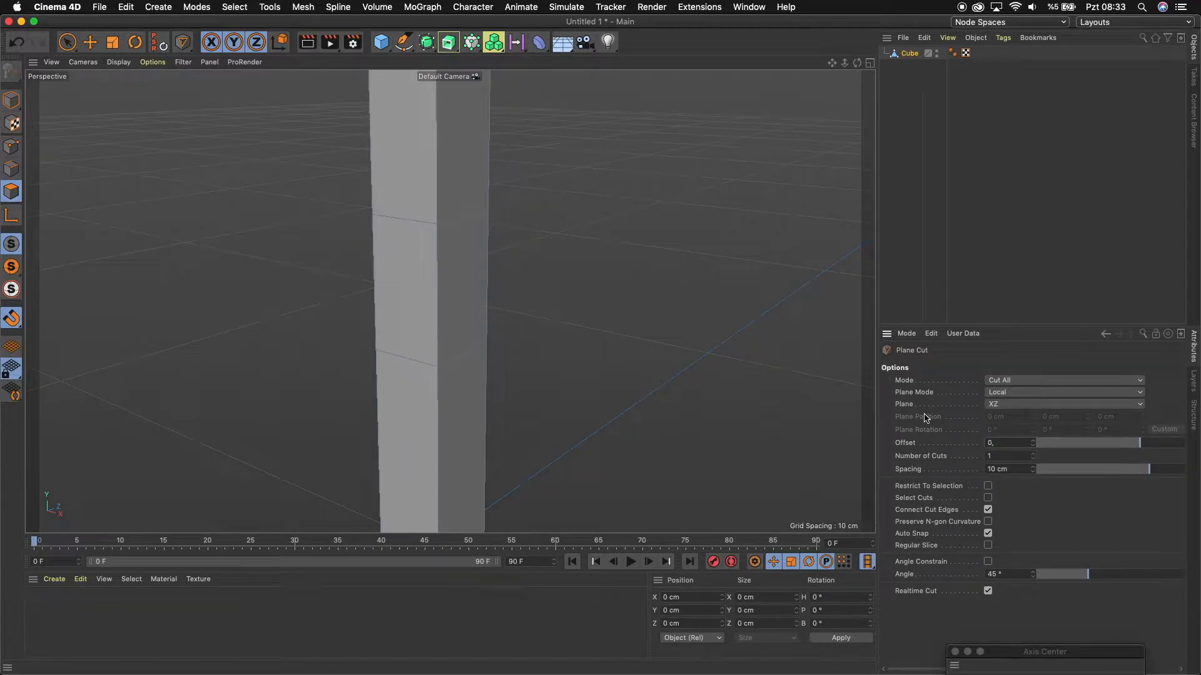
{"action": "left_click", "coordinate": [437, 367]}
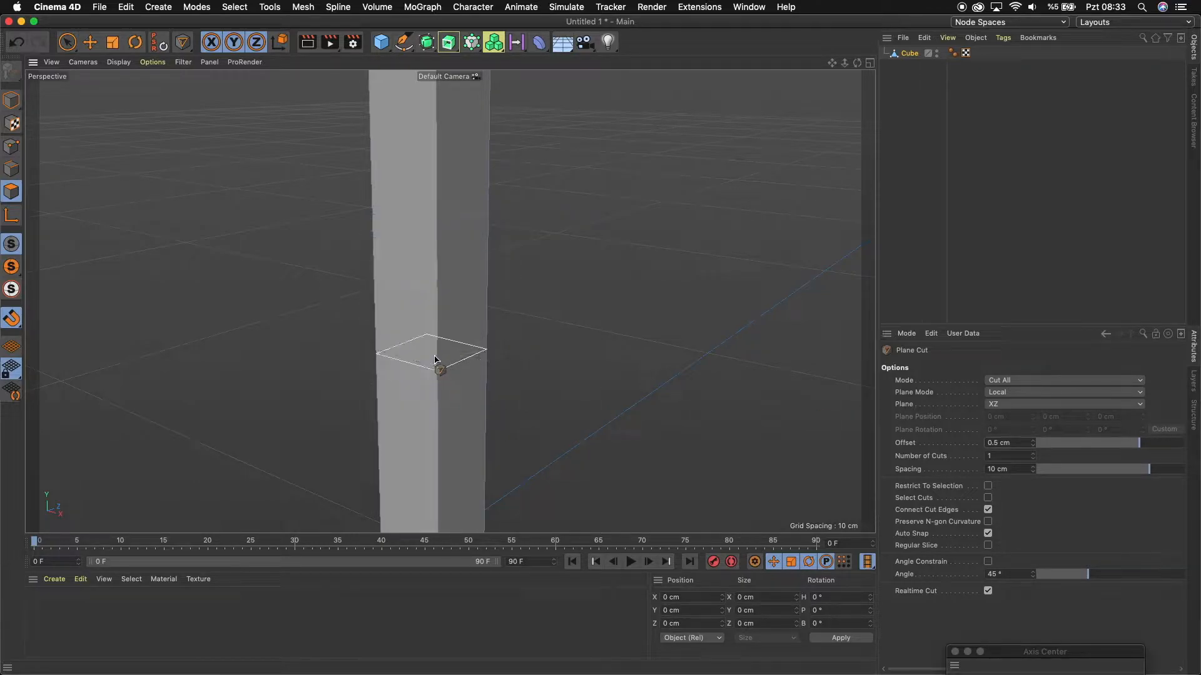
{"action": "left_click", "coordinate": [438, 224]}
{"action": "left_click_drag", "start_coordinate": [832, 63], "coordinate": [813, 227]}
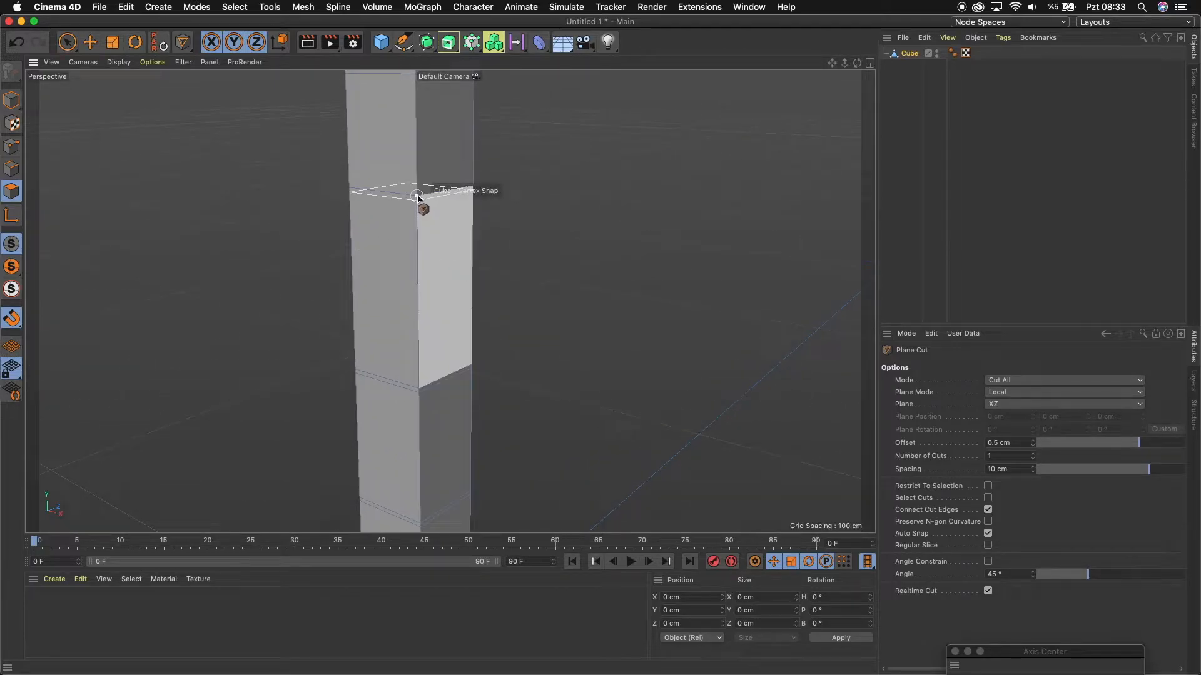
{"action": "left_click", "coordinate": [418, 196]}
{"action": "left_click_drag", "start_coordinate": [830, 65], "coordinate": [842, 255]}
{"action": "left_click", "coordinate": [428, 273]}
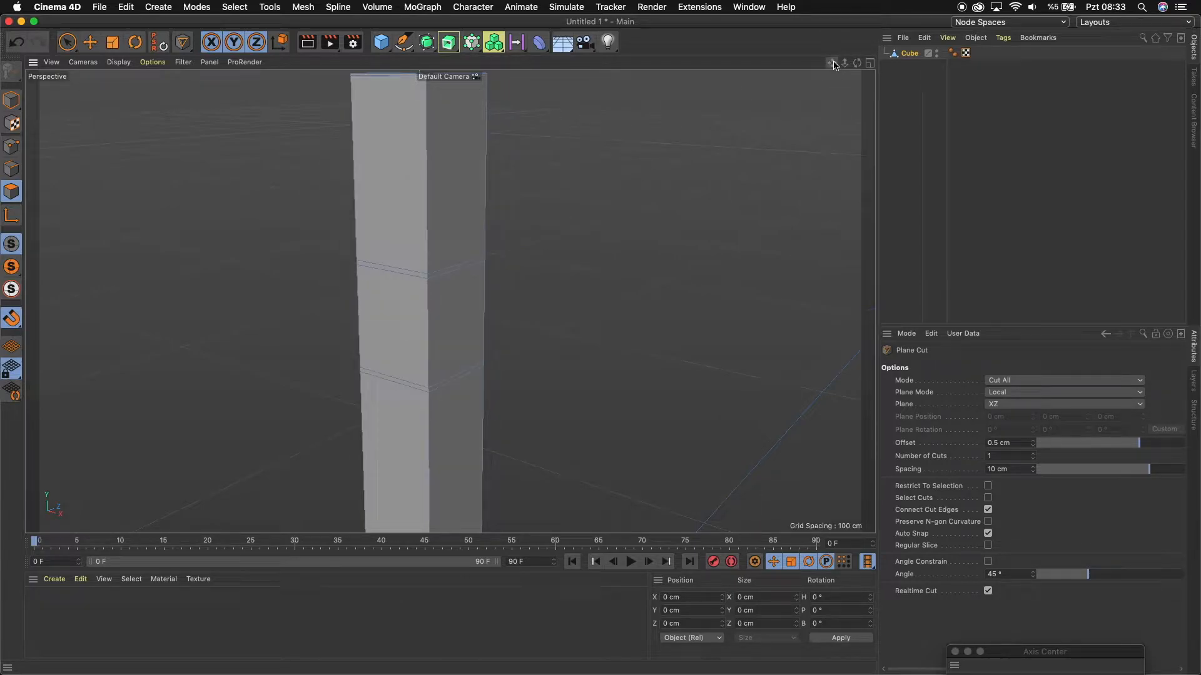
Select the topmost edge loop just below the bar's top and move it down to about midway above the next cut pair.
{"action": "left_click_drag", "start_coordinate": [833, 64], "coordinate": [838, 117]}
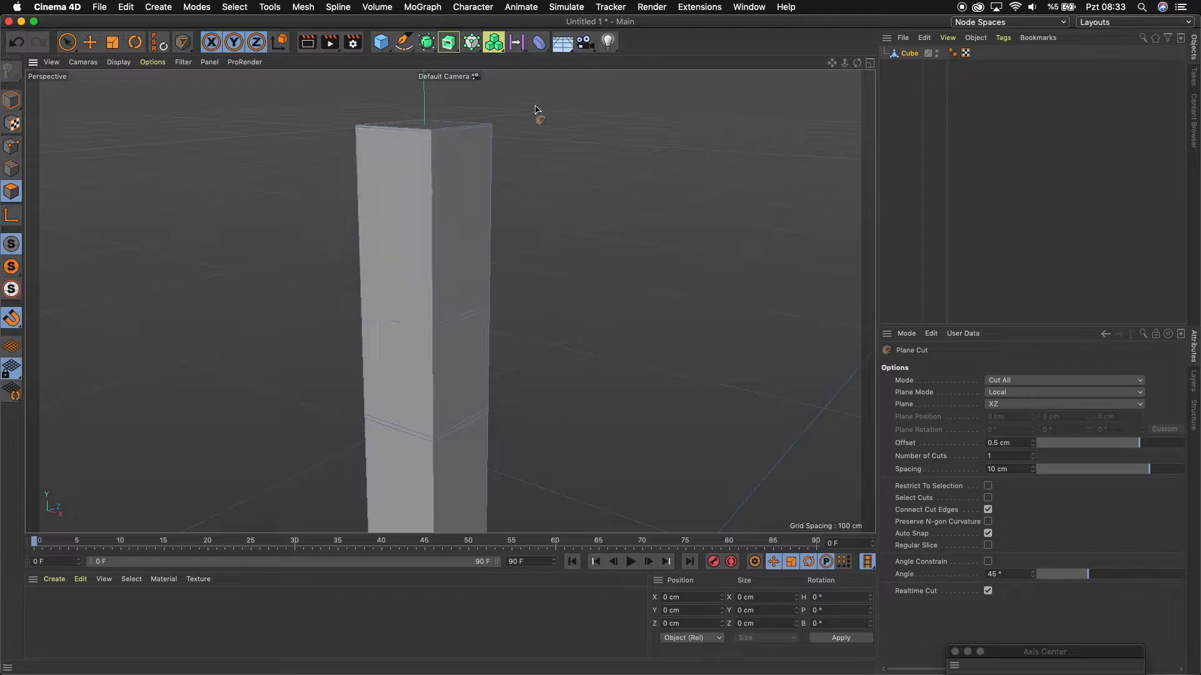
{"action": "left_click_drag", "start_coordinate": [844, 64], "coordinate": [855, 70]}
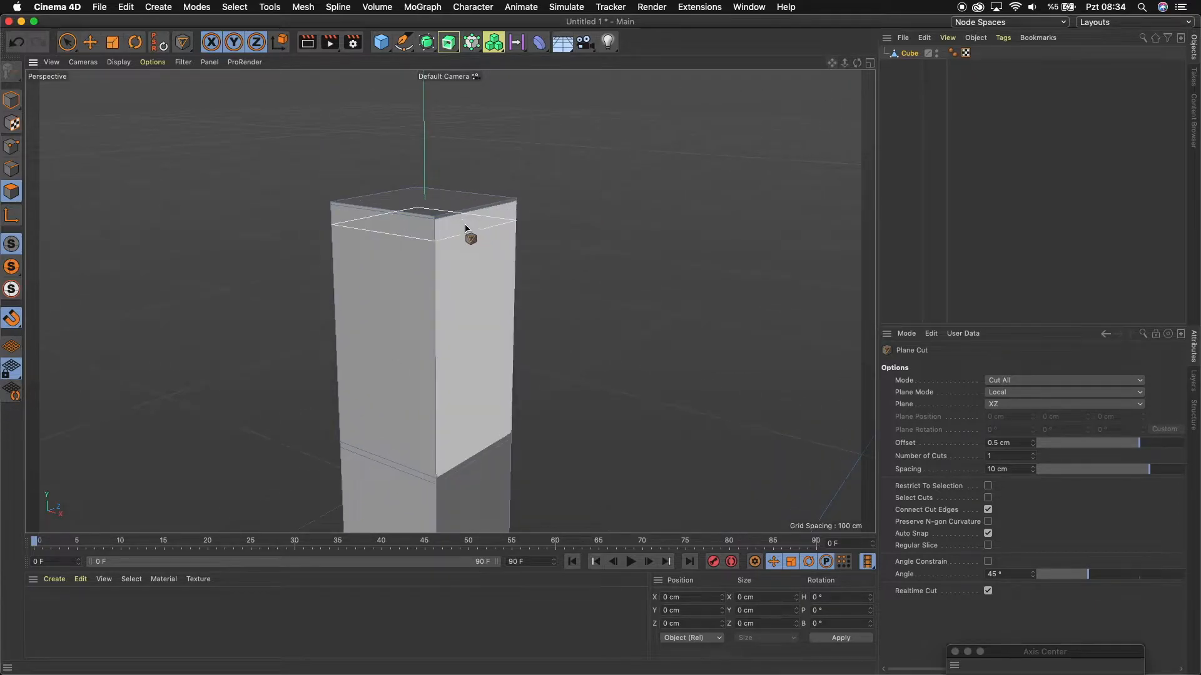
{"action": "scroll", "coordinate": [461, 223], "scroll_direction": "up", "scroll_amount": 3}
{"action": "scroll", "coordinate": [463, 225], "scroll_direction": "up", "scroll_amount": 2}
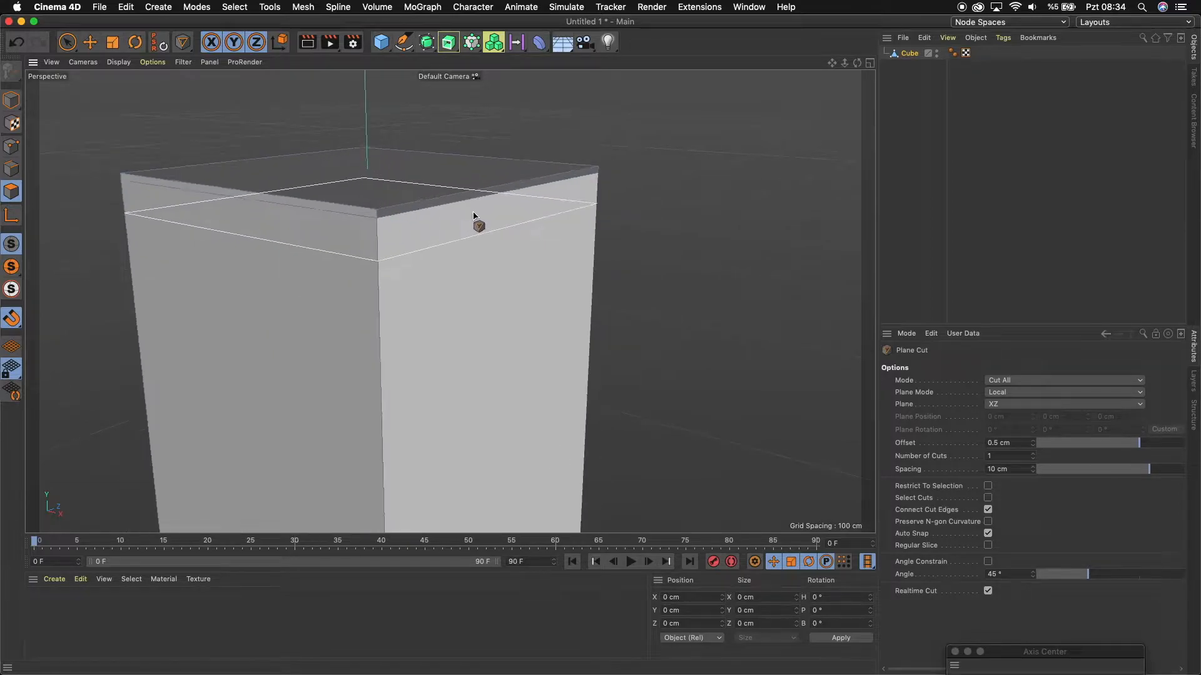
{"action": "scroll", "coordinate": [476, 226], "scroll_direction": "down", "scroll_amount": 4}
{"action": "scroll", "coordinate": [469, 229], "scroll_direction": "down", "scroll_amount": 3}
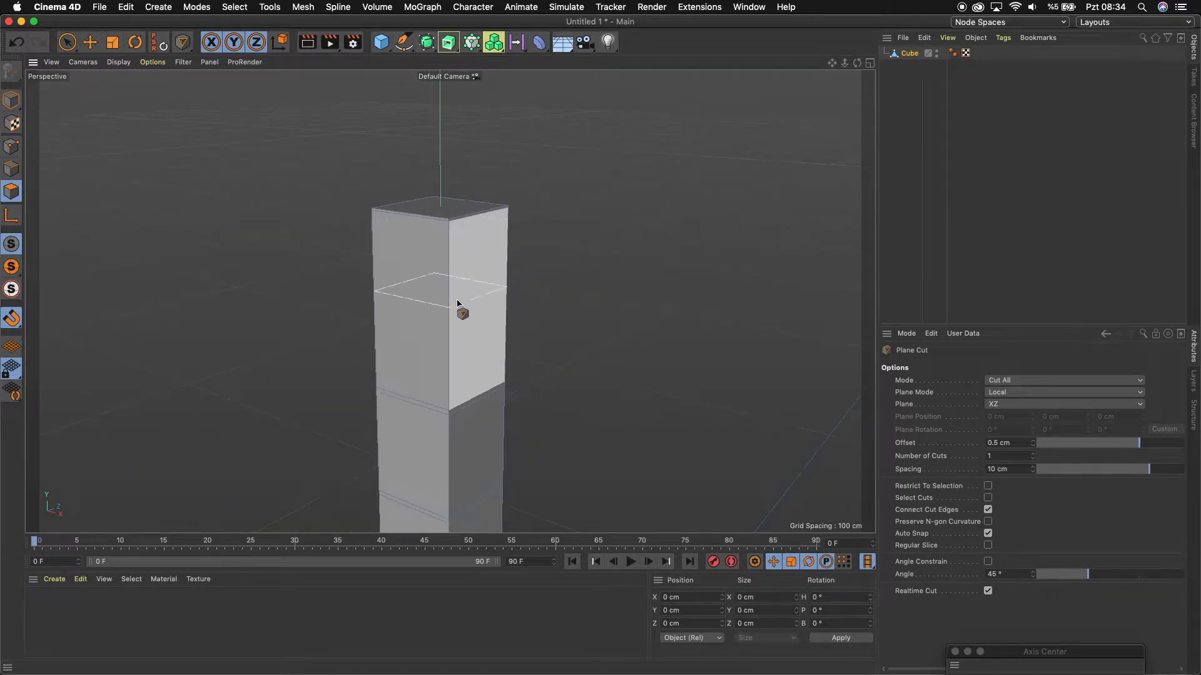
{"action": "left_click", "coordinate": [91, 42]}
{"action": "left_click", "coordinate": [10, 167]}
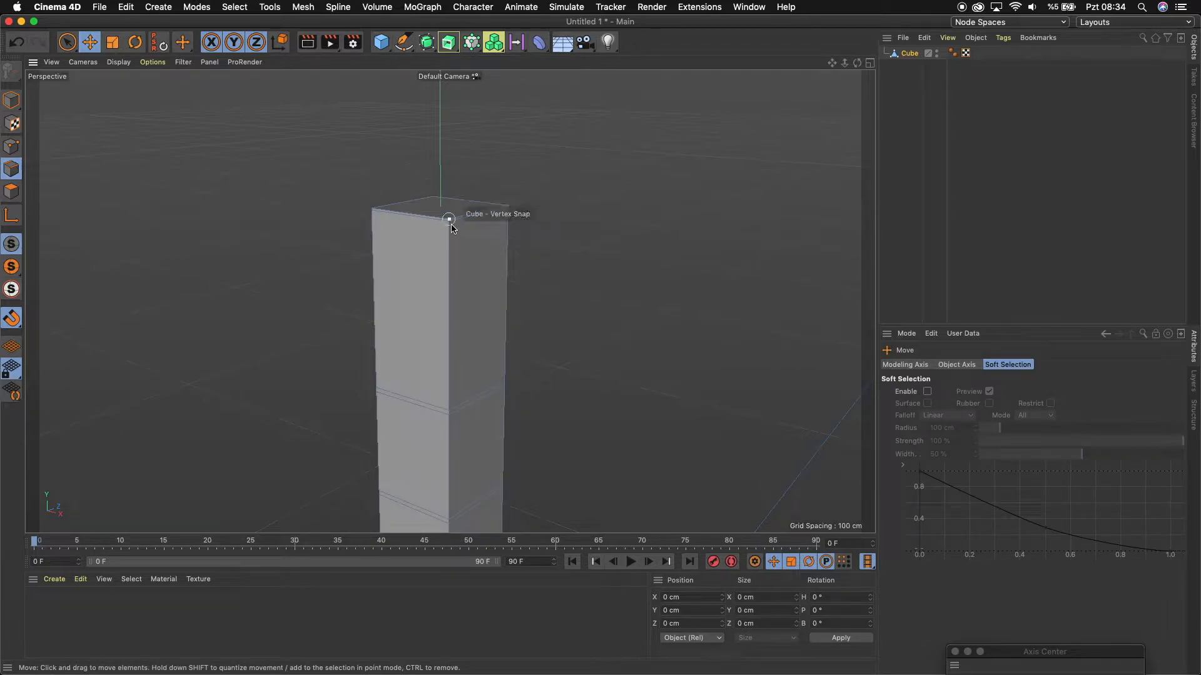
{"action": "scroll", "coordinate": [449, 227], "scroll_direction": "up", "scroll_amount": 1}
{"action": "scroll", "coordinate": [449, 226], "scroll_direction": "up", "scroll_amount": 5}
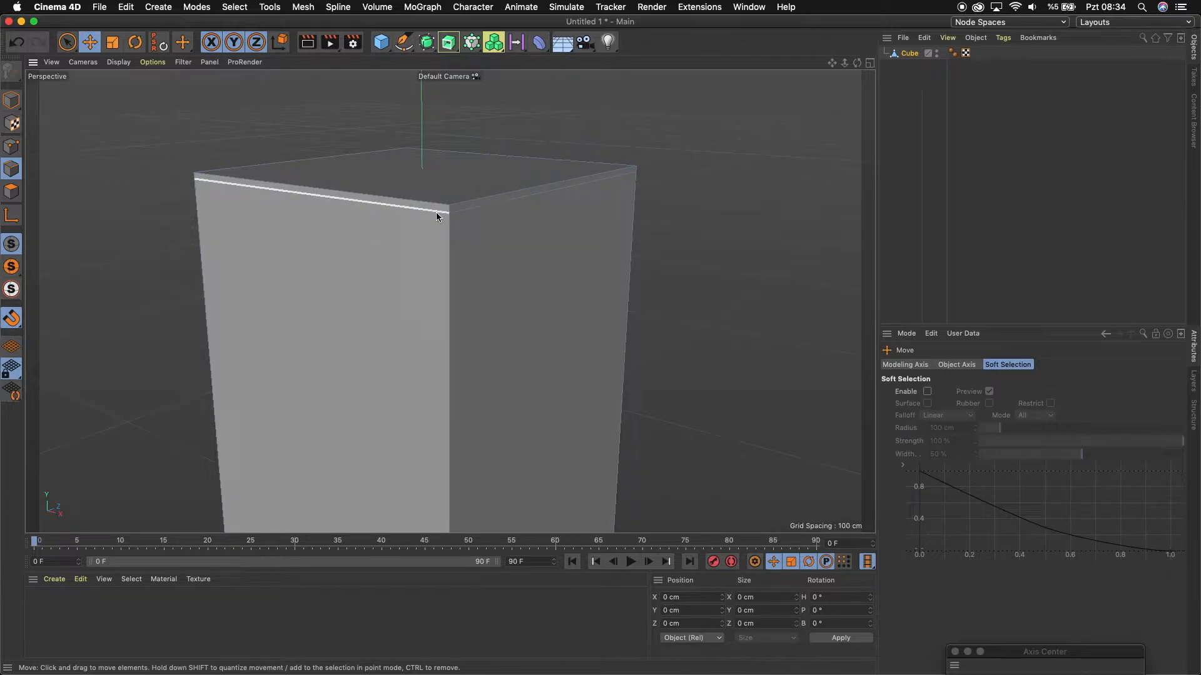
{"action": "double_click", "coordinate": [437, 212]}
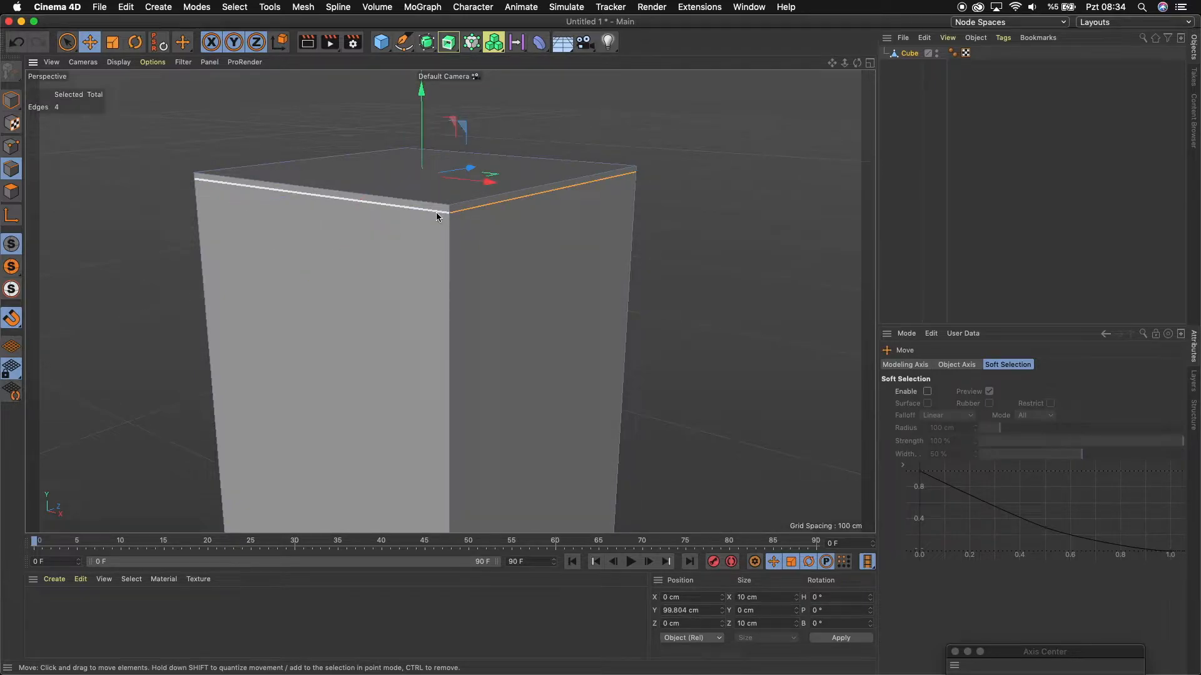
{"action": "scroll", "coordinate": [692, 209], "scroll_direction": "down", "scroll_amount": 5}
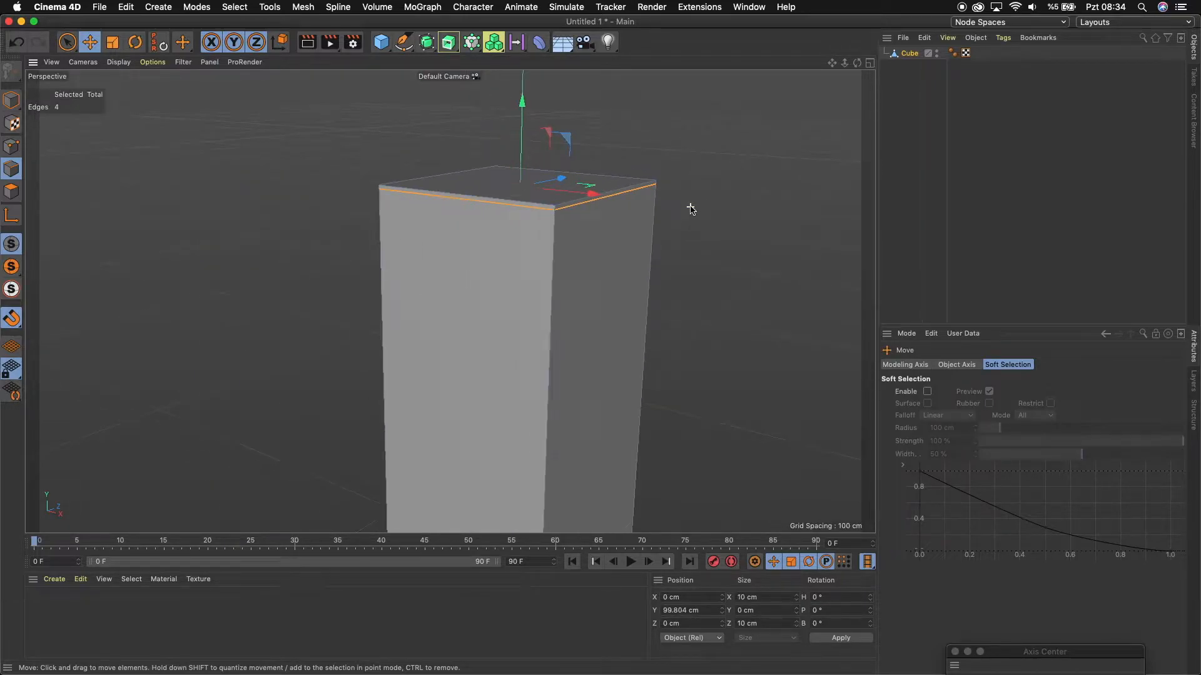
{"action": "left_click_drag", "start_coordinate": [832, 62], "coordinate": [889, 69]}
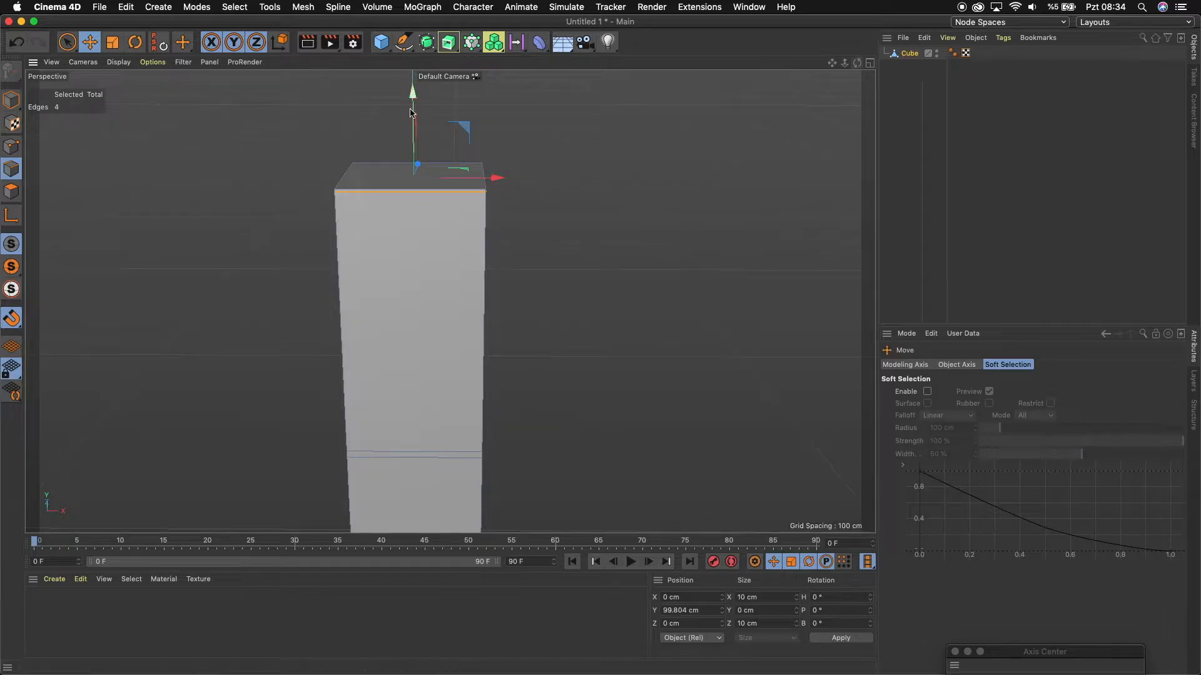
{"action": "left_click_drag", "start_coordinate": [417, 98], "coordinate": [412, 168]}
{"action": "left_click_drag", "start_coordinate": [406, 241], "coordinate": [407, 219]}
{"action": "left_click", "coordinate": [172, 200]}
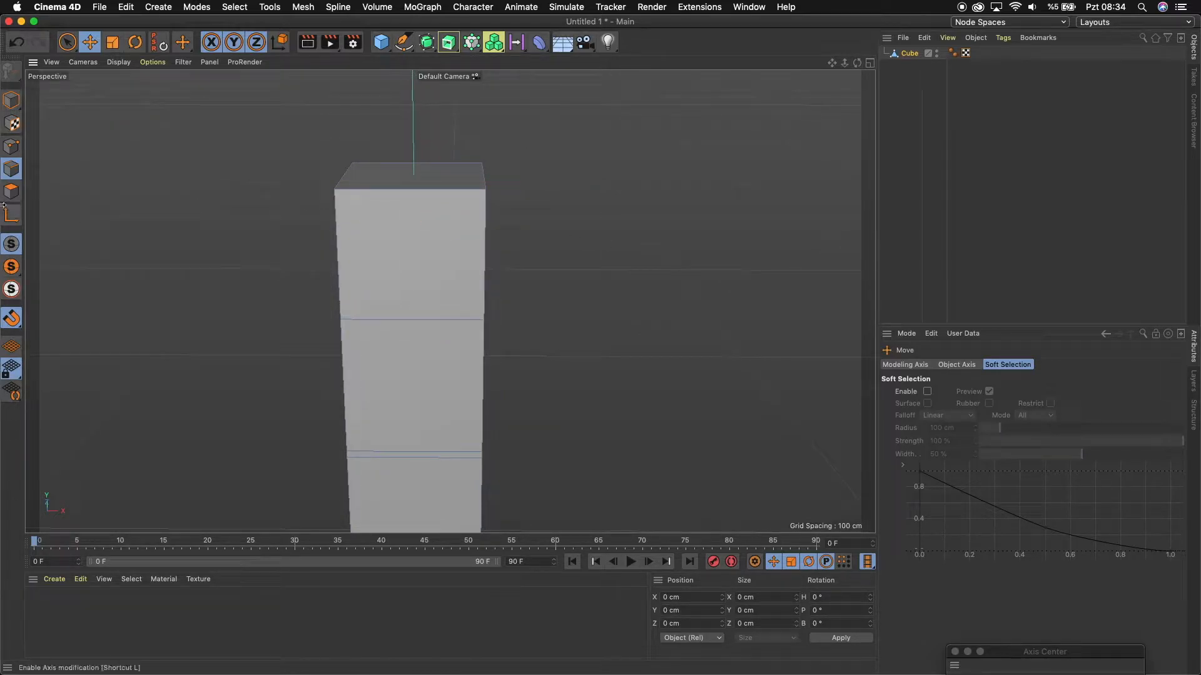
In polygon mode, add a Plane Cut with a 0.5 cm offset beside the topmost edge loop.
{"action": "left_click", "coordinate": [11, 191]}
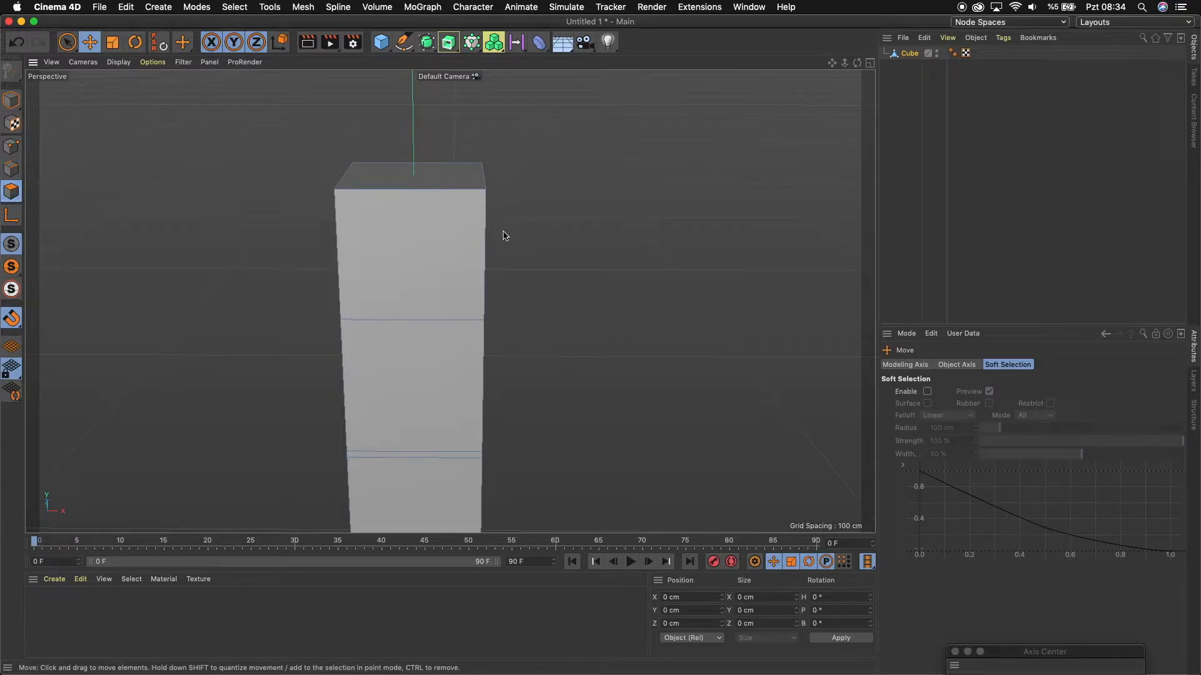
{"action": "right_click", "coordinate": [550, 215]}
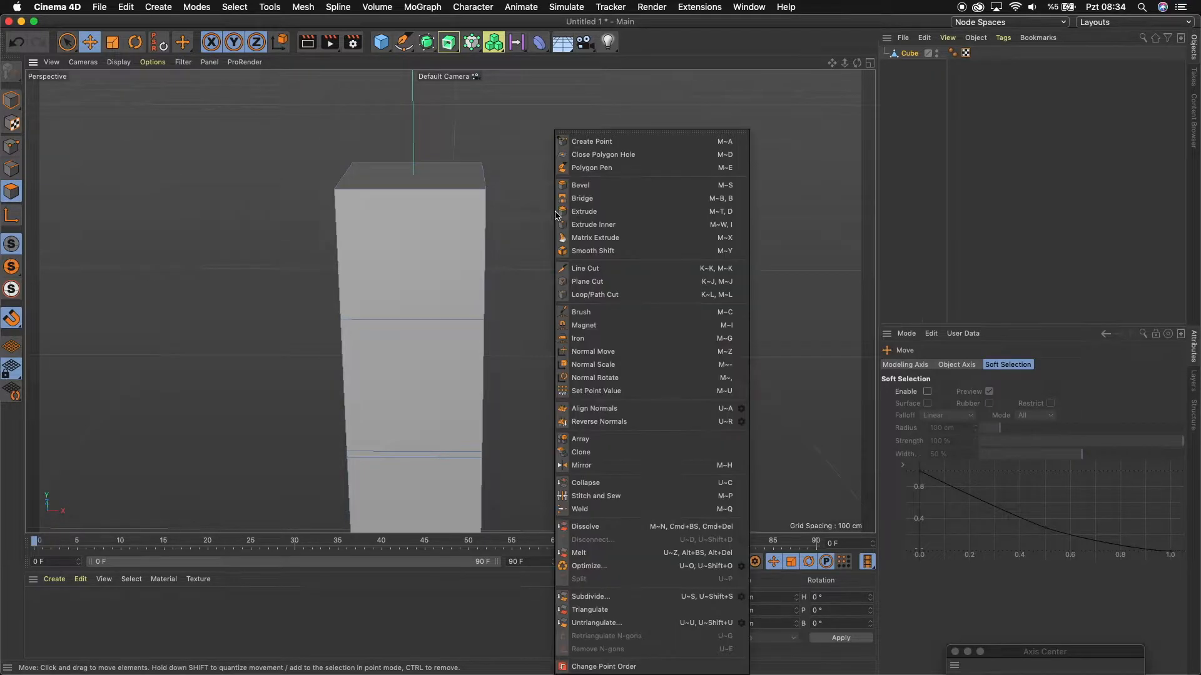
{"action": "left_click", "coordinate": [614, 283]}
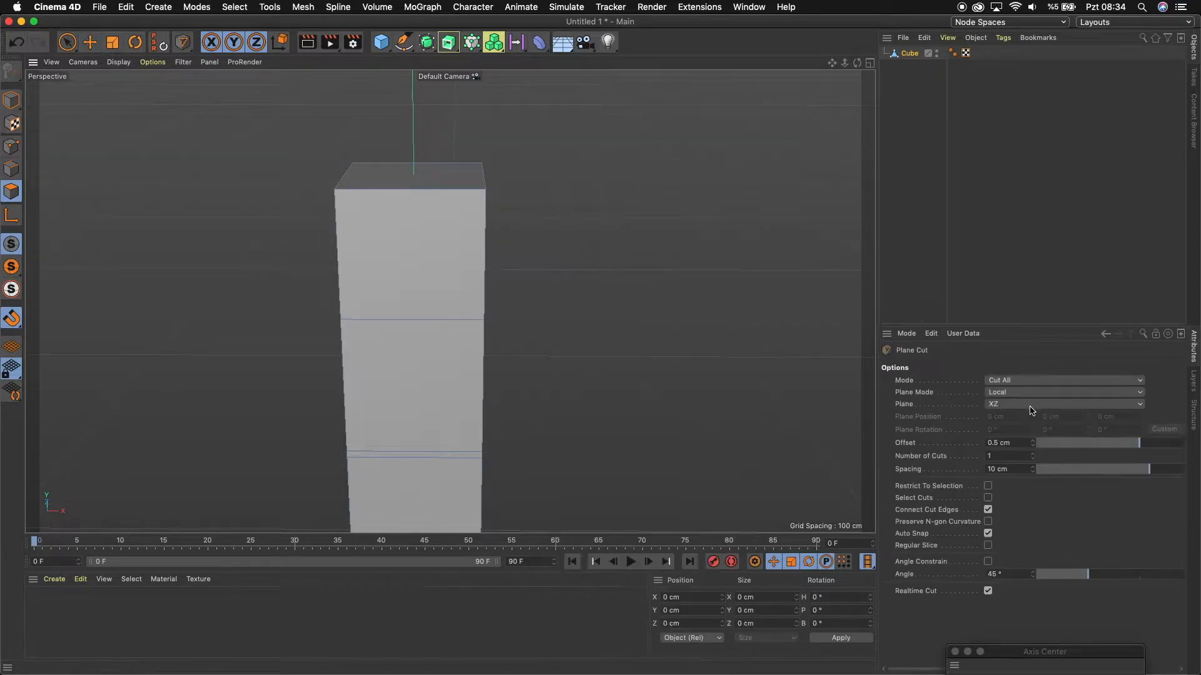
{"action": "left_click", "coordinate": [492, 316]}
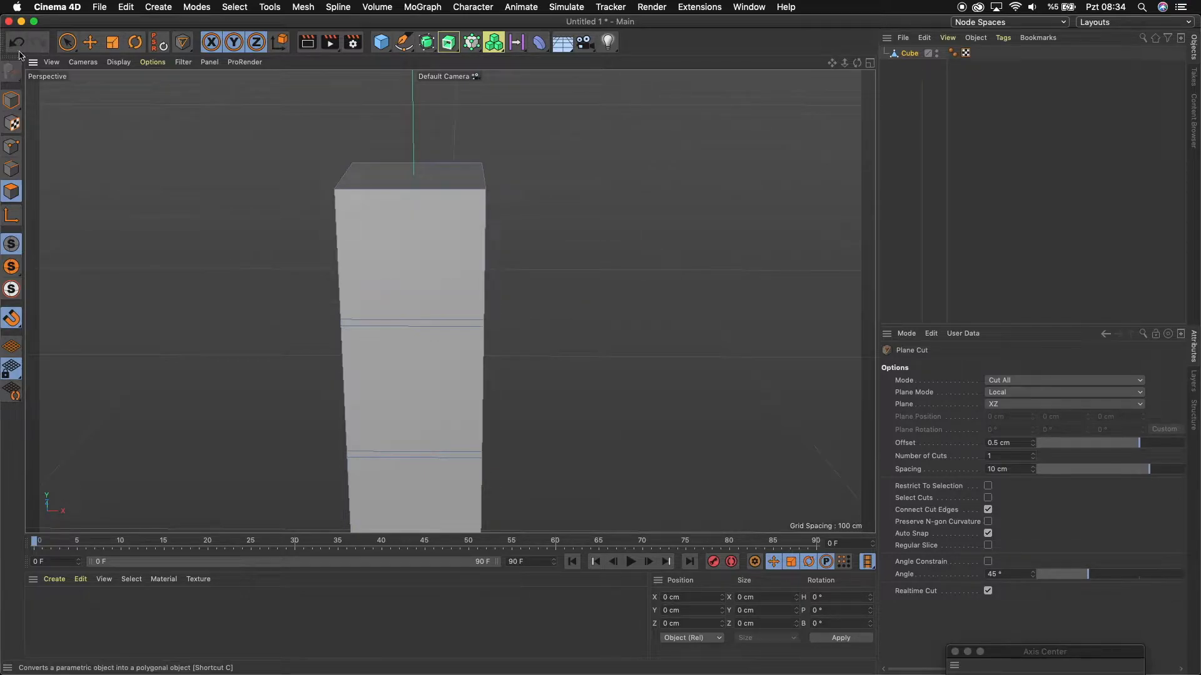
{"action": "left_click", "coordinate": [90, 42]}
Select all five thin polygon bands between the paired cuts around the bar with Loop Selection.
{"action": "left_click_drag", "start_coordinate": [856, 62], "coordinate": [810, 7]}
{"action": "left_click_drag", "start_coordinate": [844, 62], "coordinate": [450, 303]}
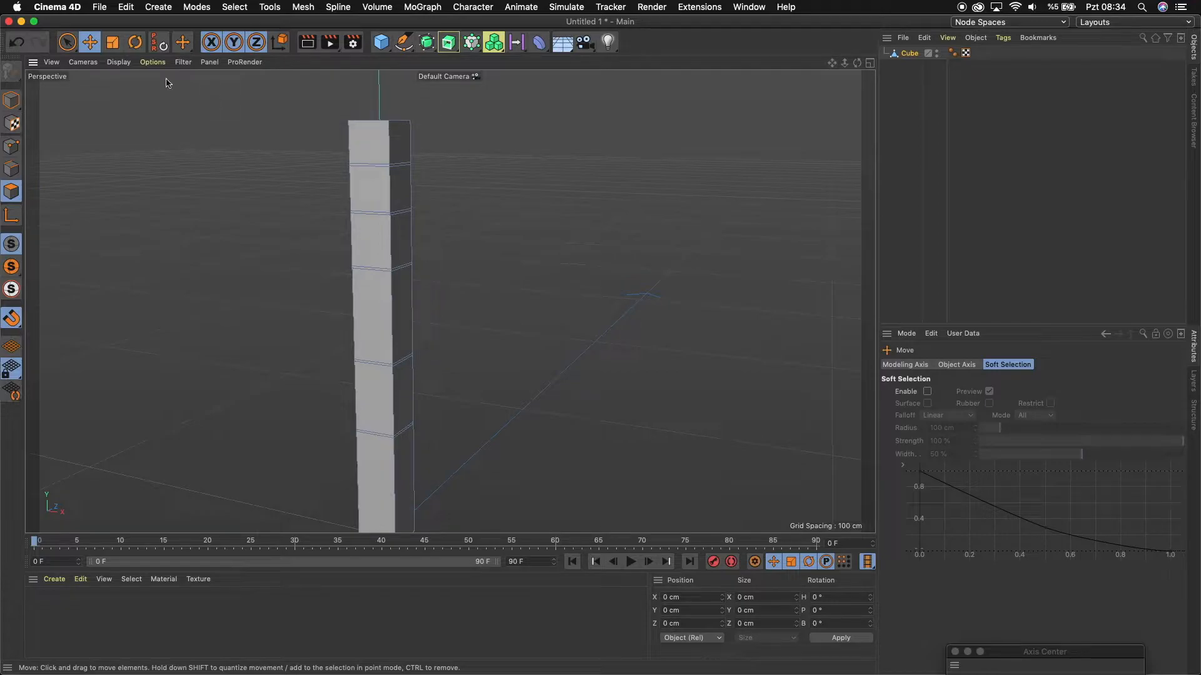
{"action": "left_click", "coordinate": [235, 7]}
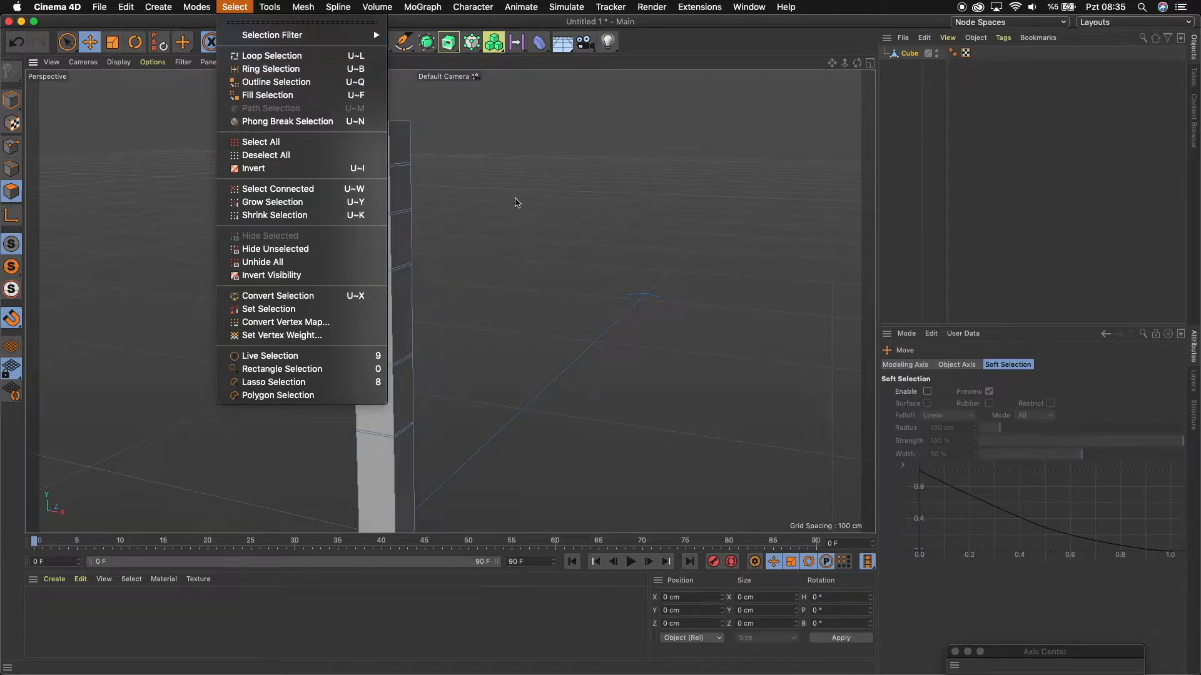
{"action": "left_click", "coordinate": [323, 58]}
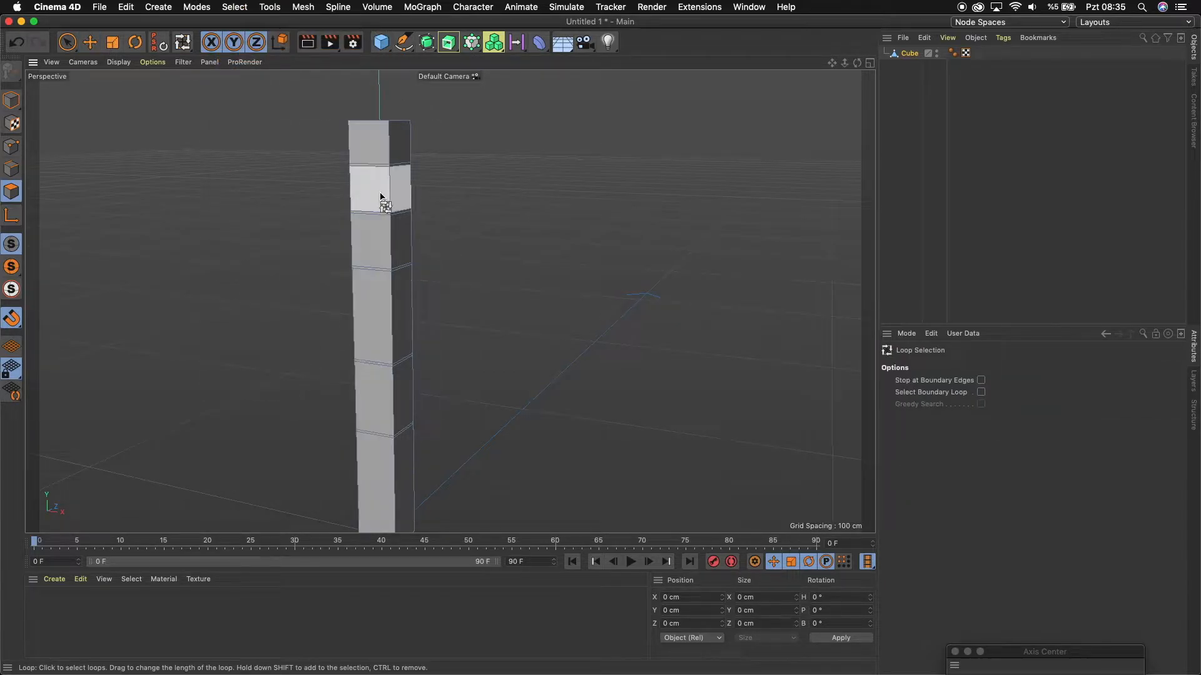
{"action": "left_click", "coordinate": [396, 170]}
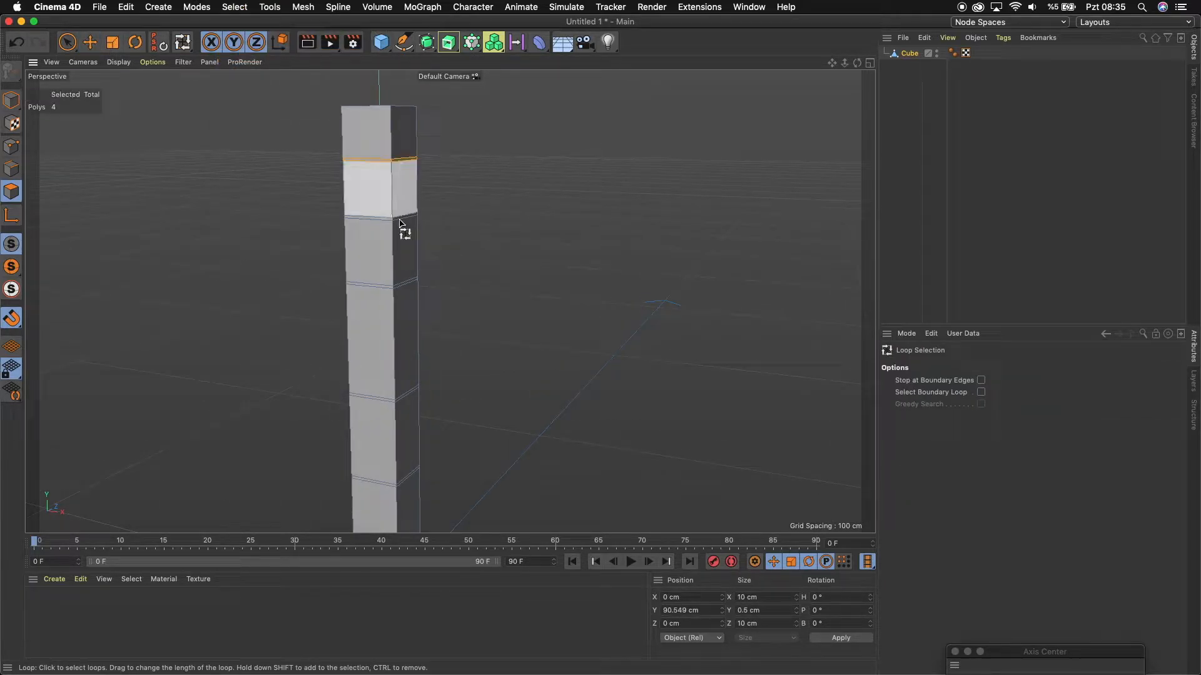
{"action": "left_click", "coordinate": [393, 219], "text": "shift"}
{"action": "left_click", "coordinate": [392, 288], "text": "shift"}
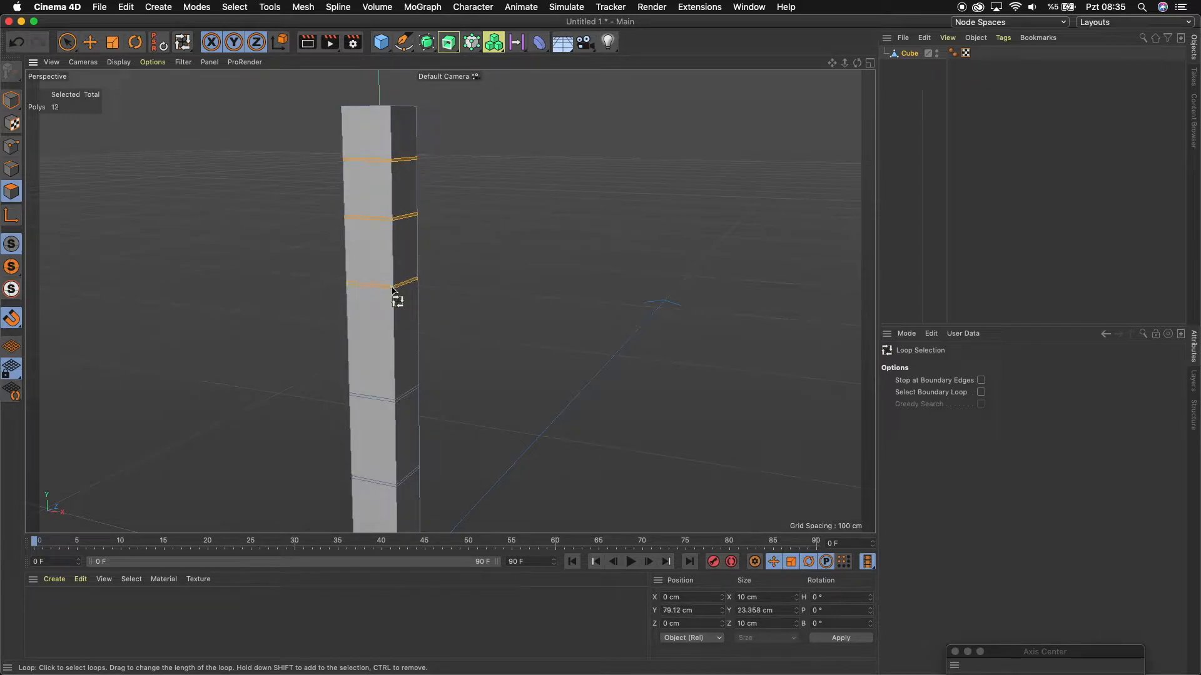
{"action": "scroll", "coordinate": [395, 404], "scroll_direction": "up", "scroll_amount": 6}
{"action": "scroll", "coordinate": [394, 405], "scroll_direction": "up", "scroll_amount": 1}
{"action": "left_click", "coordinate": [400, 403], "text": "shift"}
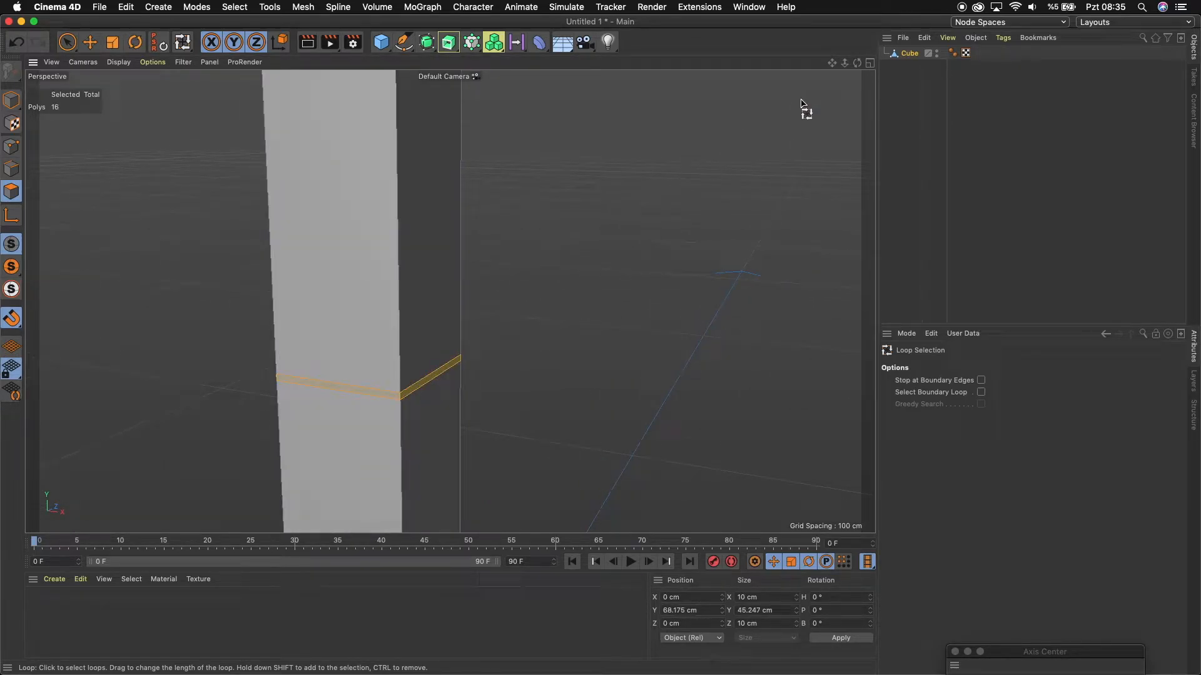
{"action": "left_click_drag", "start_coordinate": [844, 62], "coordinate": [450, 302]}
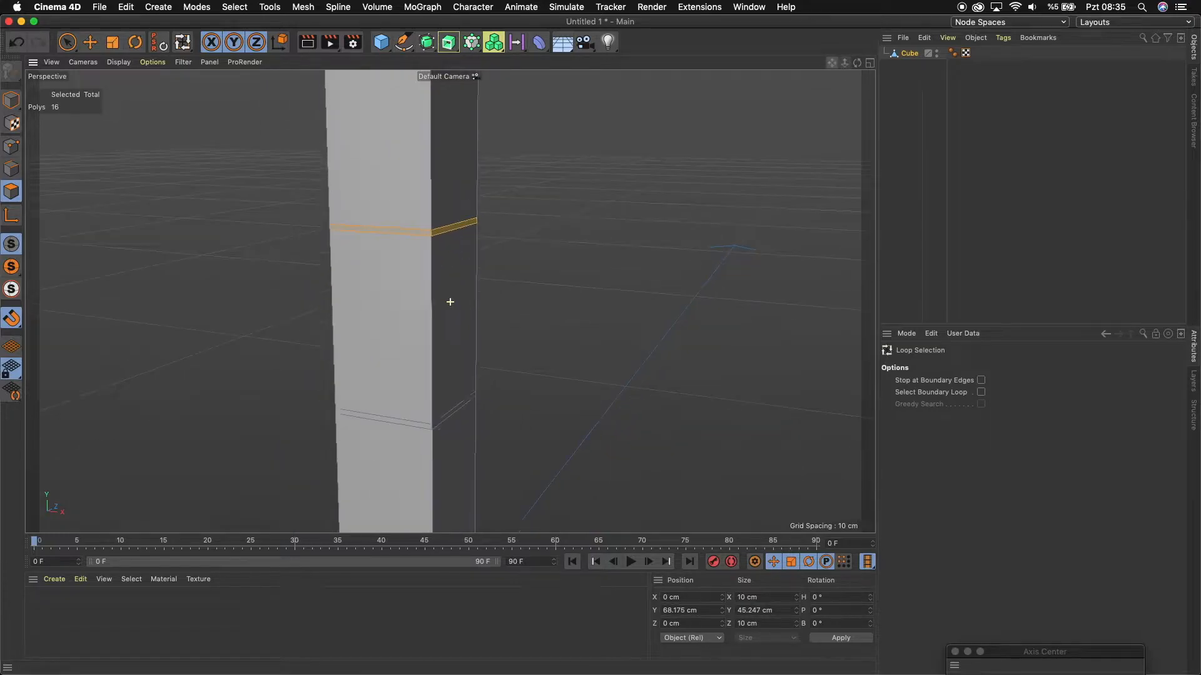
{"action": "left_click", "coordinate": [436, 410], "text": "shift"}
{"action": "scroll", "coordinate": [710, 303], "scroll_direction": "down", "scroll_amount": 4}
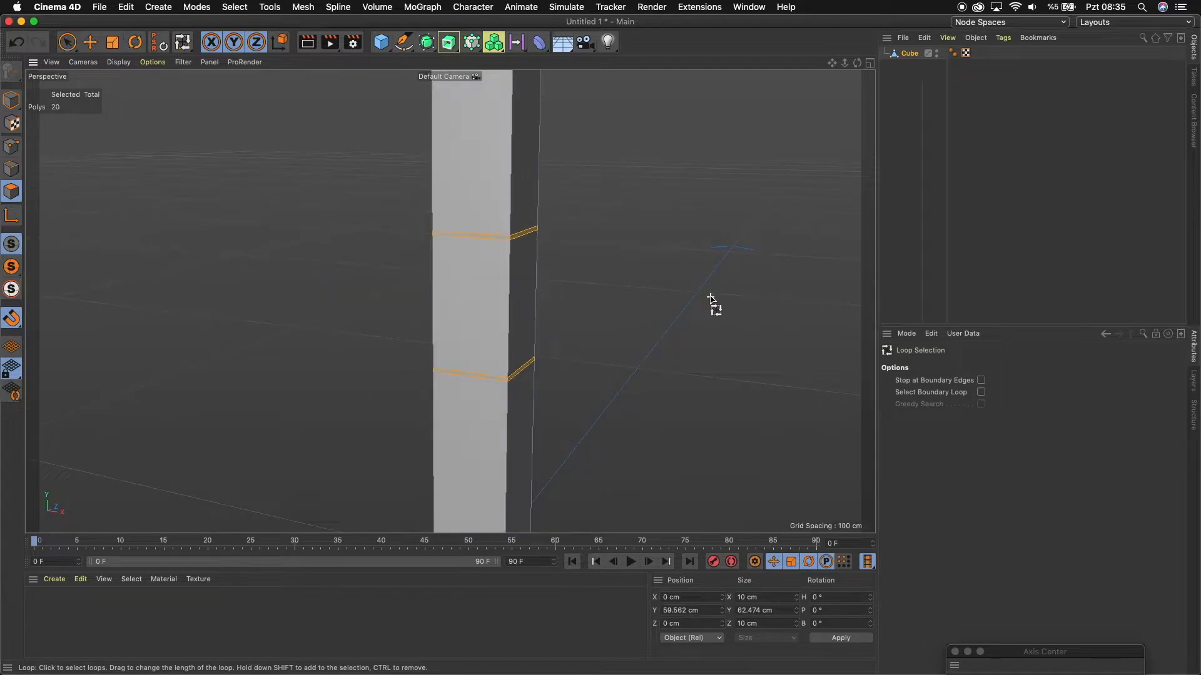
{"action": "scroll", "coordinate": [711, 303], "scroll_direction": "down", "scroll_amount": 2}
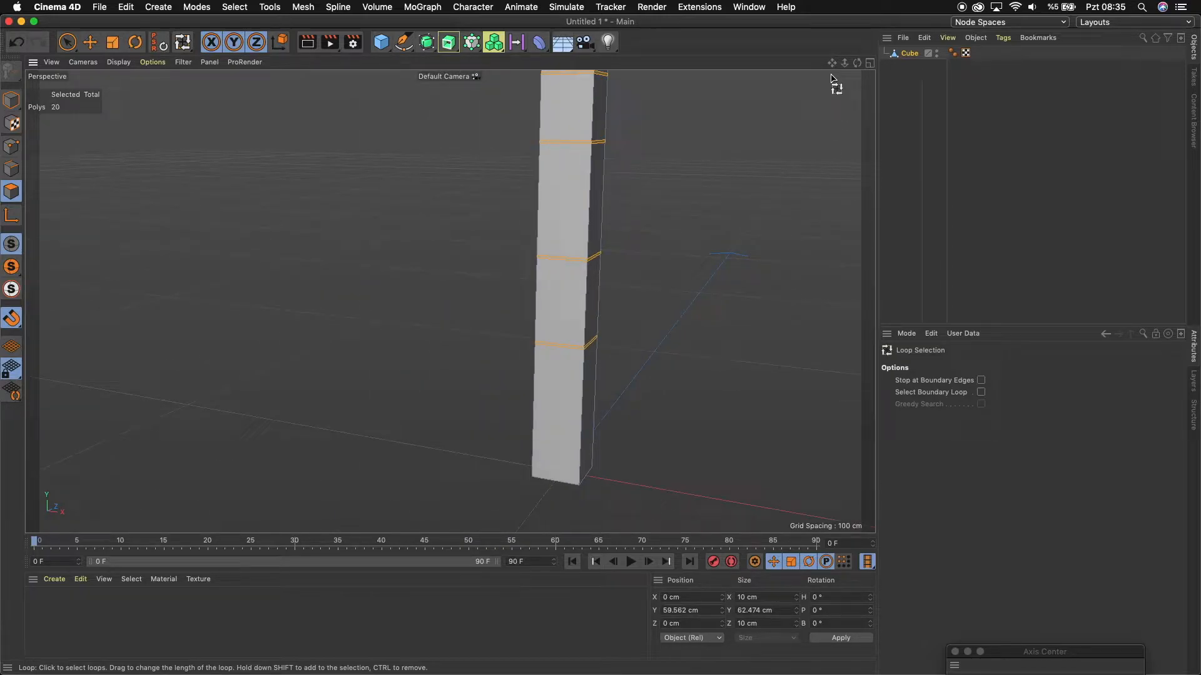
Extrude the selected thin bands inward with an offset of -1 cm and return to model mode.
{"action": "left_click_drag", "start_coordinate": [832, 64], "coordinate": [748, 100]}
{"action": "mouse_move", "coordinate": [840, 65]}
{"action": "left_mouse_down"}
{"action": "mouse_move", "coordinate": [791, 65]}
{"action": "mouse_move", "coordinate": [832, 68]}
{"action": "mouse_move", "coordinate": [832, 87]}
{"action": "mouse_move", "coordinate": [851, 65]}
{"action": "mouse_move", "coordinate": [818, 66]}
{"action": "left_mouse_up"}
{"action": "right_click", "coordinate": [598, 144]}
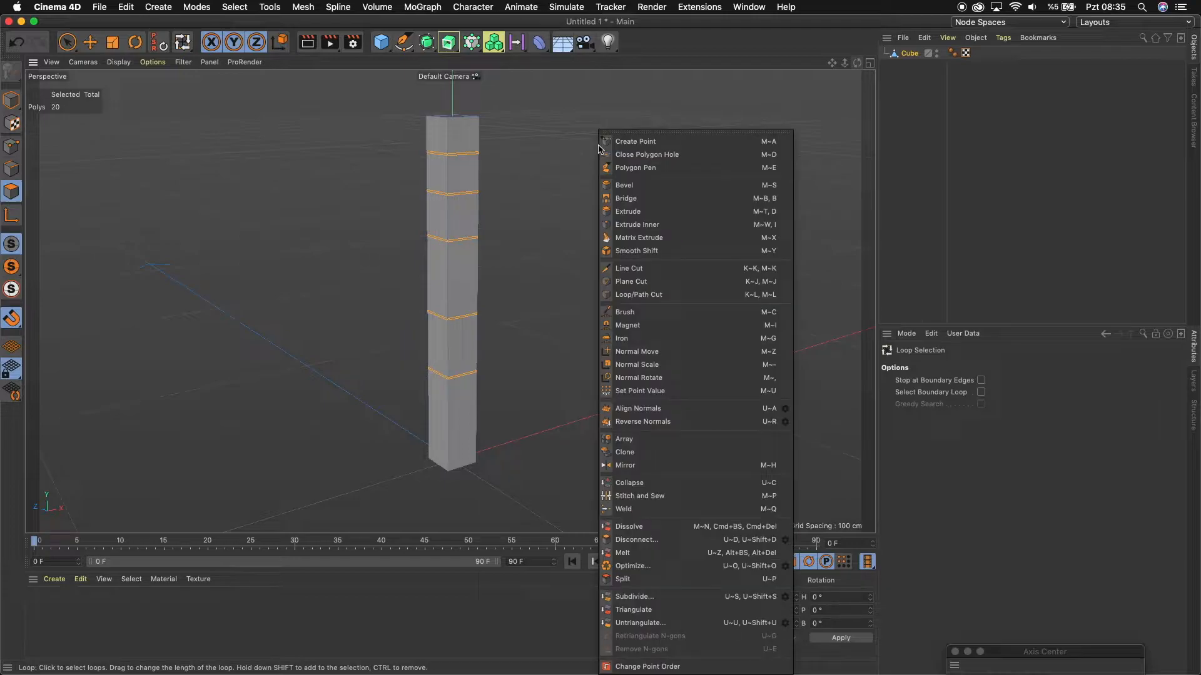
{"action": "left_click", "coordinate": [644, 213]}
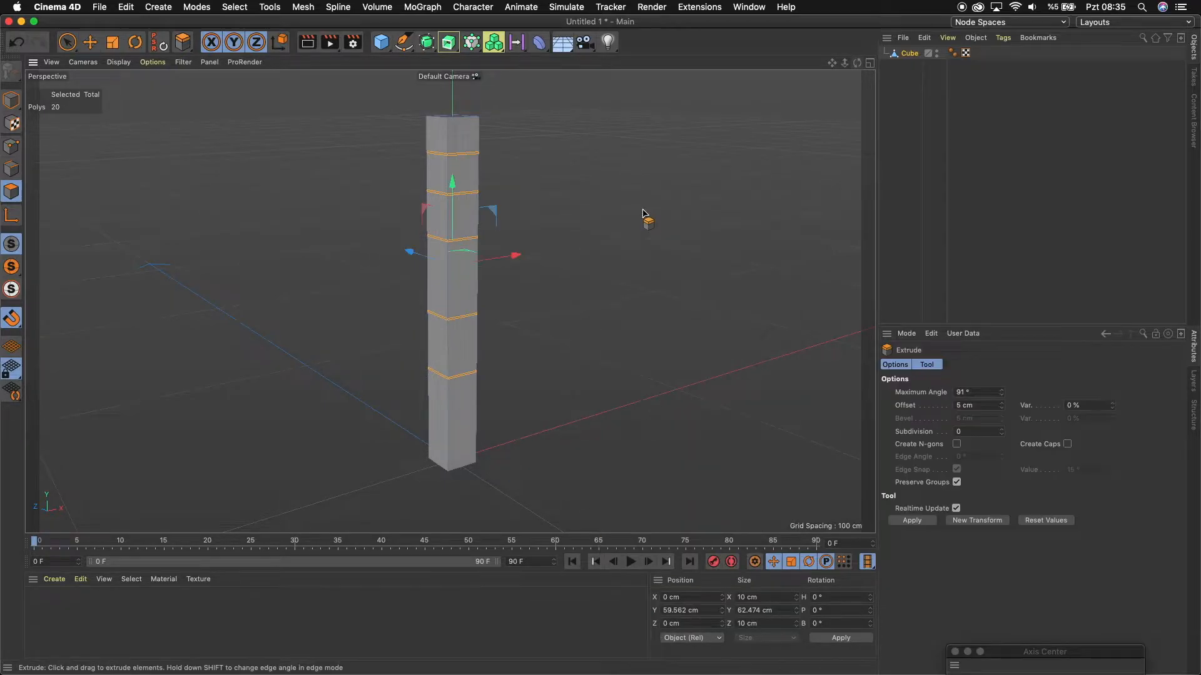
{"action": "left_click_drag", "start_coordinate": [984, 406], "coordinate": [831, 394]}
{"action": "type", "text": "-1"}
{"action": "key", "text": "Return"}
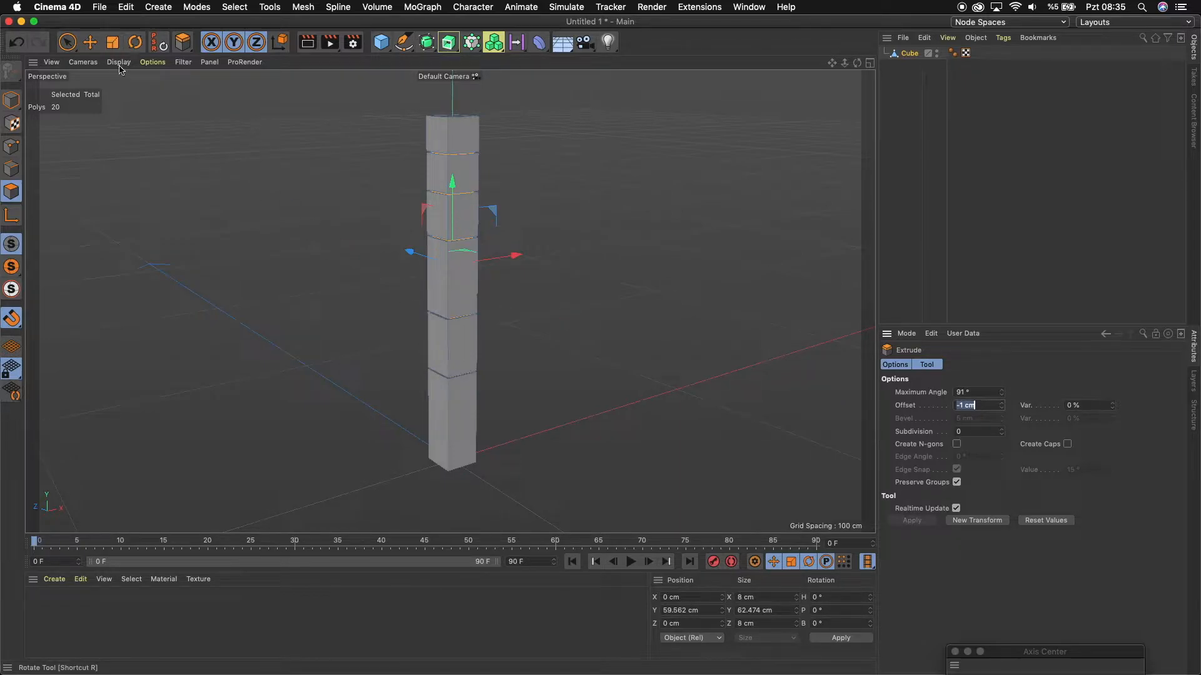
{"action": "key", "text": "e"}
{"action": "left_click", "coordinate": [11, 101]}
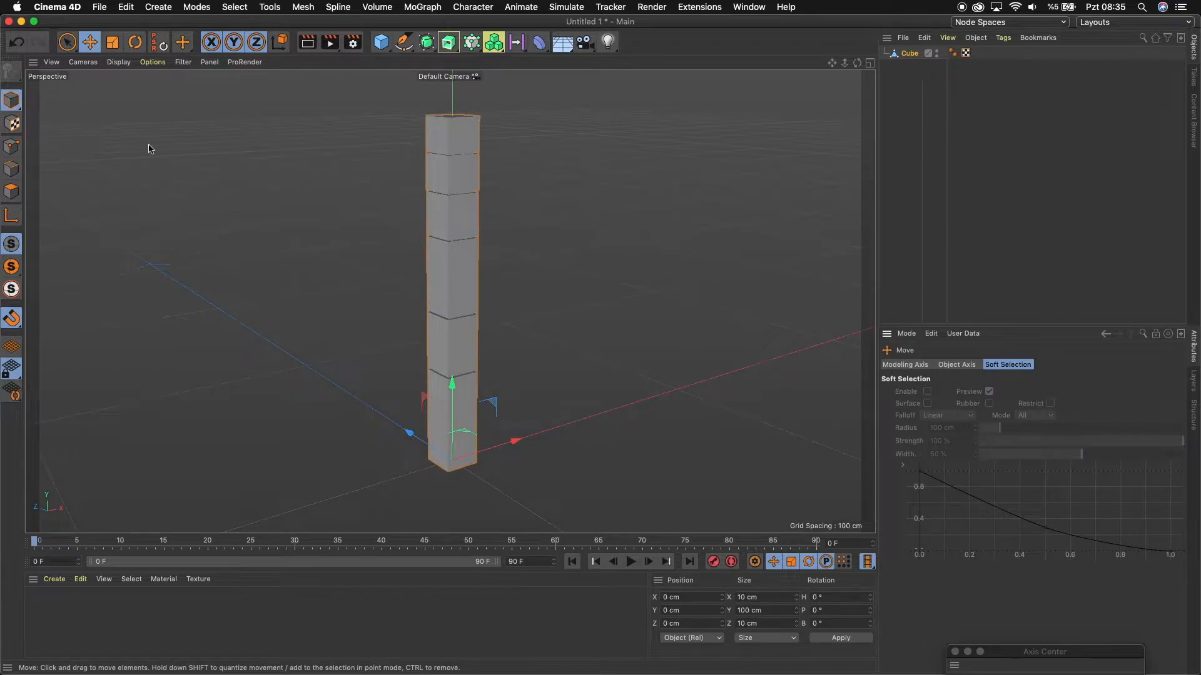
Add the Ambient Occlusion effect to the render settings.
{"action": "left_click_drag", "start_coordinate": [832, 62], "coordinate": [803, 66]}
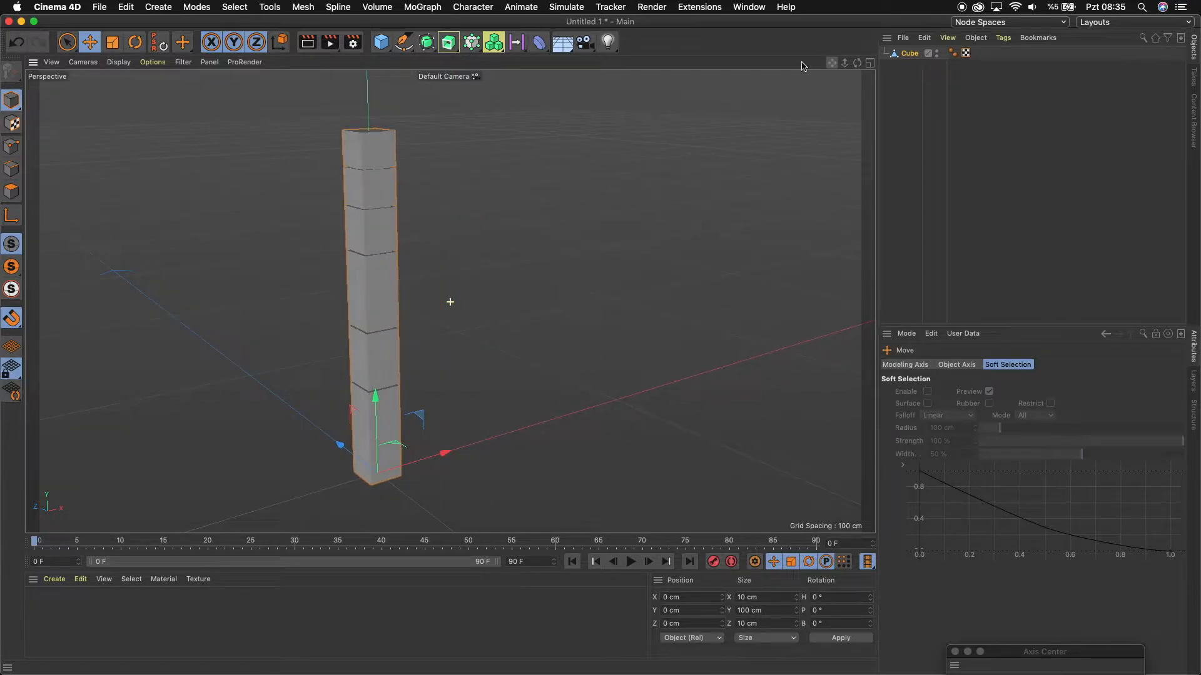
{"action": "left_click", "coordinate": [355, 41]}
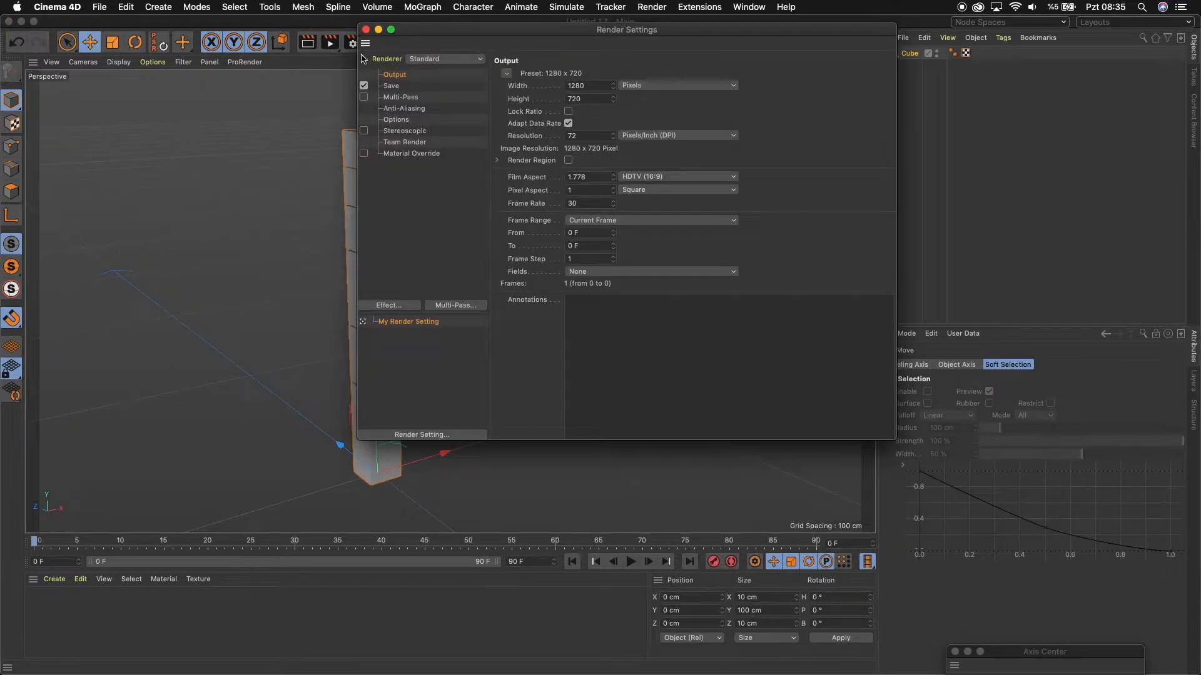
{"action": "left_click", "coordinate": [395, 306]}
{"action": "left_click", "coordinate": [465, 346]}
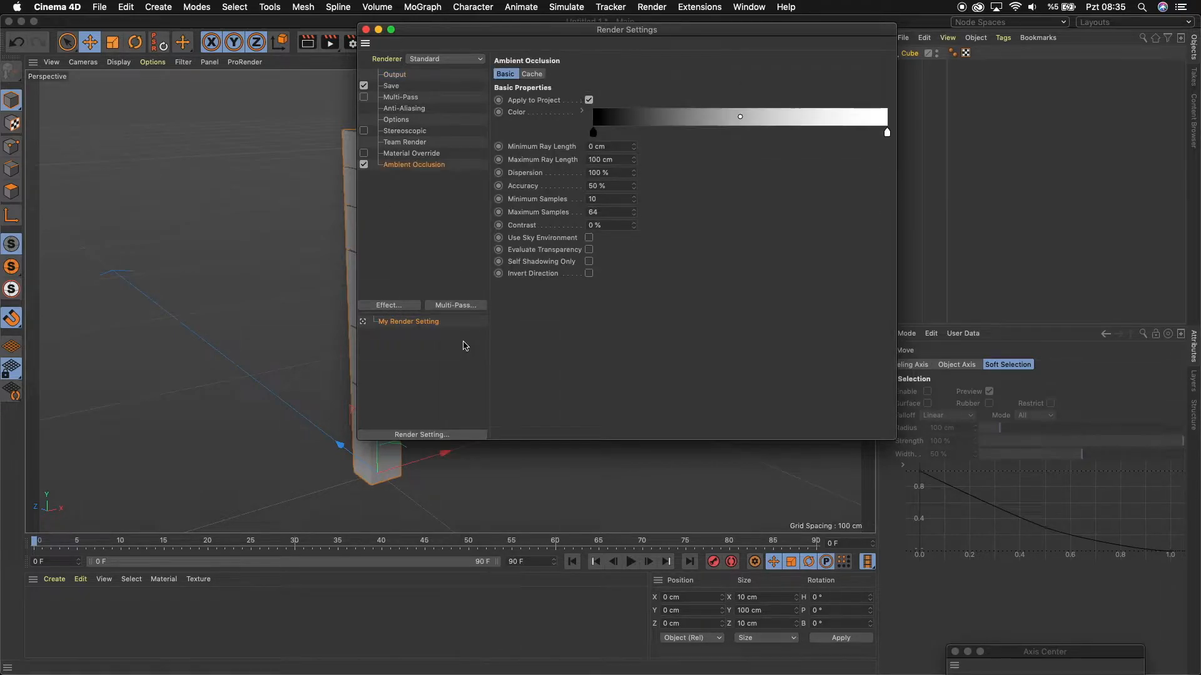
Close the render settings and render the viewport to preview the grooved bar with ambient occlusion.
{"action": "left_click", "coordinate": [366, 29]}
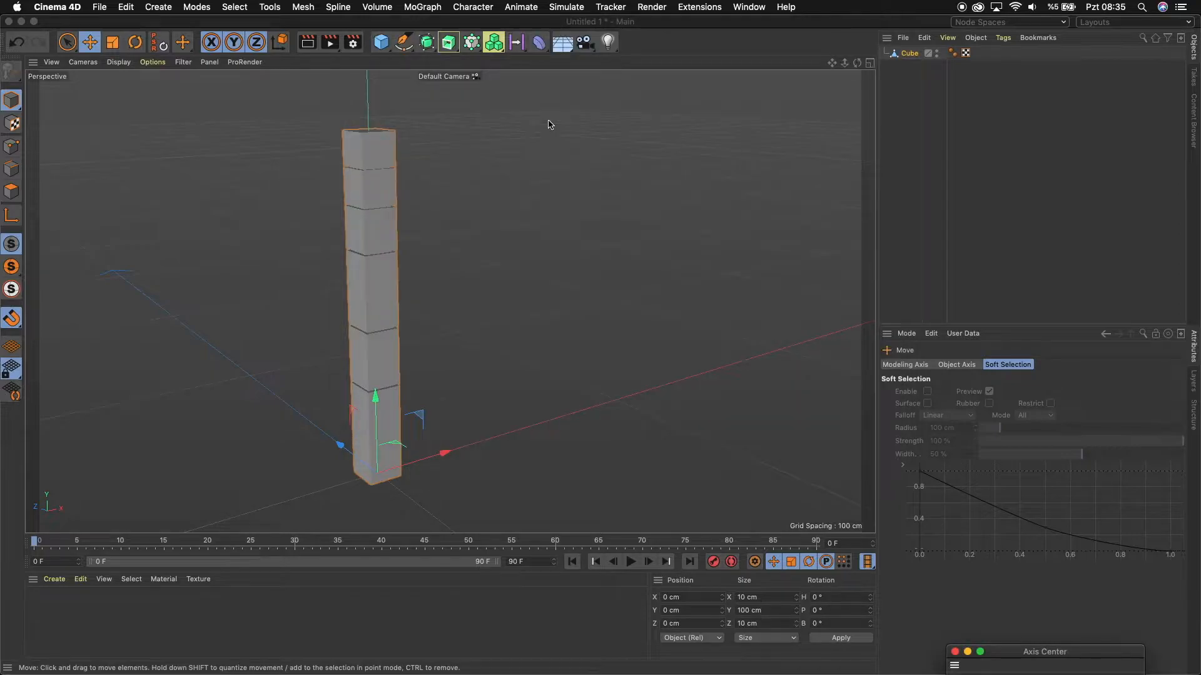
{"action": "left_click", "coordinate": [307, 42]}
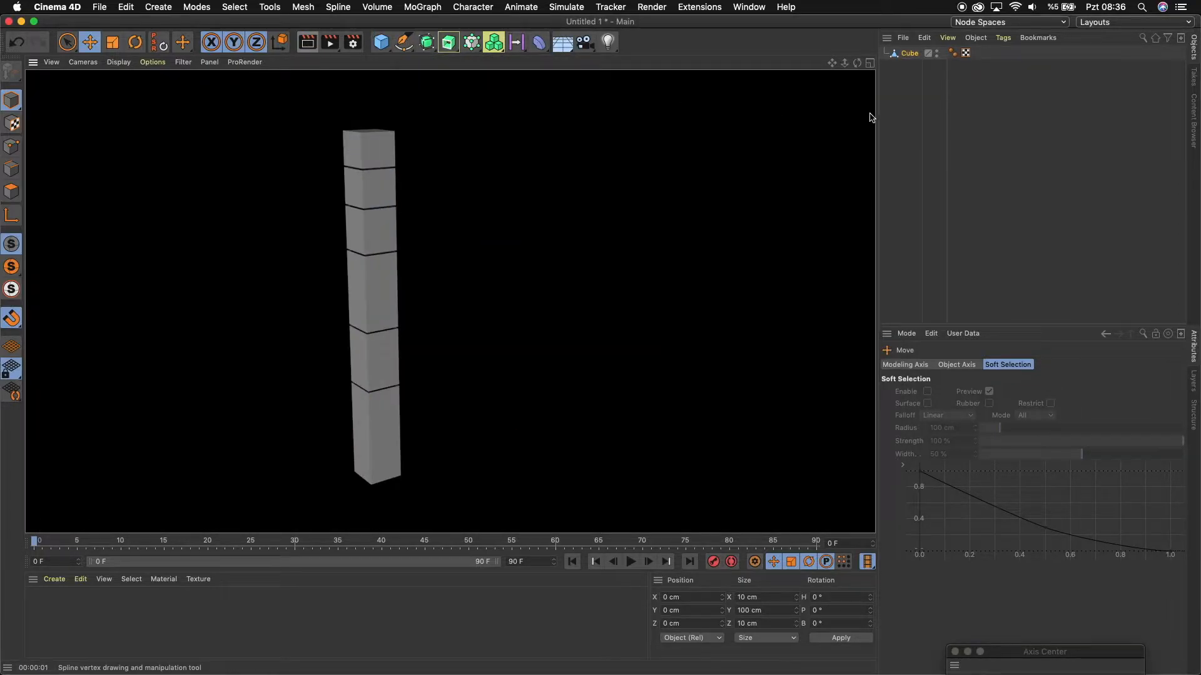
{"action": "mouse_move", "coordinate": [845, 63]}
{"action": "left_mouse_down"}
{"action": "mouse_move", "coordinate": [807, 63]}
{"action": "mouse_move", "coordinate": [823, 64]}
{"action": "left_mouse_up"}
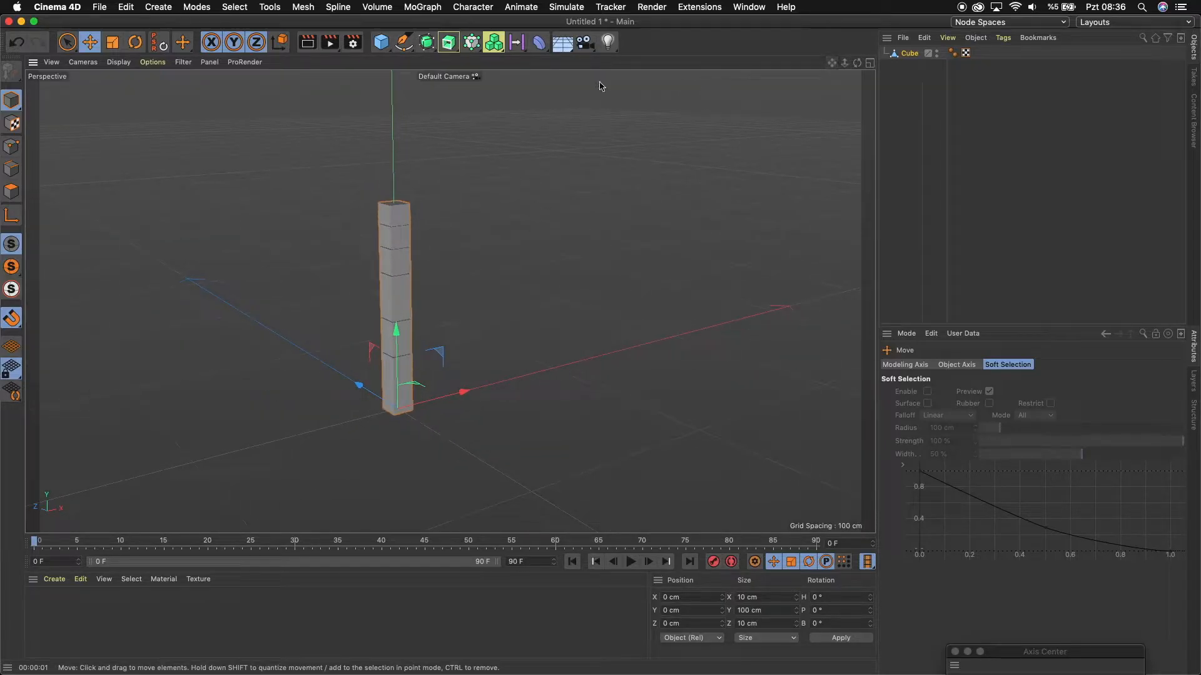
Add a Cloner in Grid Array mode with a per-step size of 11 cm in X and Z.
{"action": "left_click", "coordinate": [472, 45]}
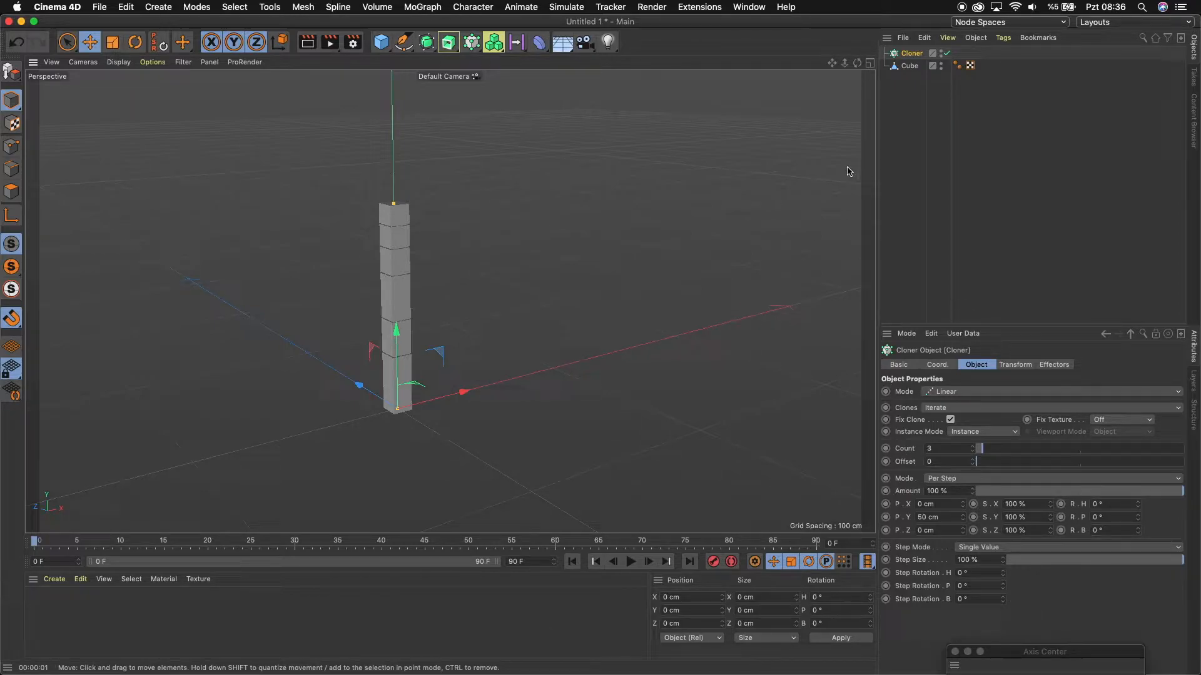
{"action": "left_click", "coordinate": [951, 394]}
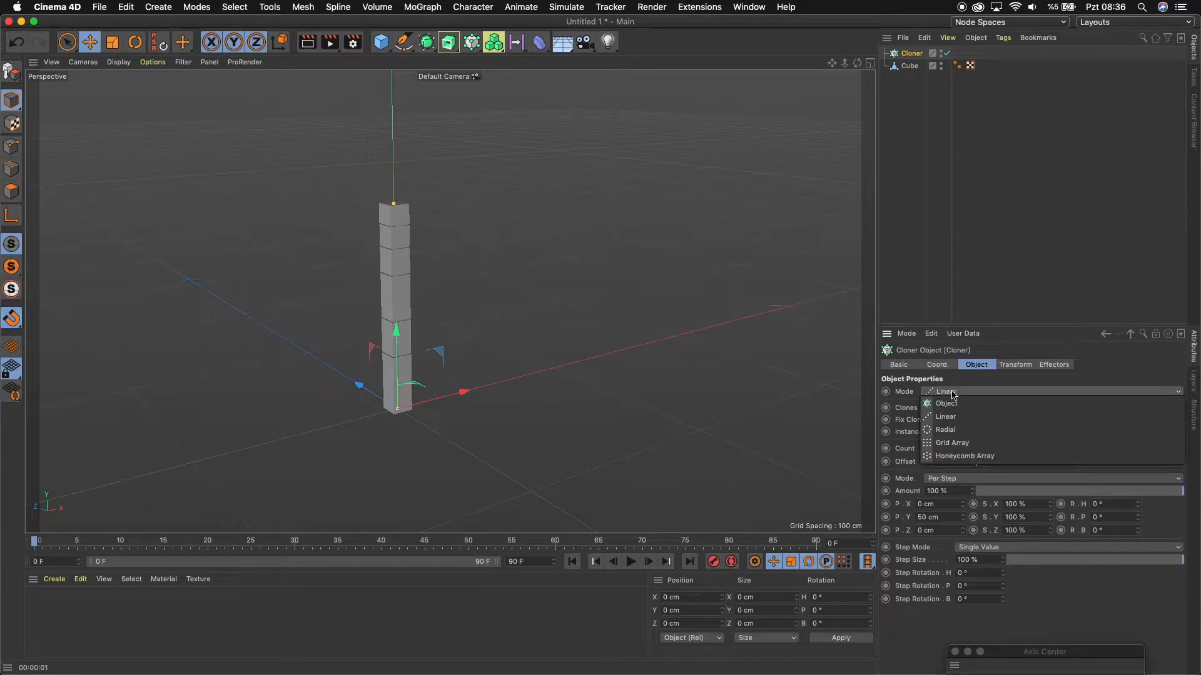
{"action": "left_click", "coordinate": [954, 442]}
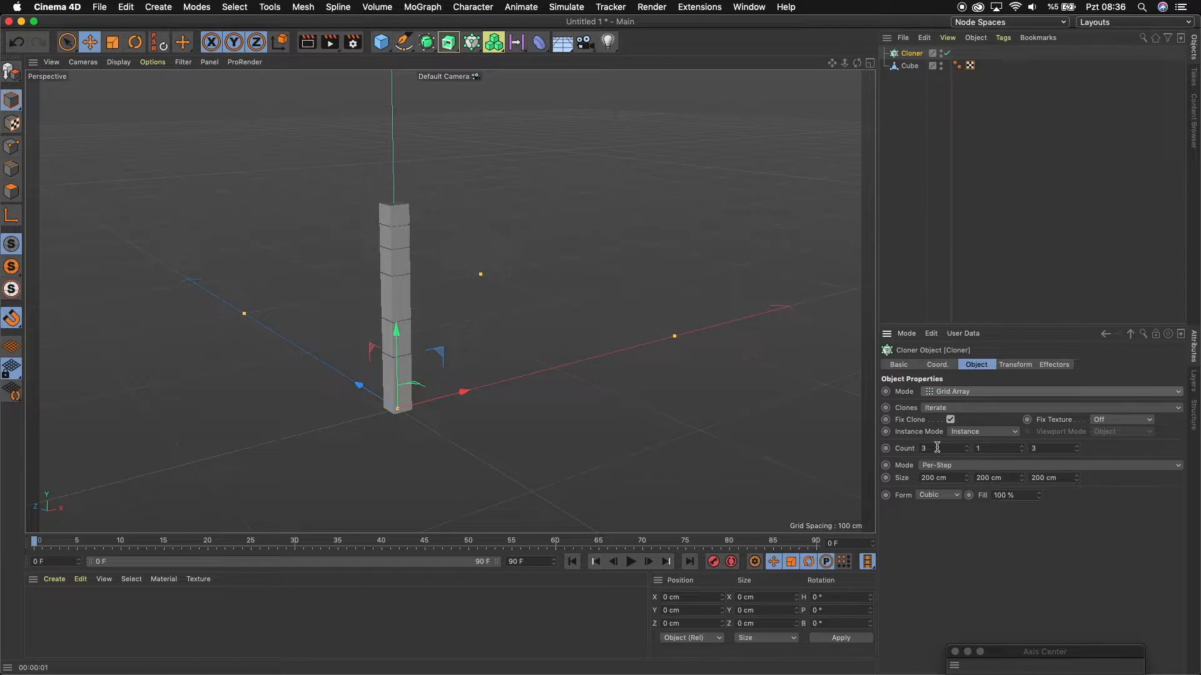
{"action": "left_click", "coordinate": [948, 478]}
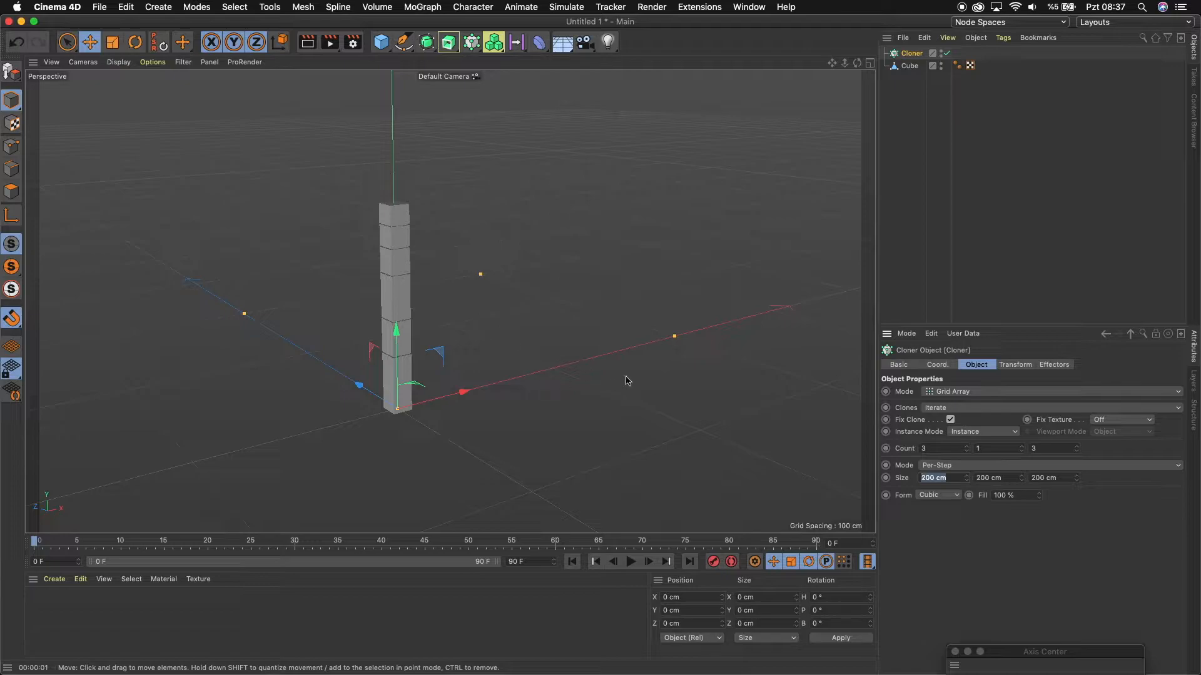
{"action": "type", "text": "1"}
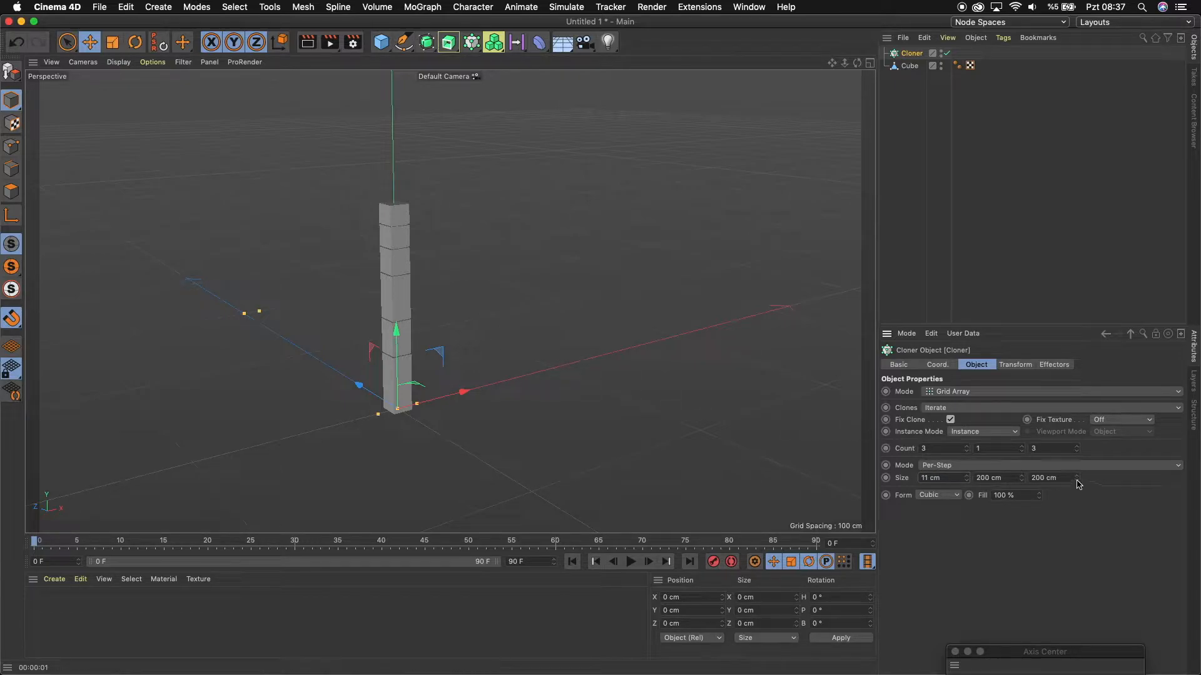
{"action": "type", "text": "11"}
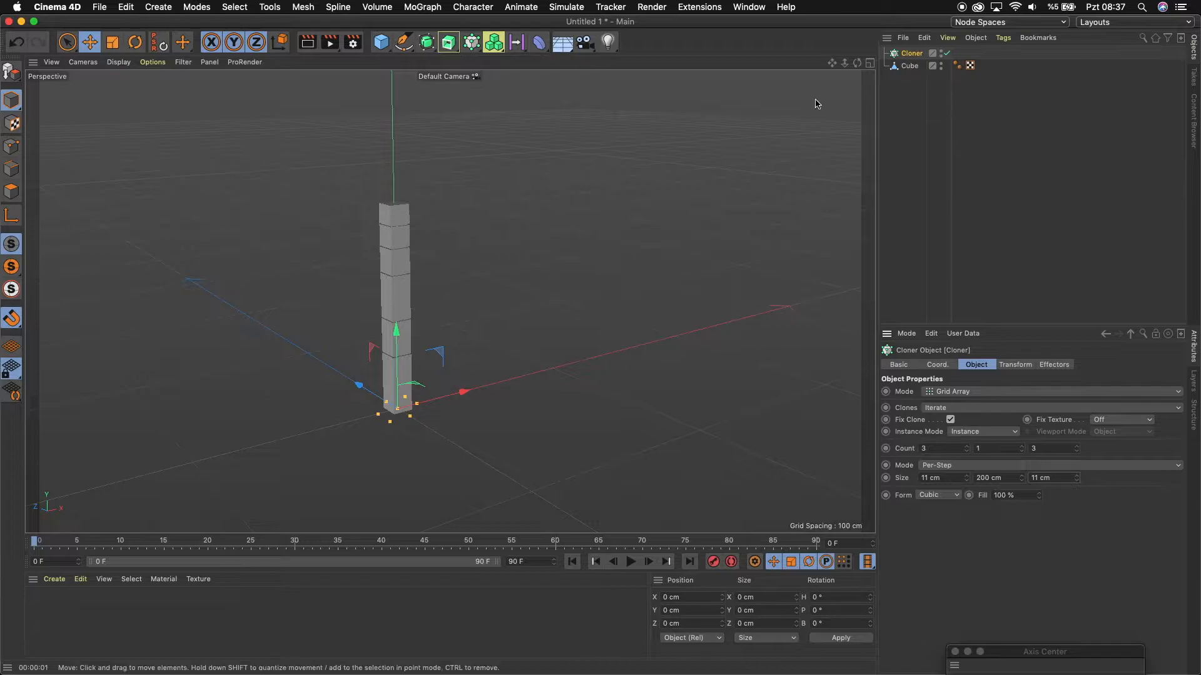
Nest the Cube under the Cloner and set the grid count to 15 × 1 × 15.
{"action": "left_click", "coordinate": [907, 66]}
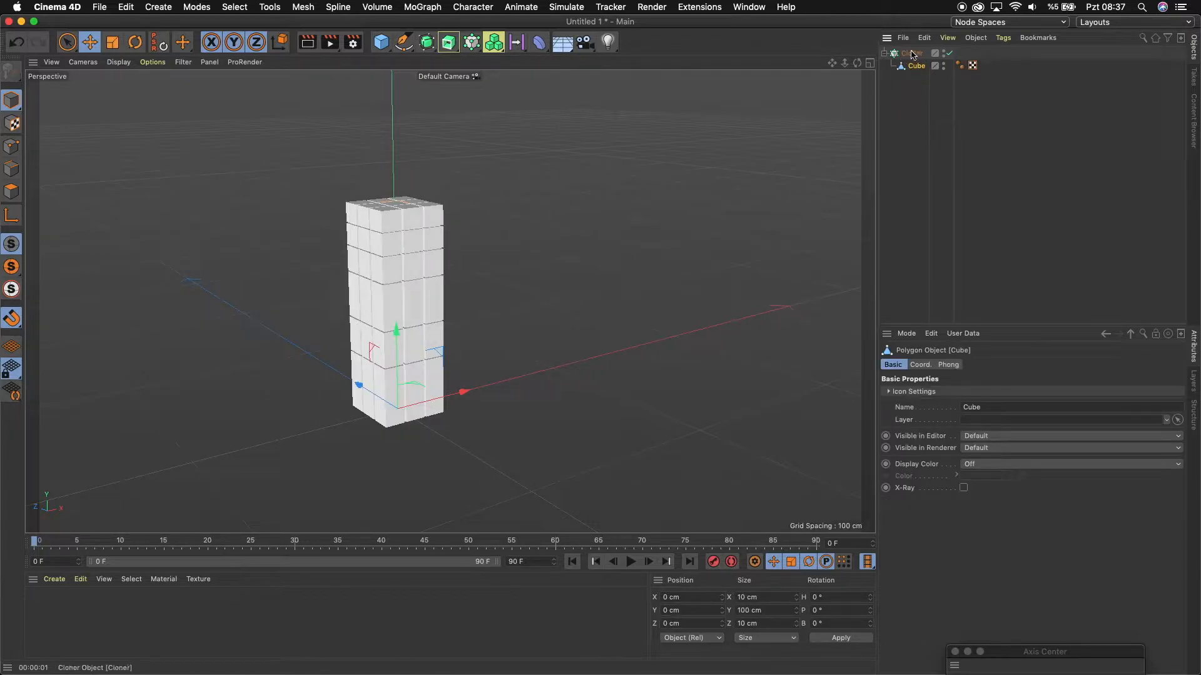
{"action": "left_click", "coordinate": [912, 54]}
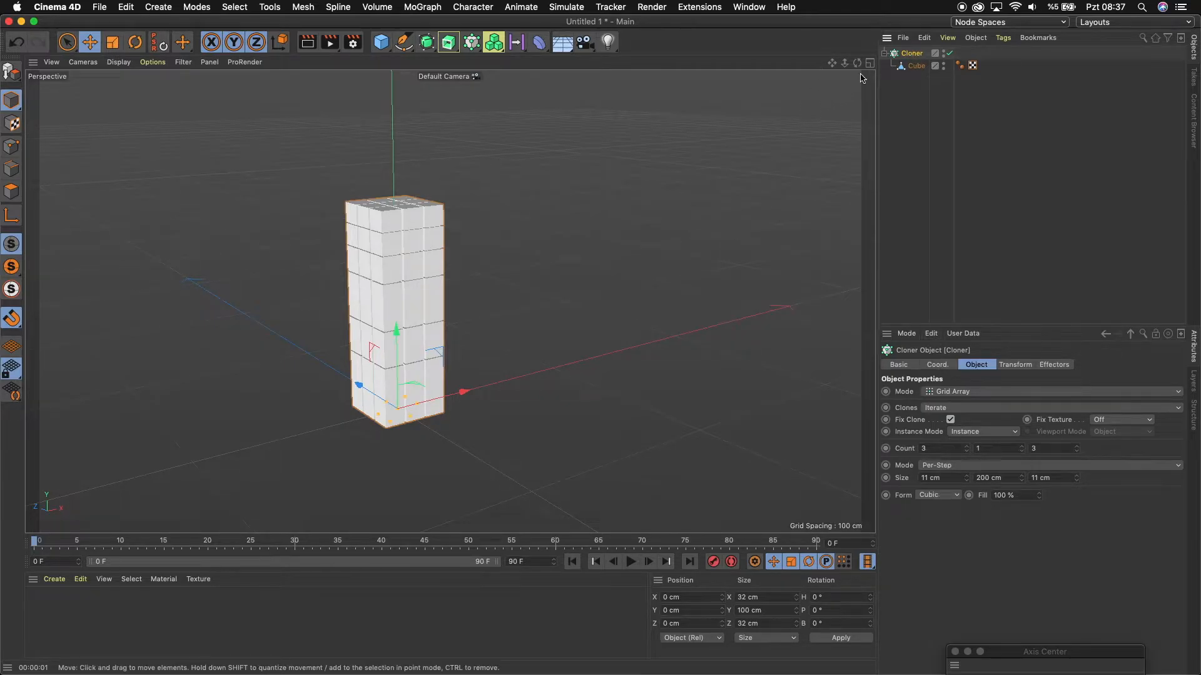
{"action": "mouse_move", "coordinate": [857, 63]}
{"action": "left_mouse_down"}
{"action": "mouse_move", "coordinate": [960, 51]}
{"action": "mouse_move", "coordinate": [972, 38]}
{"action": "mouse_move", "coordinate": [901, 44]}
{"action": "mouse_move", "coordinate": [872, 79]}
{"action": "mouse_move", "coordinate": [866, 69]}
{"action": "left_mouse_up"}
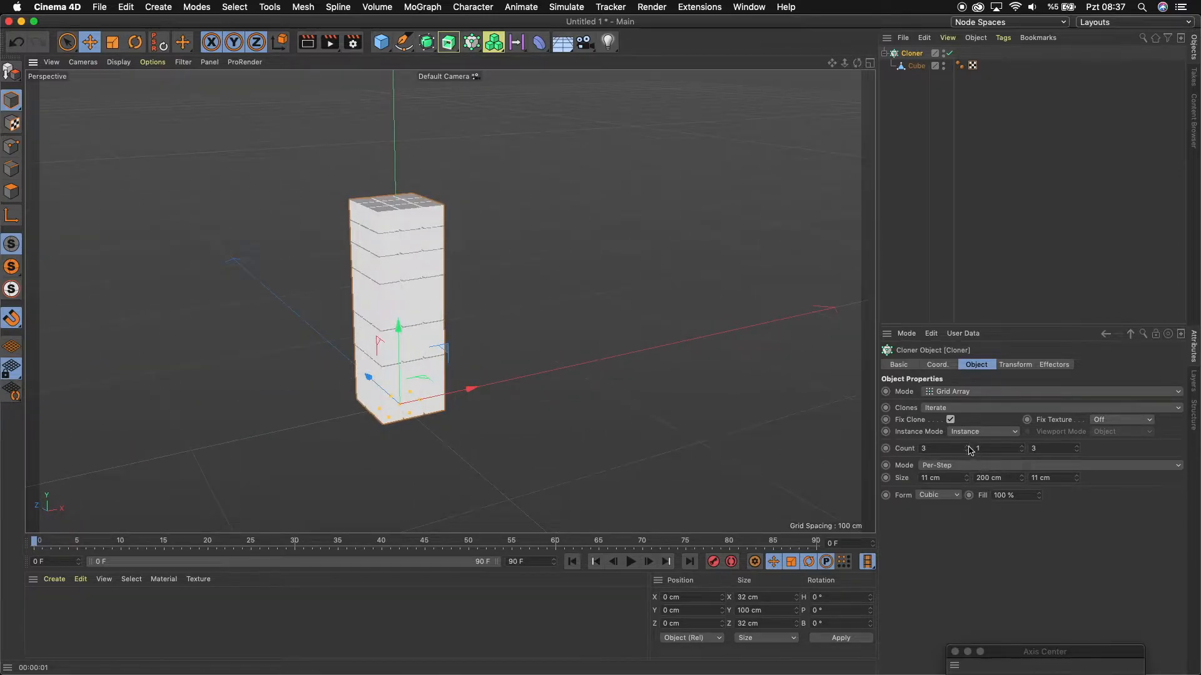
{"action": "left_click_drag", "start_coordinate": [967, 449], "coordinate": [967, 450]}
{"action": "left_click", "coordinate": [1077, 447]}
{"action": "left_click_drag", "start_coordinate": [1077, 448], "coordinate": [1077, 448]}
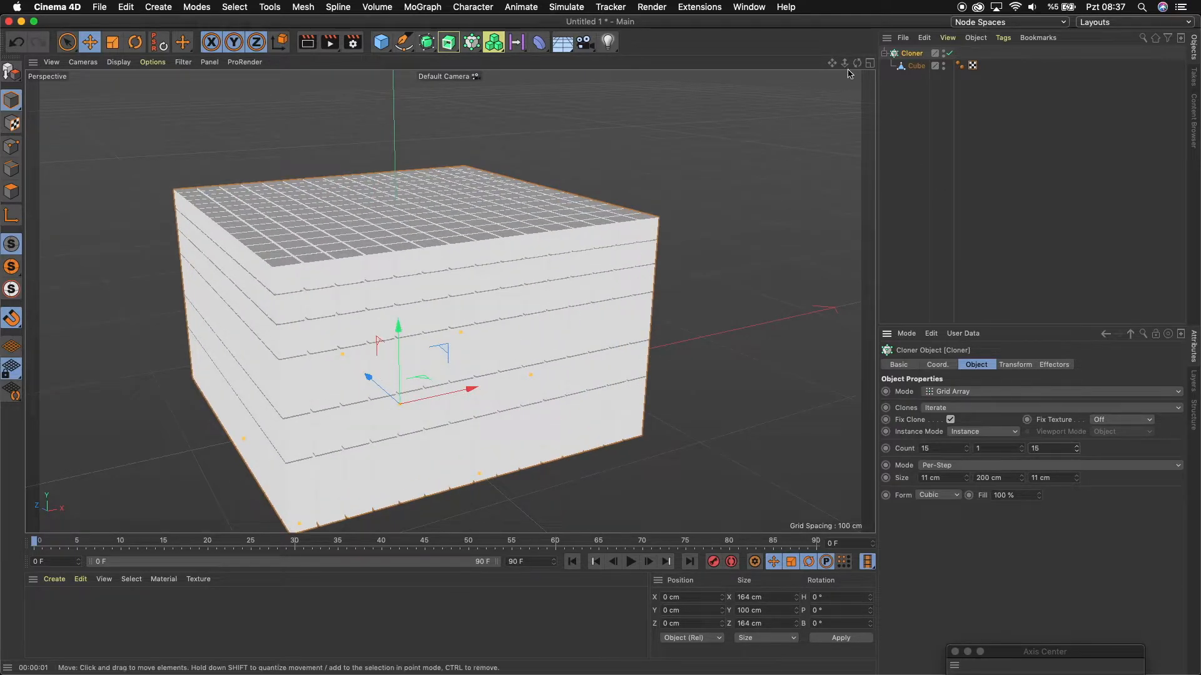
{"action": "mouse_move", "coordinate": [844, 63]}
{"action": "left_mouse_down"}
{"action": "mouse_move", "coordinate": [857, 63]}
{"action": "mouse_move", "coordinate": [832, 62]}
{"action": "left_mouse_up"}
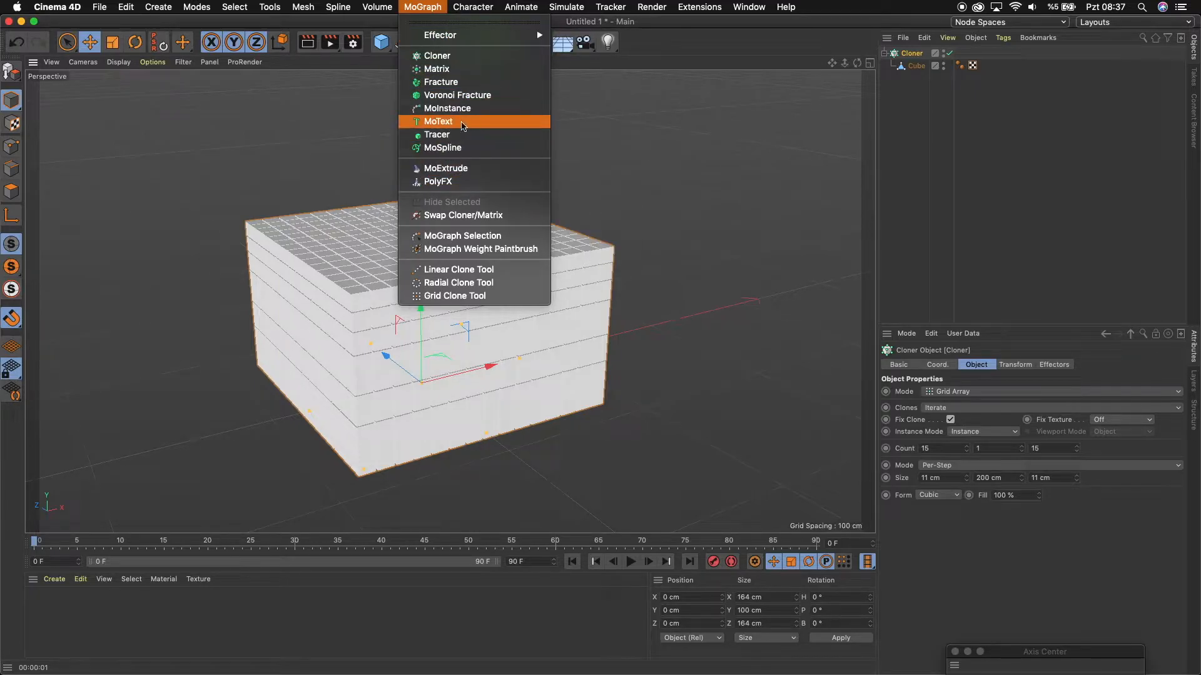
{"action": "left_click", "coordinate": [311, 135]}
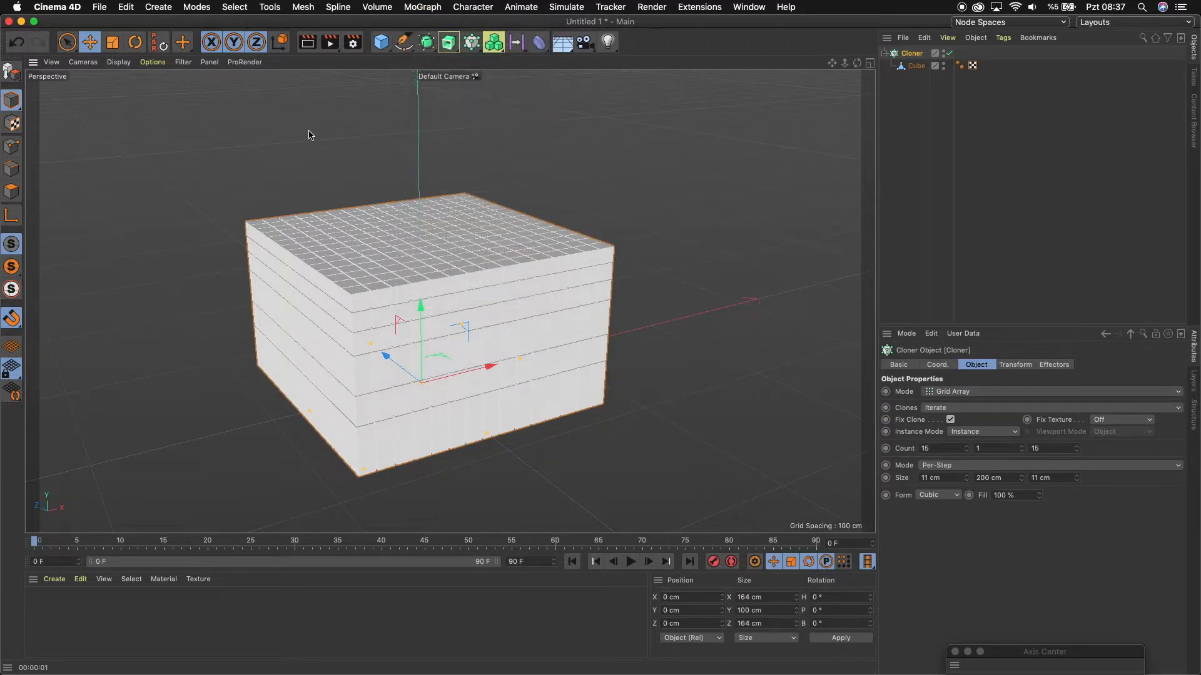
{"action": "left_click", "coordinate": [470, 41]}
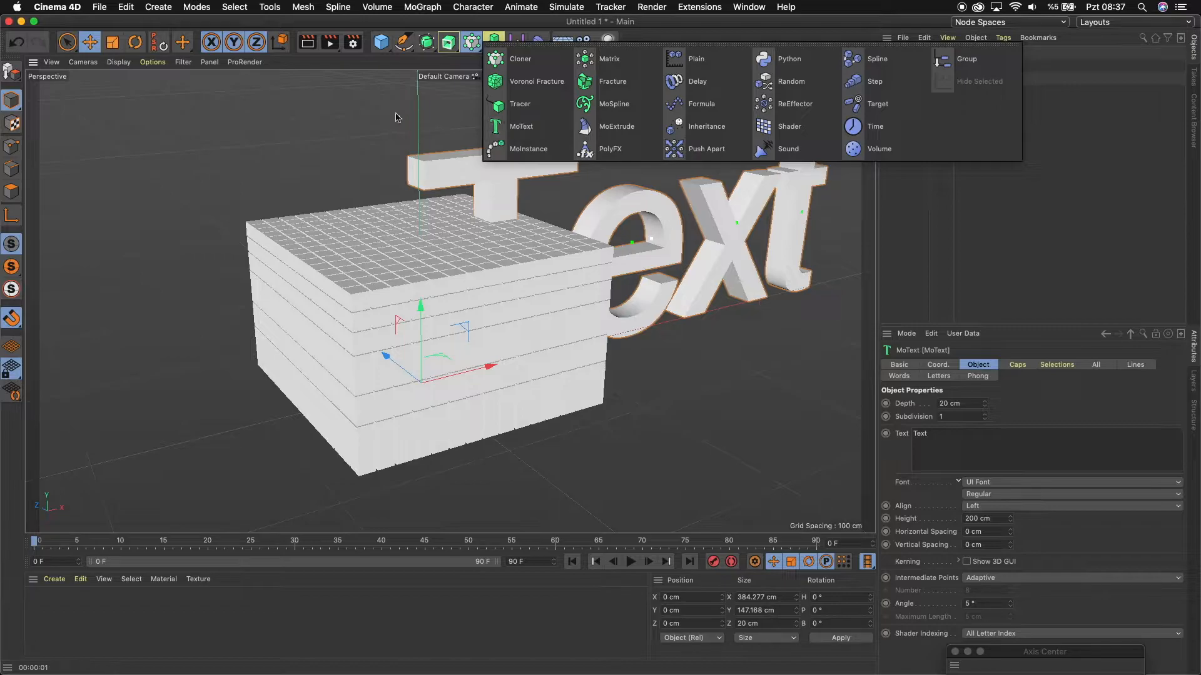
{"action": "left_click", "coordinate": [384, 80]}
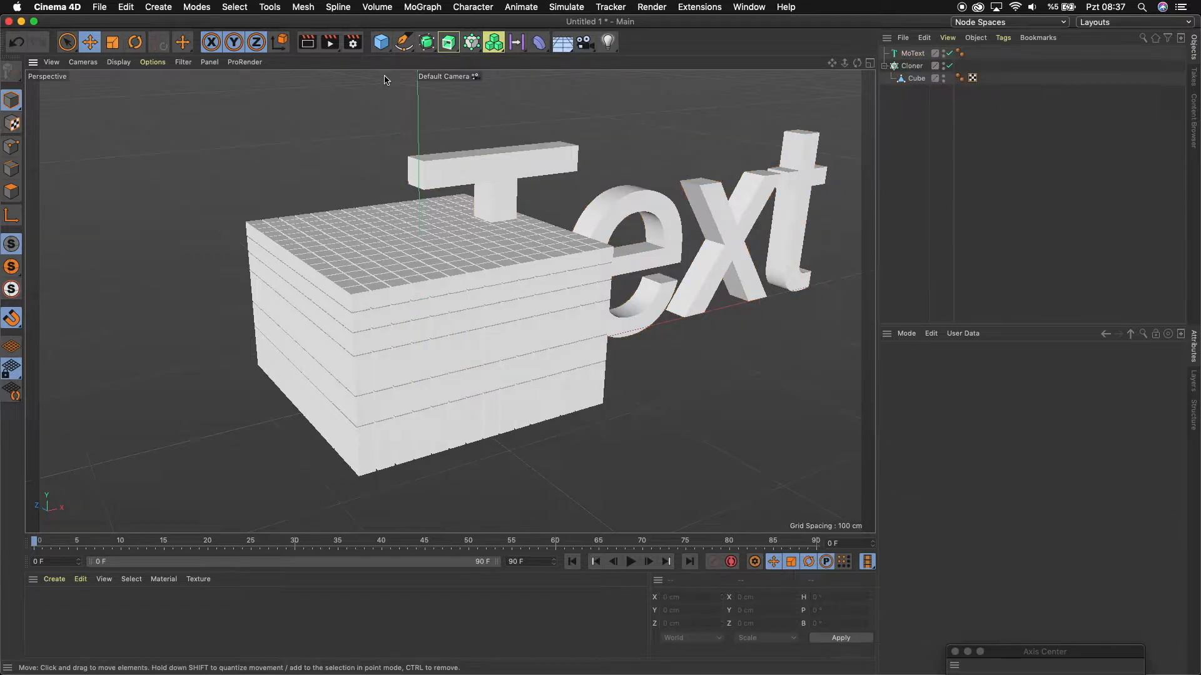
{"action": "left_click", "coordinate": [381, 42]}
{"action": "left_click", "coordinate": [913, 54]}
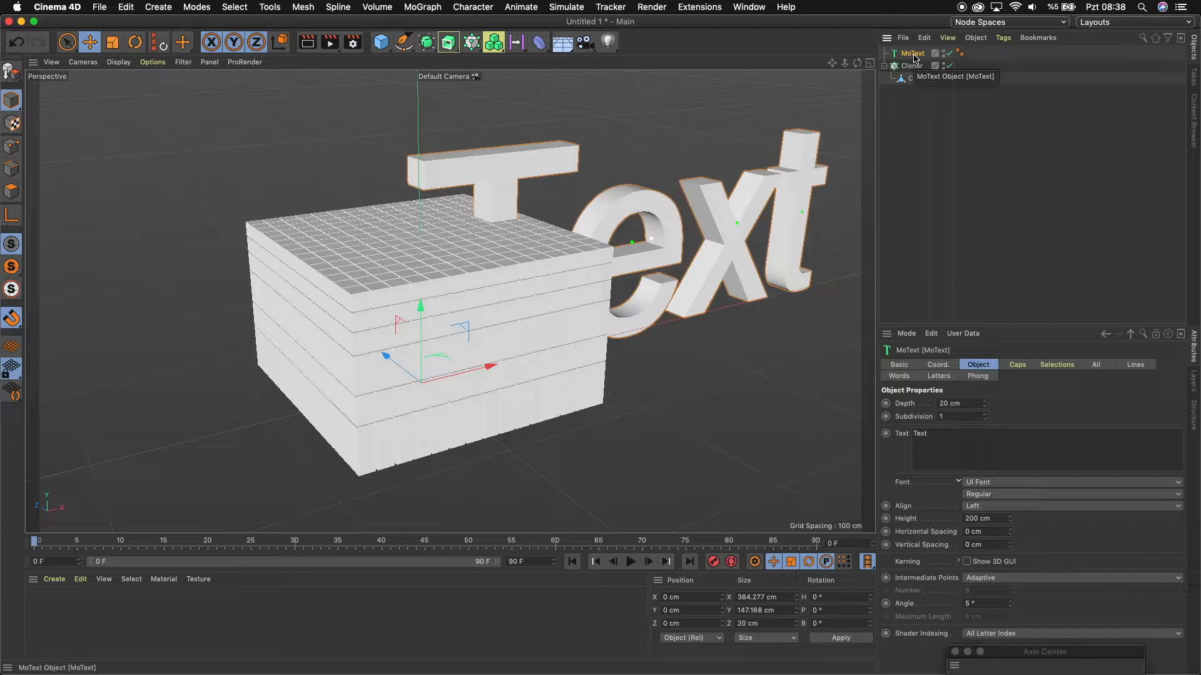
{"action": "key", "text": "Delete"}
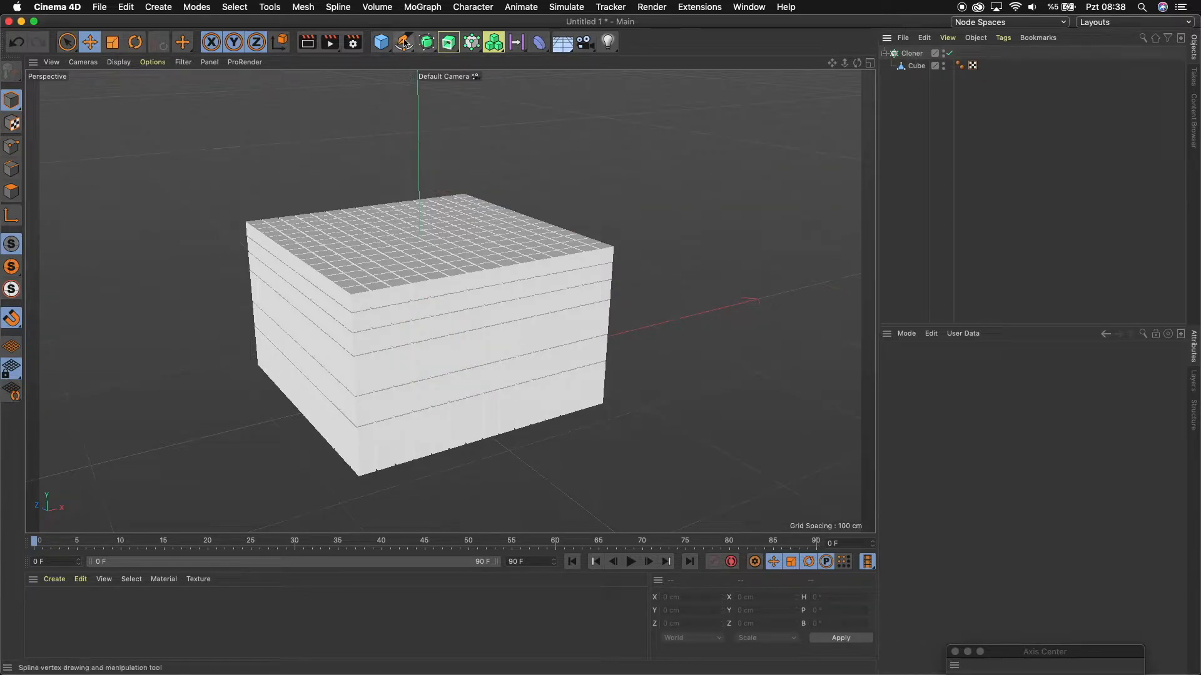
Add a Text spline with the text H and disable the Cloner.
{"action": "left_click", "coordinate": [403, 42]}
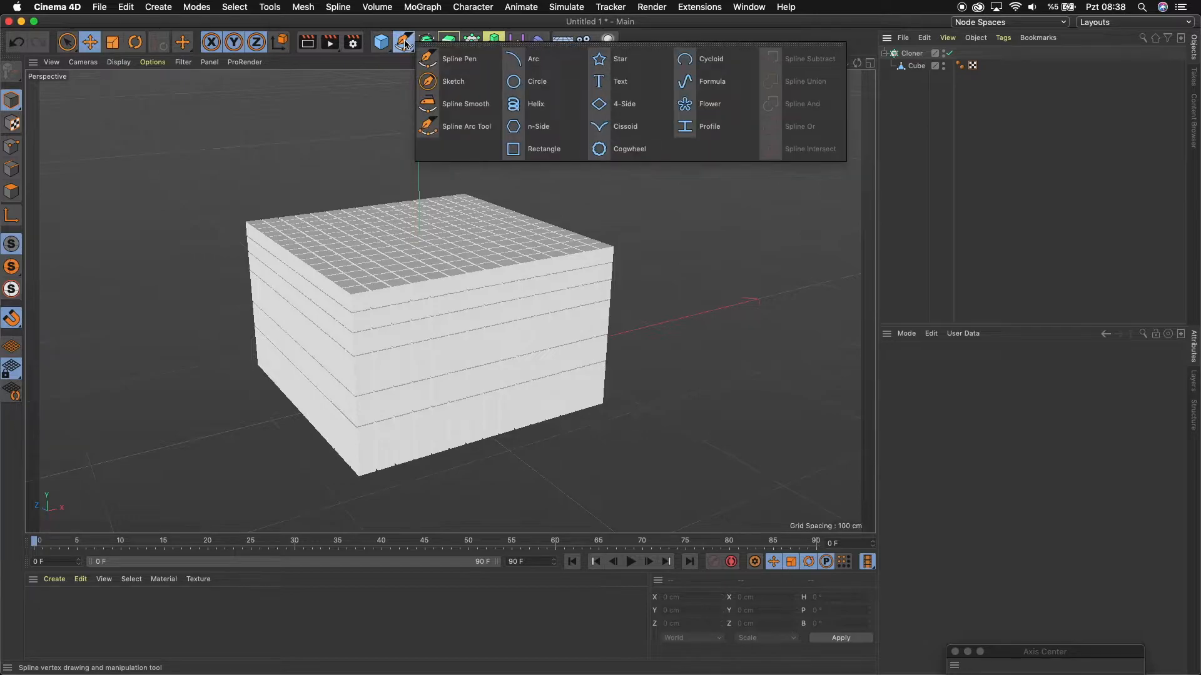
{"action": "left_click", "coordinate": [623, 82]}
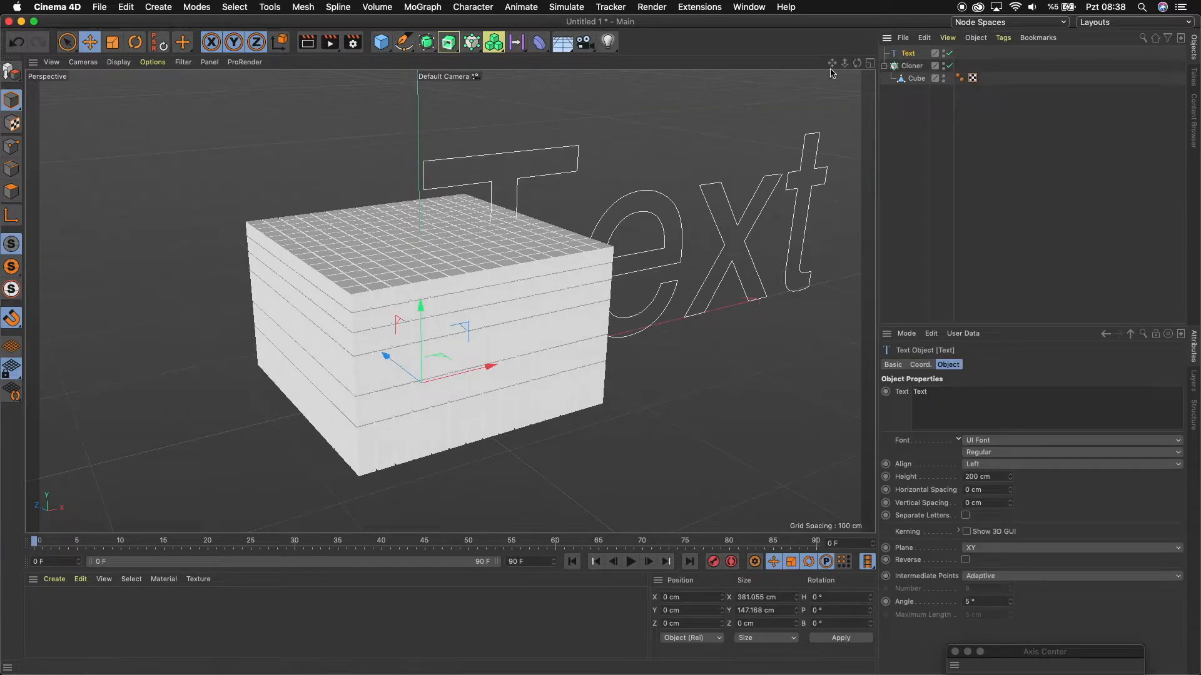
{"action": "left_click_drag", "start_coordinate": [938, 392], "coordinate": [881, 388]}
{"action": "left_click", "coordinate": [924, 209]}
{"action": "left_click", "coordinate": [909, 54]}
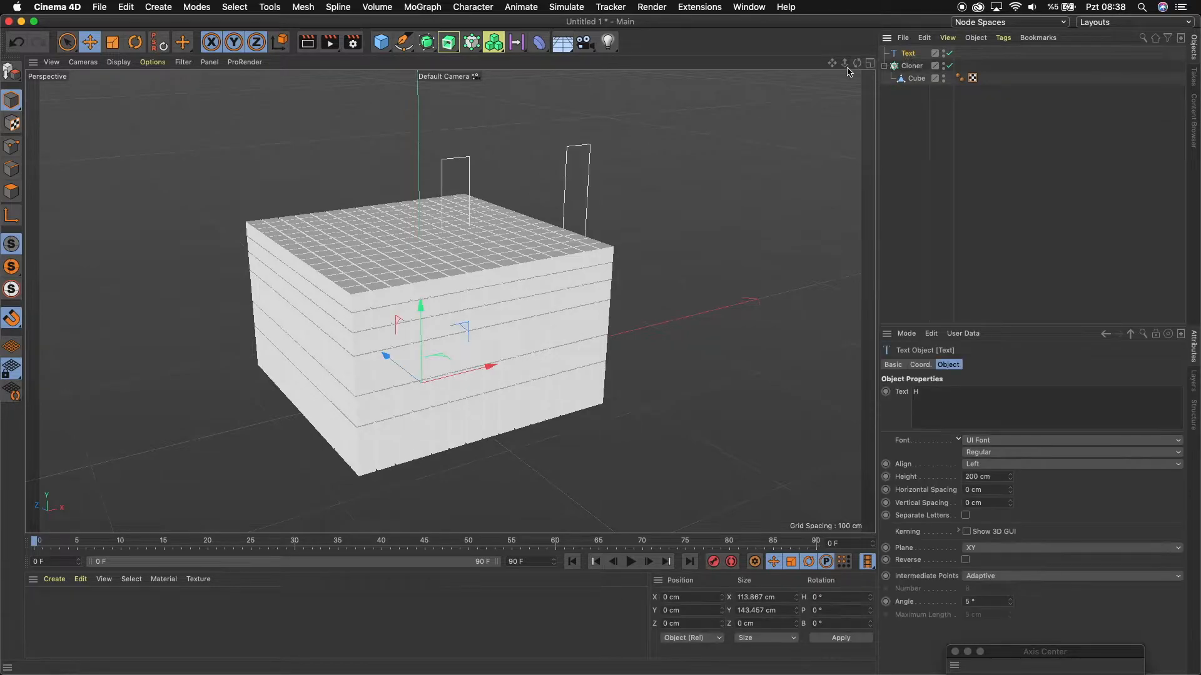
{"action": "left_click", "coordinate": [949, 66]}
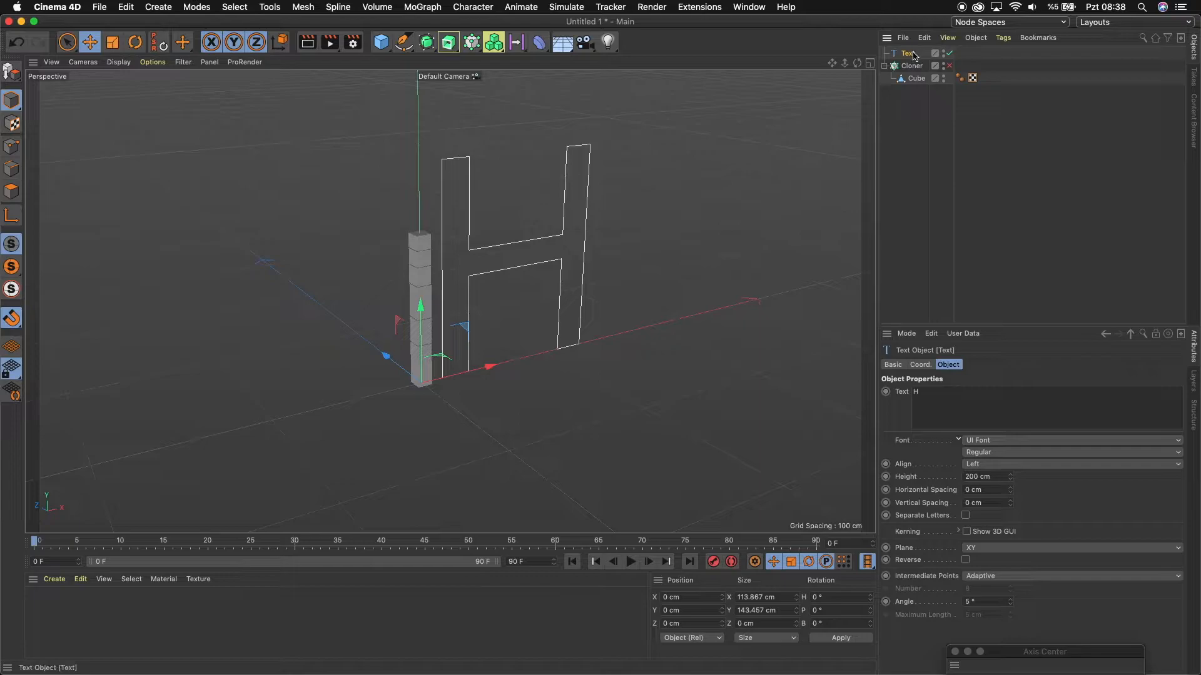
Set the H text spline's plane to XZ and its alignment to Middle.
{"action": "left_click", "coordinate": [981, 549]}
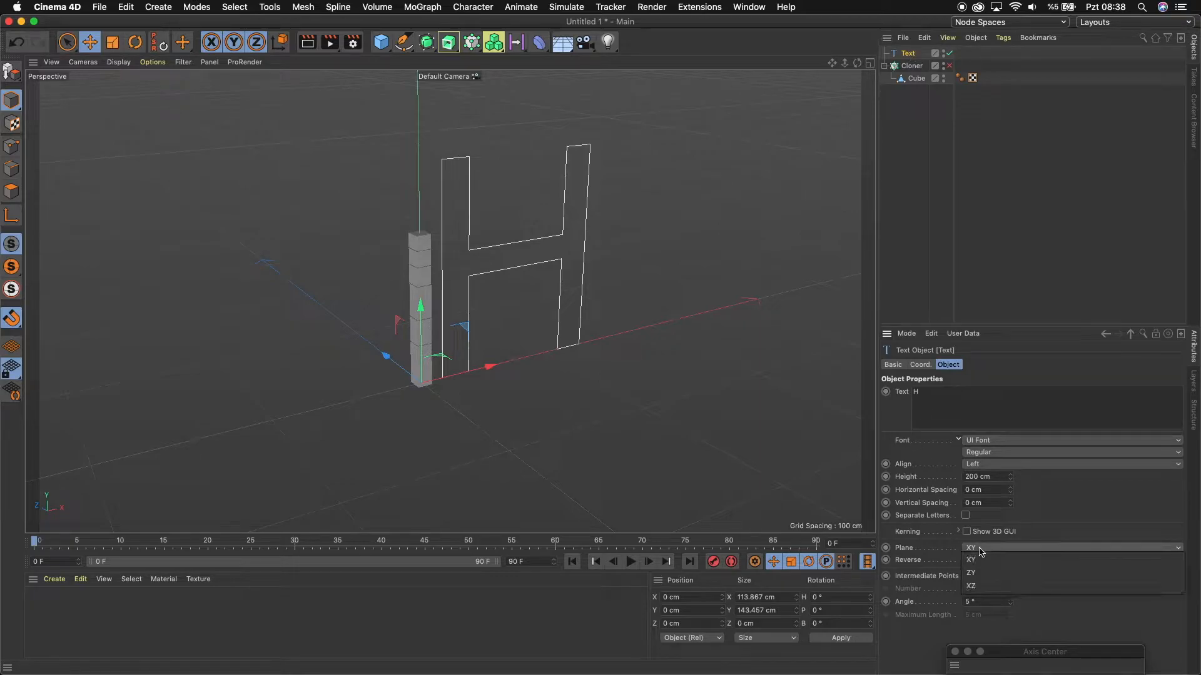
{"action": "left_click", "coordinate": [981, 588]}
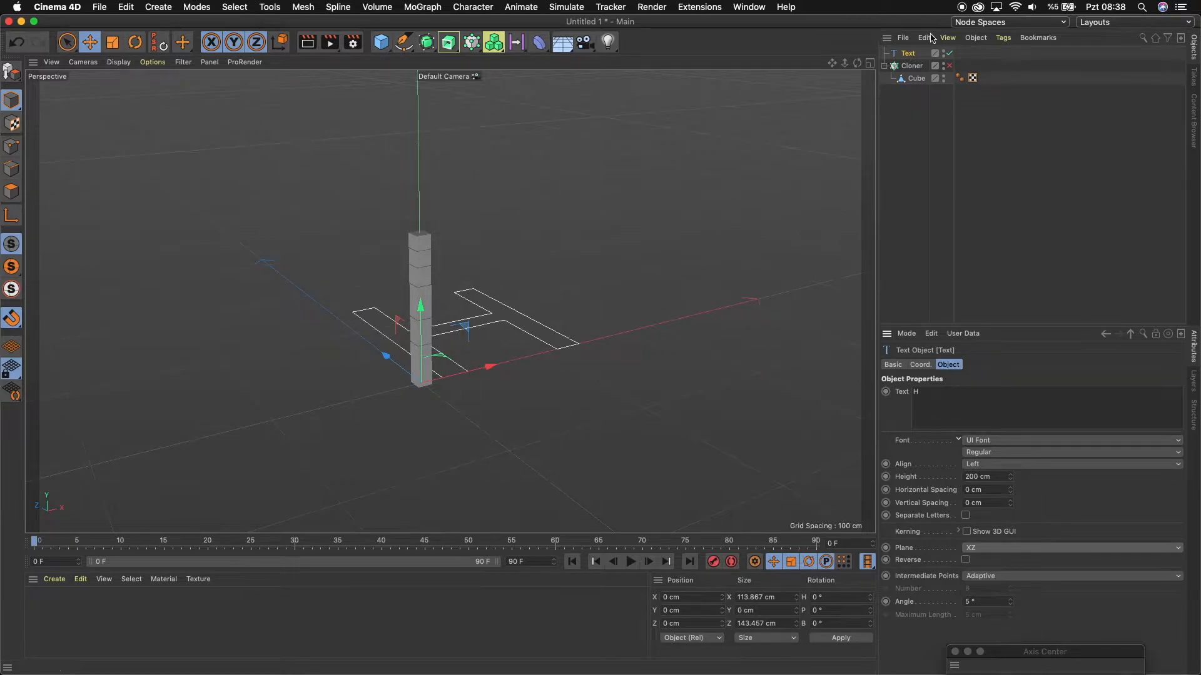
{"action": "left_click_drag", "start_coordinate": [857, 63], "coordinate": [851, 81]}
{"action": "left_click", "coordinate": [988, 472]}
{"action": "left_click", "coordinate": [989, 491]}
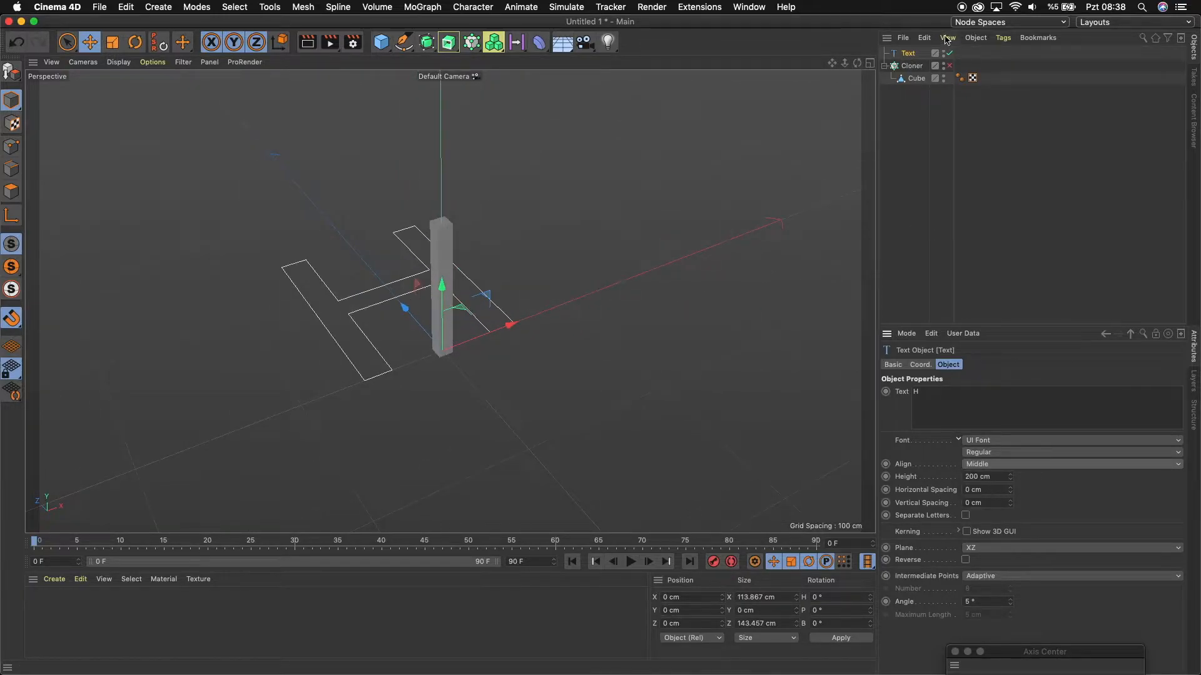
Move the H text spline to about -76 cm along Z and change its font to Arial Black.
{"action": "left_click_drag", "start_coordinate": [404, 307], "coordinate": [461, 375]}
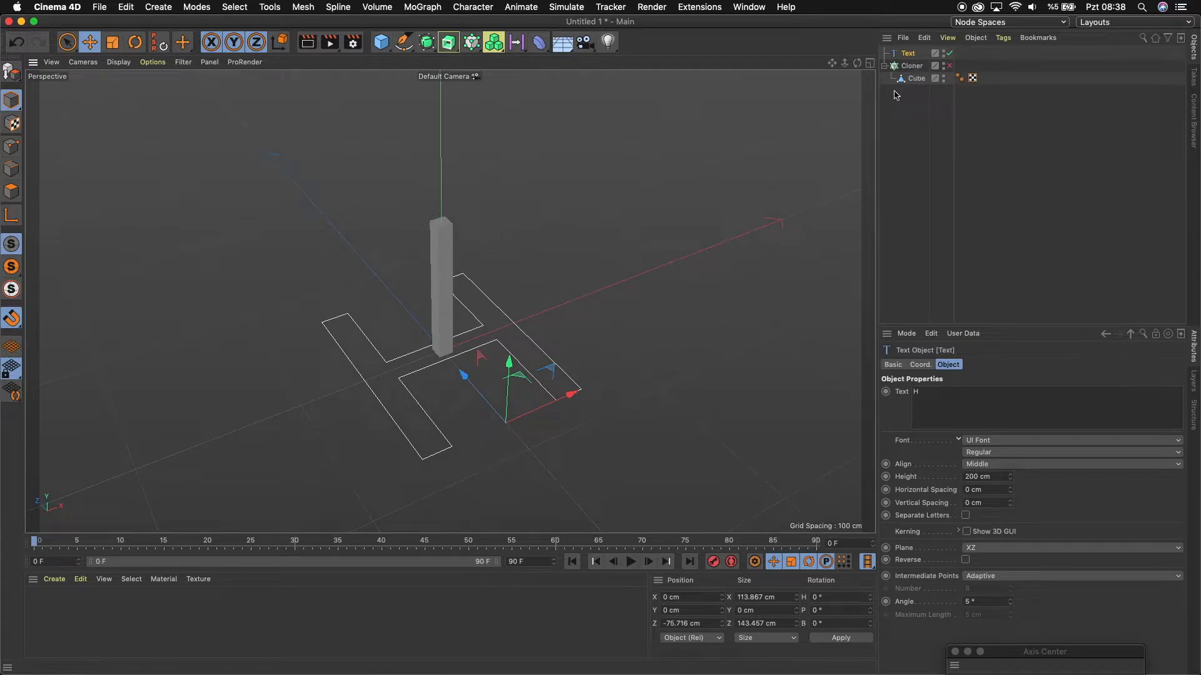
{"action": "left_click_drag", "start_coordinate": [857, 63], "coordinate": [829, 49]}
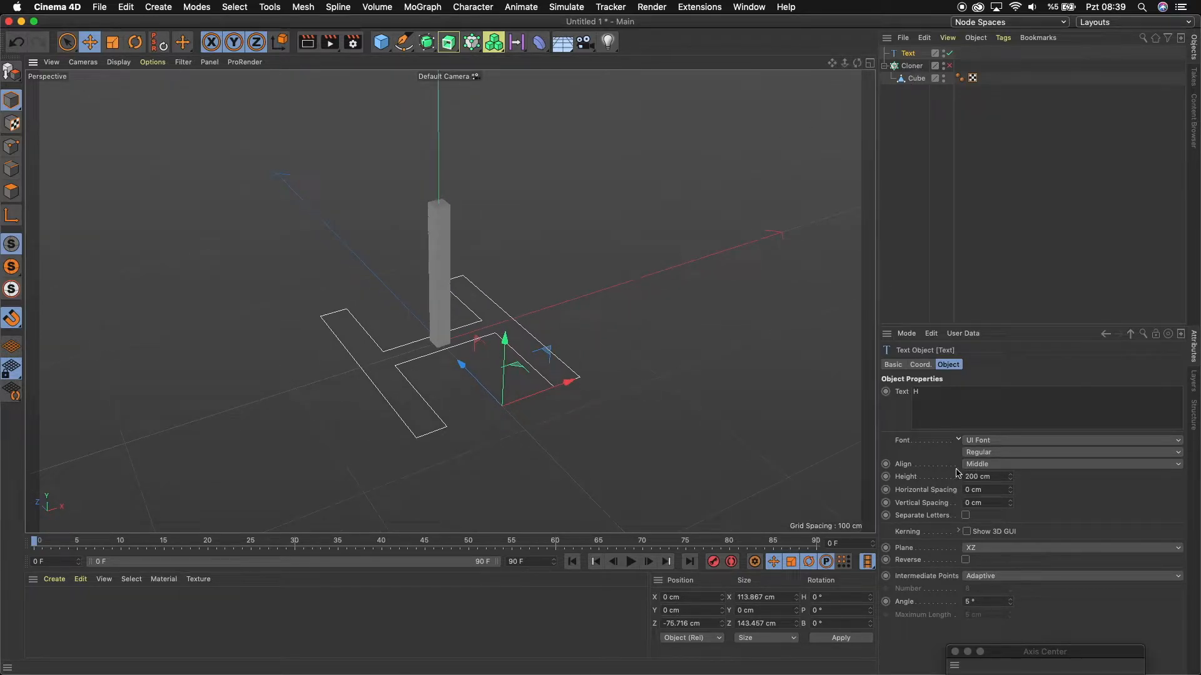
{"action": "left_click", "coordinate": [988, 440]}
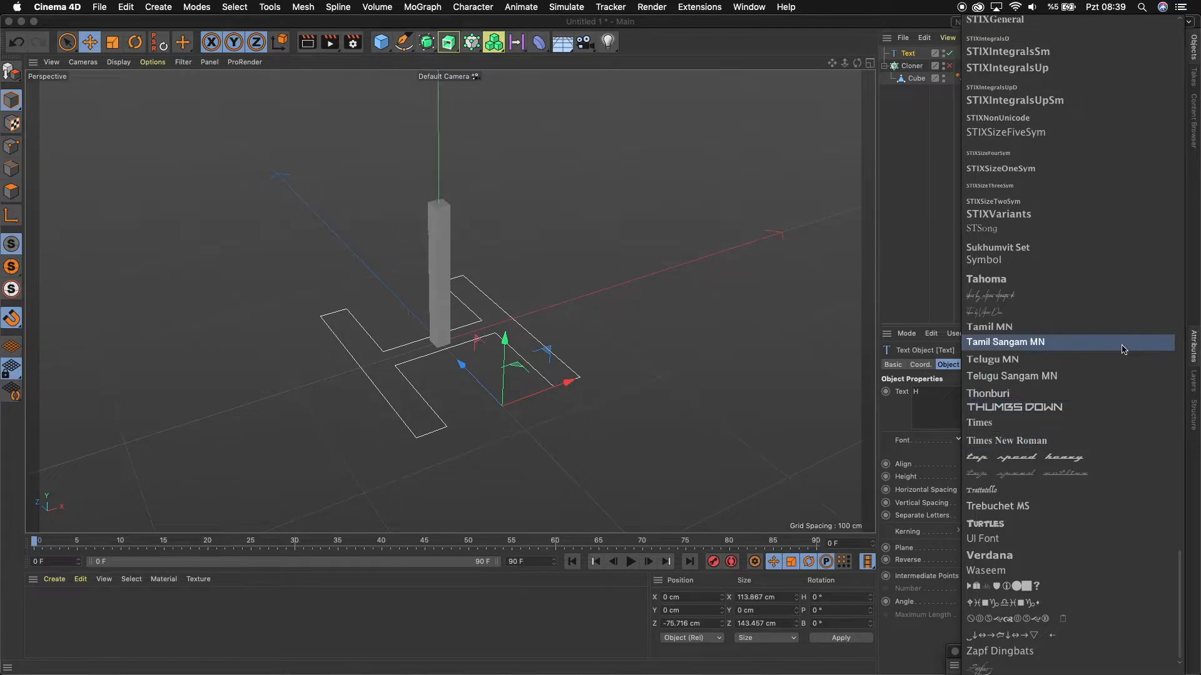
{"action": "left_click_drag", "start_coordinate": [1180, 590], "coordinate": [1185, 65]}
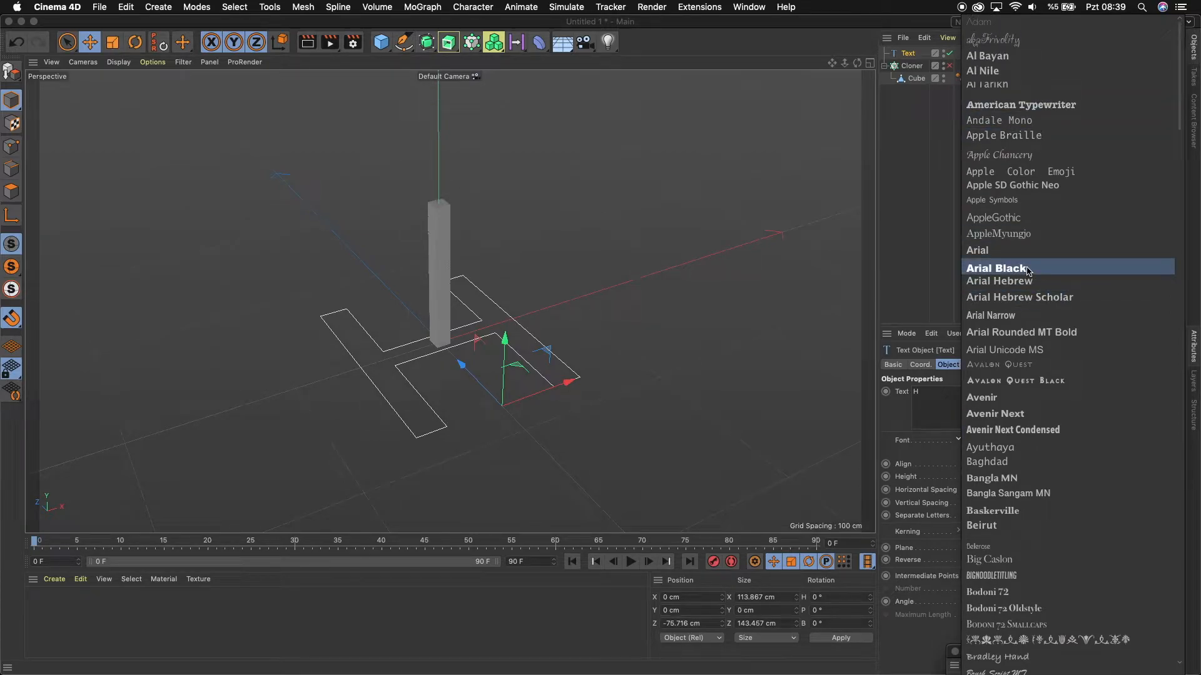
{"action": "left_click", "coordinate": [1027, 270]}
Add an Extrude generator and nest the H text spline under it.
{"action": "left_click_drag", "start_coordinate": [858, 64], "coordinate": [449, 301]}
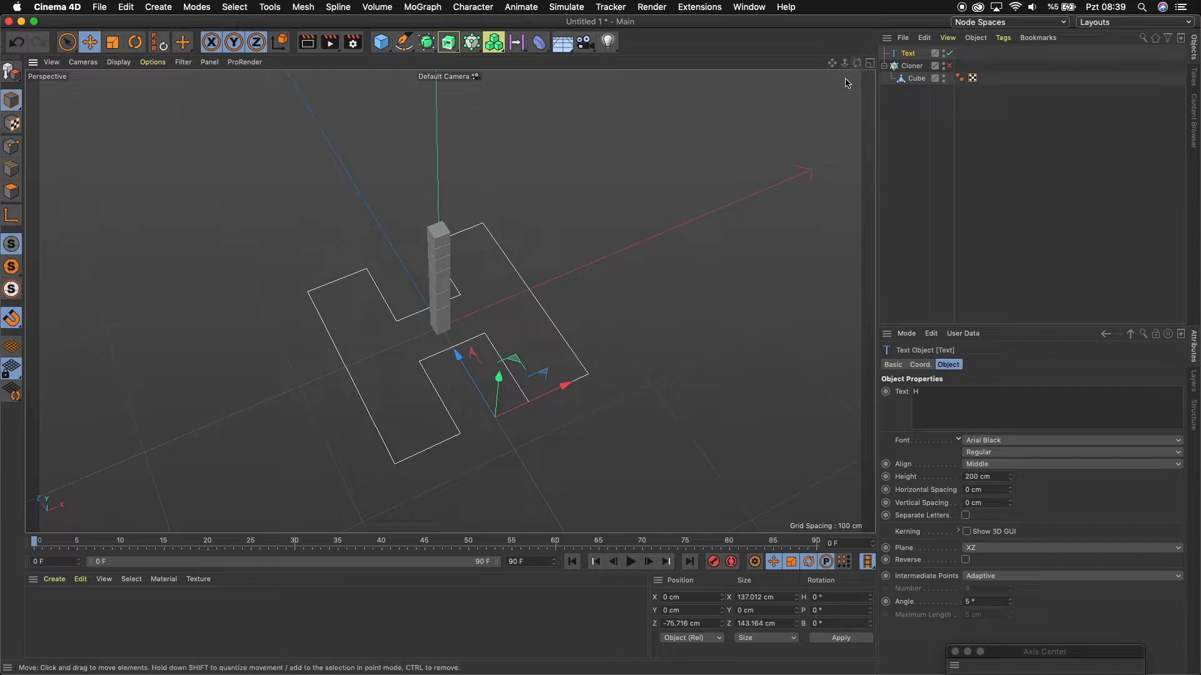
{"action": "left_click", "coordinate": [448, 42]}
{"action": "left_click_drag", "start_coordinate": [906, 68], "coordinate": [914, 55]}
{"action": "left_click", "coordinate": [913, 54]}
{"action": "left_click_drag", "start_coordinate": [856, 63], "coordinate": [449, 301]}
Set the Extrude movement to 0 cm in Z and 50 cm in Y.
{"action": "left_click", "coordinate": [1106, 392]}
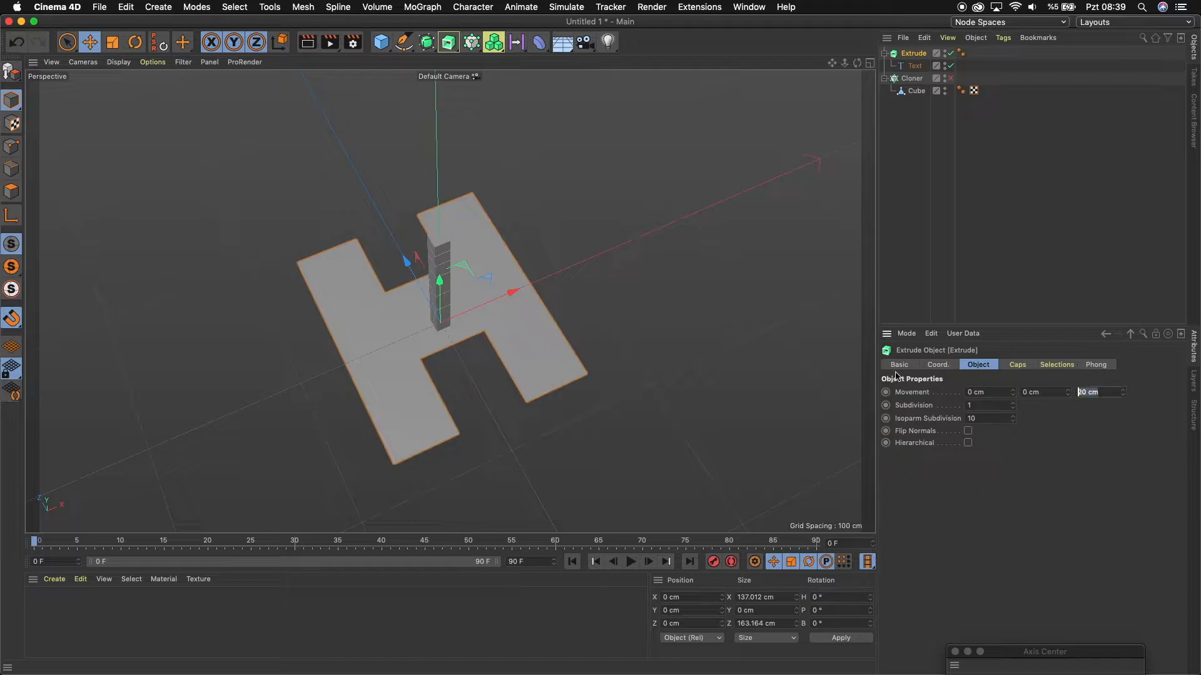
{"action": "type", "text": "0"}
{"action": "key", "text": "Return"}
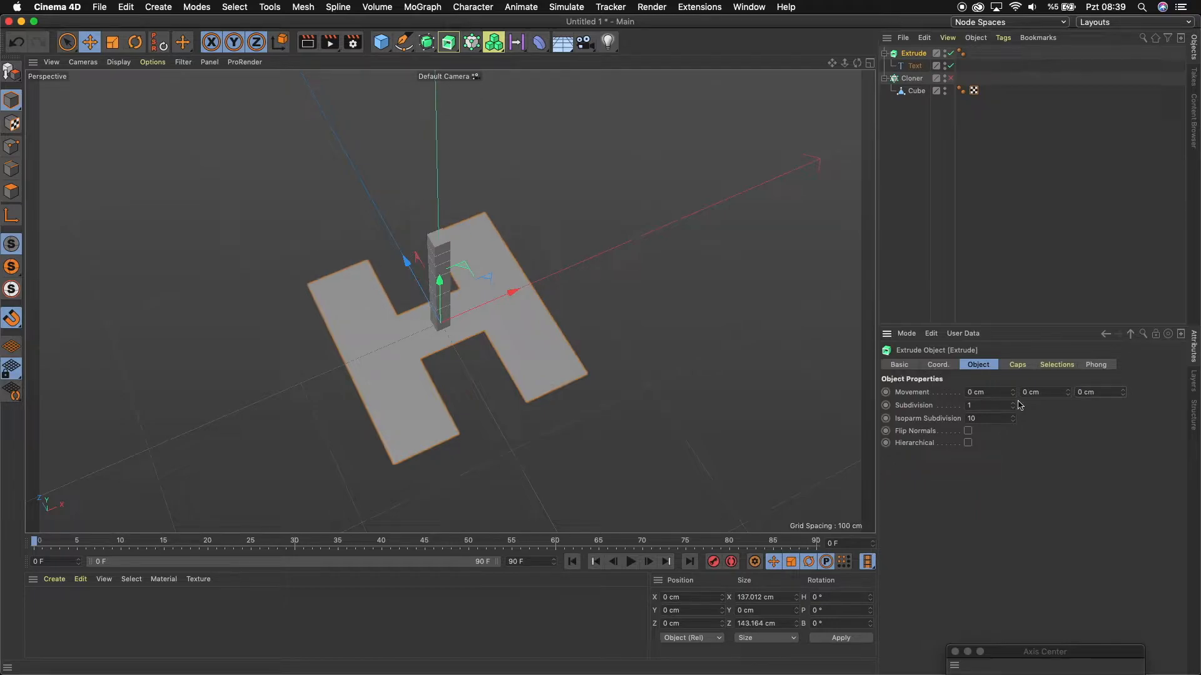
{"action": "left_click", "coordinate": [1045, 393]}
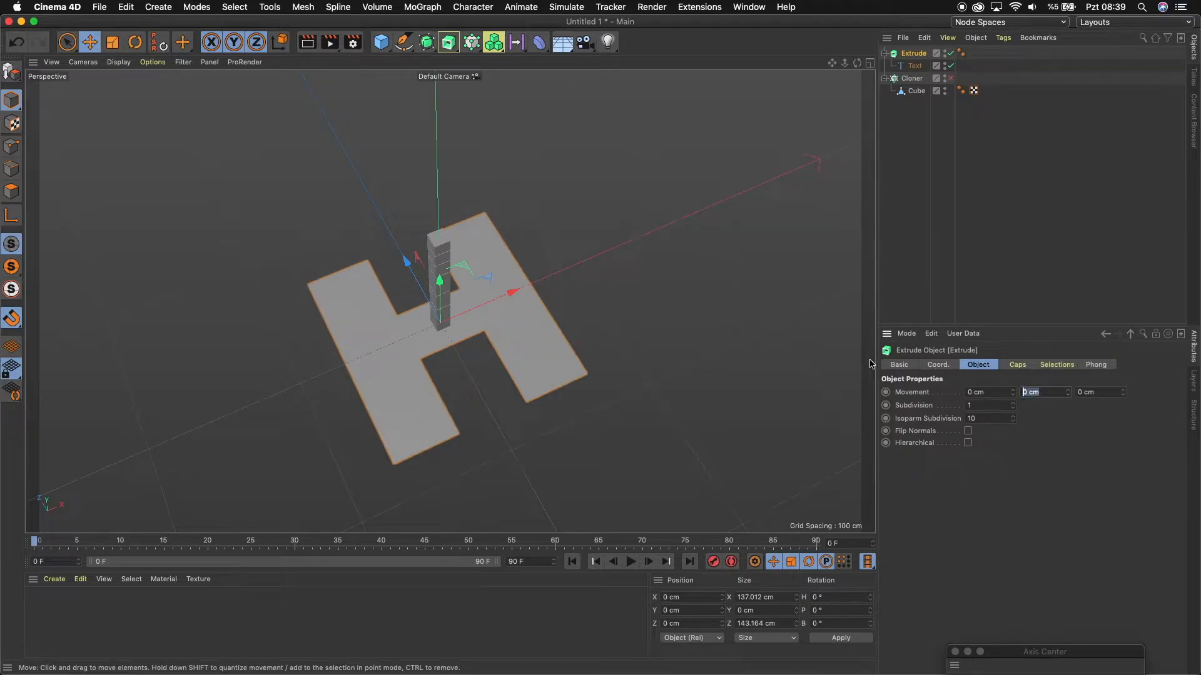
{"action": "type", "text": "50"}
{"action": "key", "text": "Return"}
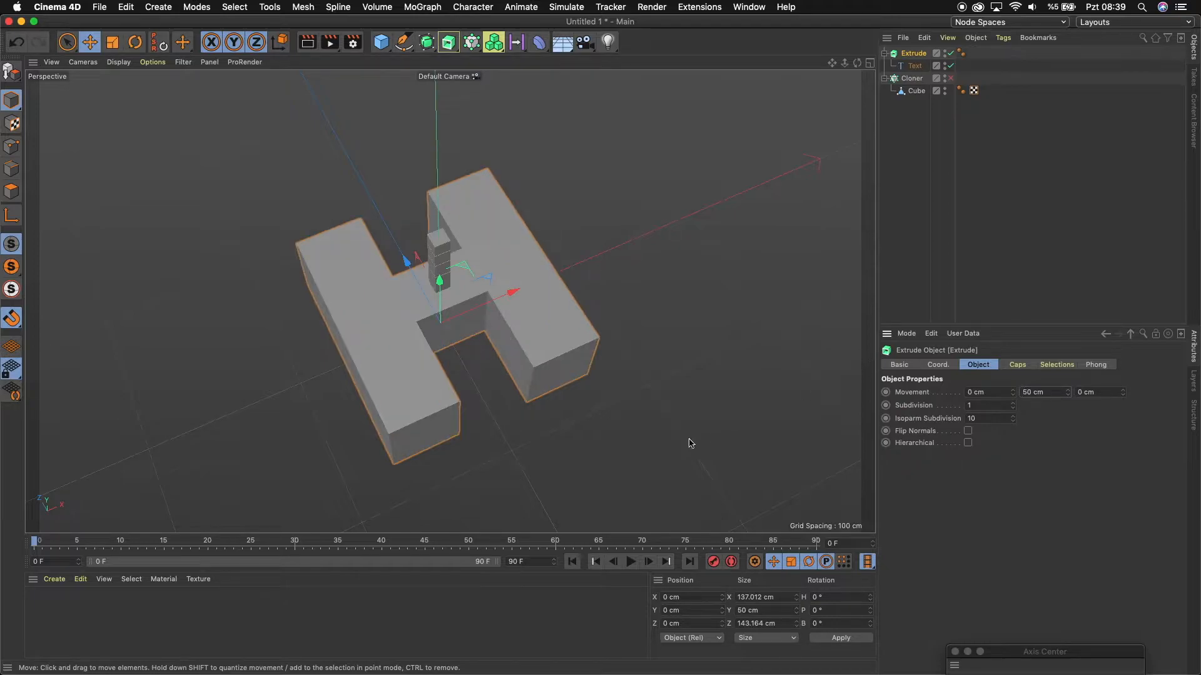
Set the H Extrude's Y movement to 150 cm and re-enable the Cloner.
{"action": "left_click_drag", "start_coordinate": [857, 63], "coordinate": [872, 60]}
{"action": "left_click_drag", "start_coordinate": [538, 107], "coordinate": [593, 147], "text": "alt"}
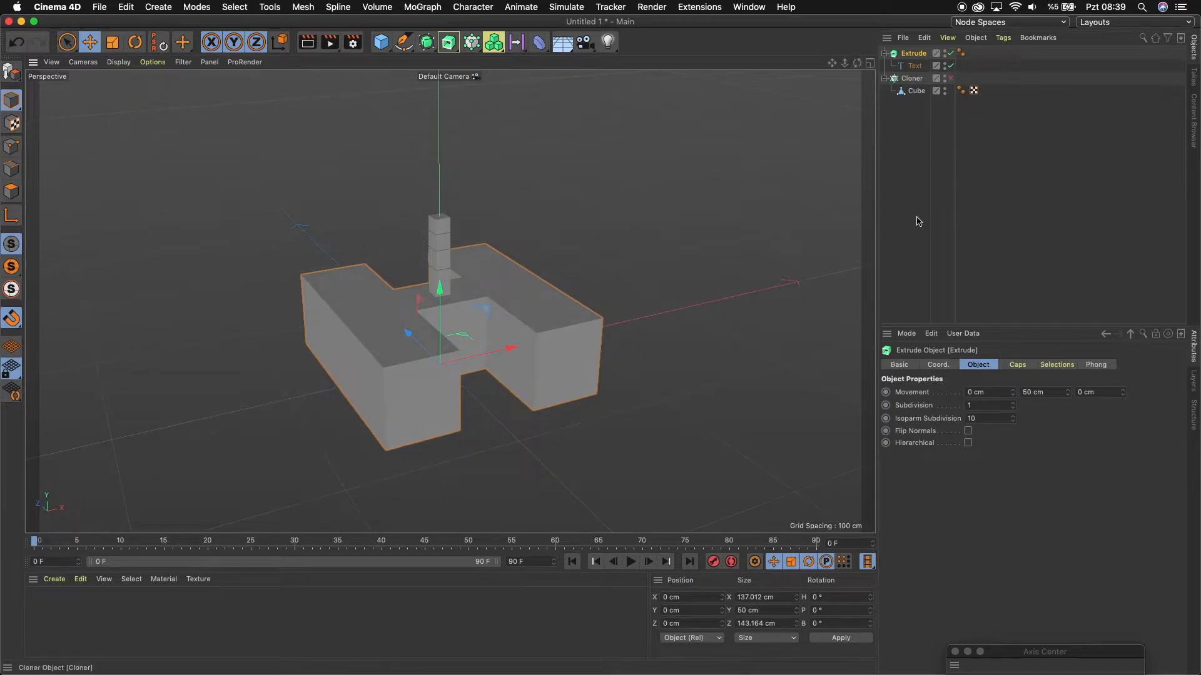
{"action": "left_click", "coordinate": [1052, 392]}
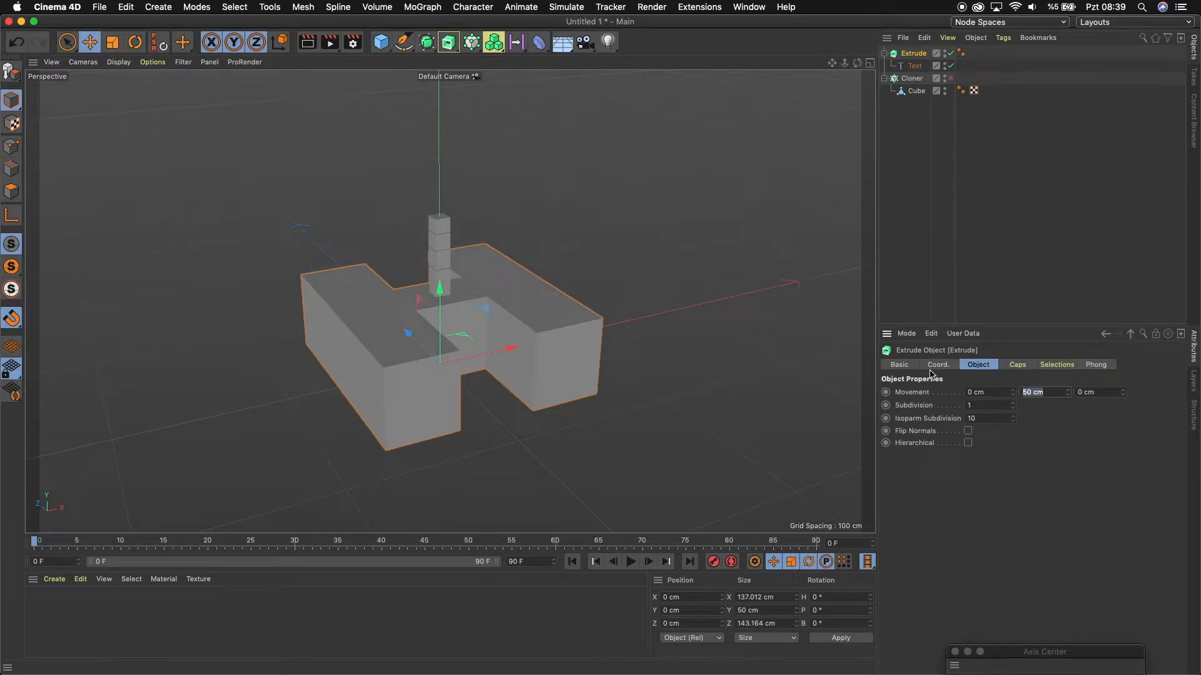
{"action": "type", "text": "150"}
{"action": "key", "text": "Return"}
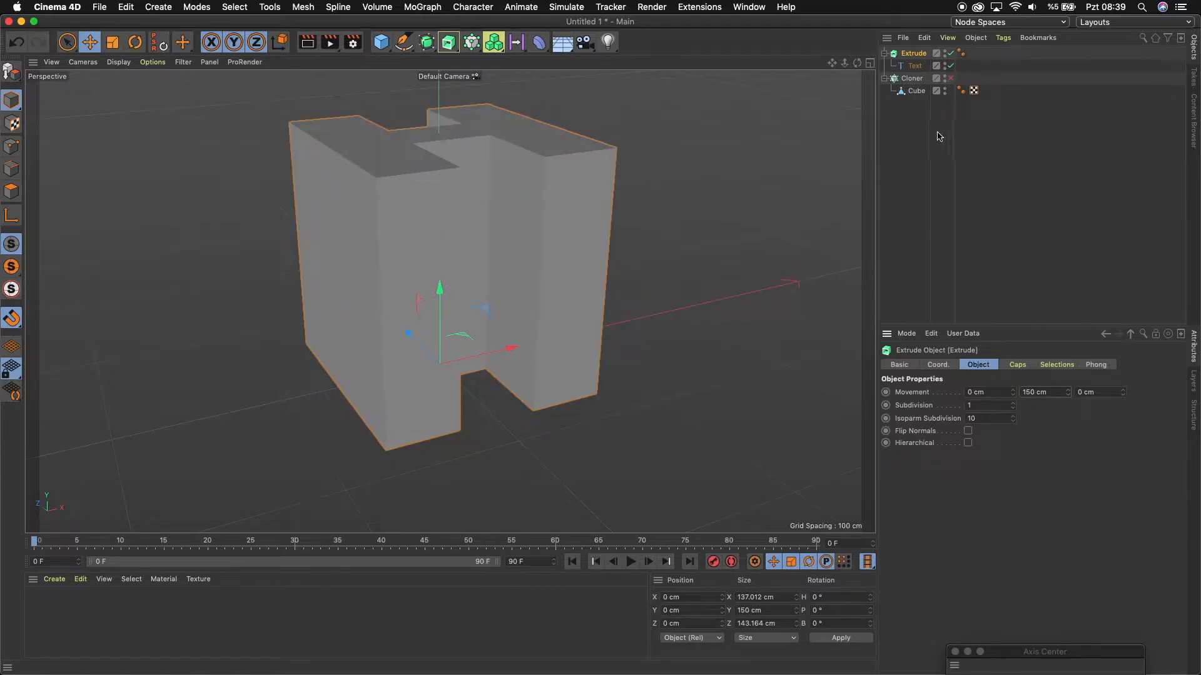
{"action": "left_click", "coordinate": [951, 79]}
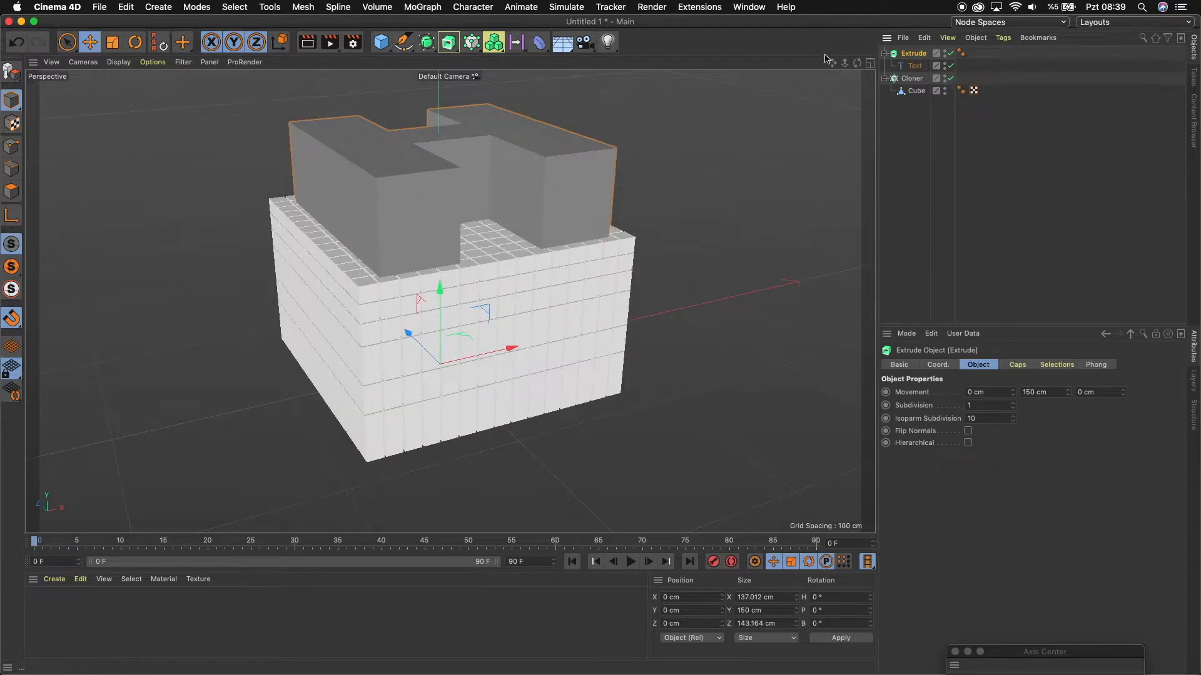
Move the H Extrude in the top view to X 4 cm and Z about 3.9 cm over the clone grid.
{"action": "left_click_drag", "start_coordinate": [858, 63], "coordinate": [829, 70]}
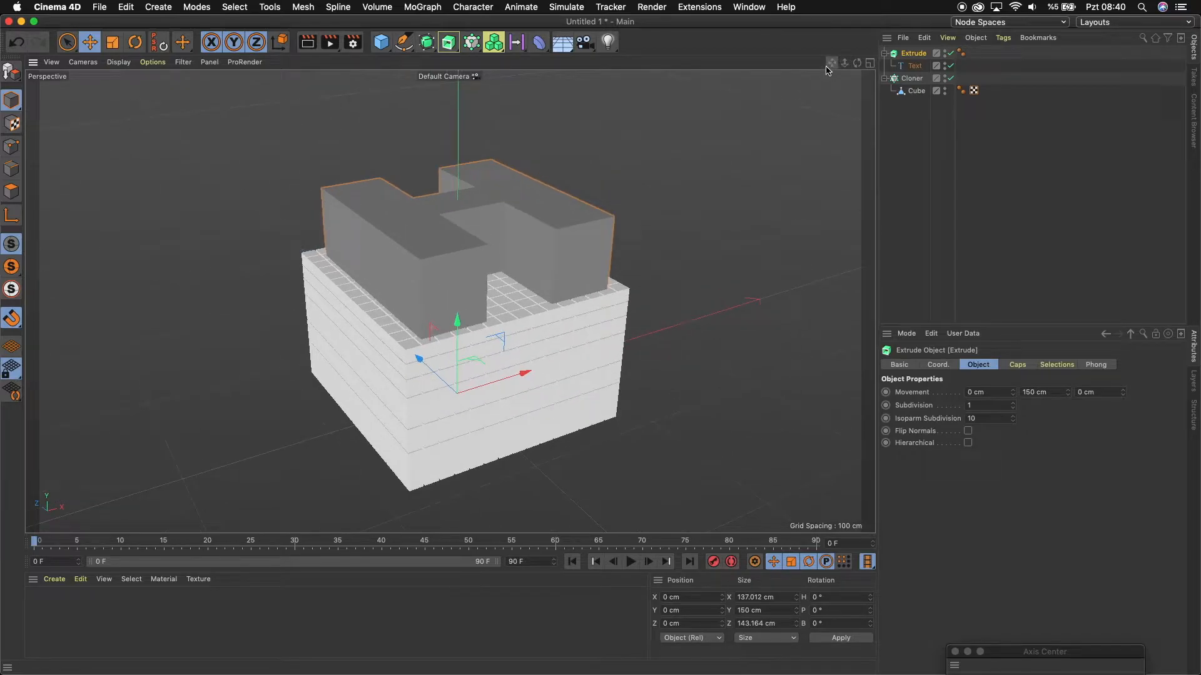
{"action": "left_click", "coordinate": [869, 65]}
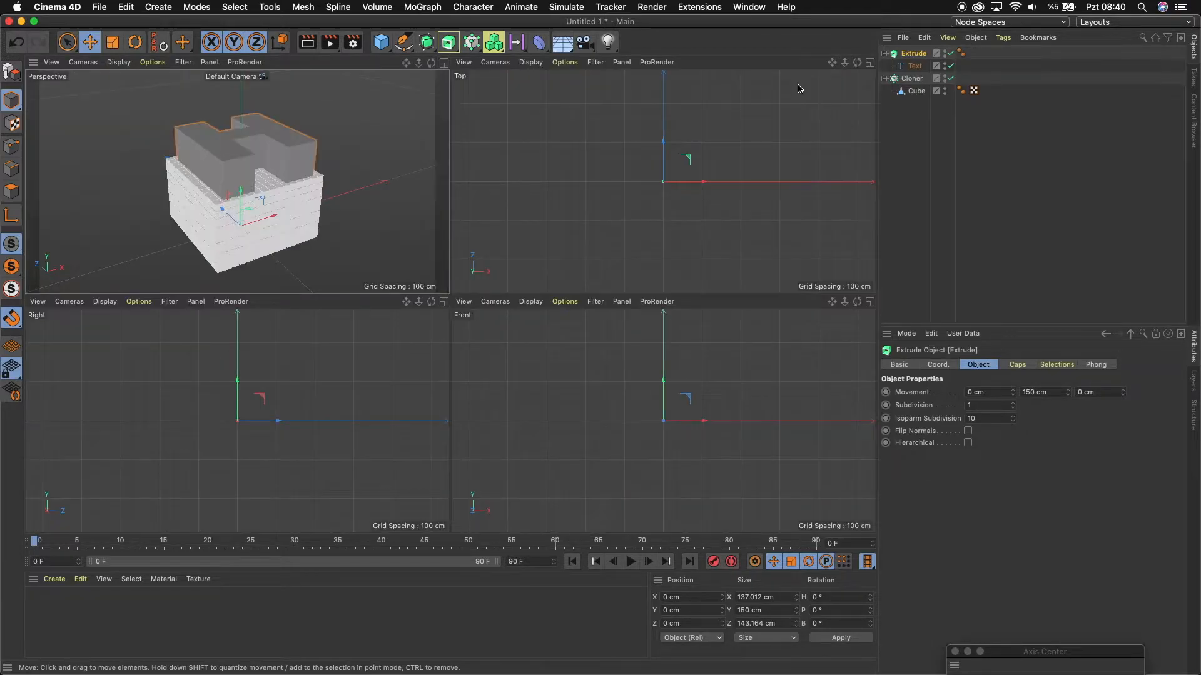
{"action": "left_click", "coordinate": [870, 63]}
{"action": "scroll", "coordinate": [419, 286], "scroll_direction": "up", "scroll_amount": 8}
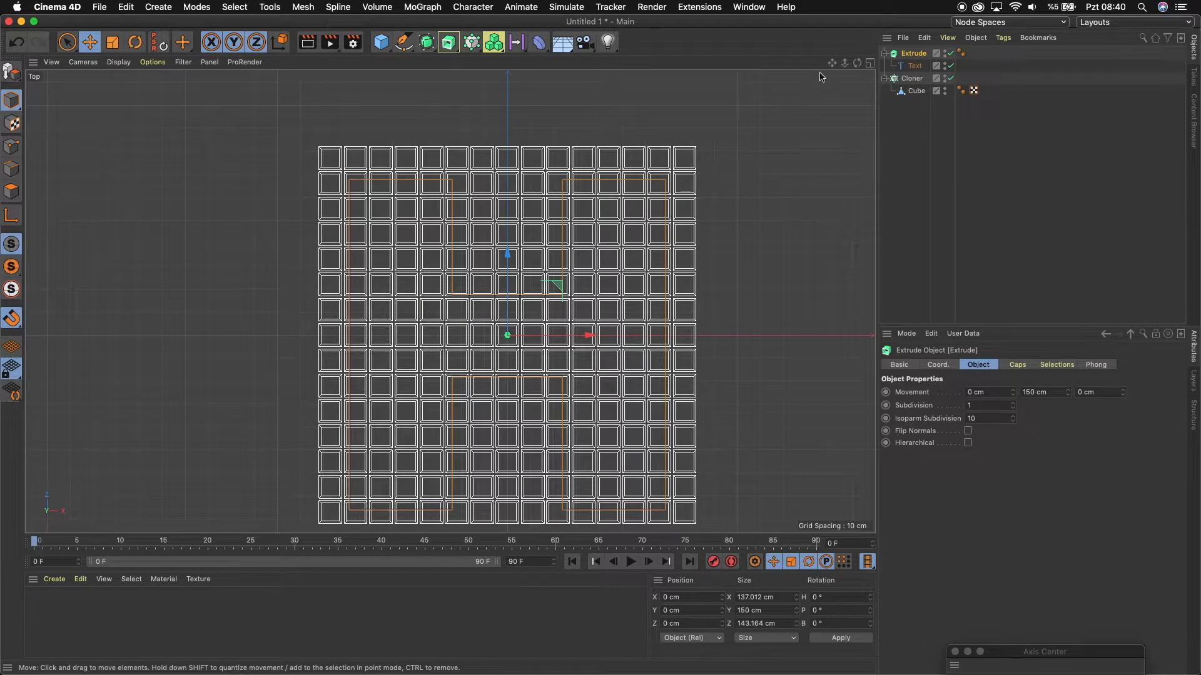
{"action": "left_click_drag", "start_coordinate": [831, 62], "coordinate": [831, 36]}
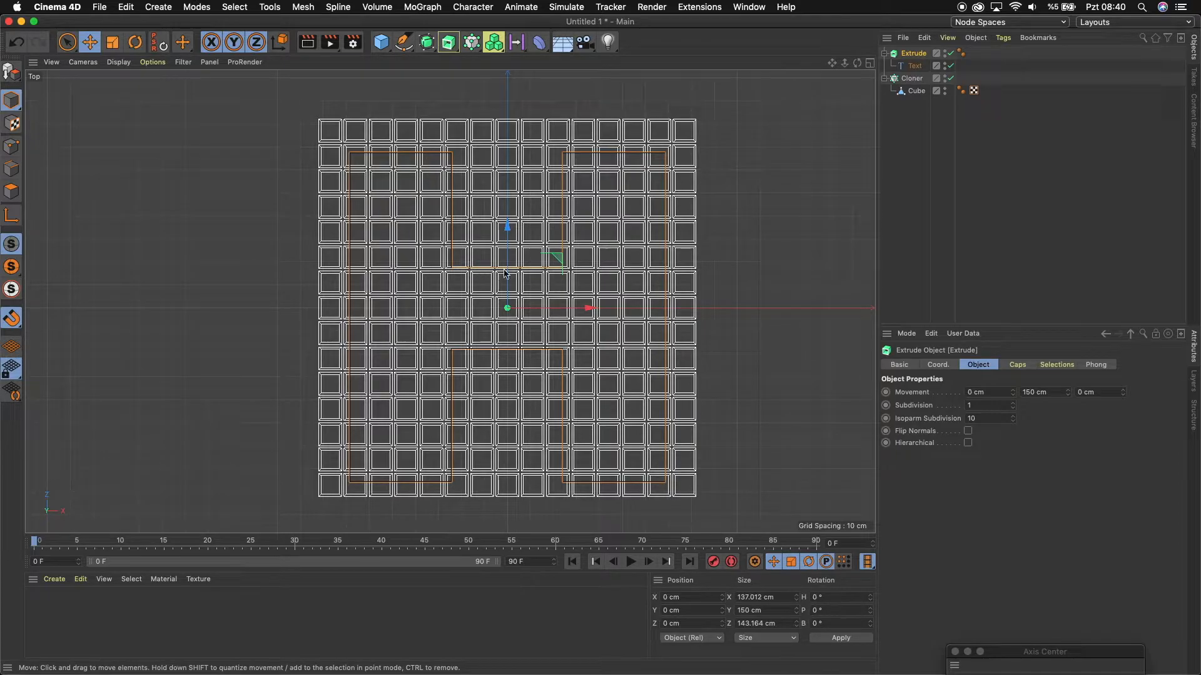
{"action": "left_click_drag", "start_coordinate": [507, 229], "coordinate": [510, 217]}
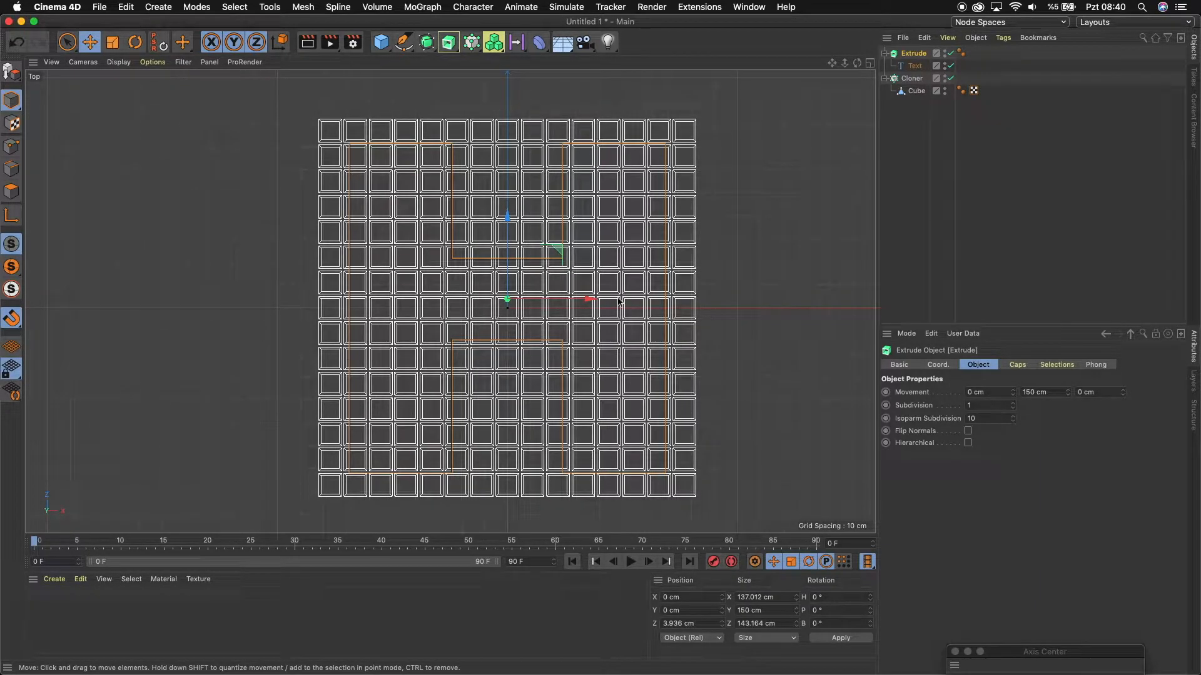
{"action": "left_click_drag", "start_coordinate": [591, 300], "coordinate": [594, 303]}
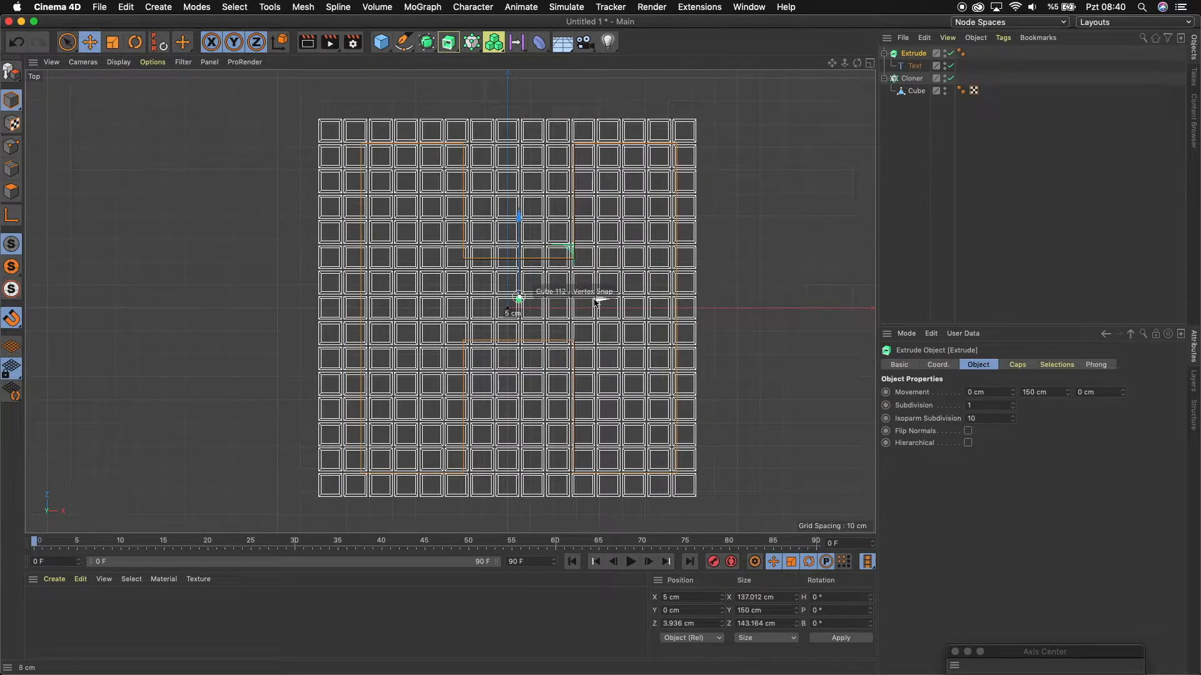
{"action": "left_click_drag", "start_coordinate": [594, 302], "coordinate": [592, 303]}
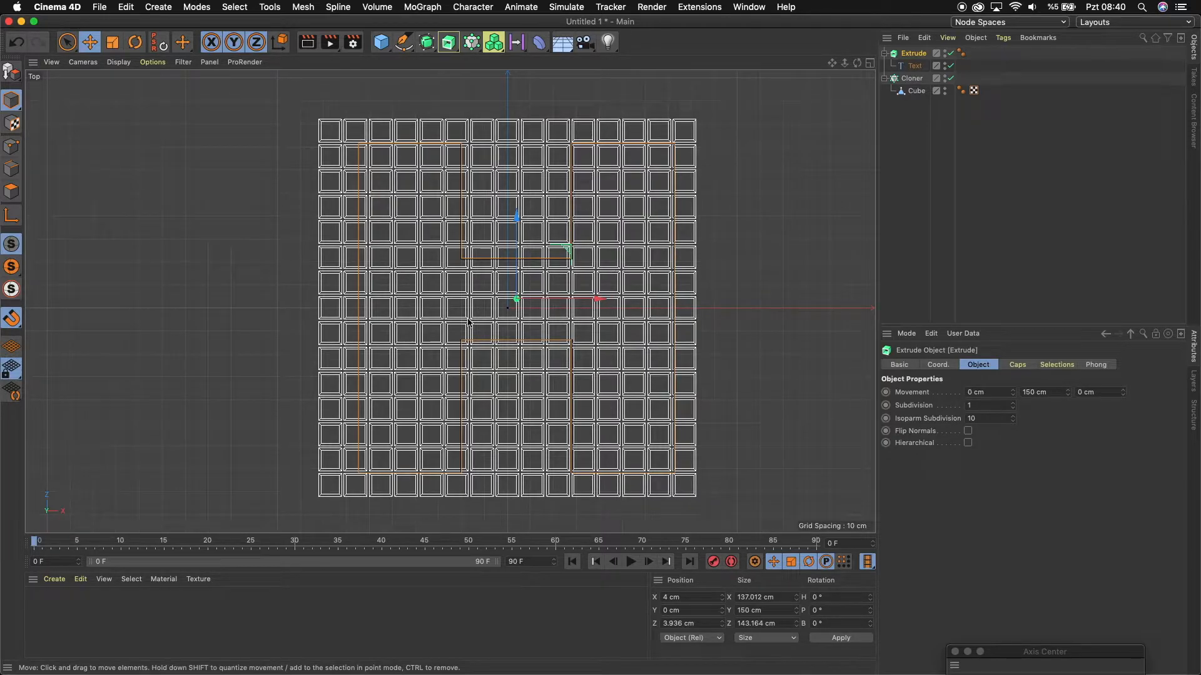
{"action": "left_click", "coordinate": [870, 62]}
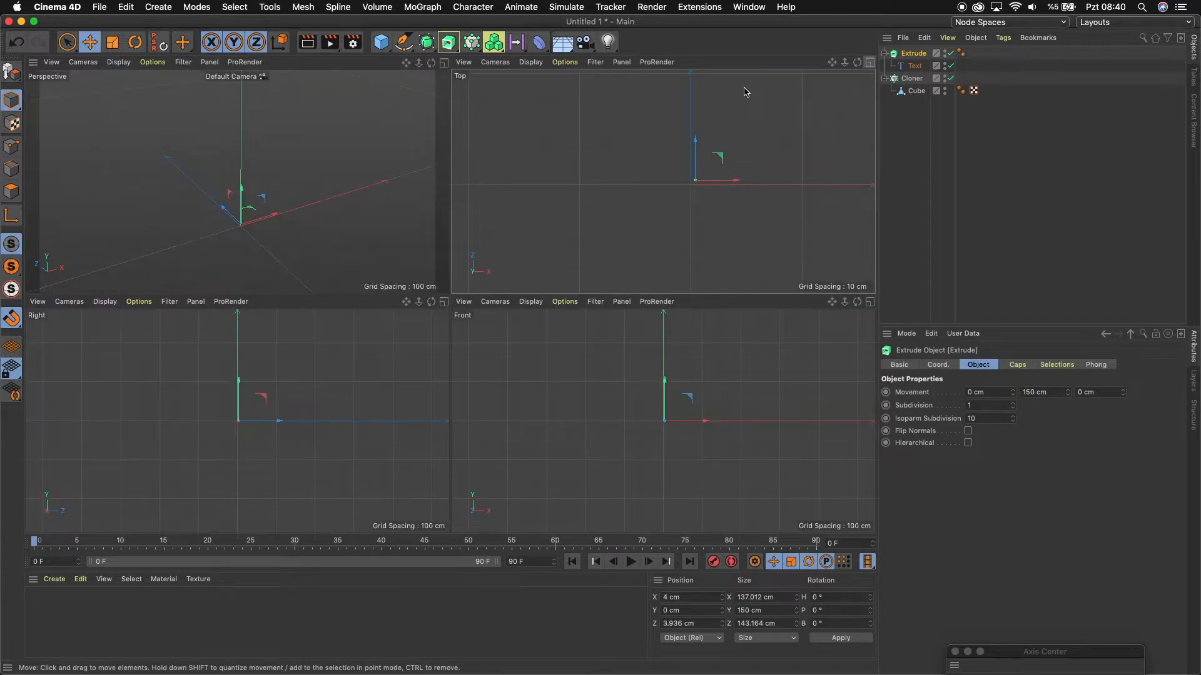
{"action": "left_click", "coordinate": [444, 63]}
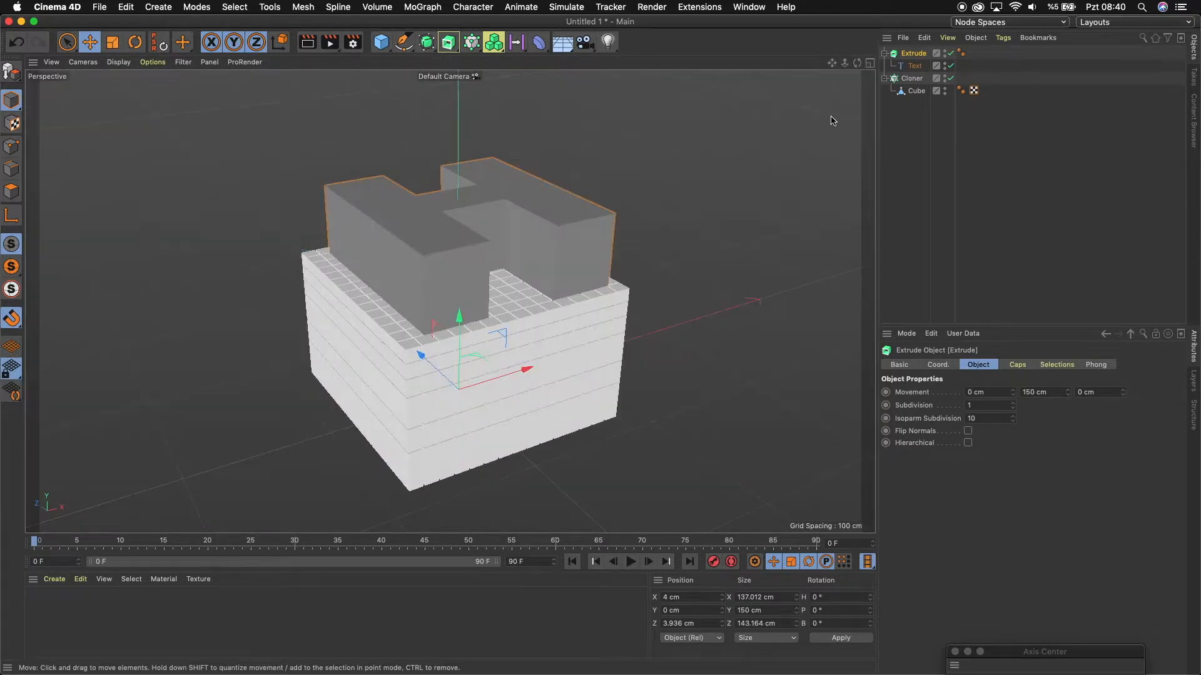
{"action": "mouse_move", "coordinate": [832, 64]}
{"action": "left_mouse_down"}
{"action": "mouse_move", "coordinate": [766, 64]}
{"action": "mouse_move", "coordinate": [858, 64]}
{"action": "mouse_move", "coordinate": [858, 73]}
{"action": "mouse_move", "coordinate": [826, 66]}
{"action": "mouse_move", "coordinate": [844, 64]}
{"action": "left_mouse_up"}
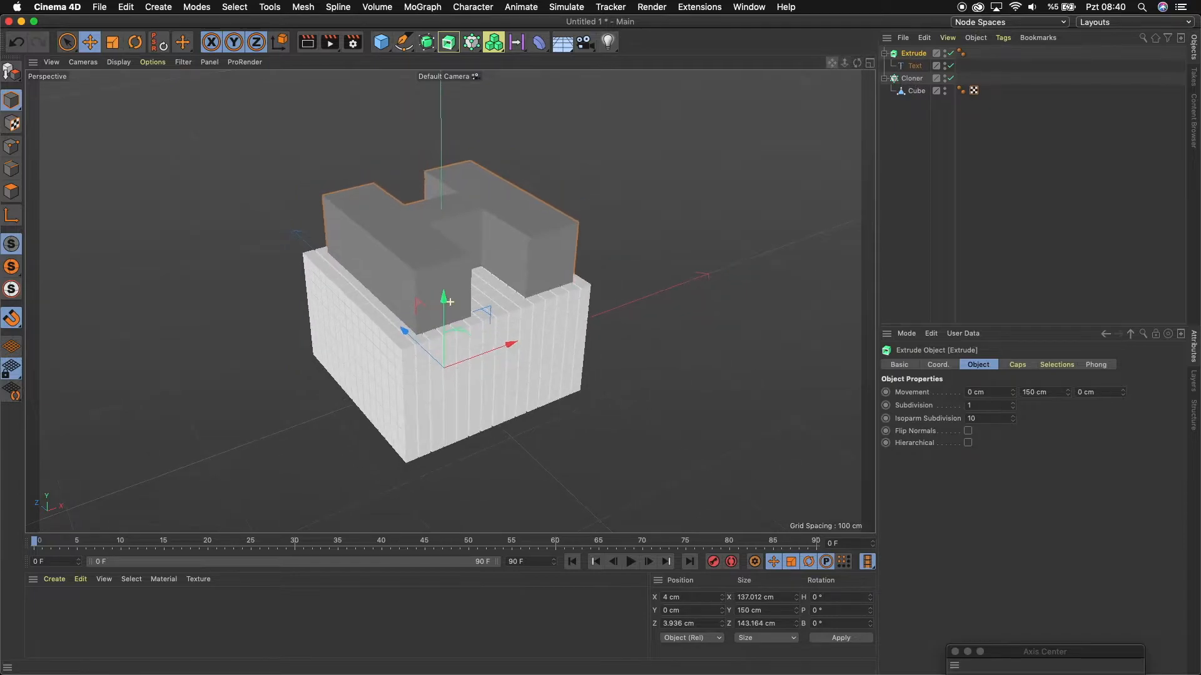
Add a Shader effector to the Cloner.
{"action": "left_click", "coordinate": [885, 54]}
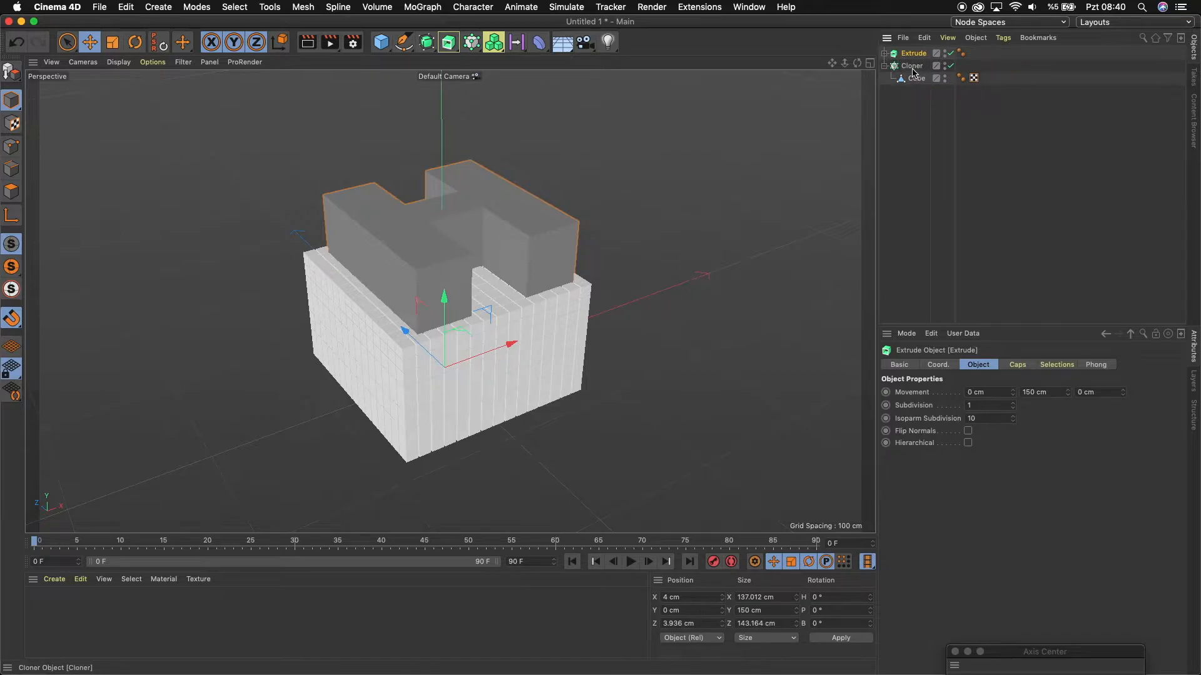
{"action": "left_click", "coordinate": [913, 66]}
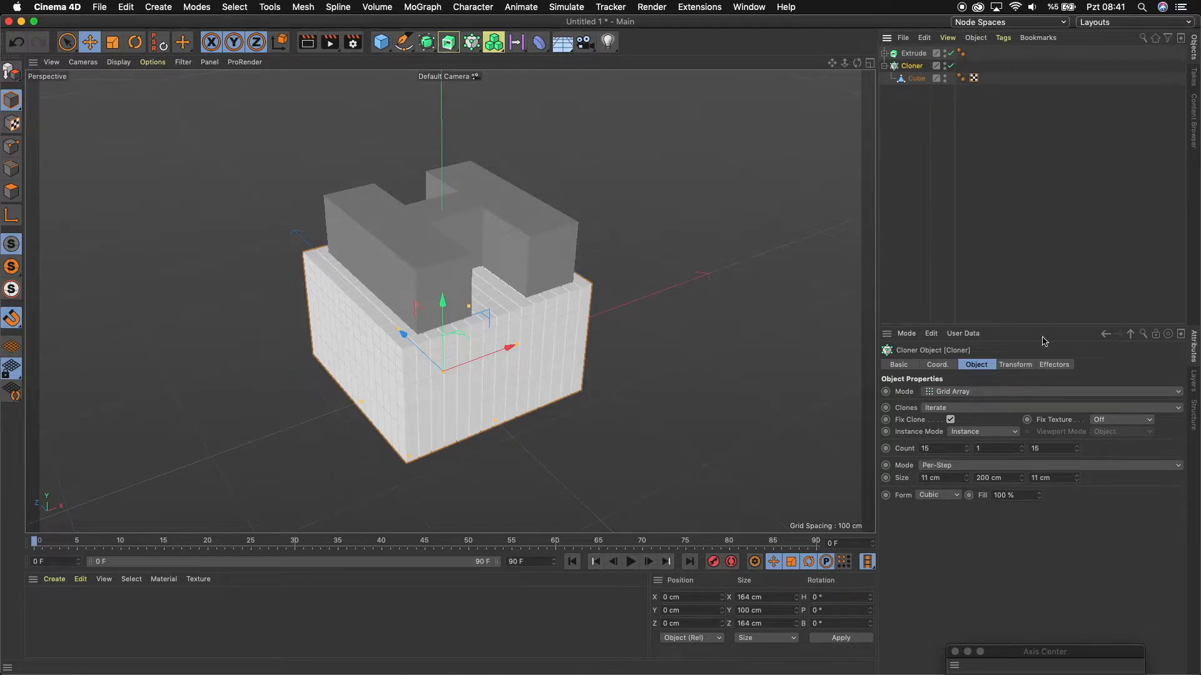
{"action": "left_click", "coordinate": [1055, 365]}
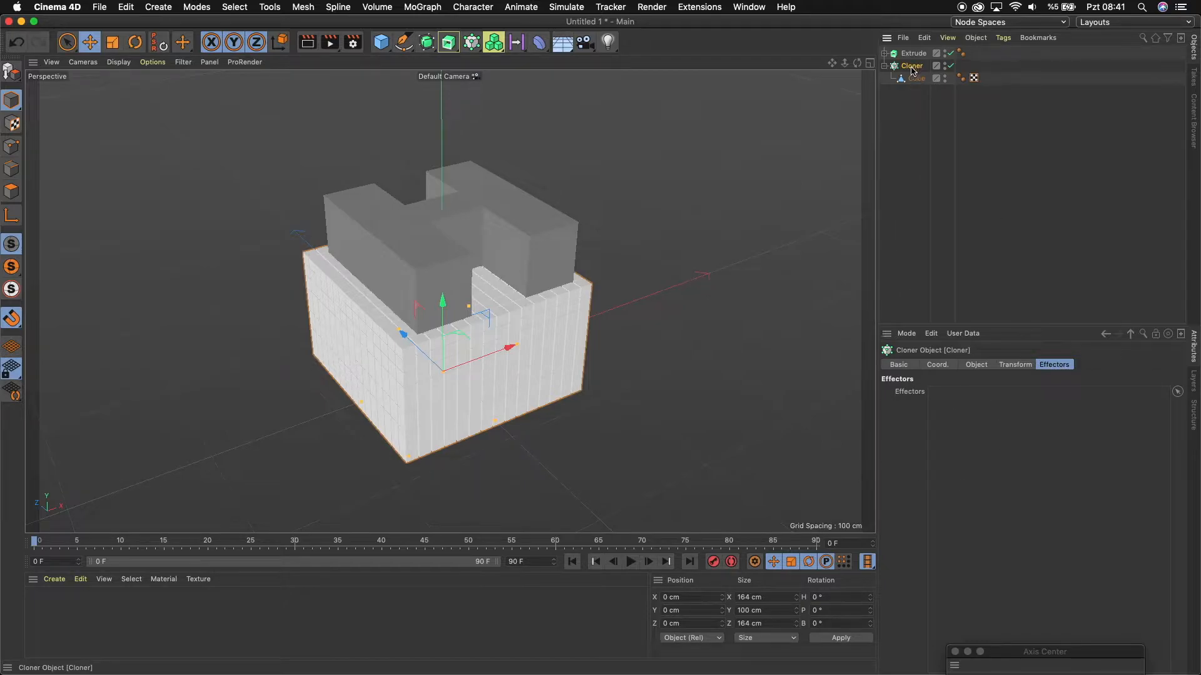
{"action": "left_click", "coordinate": [418, 8]}
{"action": "mouse_move", "coordinate": [482, 35]}
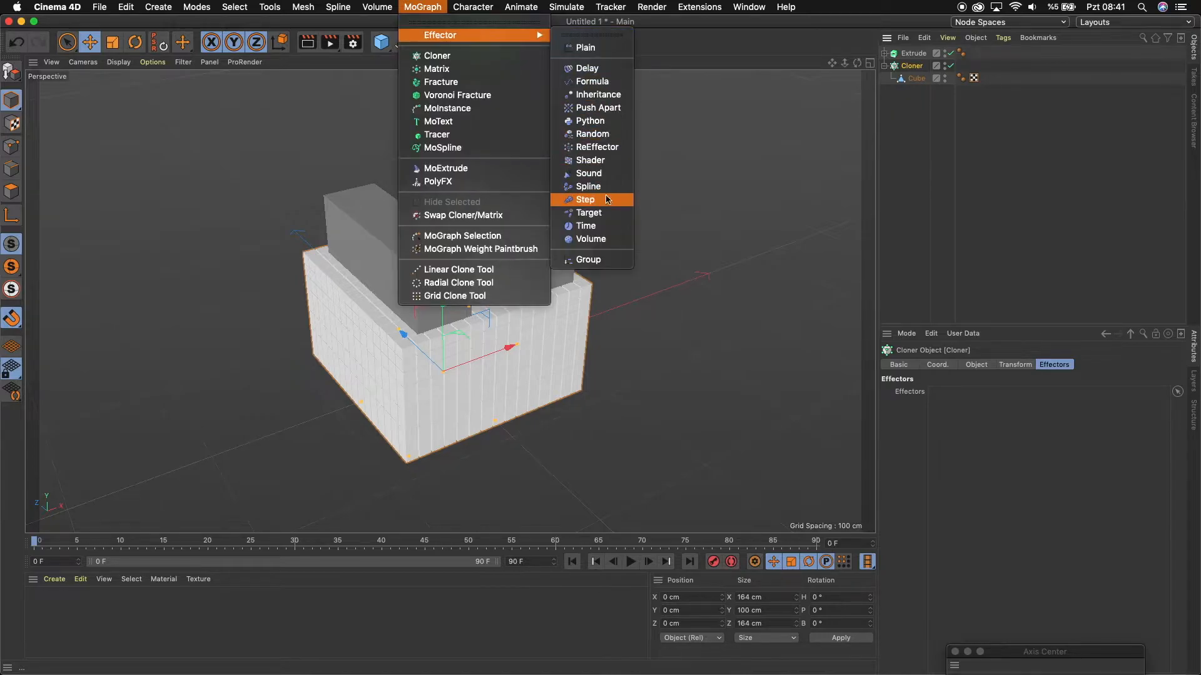
{"action": "left_click", "coordinate": [604, 162]}
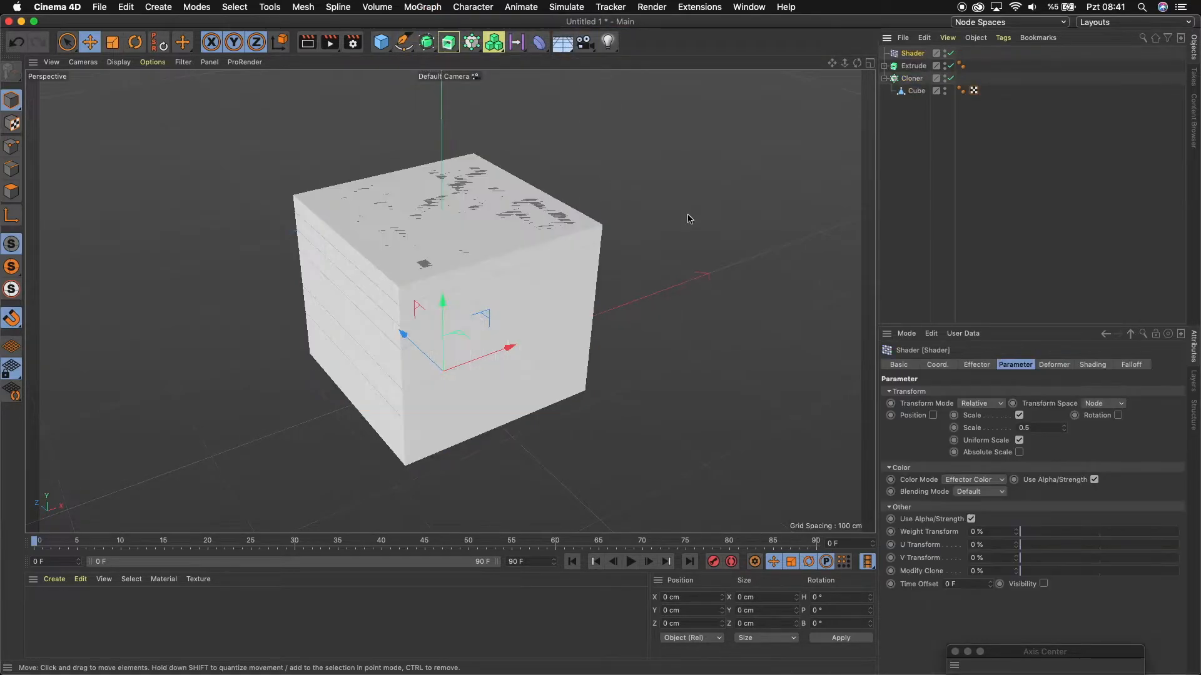
Turn off Uniform Scale on the Shader effector and set its scale to 0 in X and Z and 0.5 in Y.
{"action": "left_click_drag", "start_coordinate": [1000, 327], "coordinate": [1001, 290]}
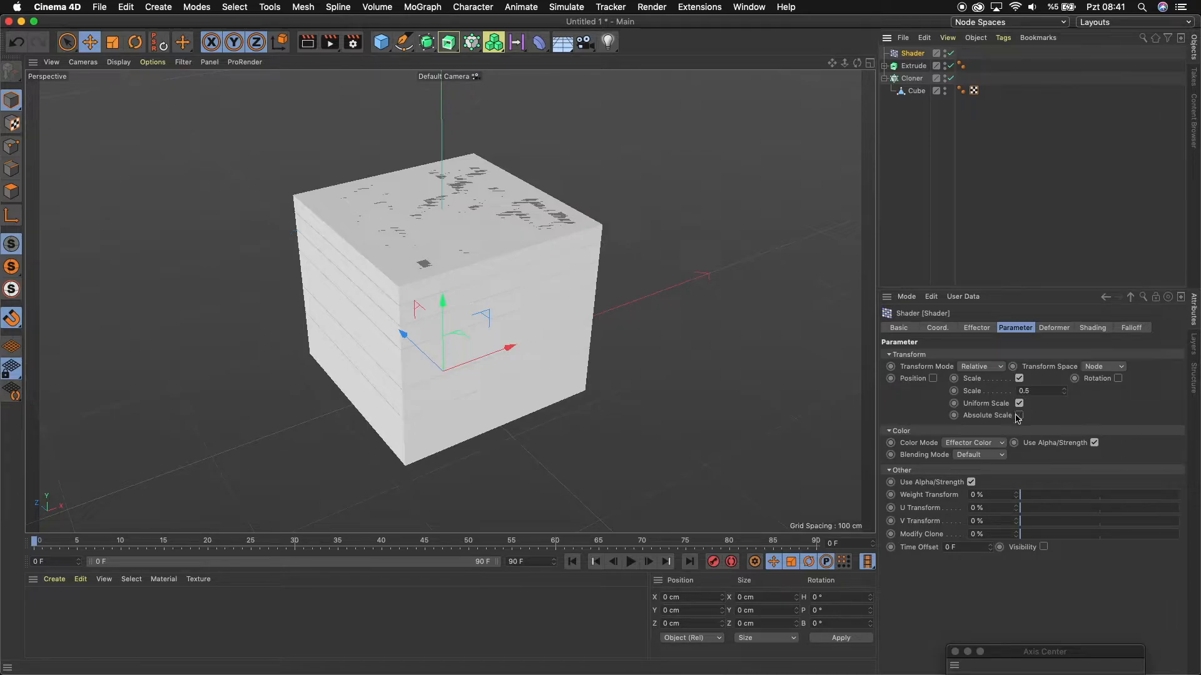
{"action": "left_click", "coordinate": [1035, 392]}
{"action": "key", "text": "Return"}
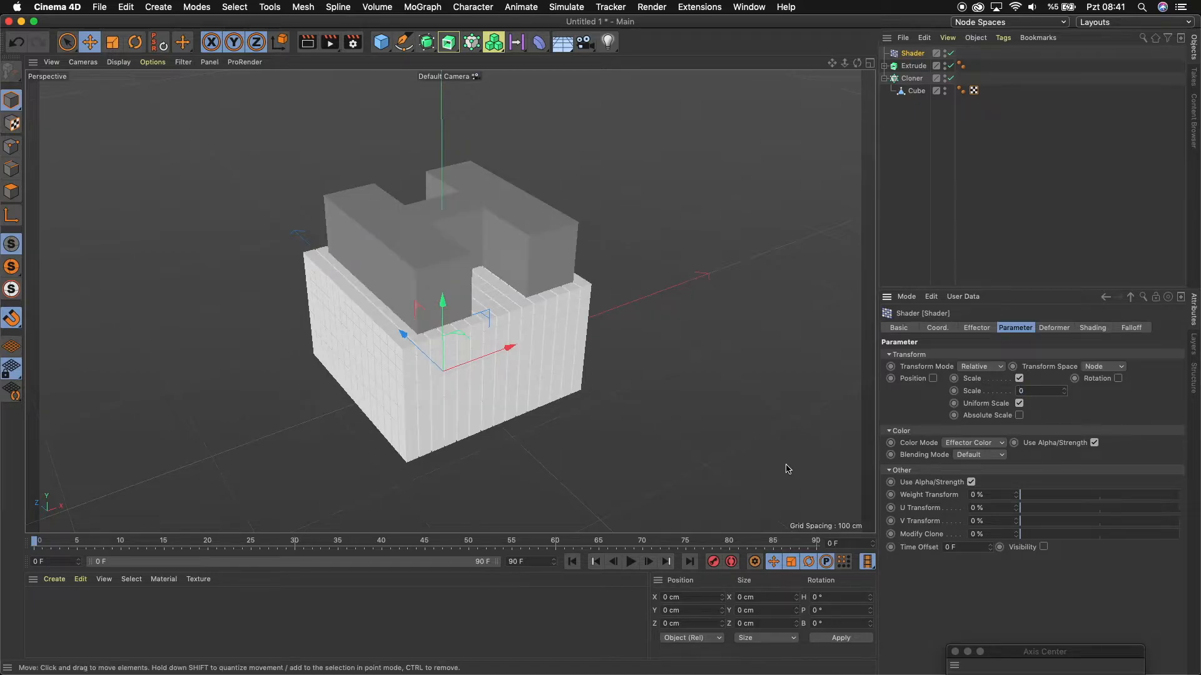
{"action": "left_click", "coordinate": [1019, 404]}
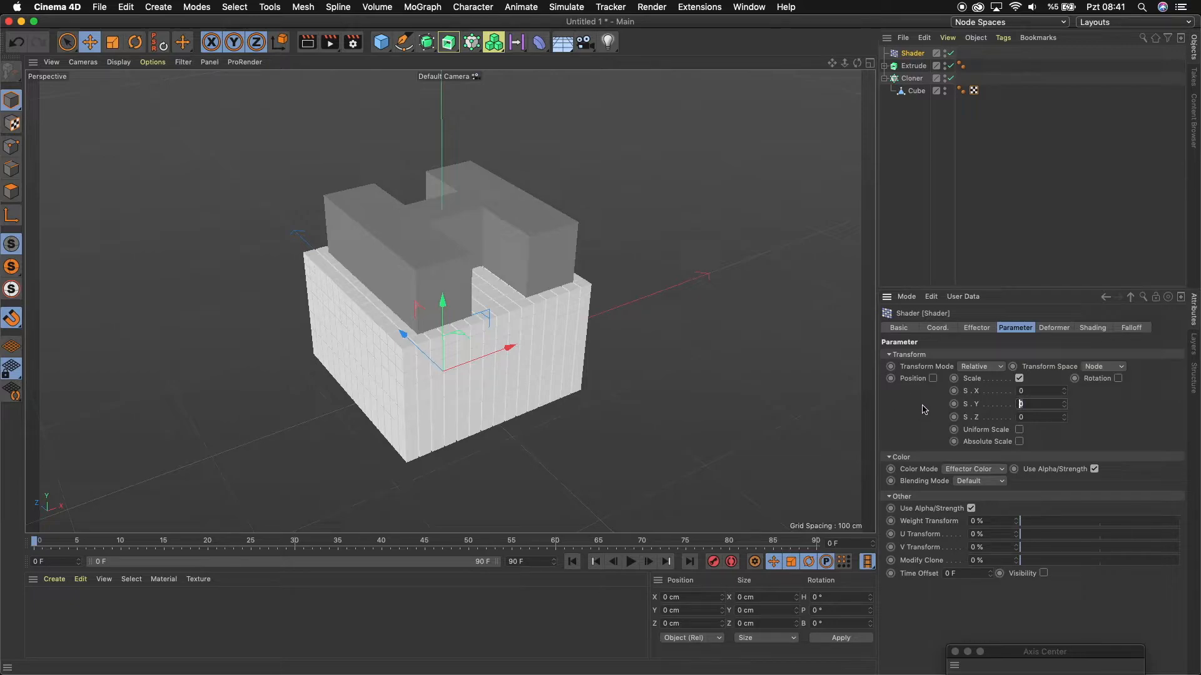
{"action": "key", "text": "Return"}
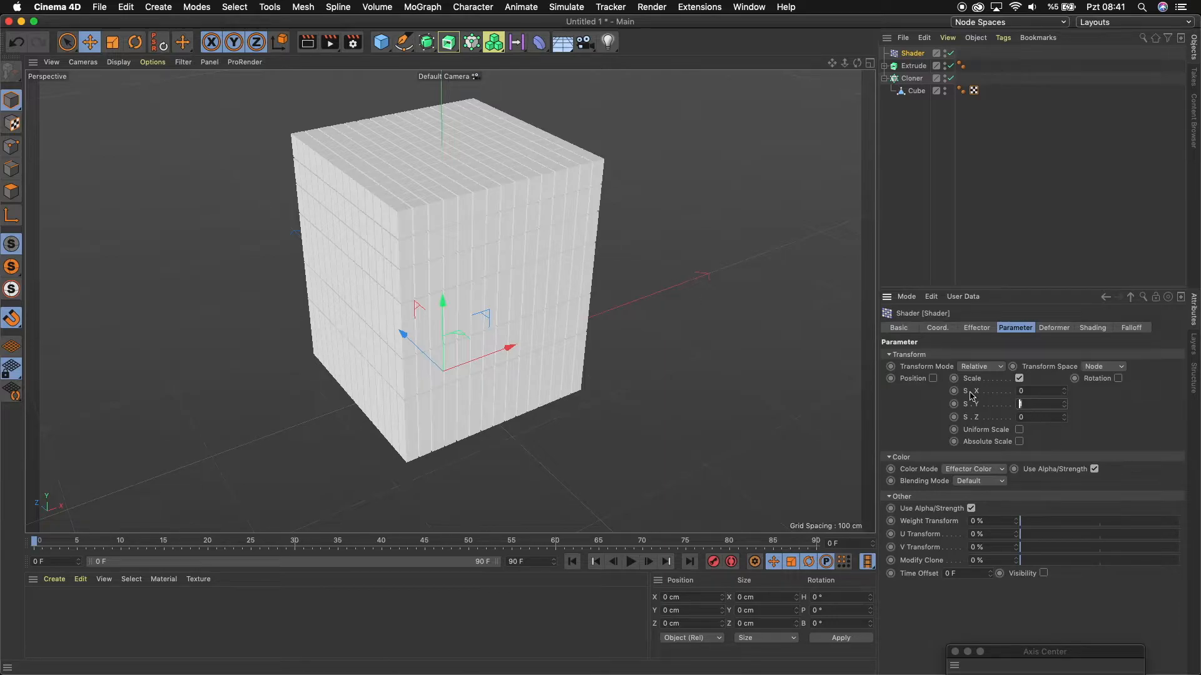
{"action": "type", "text": "0.5"}
{"action": "key", "text": "Return"}
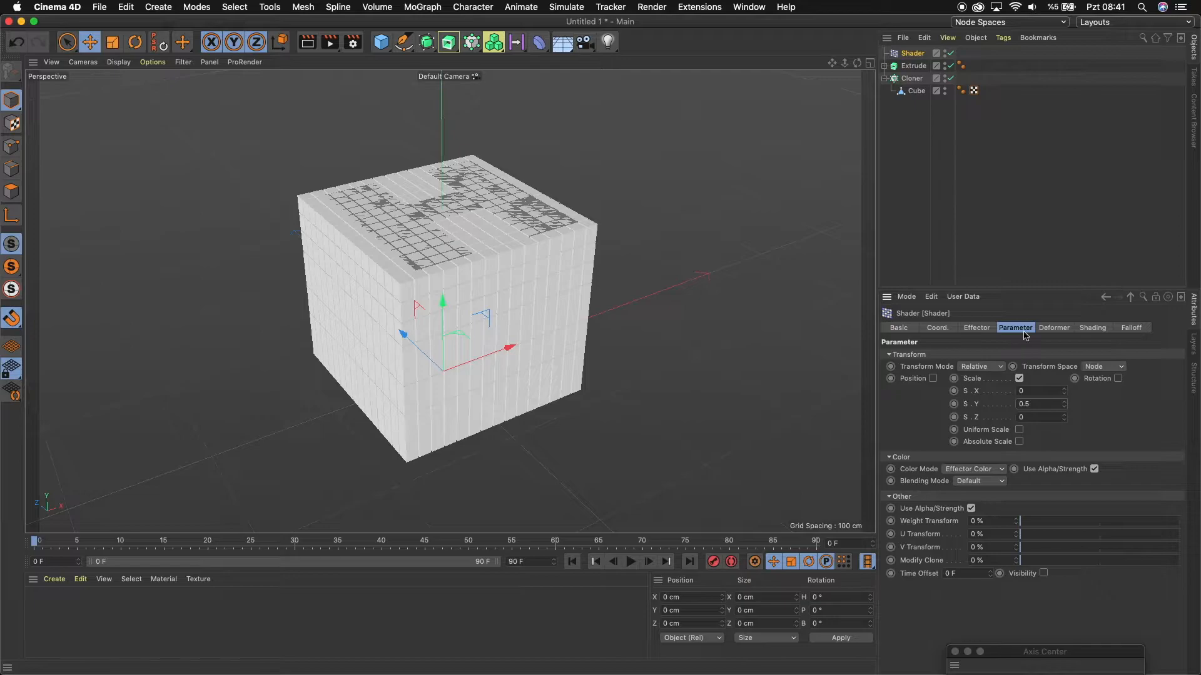
Assign a Noise shader to the Shader effector's shading channel.
{"action": "left_click", "coordinate": [1055, 329]}
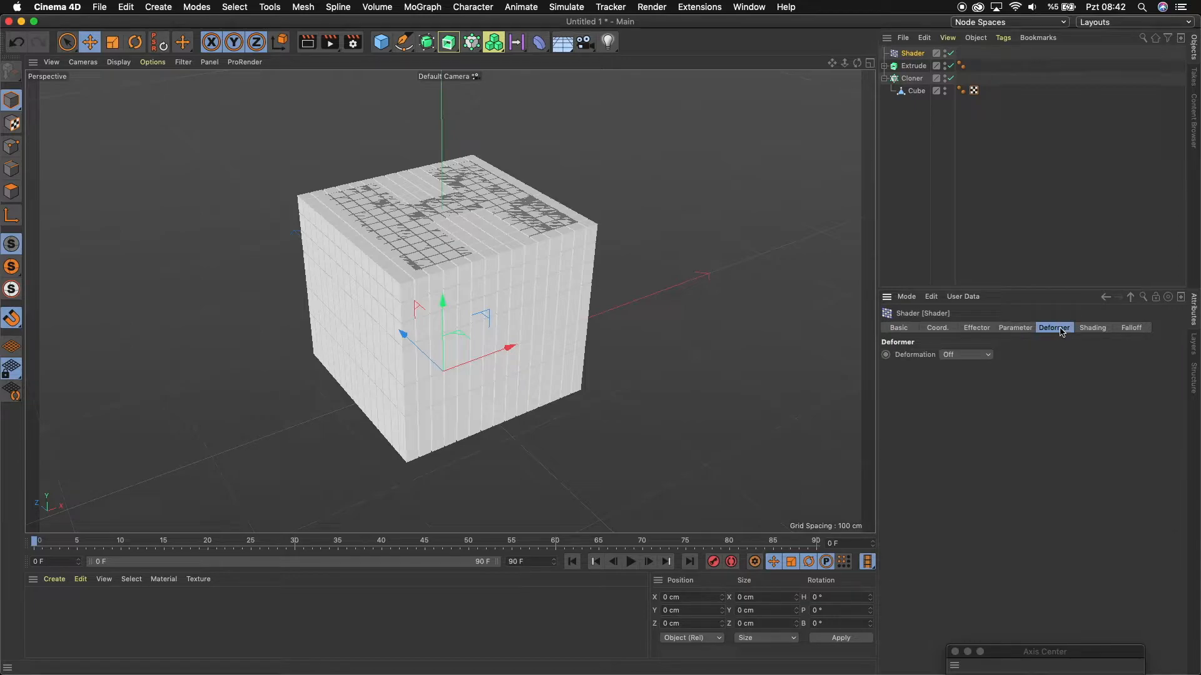
{"action": "left_click", "coordinate": [1093, 329]}
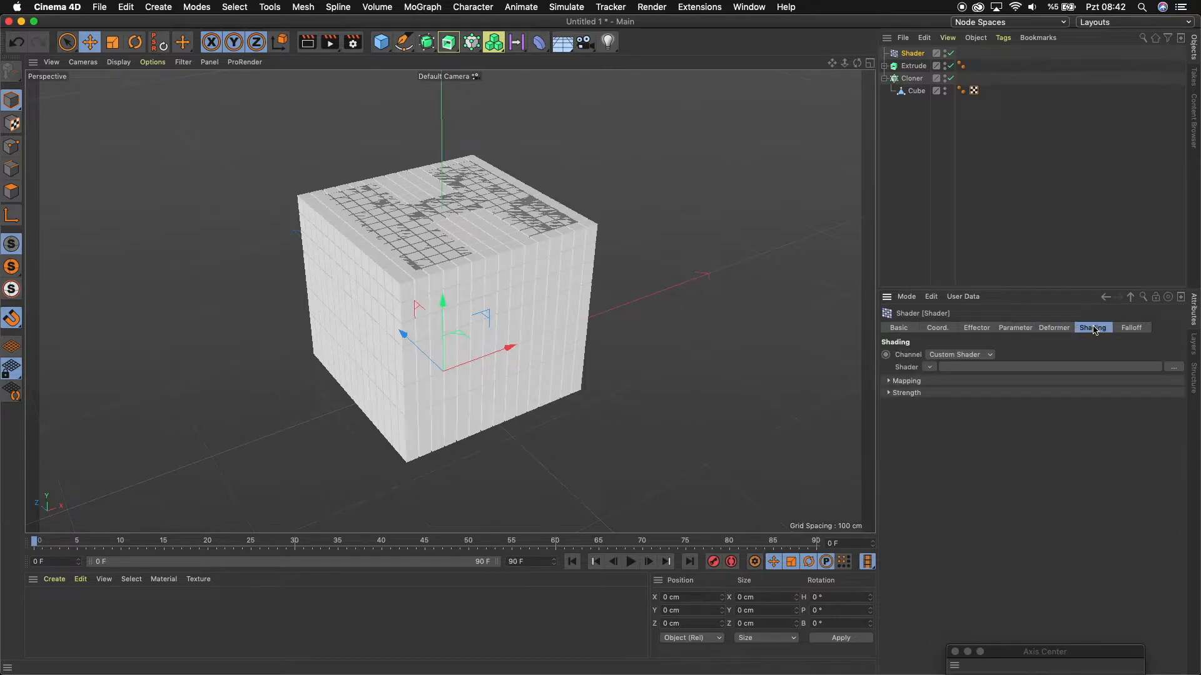
{"action": "left_click", "coordinate": [930, 369]}
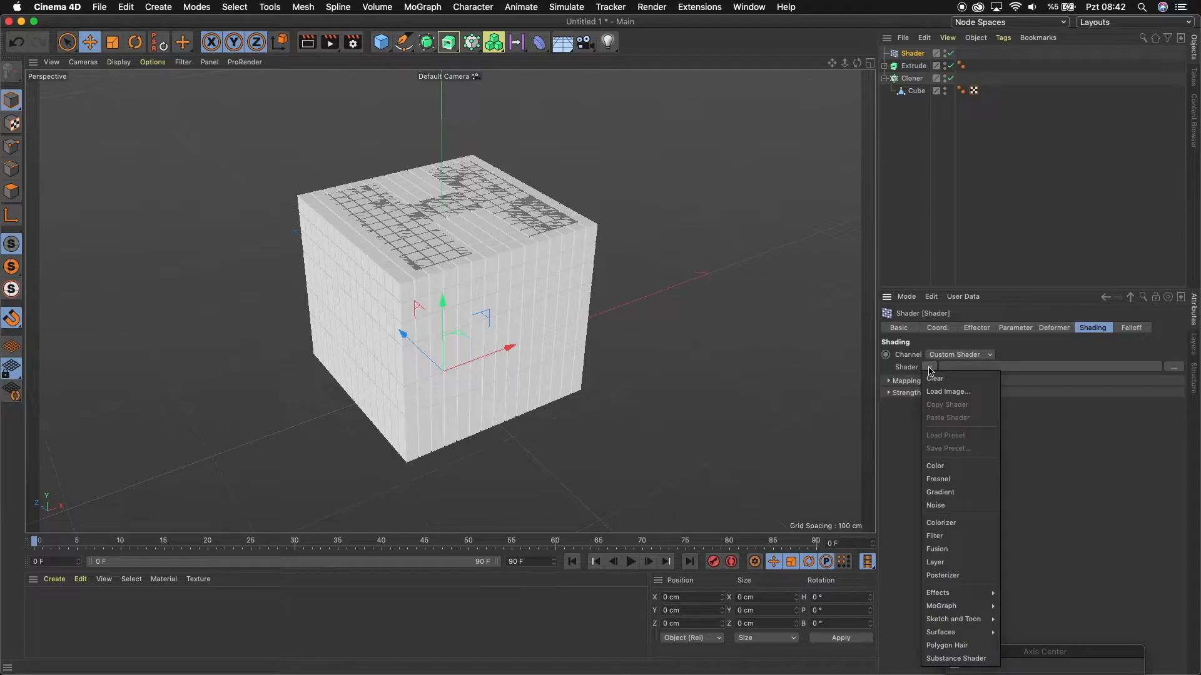
{"action": "left_click", "coordinate": [945, 506]}
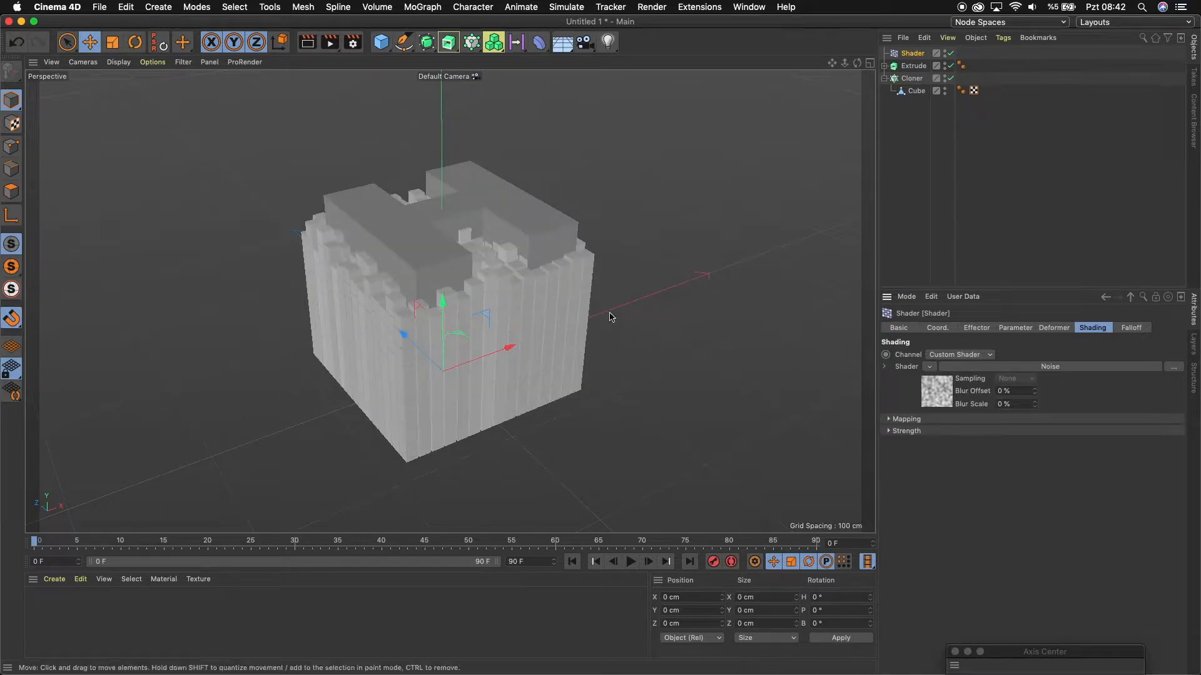
{"action": "scroll", "coordinate": [497, 293], "scroll_direction": "up", "scroll_amount": 5}
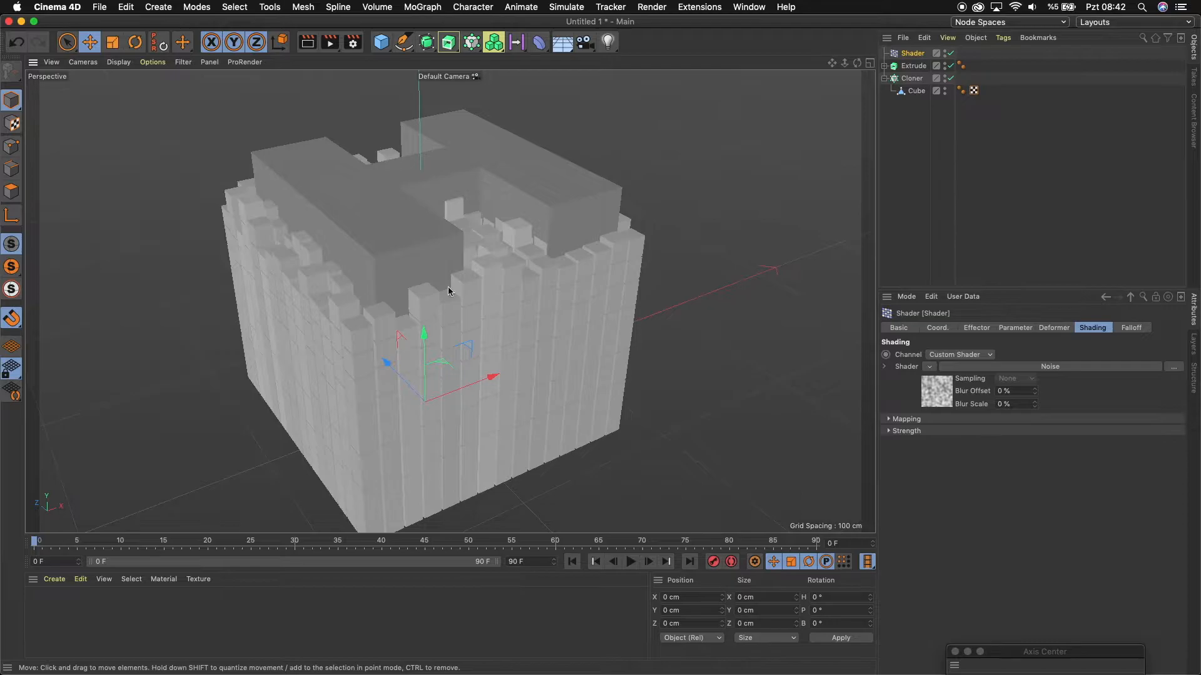
Open the Noise shader's properties and extend the project length and preview range to 1000 frames.
{"action": "left_click", "coordinate": [1031, 368]}
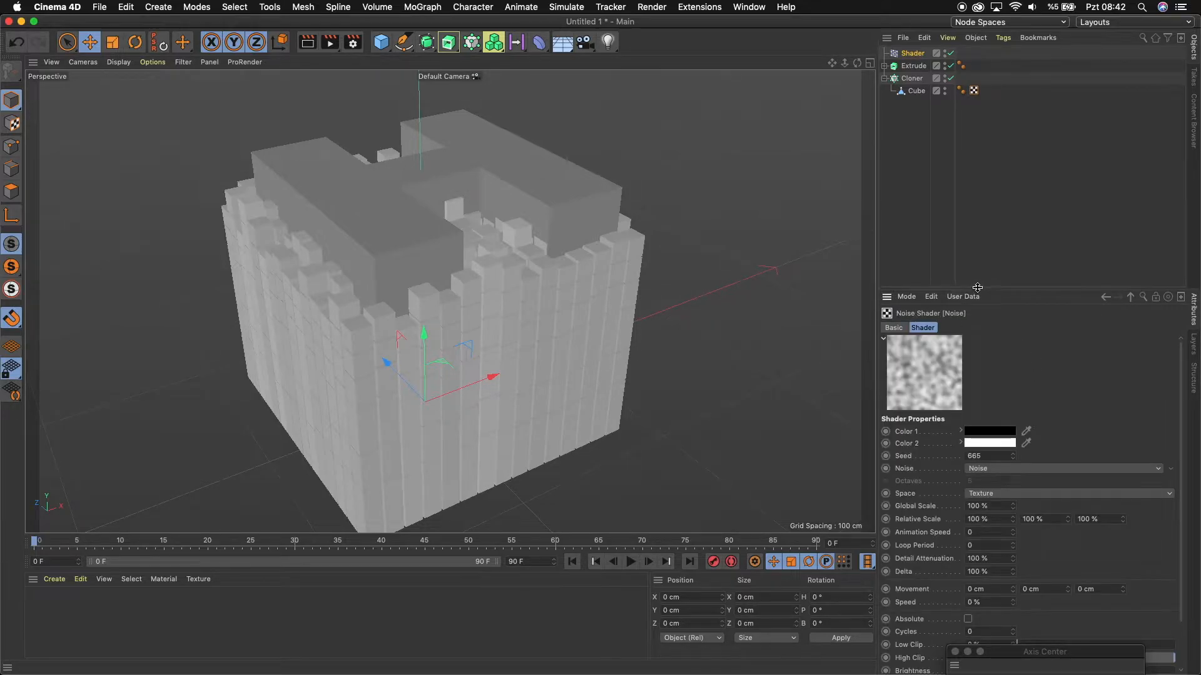
{"action": "left_click_drag", "start_coordinate": [980, 263], "coordinate": [979, 208]}
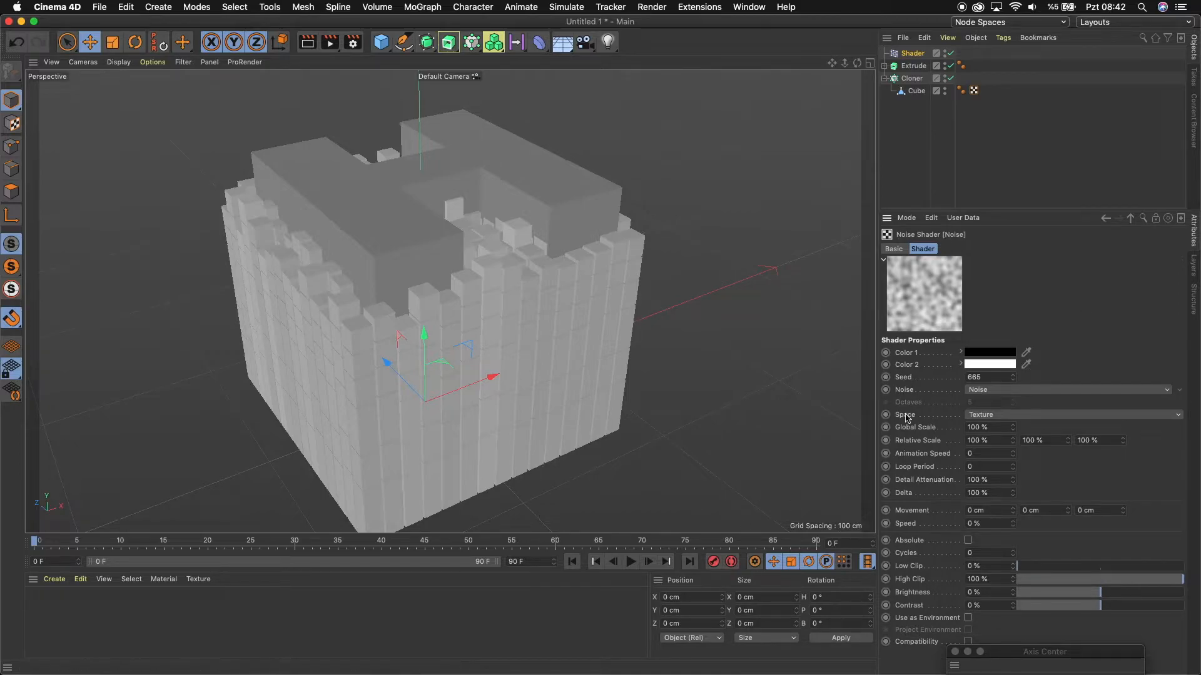
{"action": "left_click", "coordinate": [533, 561]}
{"action": "key", "text": "Return"}
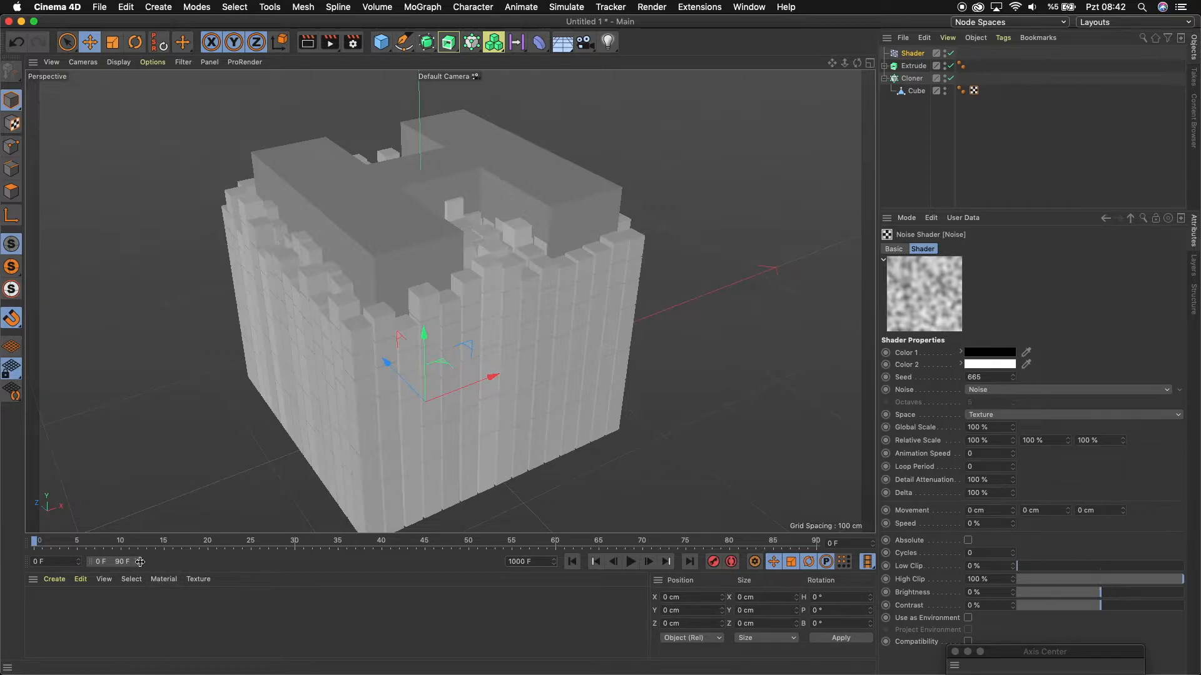
{"action": "left_click_drag", "start_coordinate": [141, 561], "coordinate": [539, 561]}
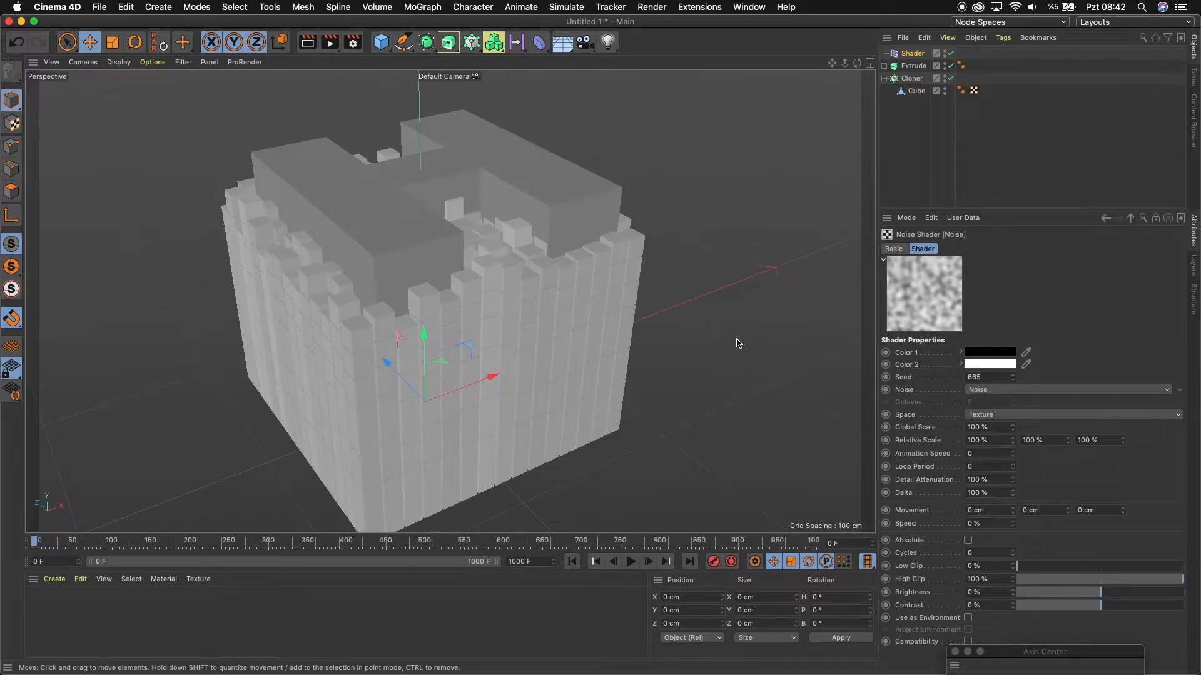
Set the Noise shader's Animation Speed to 1 and play the animation.
{"action": "left_click", "coordinate": [982, 456]}
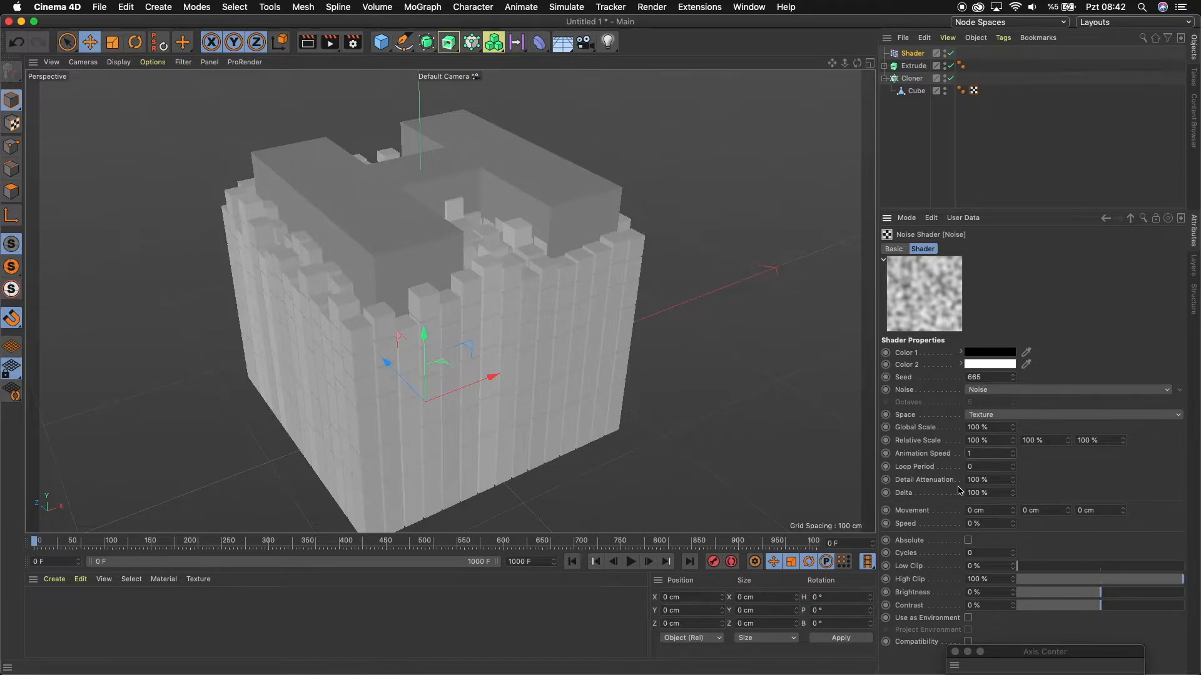
{"action": "left_click", "coordinate": [630, 561]}
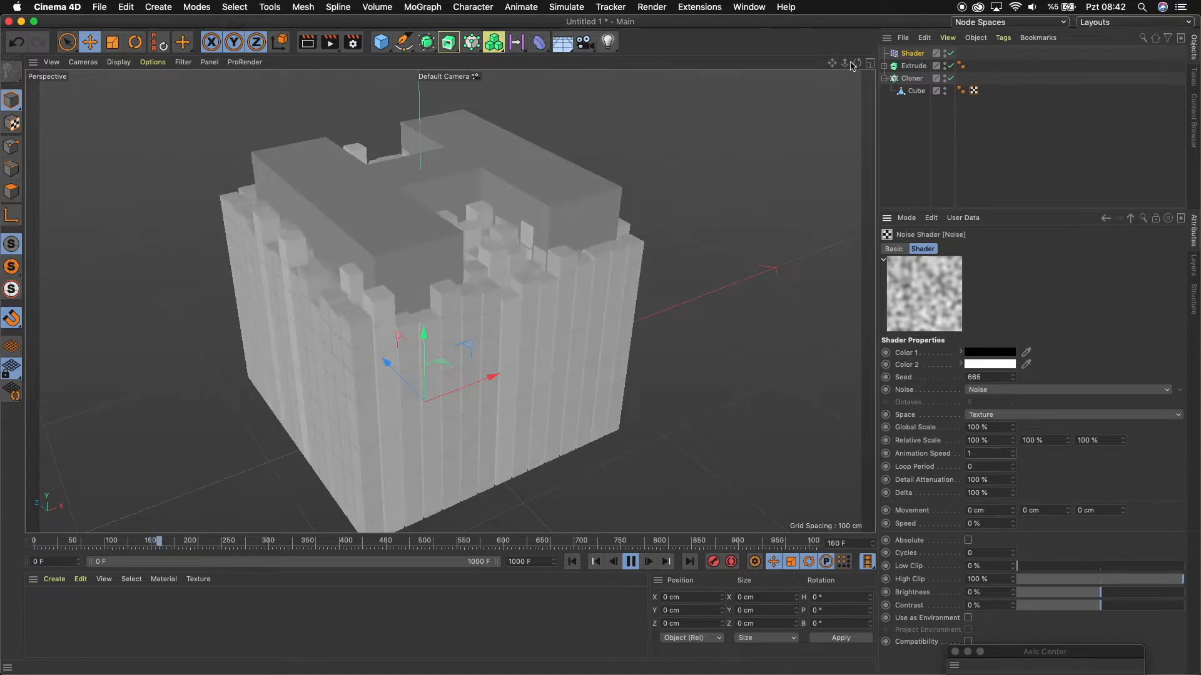
Try an Animation Speed of 5 on the Noise shader and set it back to 1.
{"action": "left_click_drag", "start_coordinate": [845, 63], "coordinate": [857, 84]}
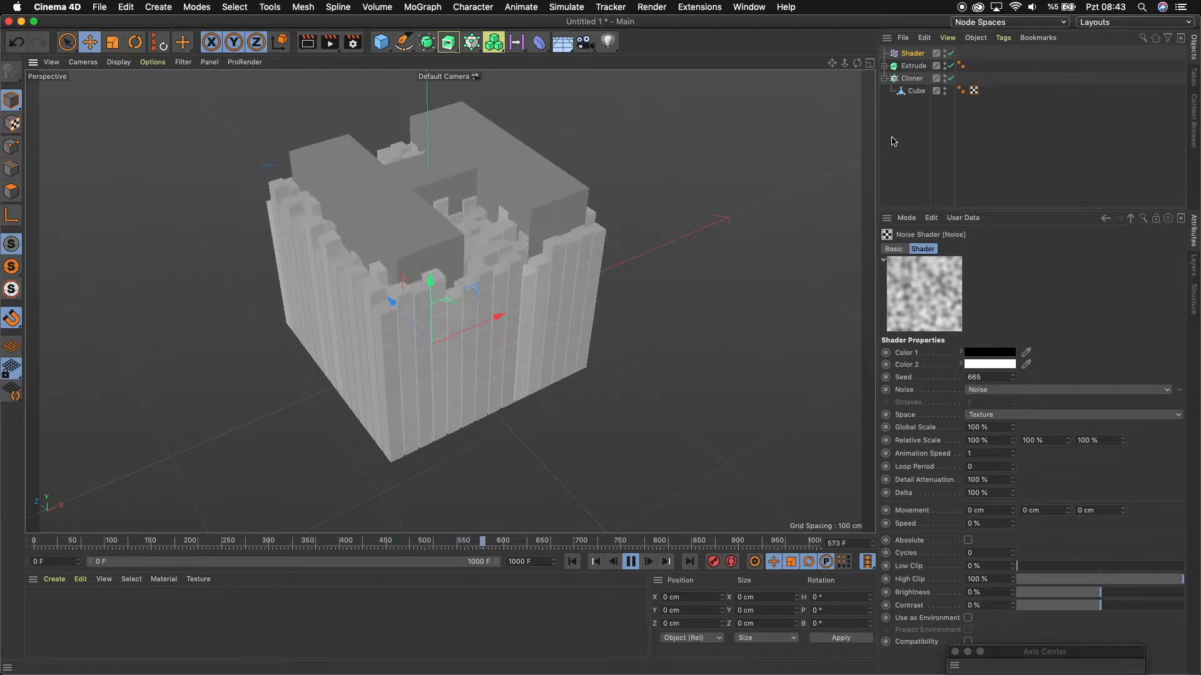
{"action": "left_click_drag", "start_coordinate": [986, 210], "coordinate": [972, 122]}
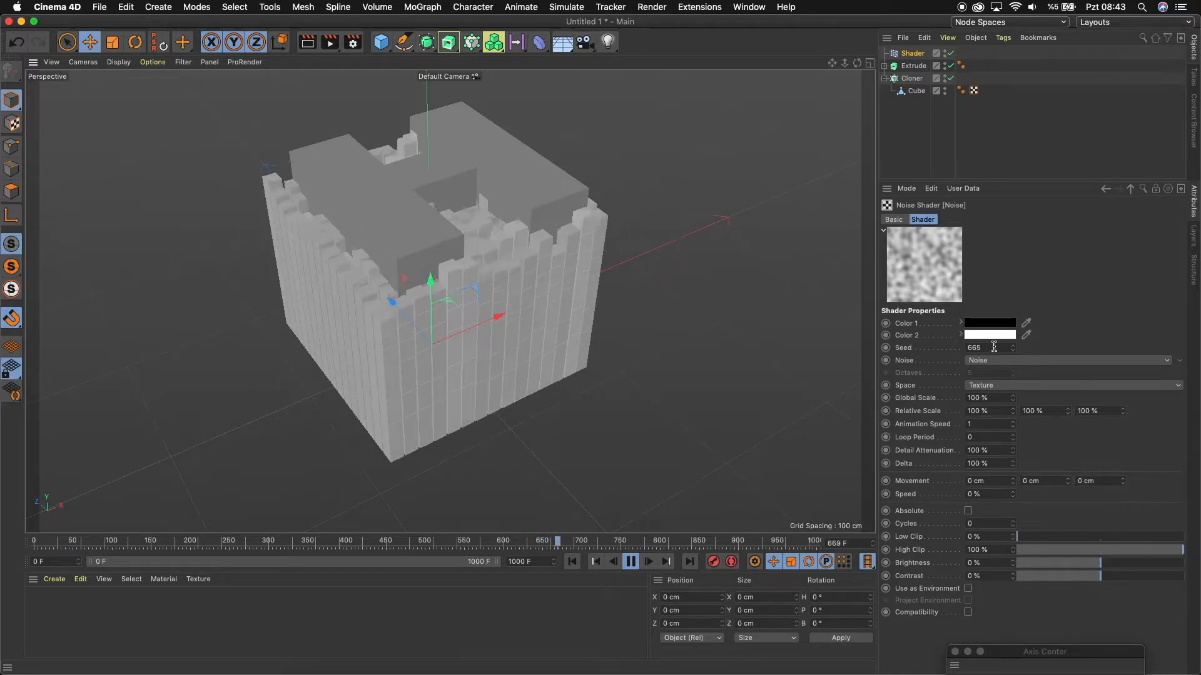
{"action": "left_click_drag", "start_coordinate": [974, 426], "coordinate": [925, 409]}
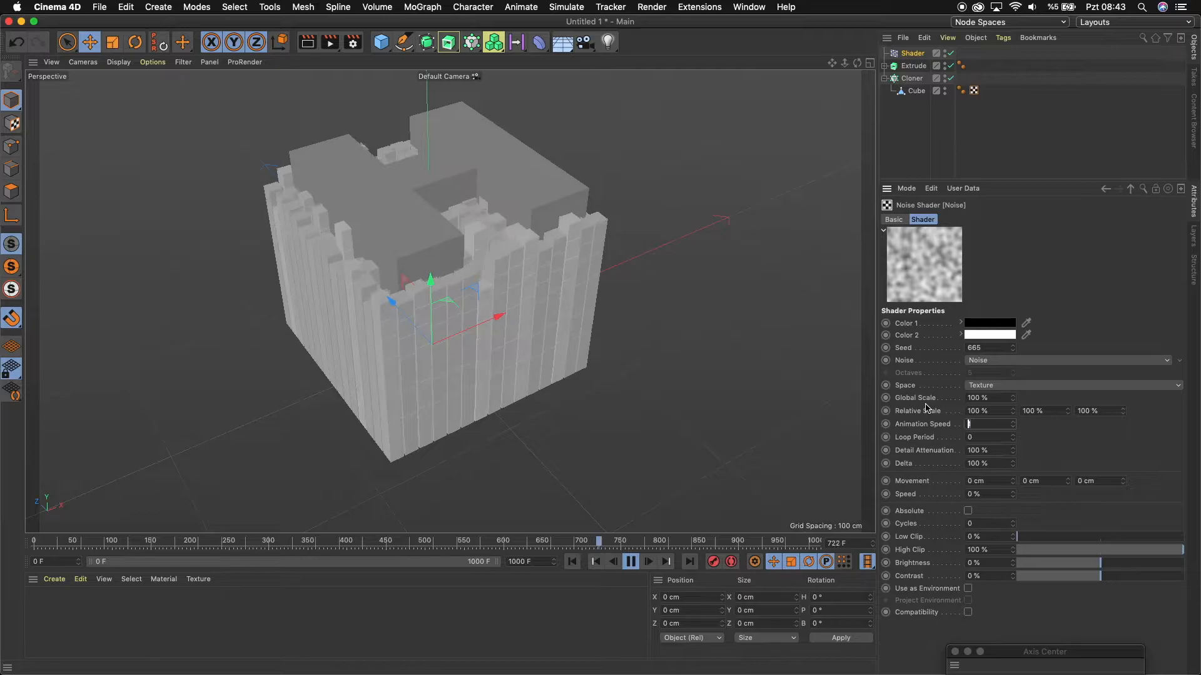
{"action": "type", "text": "5"}
{"action": "key", "text": "Return"}
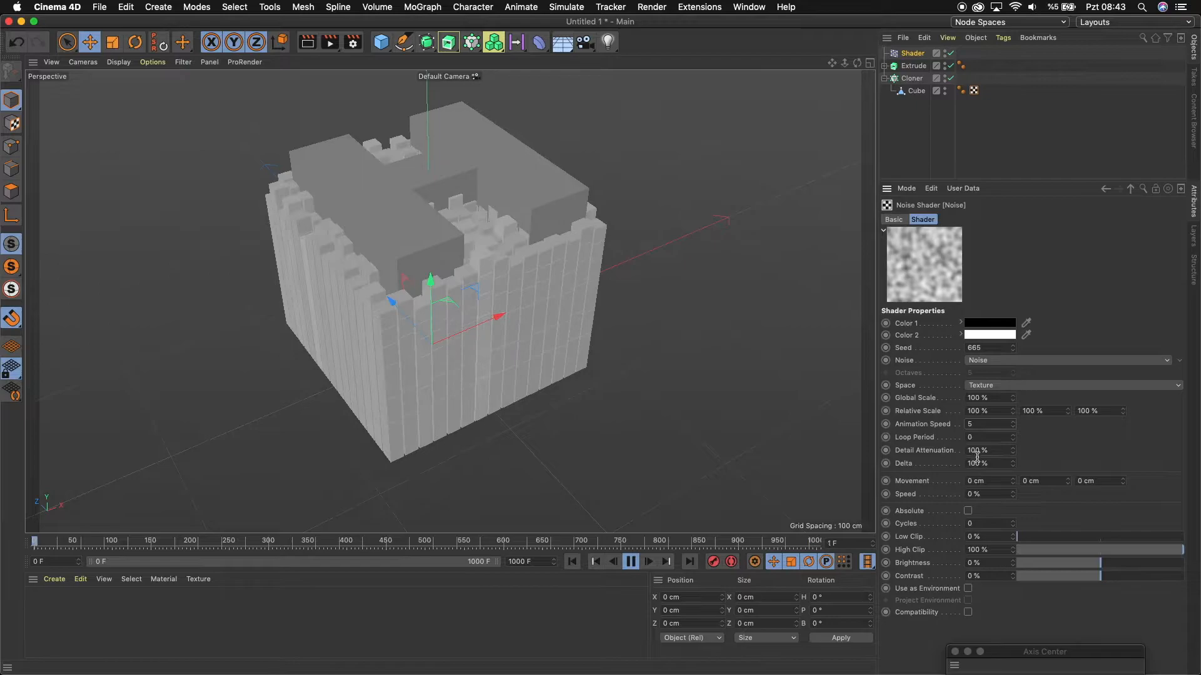
{"action": "left_click_drag", "start_coordinate": [977, 423], "coordinate": [890, 411]}
{"action": "type", "text": "1"}
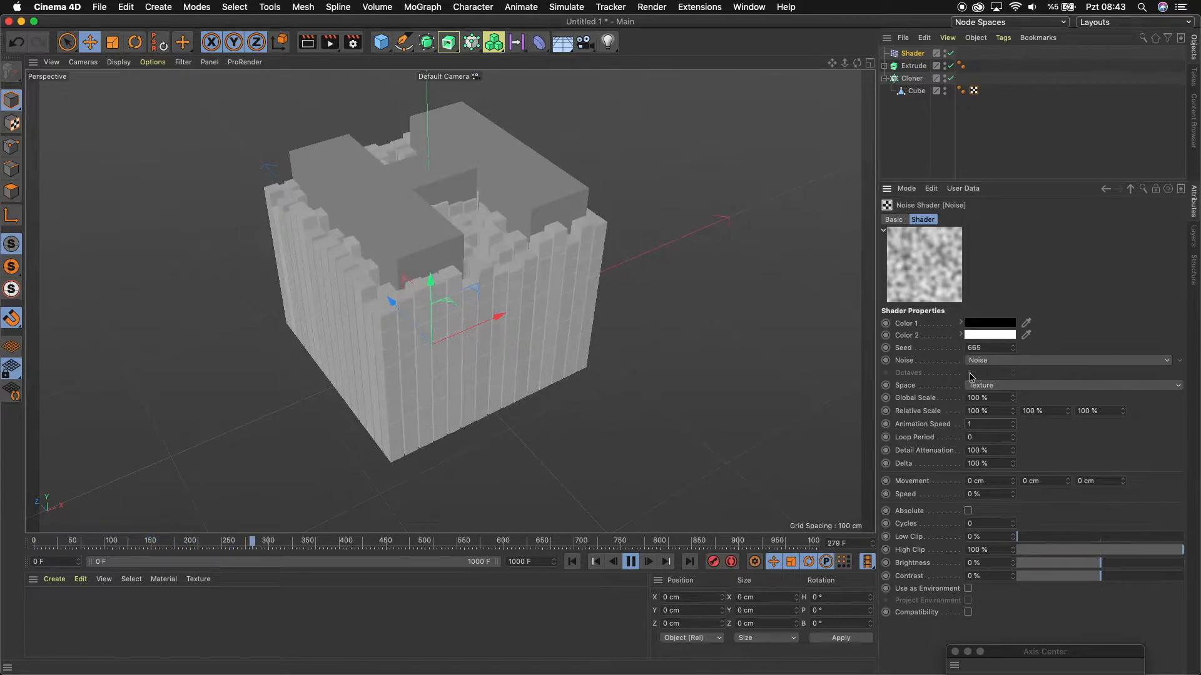
Add a Sound effector to the Cloner and check the Cloner's list of effectors.
{"action": "left_click", "coordinate": [912, 79]}
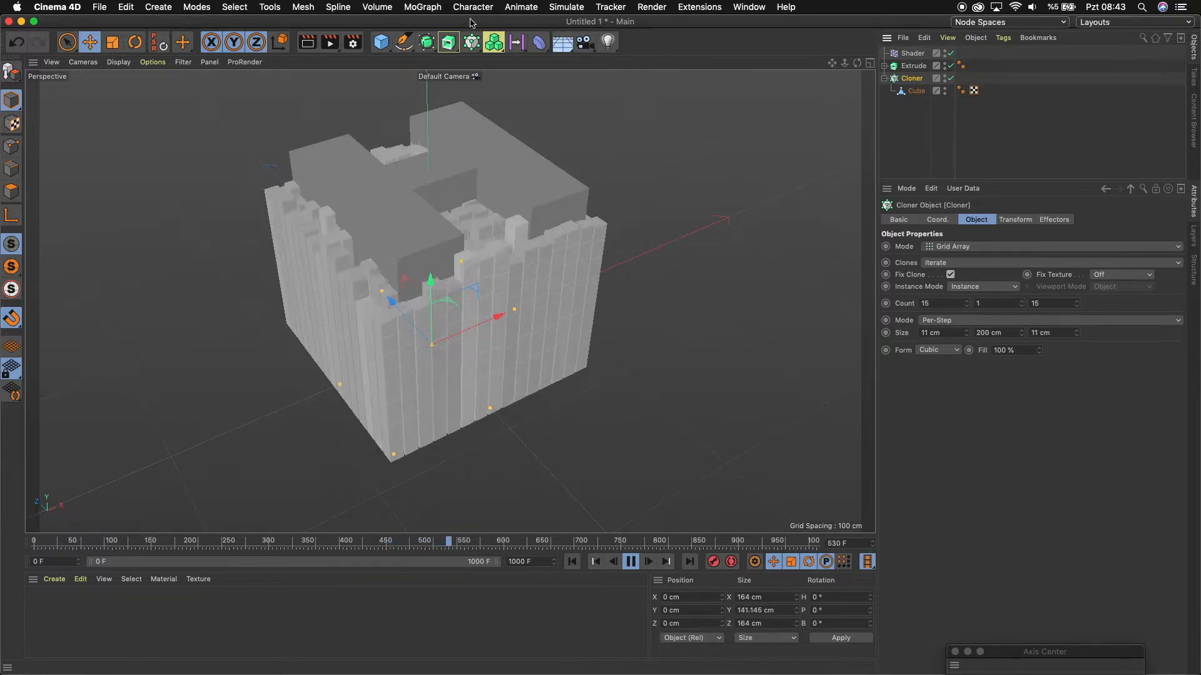
{"action": "left_click", "coordinate": [422, 7]}
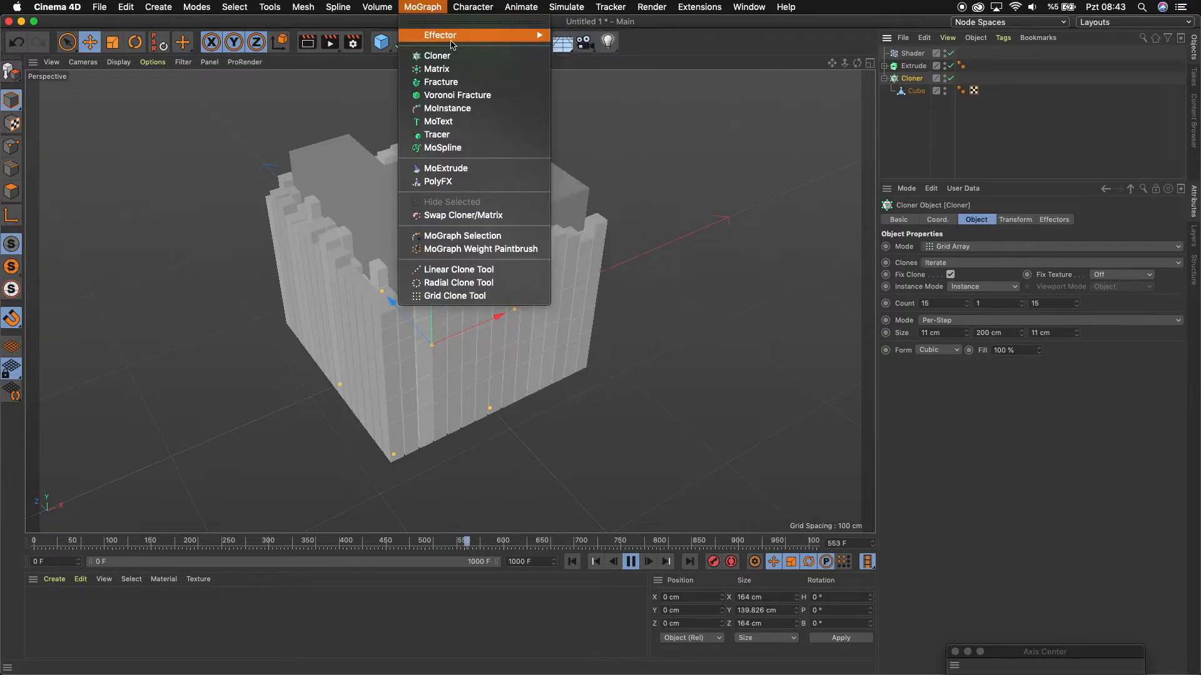
{"action": "mouse_move", "coordinate": [452, 44]}
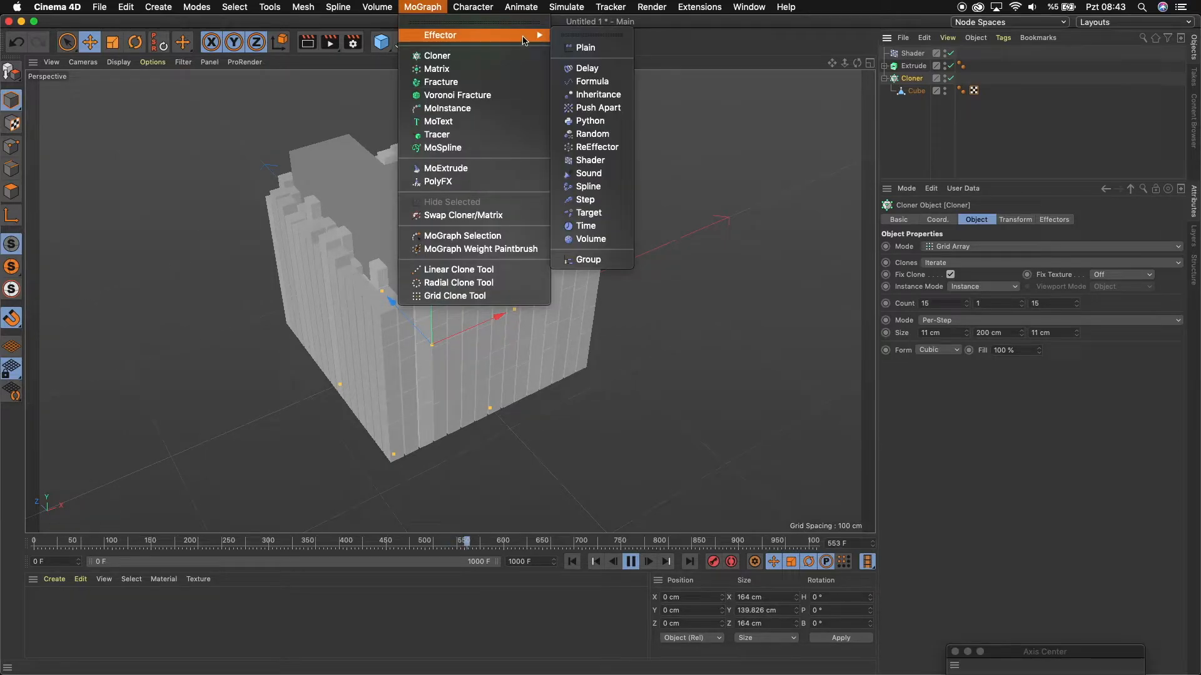
{"action": "left_click", "coordinate": [588, 173]}
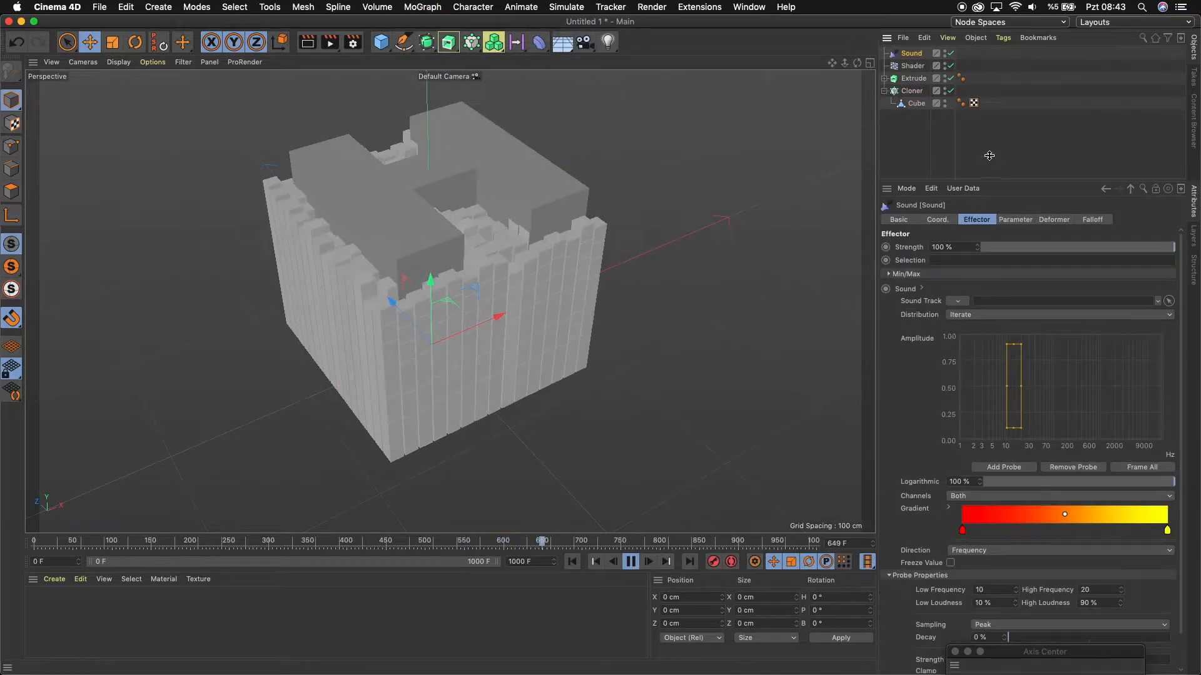
{"action": "left_click", "coordinate": [911, 91]}
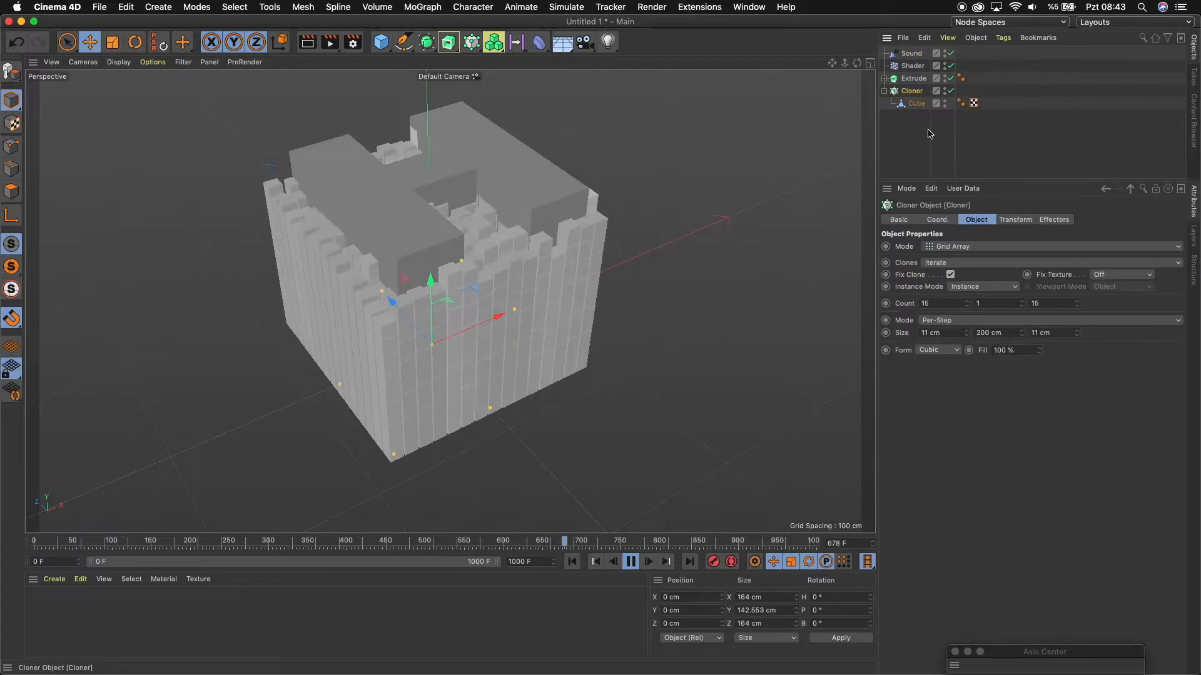
{"action": "left_click", "coordinate": [1054, 219]}
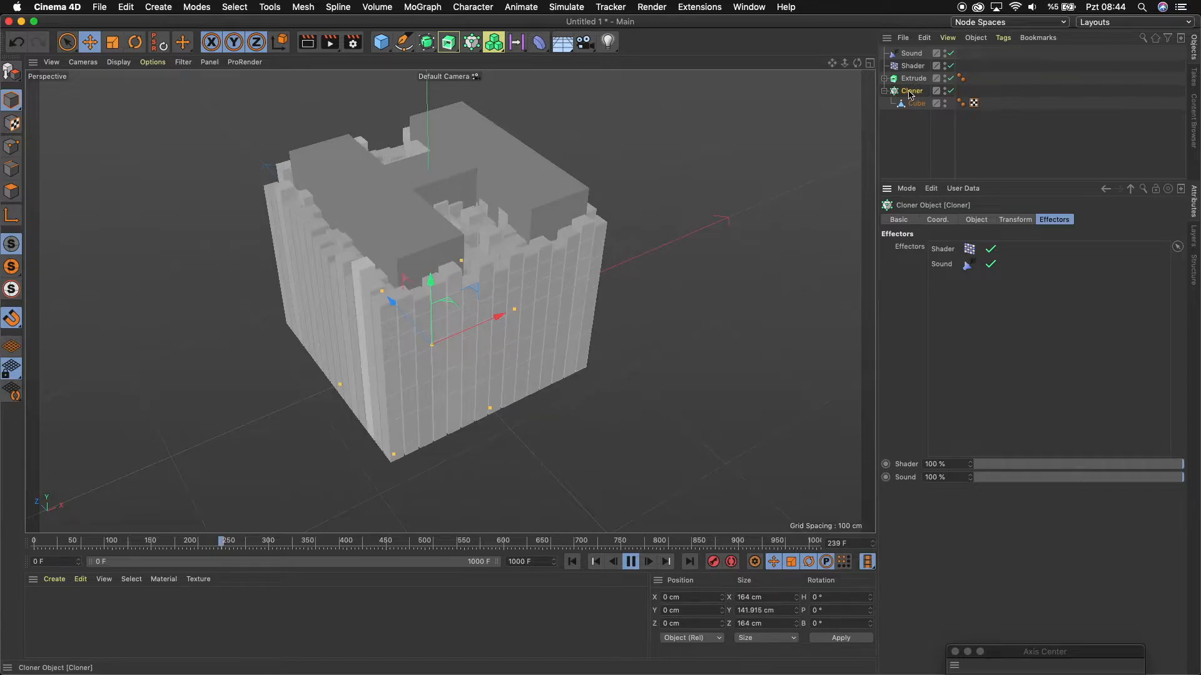
{"action": "left_click", "coordinate": [977, 224]}
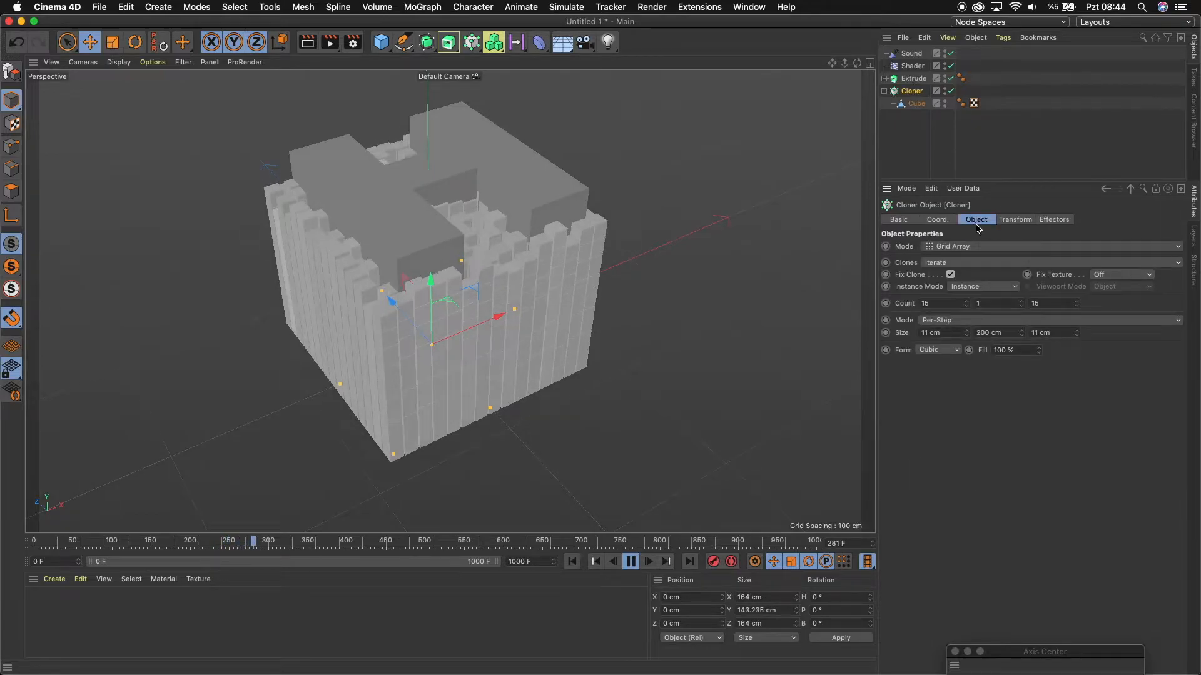
Load real-flow.mp3 from the Müzik folder on the HTD-3 drive as the Sound effector's sound track.
{"action": "left_click", "coordinate": [911, 53]}
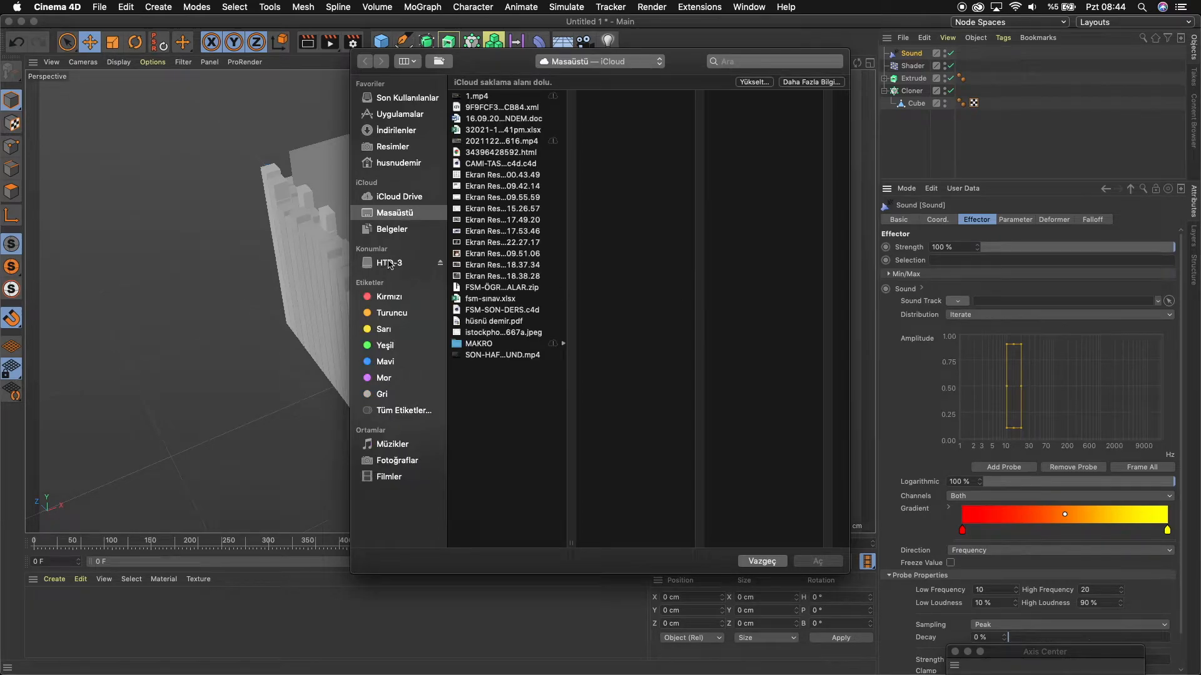
{"action": "left_click", "coordinate": [389, 264]}
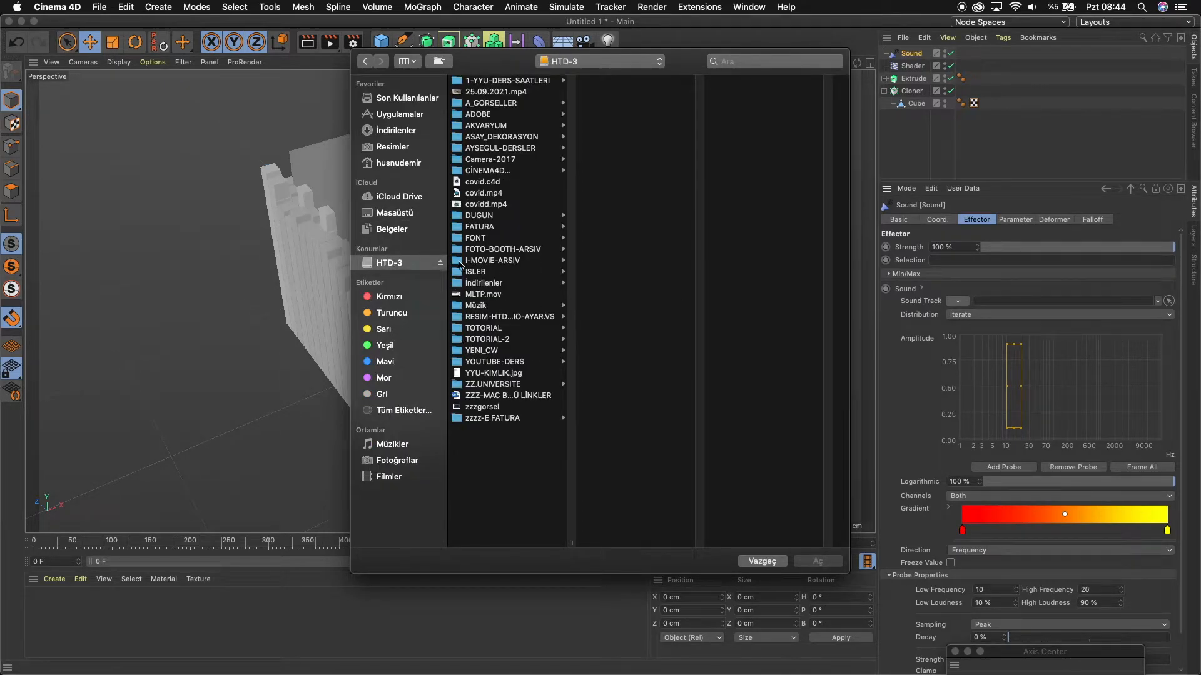
{"action": "left_click", "coordinate": [475, 306]}
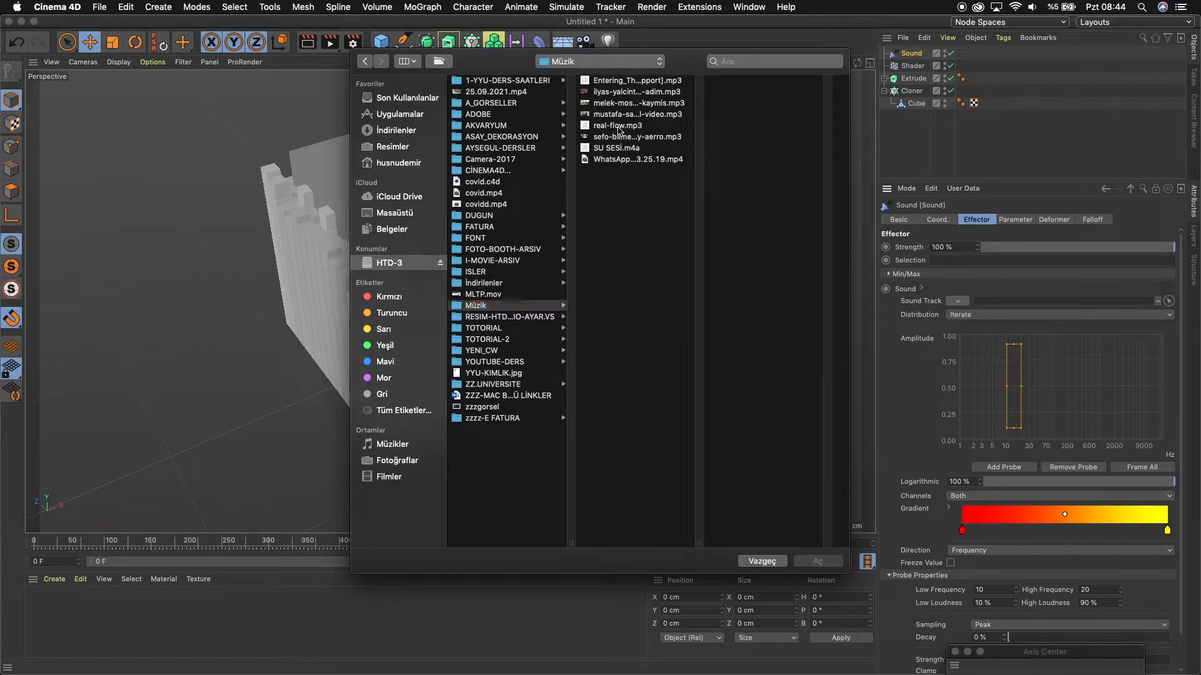
{"action": "left_click", "coordinate": [618, 127]}
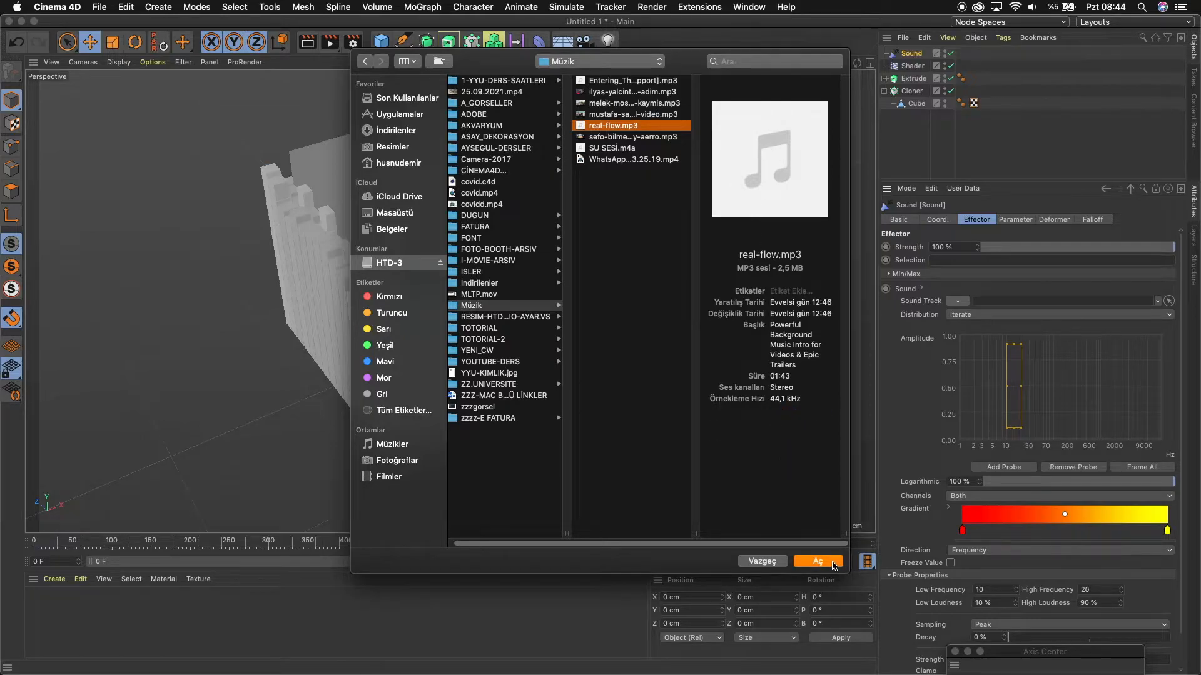
{"action": "left_click", "coordinate": [817, 562]}
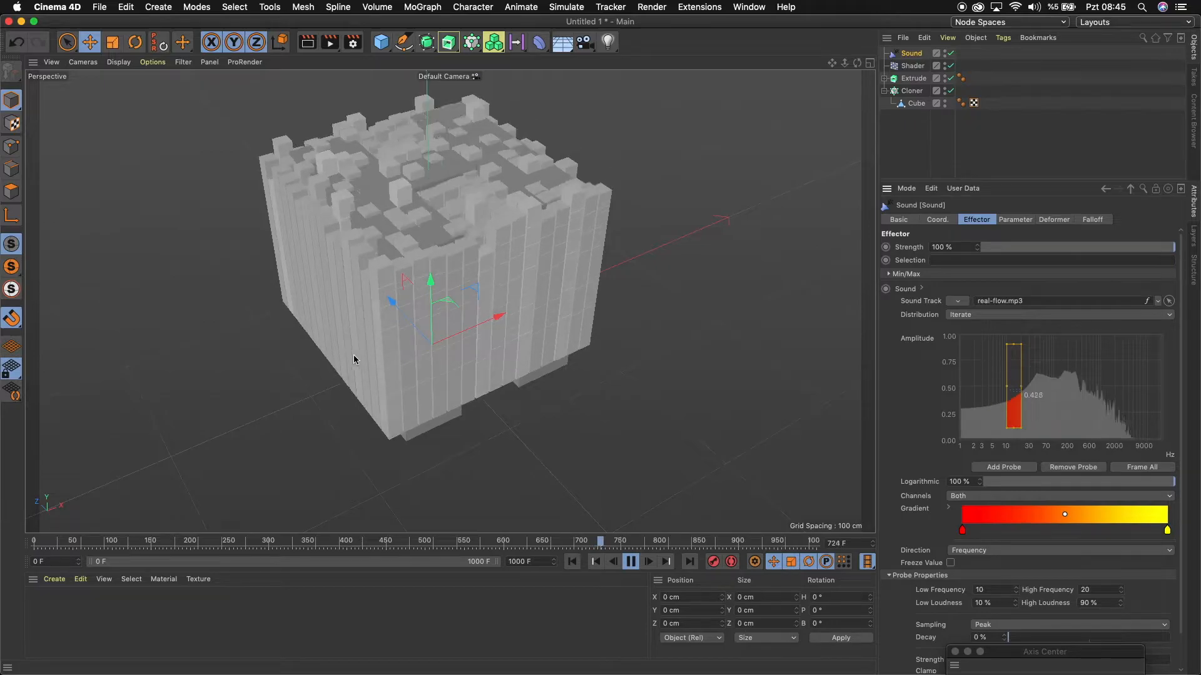
Widen the Sound effector's probe to about 2–127 Hz and extend its loudness range to 0–100%.
{"action": "left_click", "coordinate": [630, 561]}
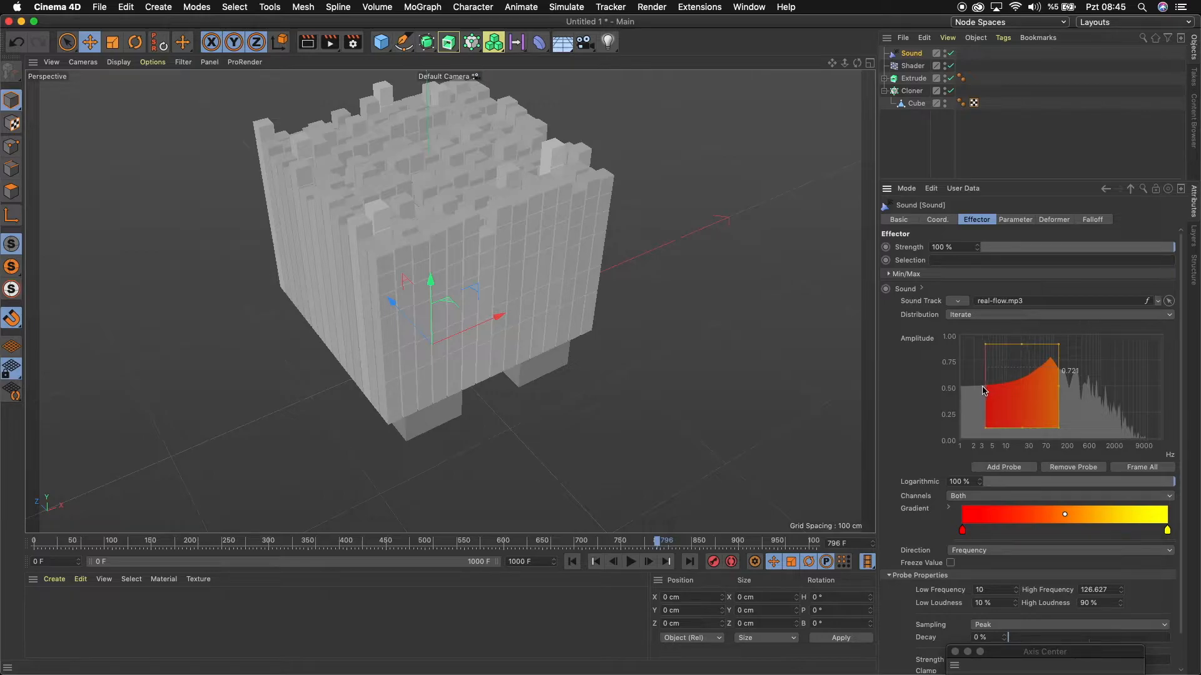
{"action": "left_click_drag", "start_coordinate": [972, 387], "coordinate": [974, 387]}
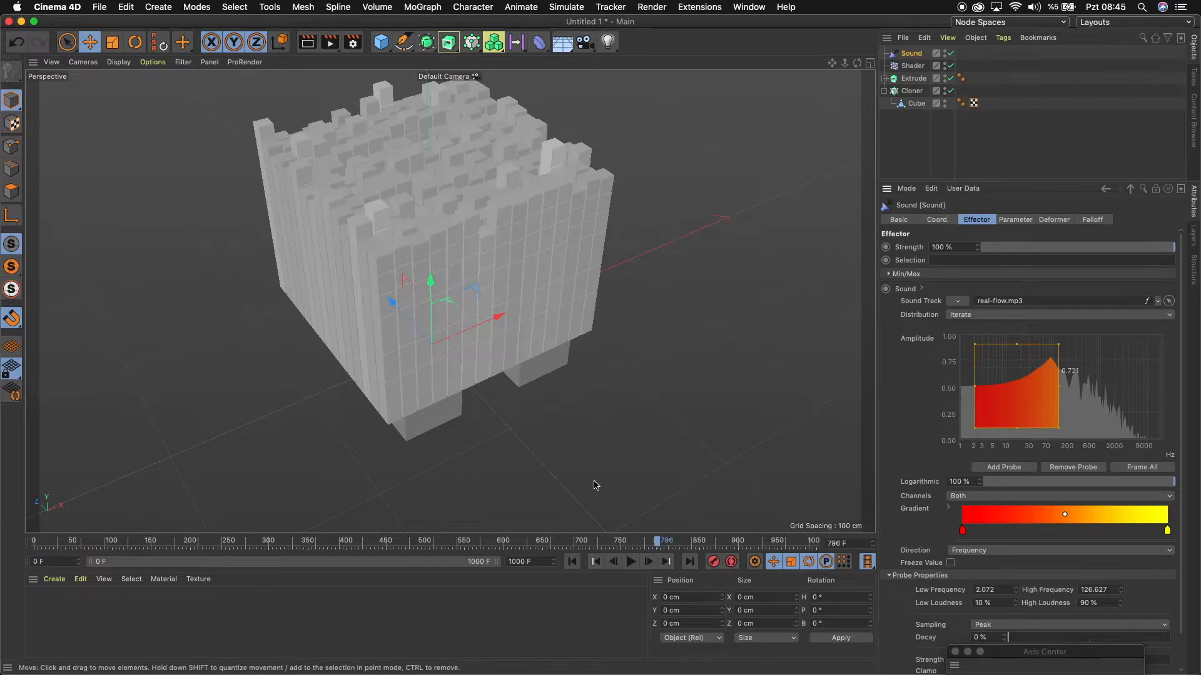
{"action": "left_click", "coordinate": [631, 561]}
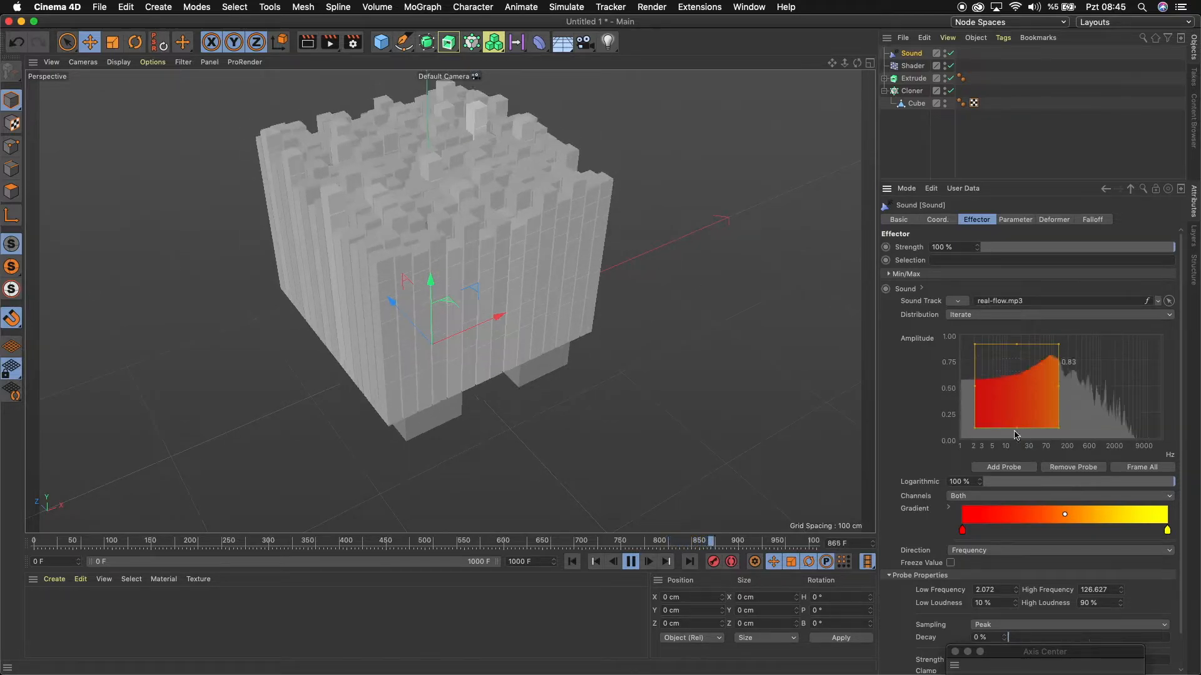
{"action": "left_click_drag", "start_coordinate": [1020, 430], "coordinate": [1020, 447]}
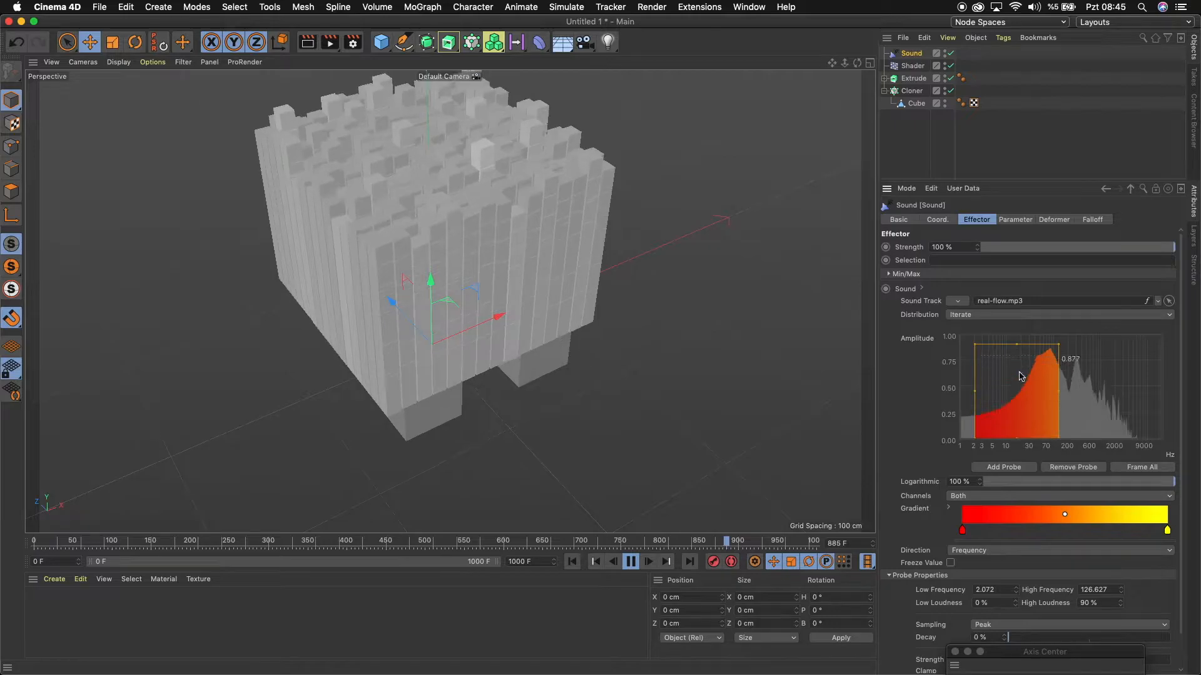
{"action": "left_click_drag", "start_coordinate": [1019, 345], "coordinate": [1018, 335]}
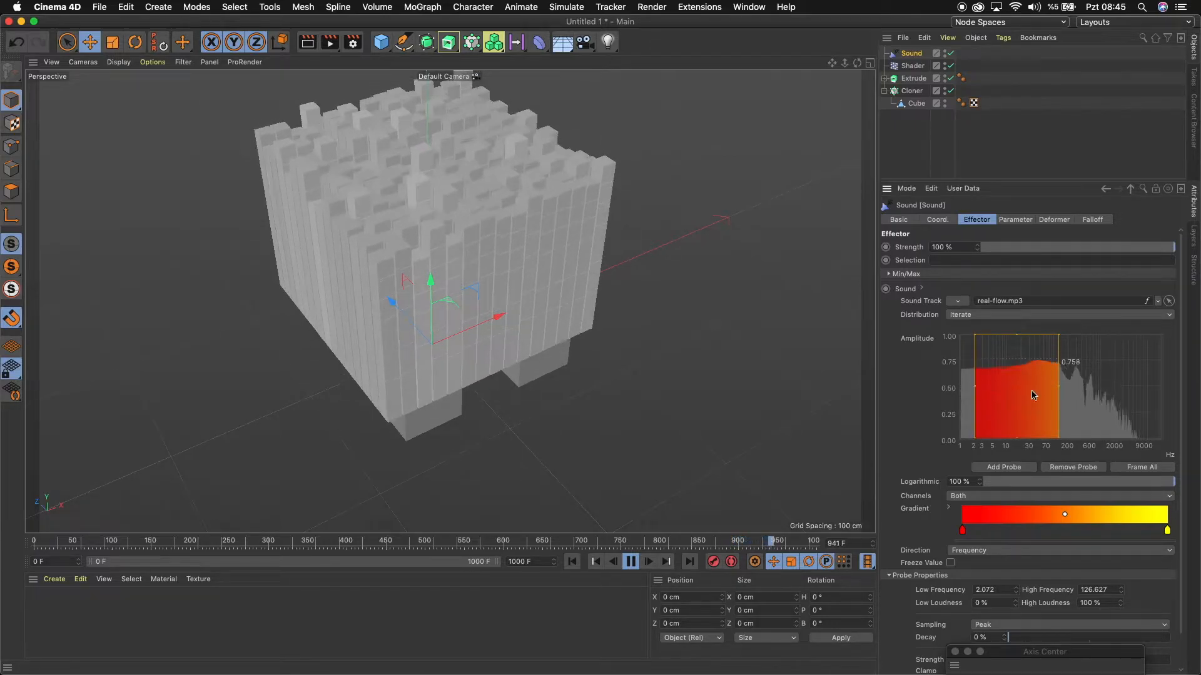
Set the Sound probe's low frequency to 5 and high frequency to 60, and play the animation.
{"action": "key", "text": "F8"}
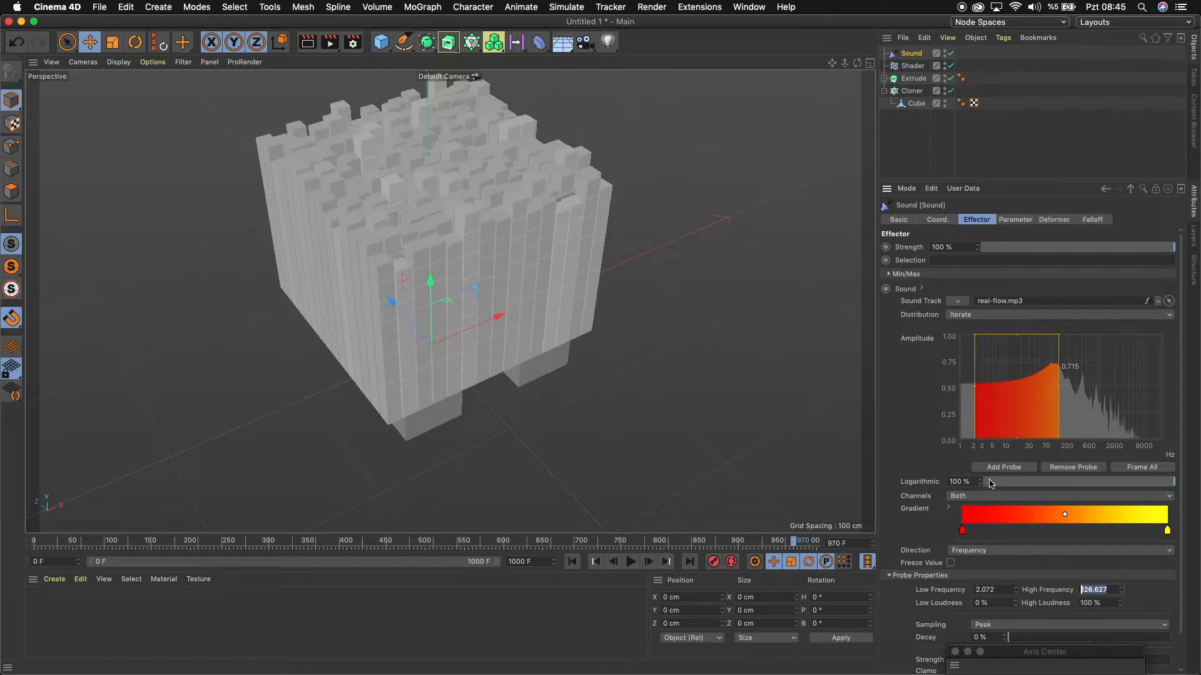
{"action": "key", "text": "shift+Tab"}
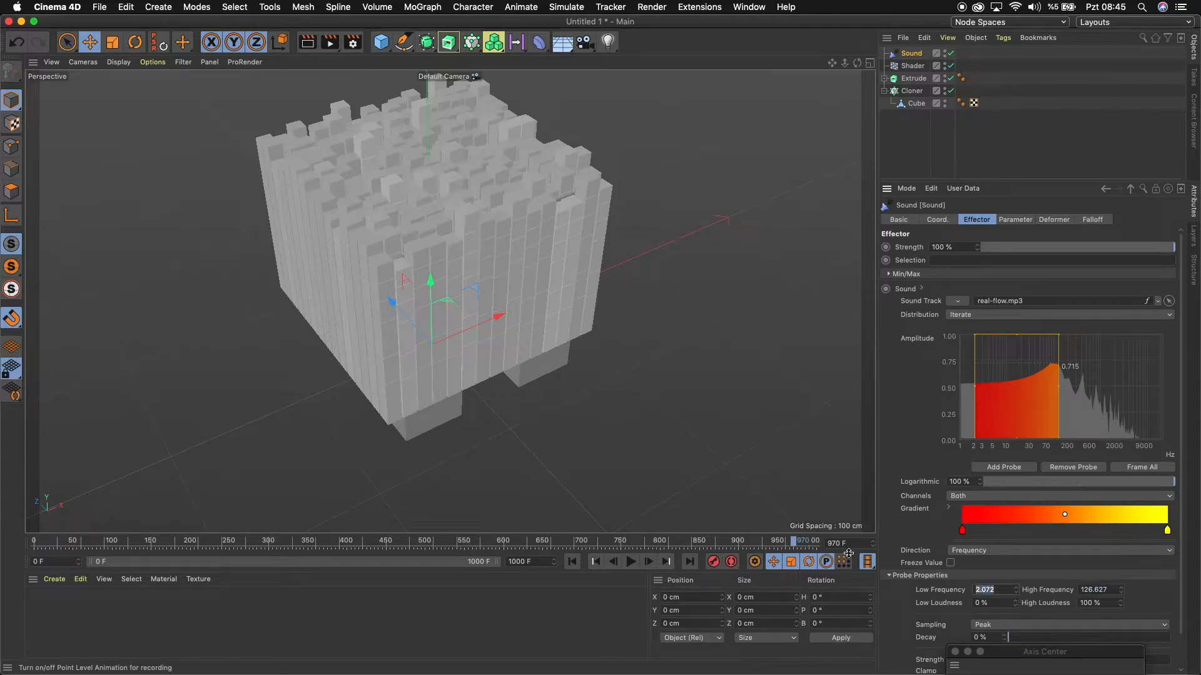
{"action": "type", "text": "5"}
{"action": "key", "text": "Return"}
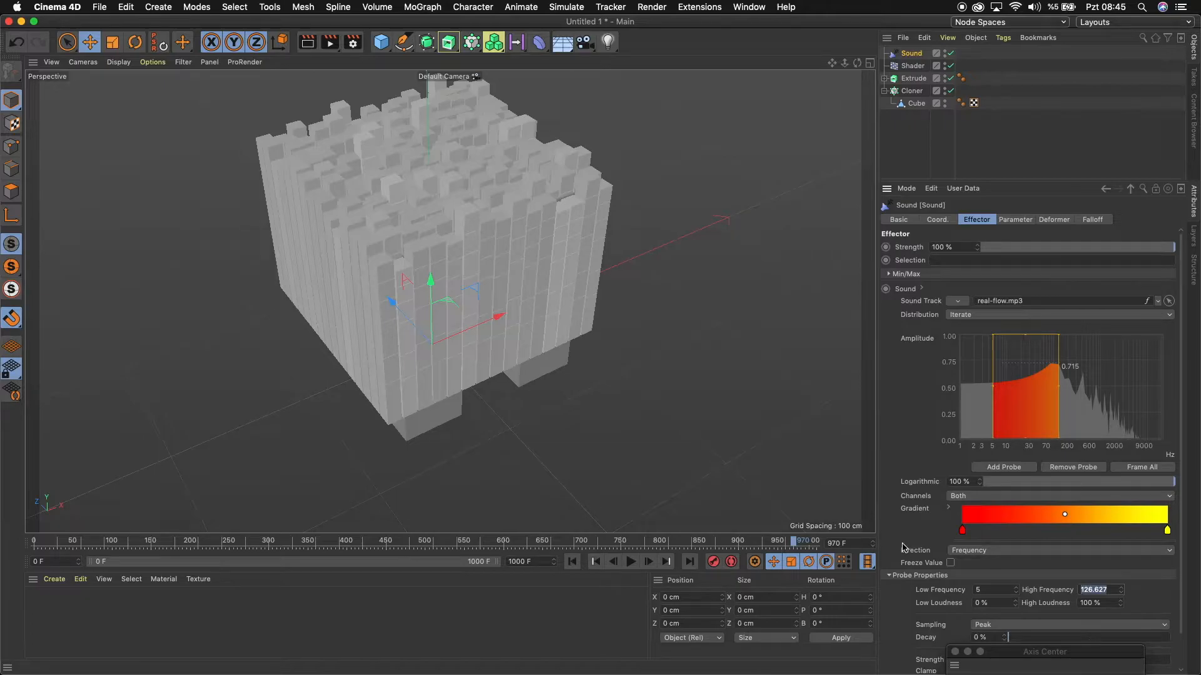
{"action": "type", "text": "60"}
{"action": "key", "text": "Return"}
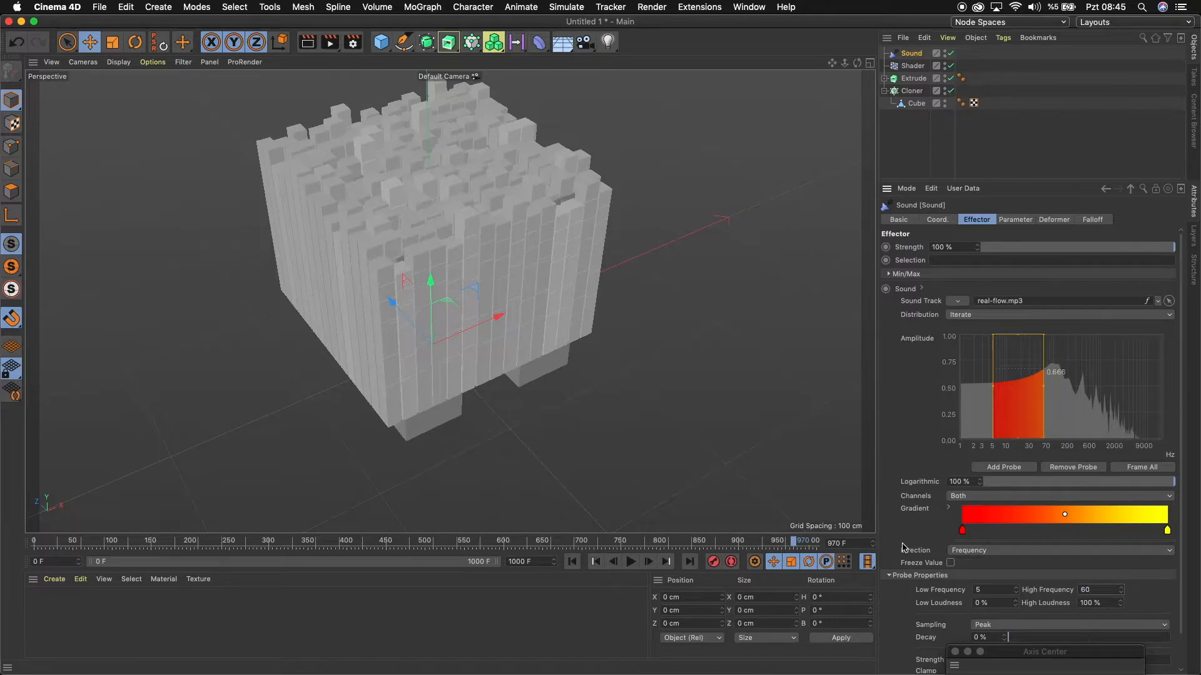
{"action": "left_click", "coordinate": [630, 562]}
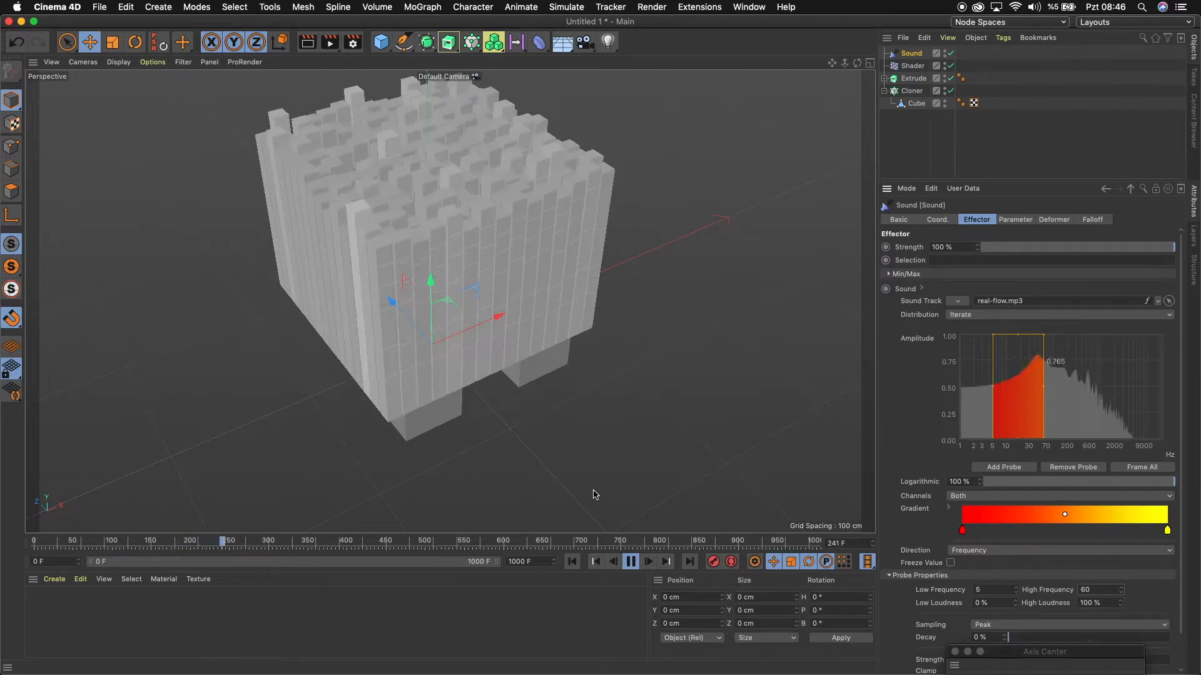
Set the Animation Speed of the Shader effector's Noise shader to 2.
{"action": "left_click", "coordinate": [910, 65]}
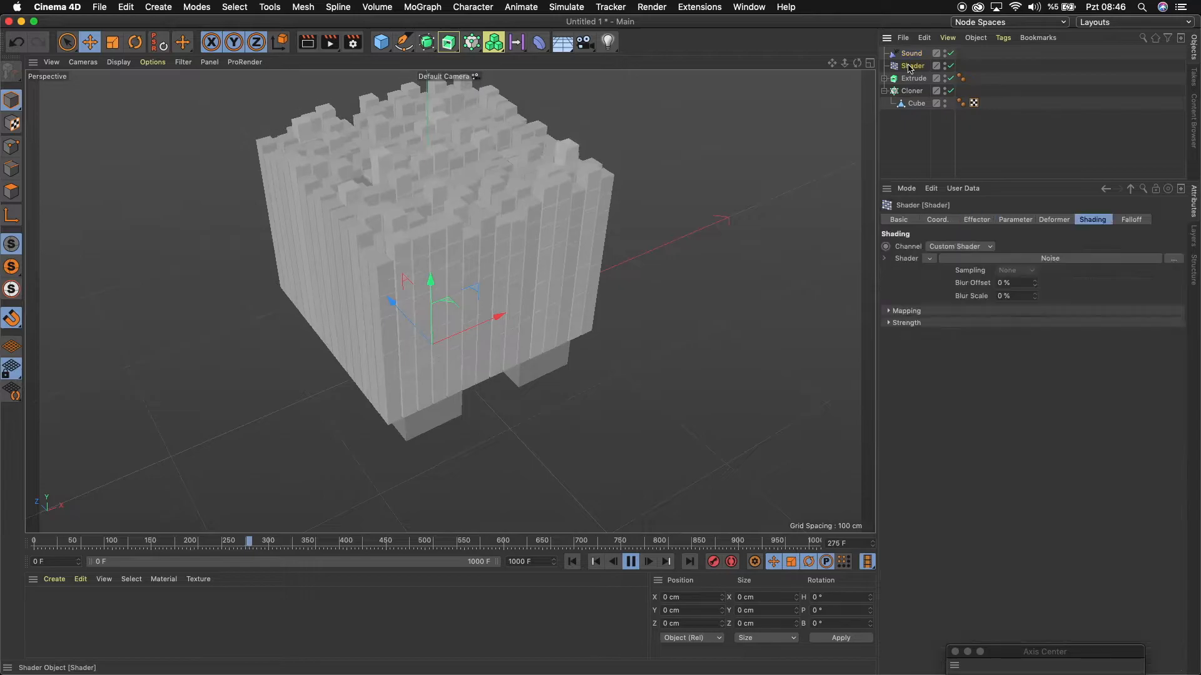
{"action": "left_click", "coordinate": [1044, 259]}
{"action": "left_click_drag", "start_coordinate": [984, 423], "coordinate": [880, 404]}
{"action": "type", "text": "2"}
{"action": "key", "text": "Return"}
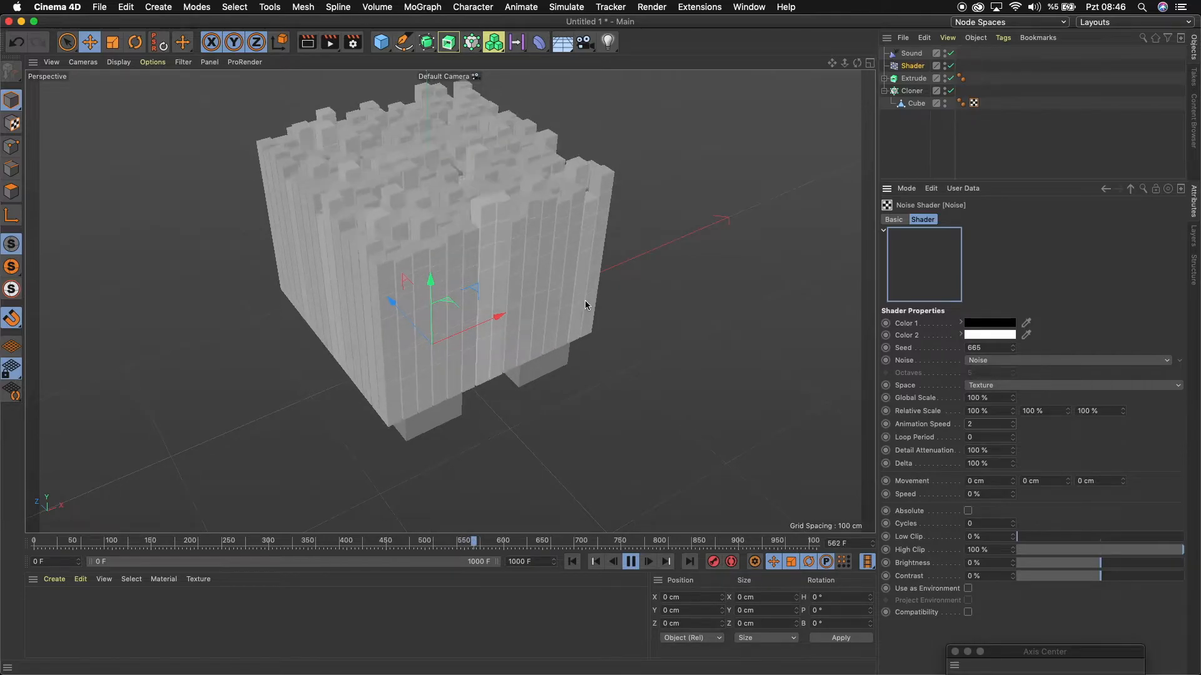
Try raising the high frequency of the Sound effector's probe to about 687 Hz.
{"action": "left_click", "coordinate": [910, 53]}
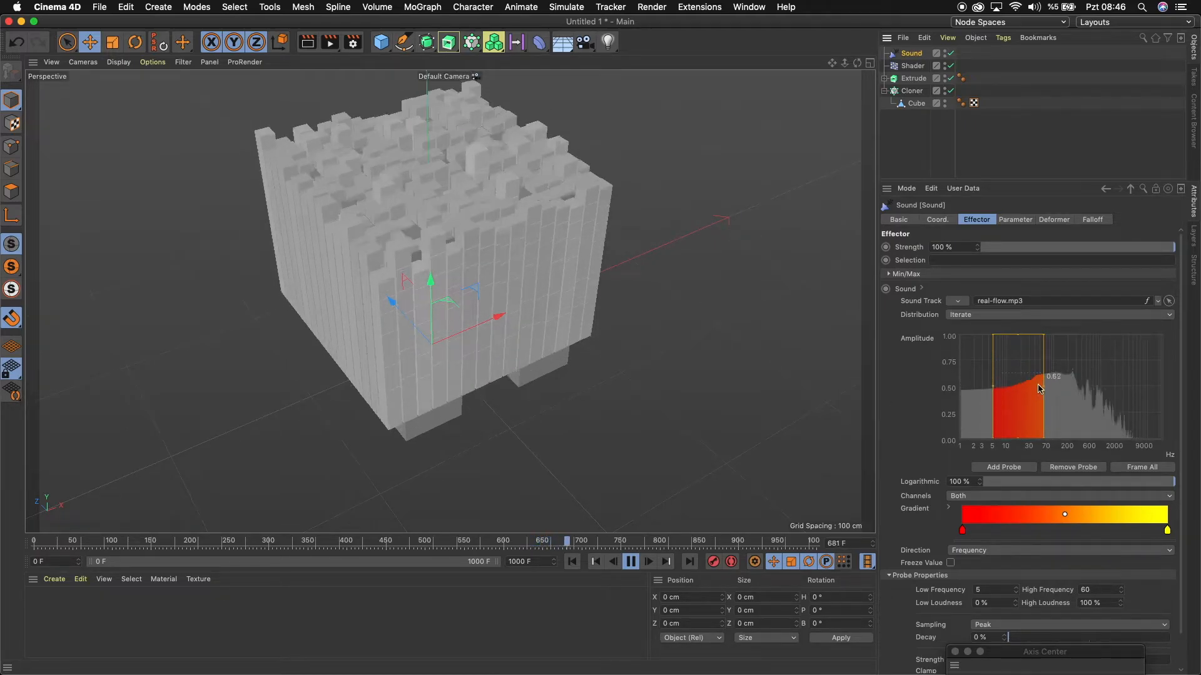
{"action": "left_click_drag", "start_coordinate": [1046, 390], "coordinate": [1089, 391]}
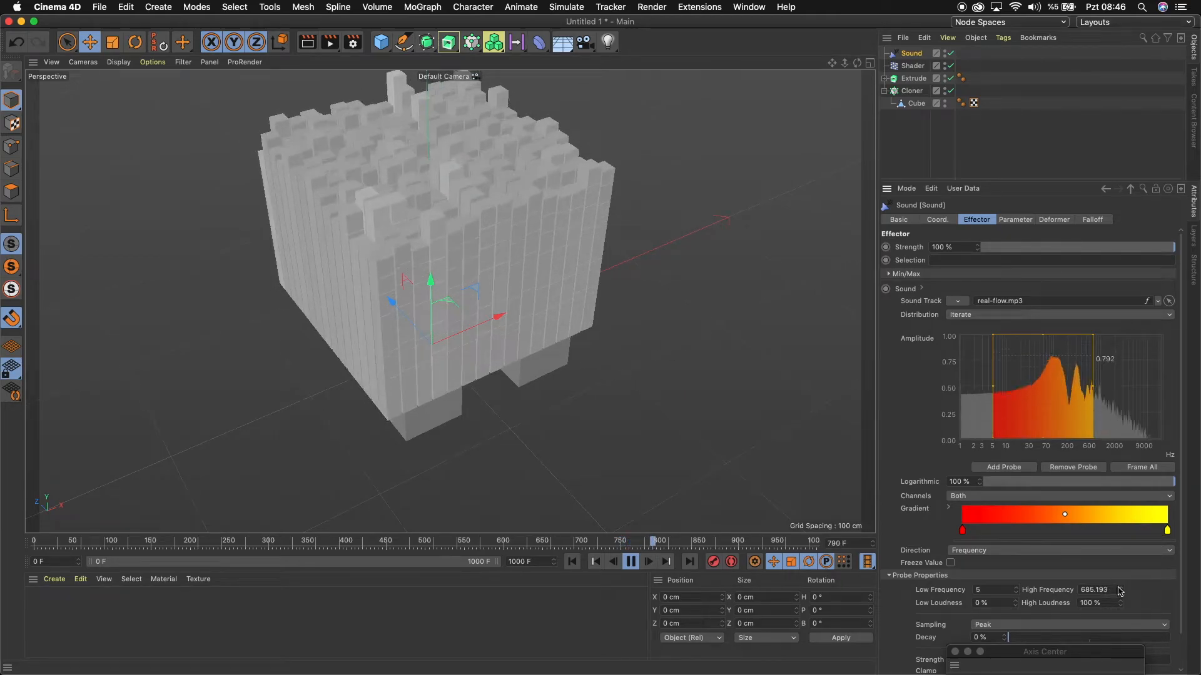
{"action": "left_click_drag", "start_coordinate": [1120, 590], "coordinate": [1120, 586]}
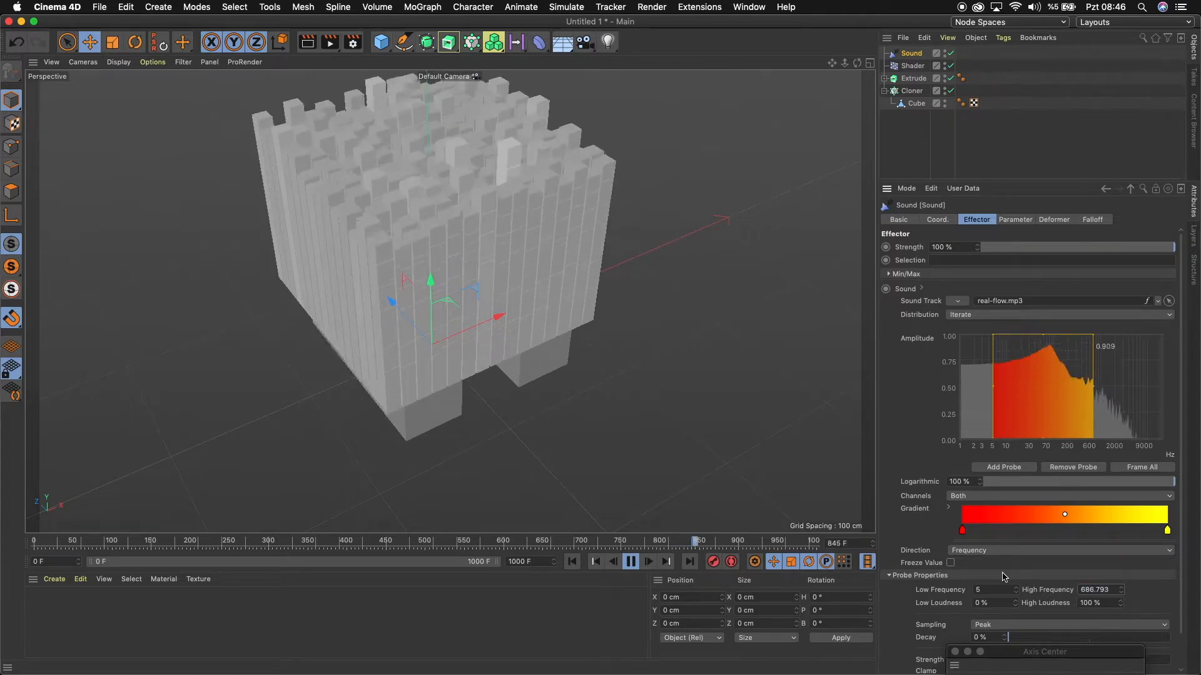
Stop playback, set the Sound probe's high frequency to 60, and return the animation to frame 0.
{"action": "left_click", "coordinate": [630, 562]}
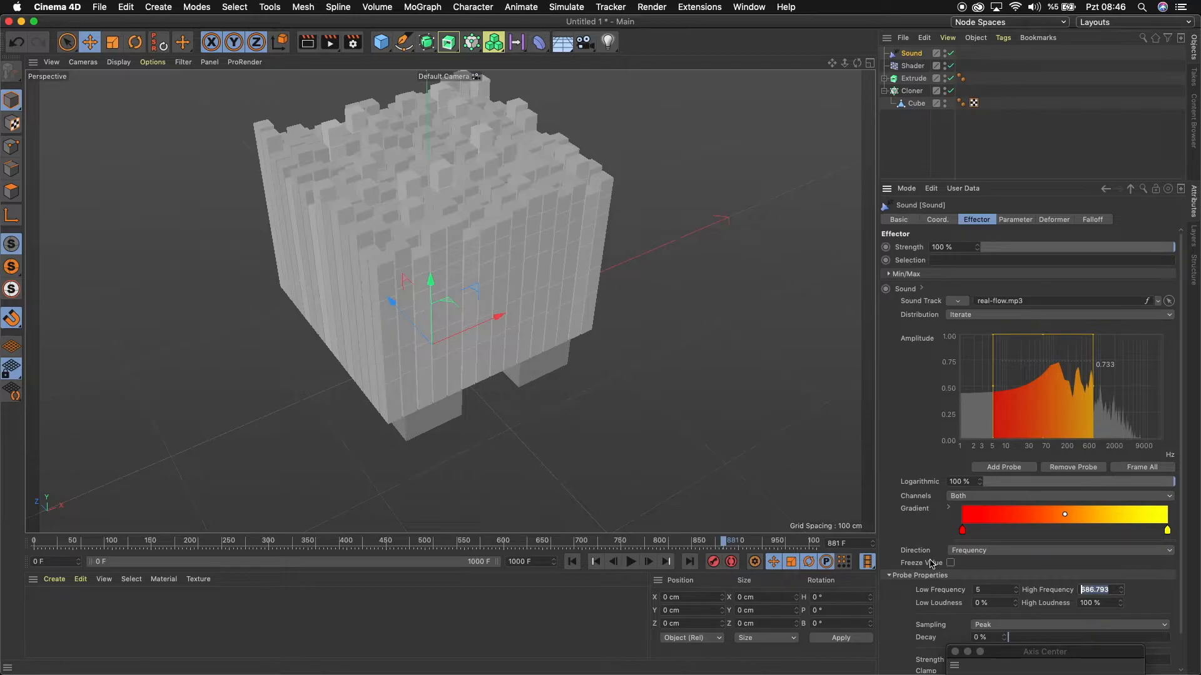
{"action": "key", "text": "Return"}
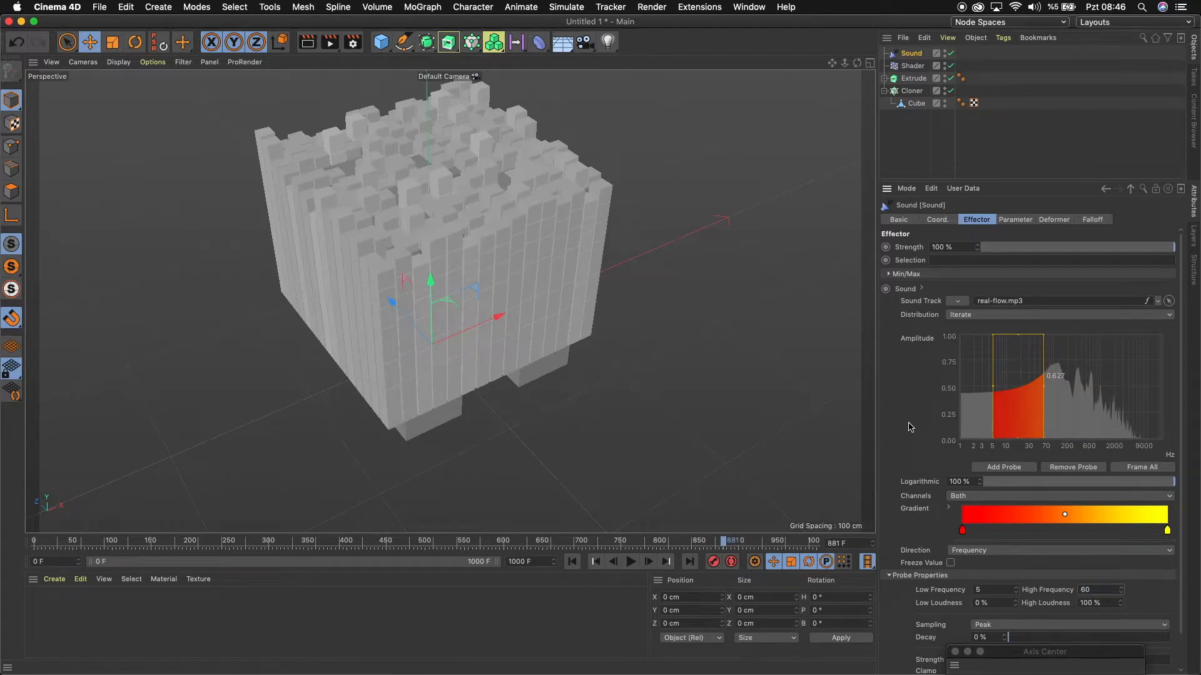
{"action": "left_click", "coordinate": [573, 564]}
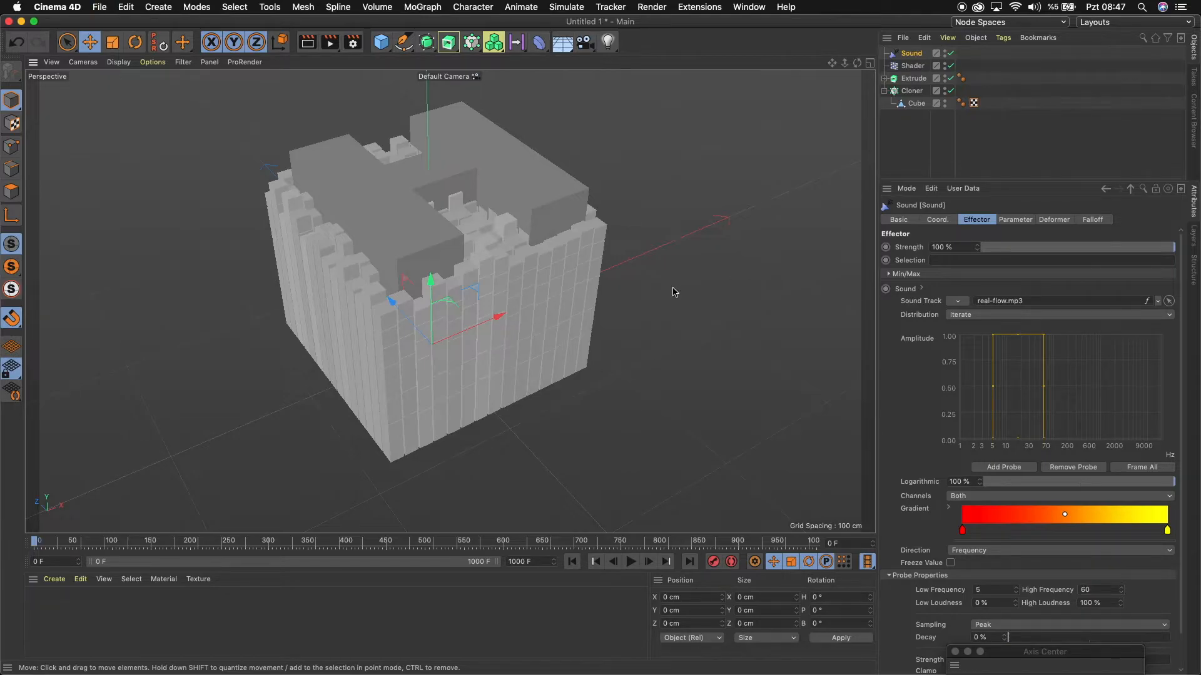
Save the project to the desktop folder as Untitled 1.c4d.
{"action": "key", "text": "super+s"}
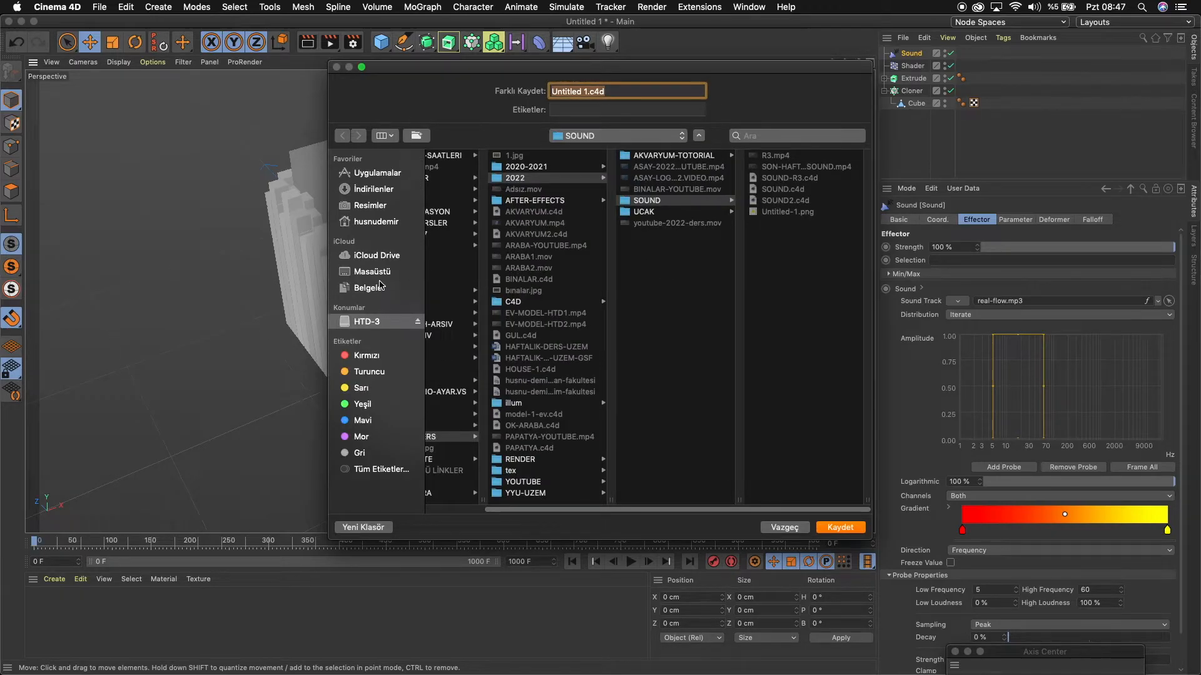
{"action": "left_click", "coordinate": [380, 273]}
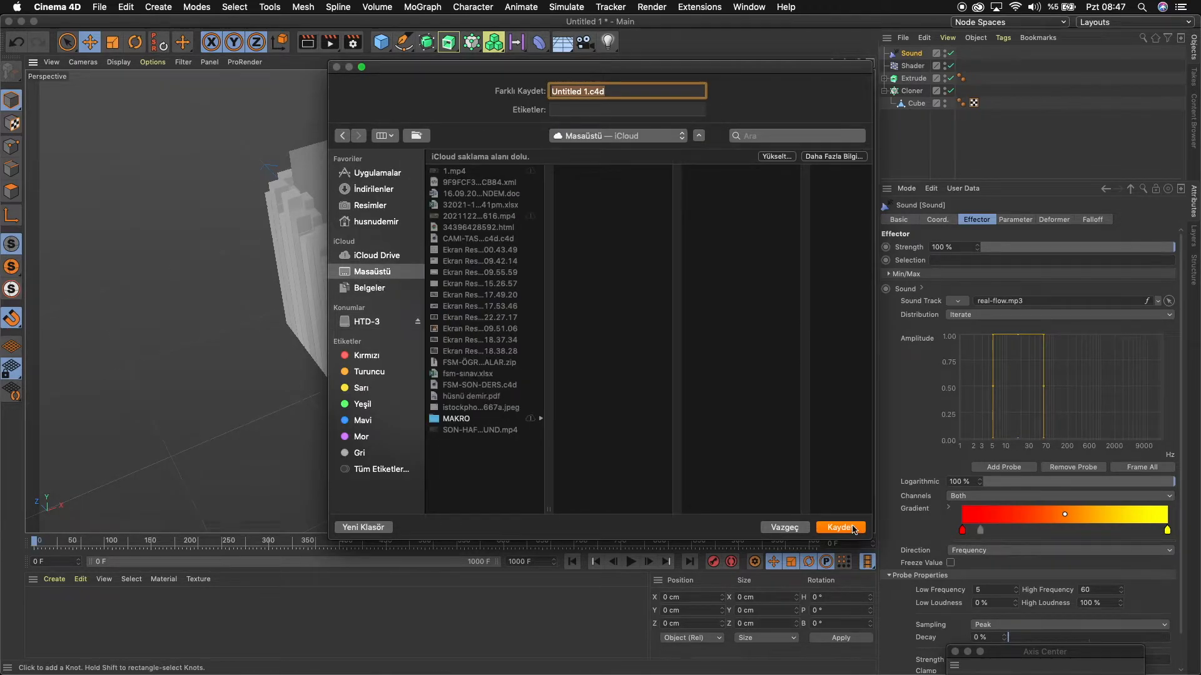
{"action": "left_click", "coordinate": [839, 528]}
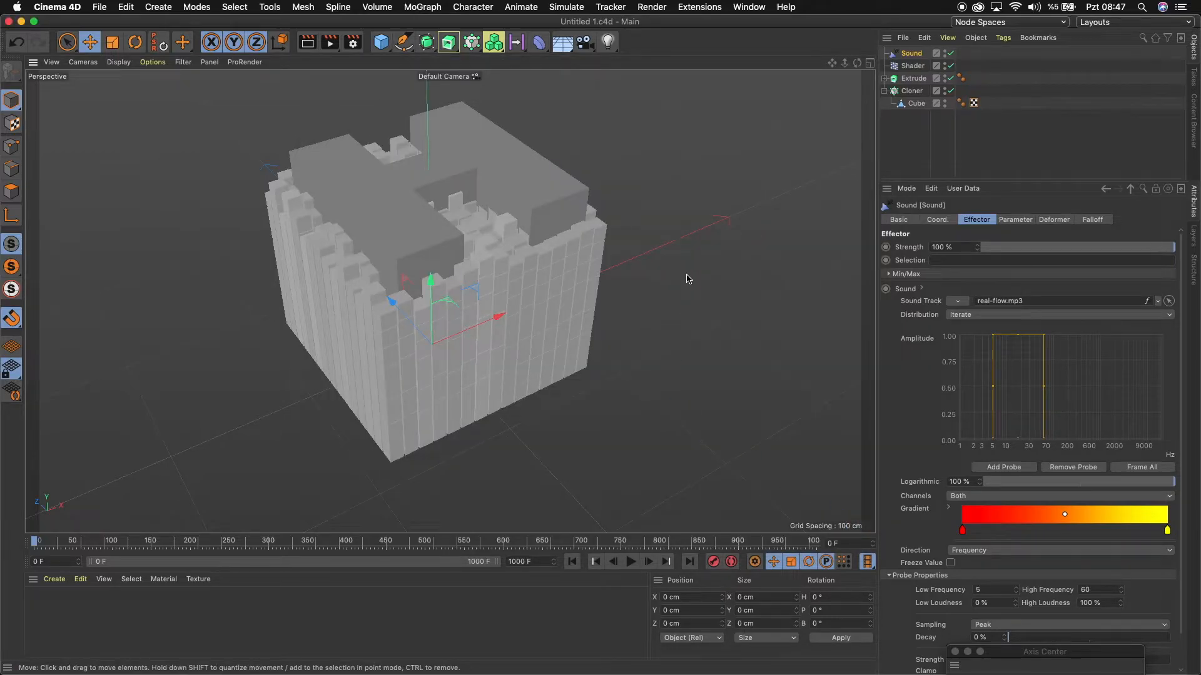
Collapse the Cloner's hierarchy and rename the Extrude object as H.
{"action": "left_click", "coordinate": [885, 91]}
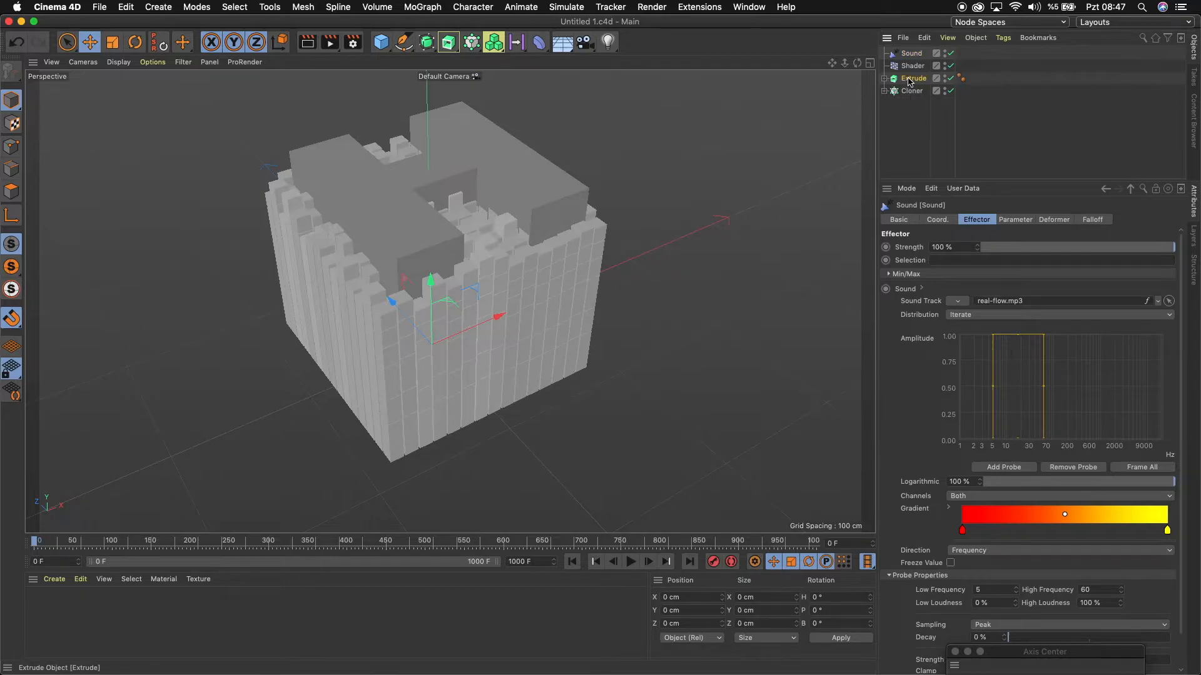
{"action": "left_click", "coordinate": [910, 80]}
{"action": "double_click", "coordinate": [918, 79]}
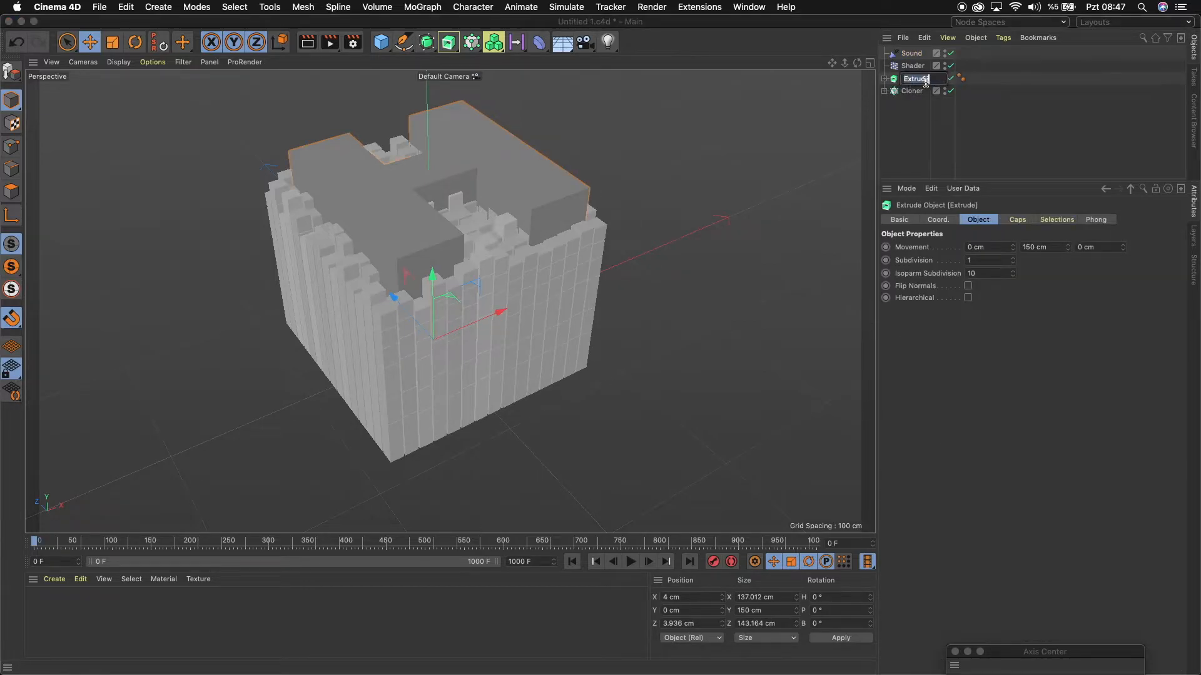
{"action": "type", "text": "H"}
{"action": "key", "text": "Return"}
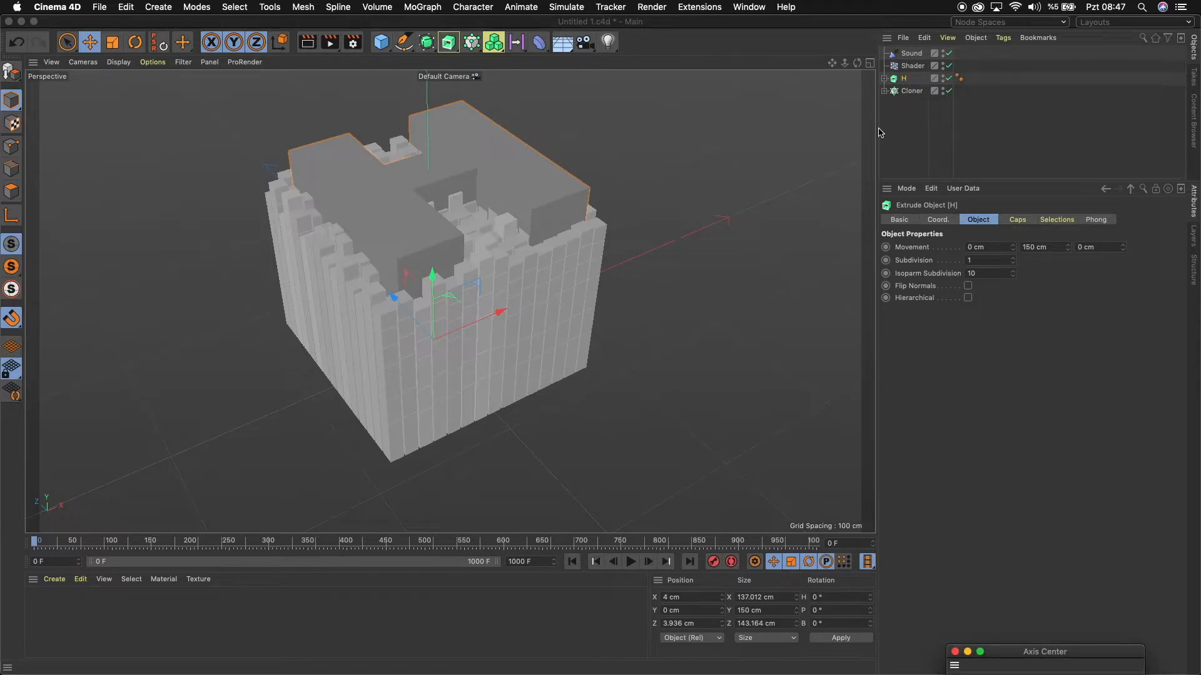
Create a new orange material with colour H 40°, S 100%, V 100% and its Reflectance channel disabled.
{"action": "left_click_drag", "start_coordinate": [857, 64], "coordinate": [836, 71]}
{"action": "double_click", "coordinate": [123, 626]}
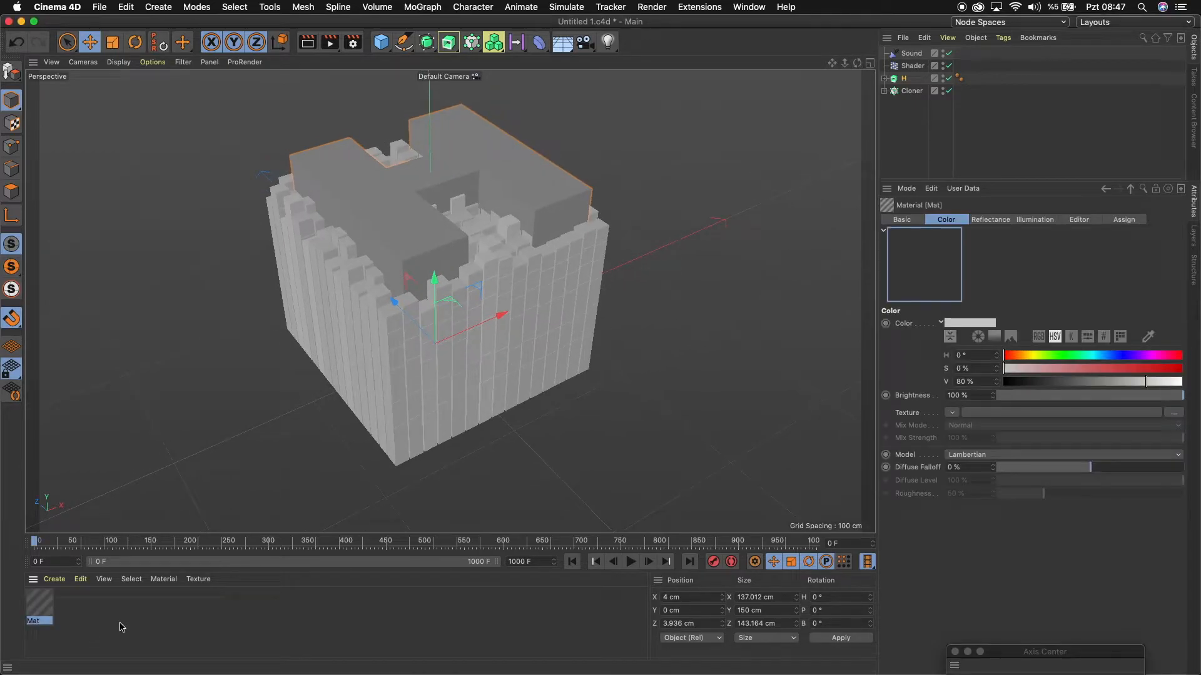
{"action": "double_click", "coordinate": [45, 610]}
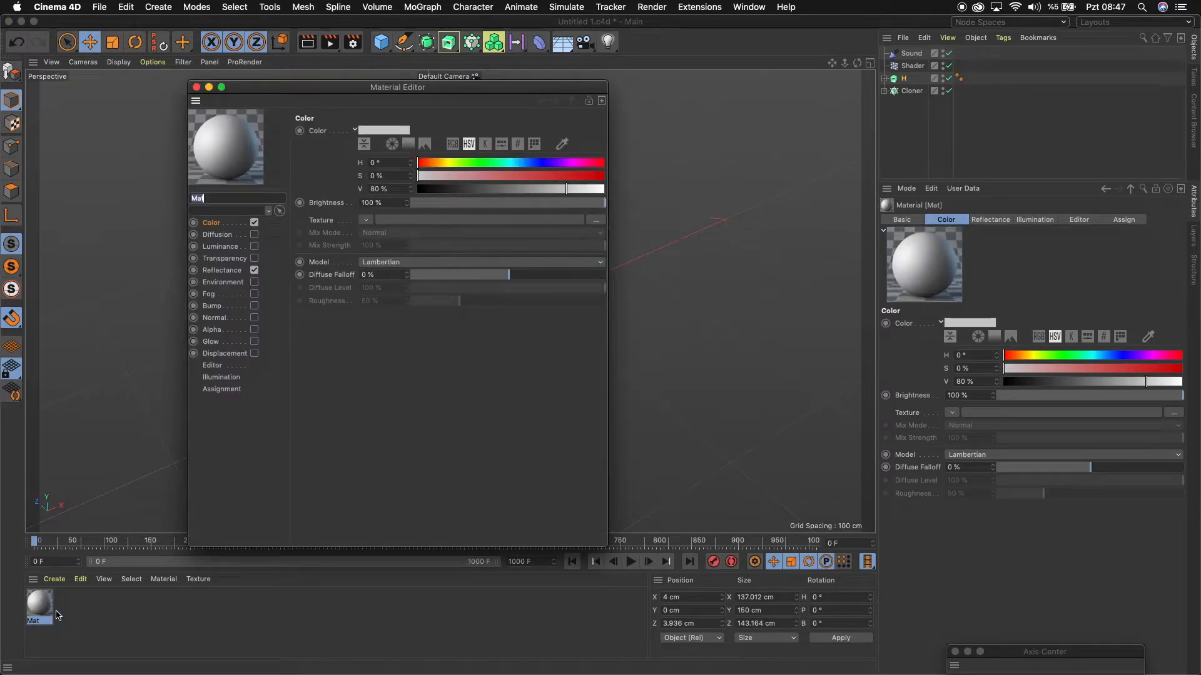
{"action": "left_click_drag", "start_coordinate": [439, 162], "coordinate": [616, 191]}
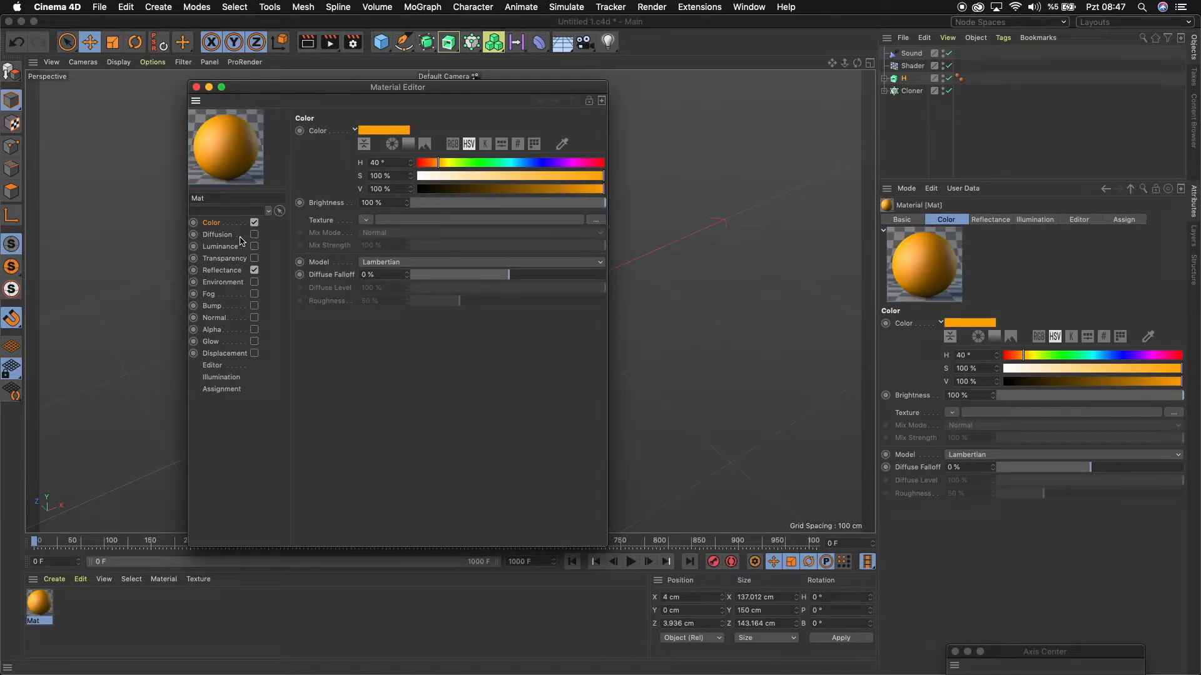
{"action": "left_click", "coordinate": [255, 271]}
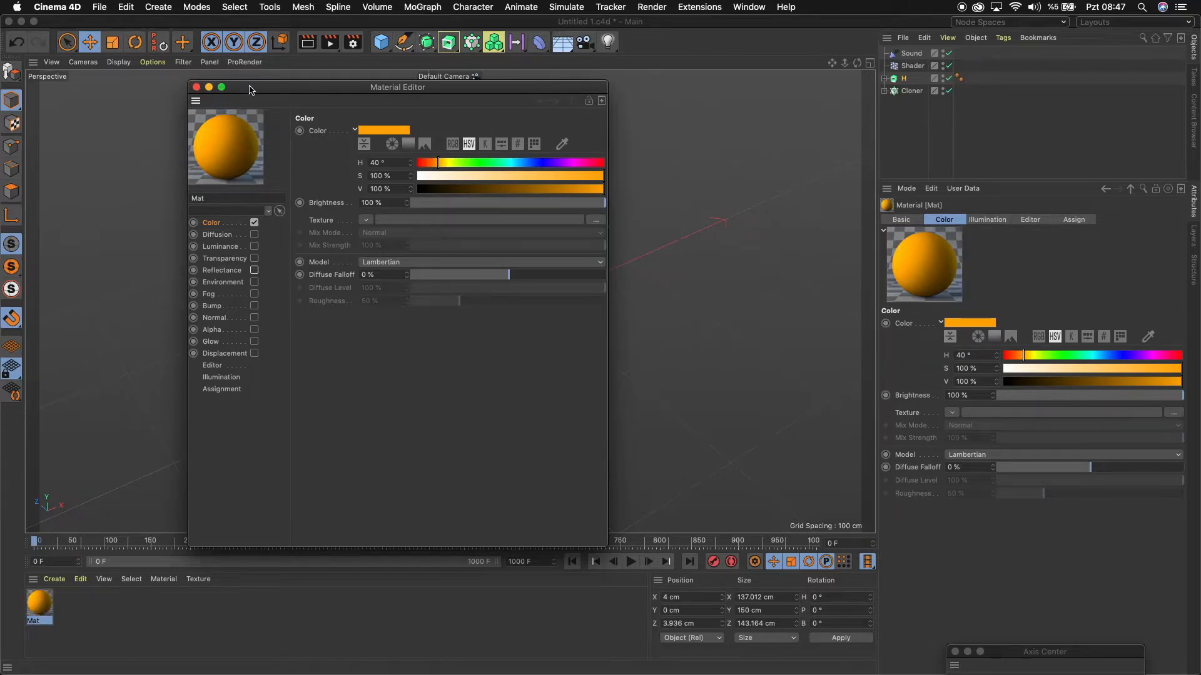
{"action": "left_click", "coordinate": [196, 87]}
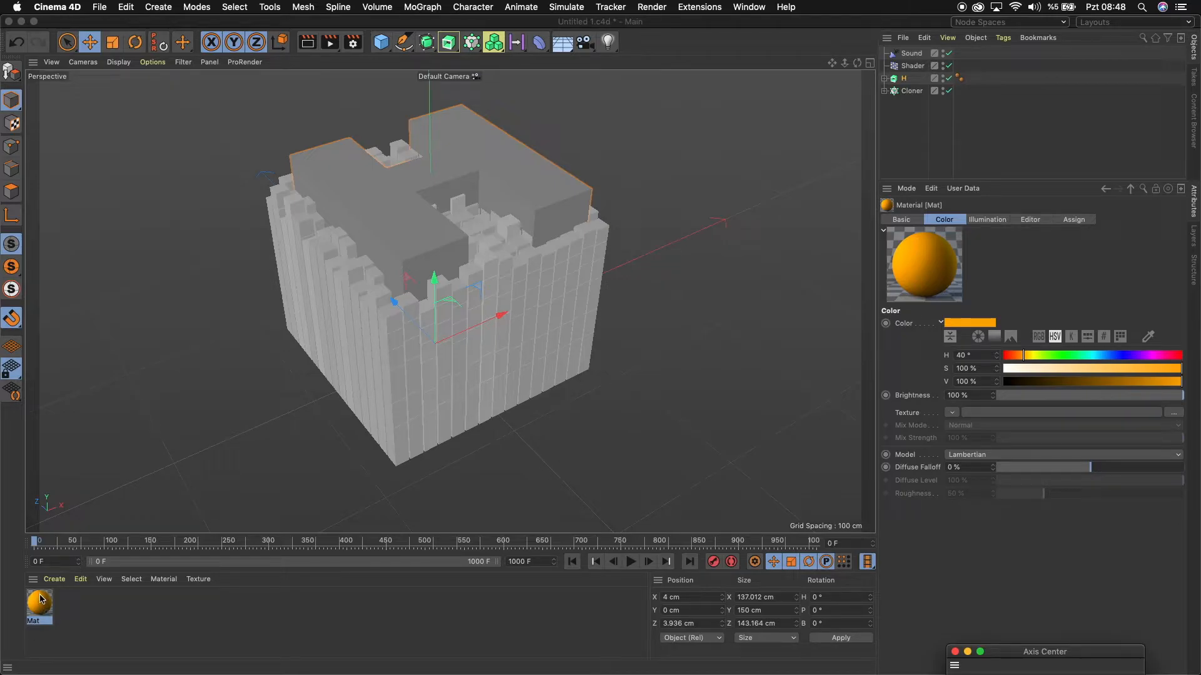
Duplicate the orange material and set the copy's colour to a blue of H 212°, S 72%, V 65%.
{"action": "left_click_drag", "start_coordinate": [40, 598], "coordinate": [70, 603], "text": "ctrl"}
{"action": "double_click", "coordinate": [67, 603]}
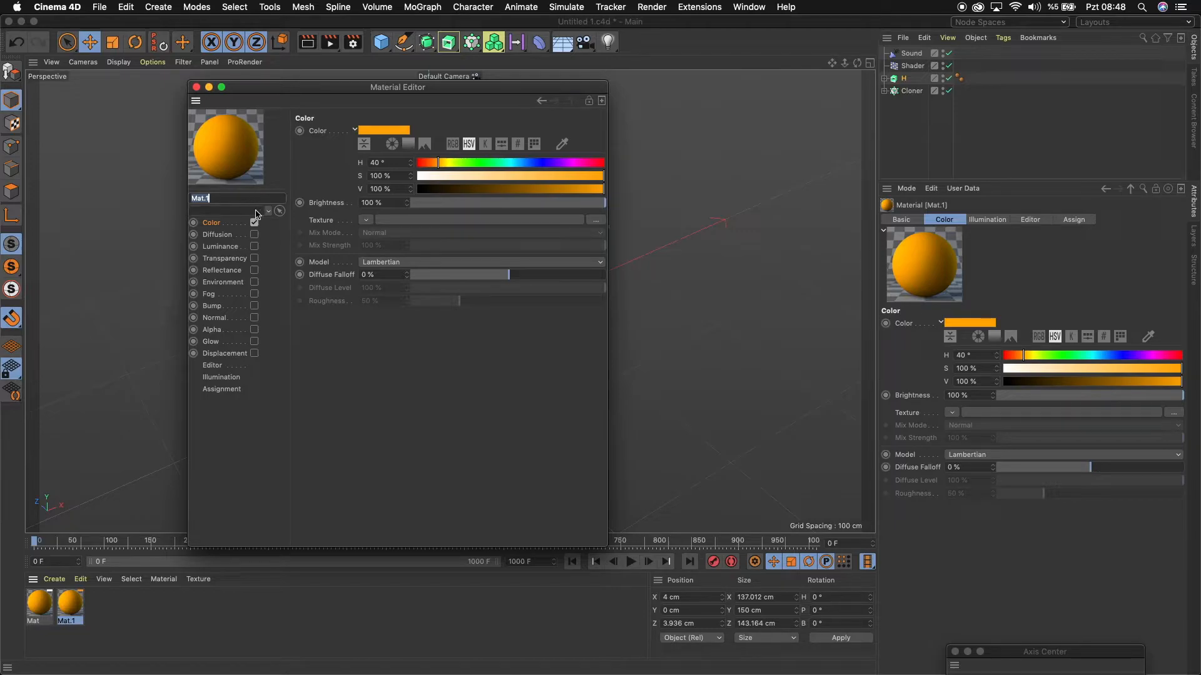
{"action": "mouse_move", "coordinate": [510, 164]}
{"action": "left_mouse_down"}
{"action": "mouse_move", "coordinate": [542, 165]}
{"action": "mouse_move", "coordinate": [508, 188]}
{"action": "left_mouse_up"}
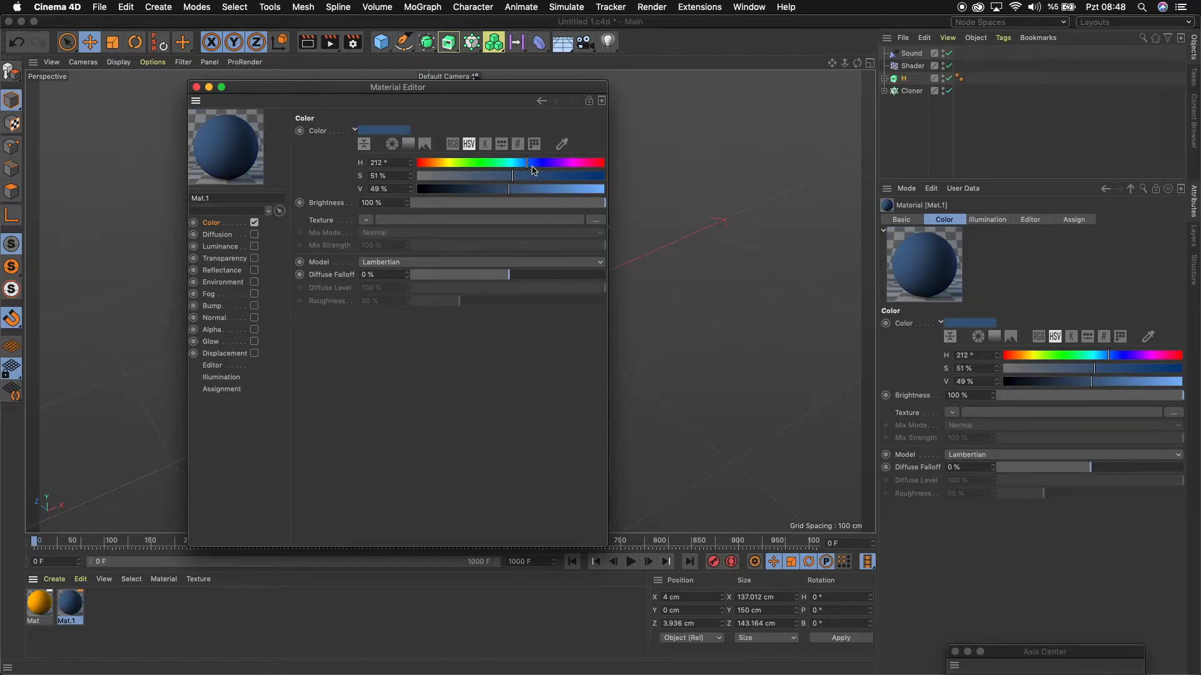
{"action": "left_click", "coordinate": [539, 190]}
{"action": "left_click_drag", "start_coordinate": [539, 176], "coordinate": [552, 176]}
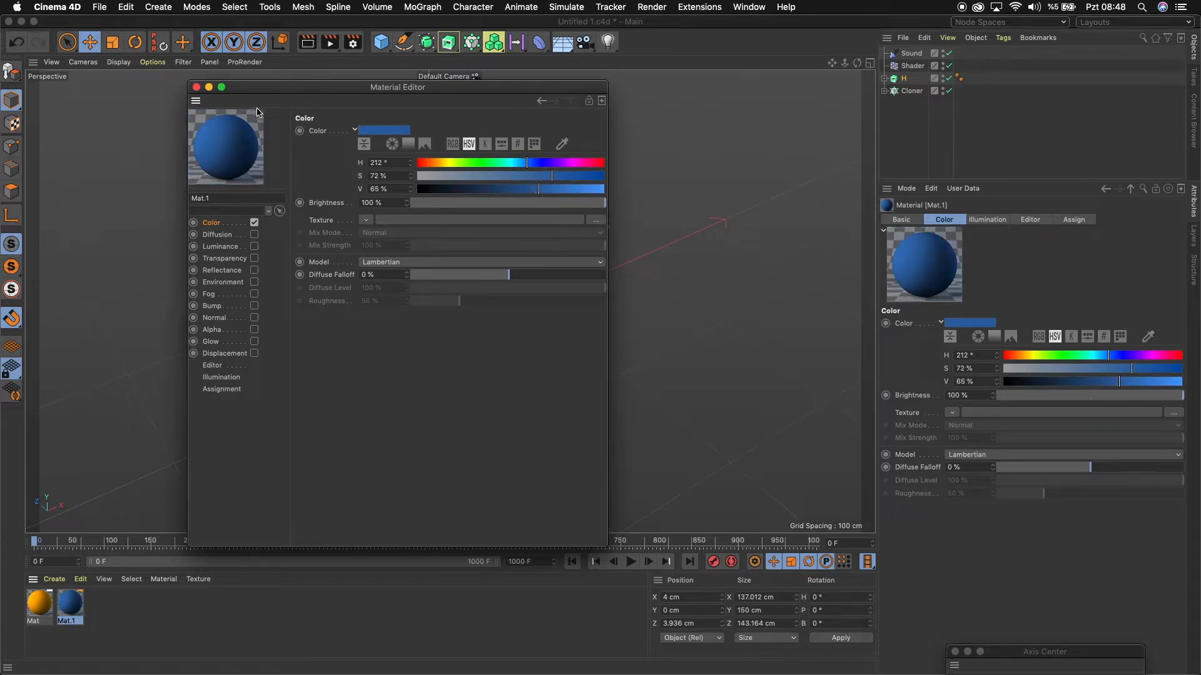
{"action": "left_click", "coordinate": [196, 88]}
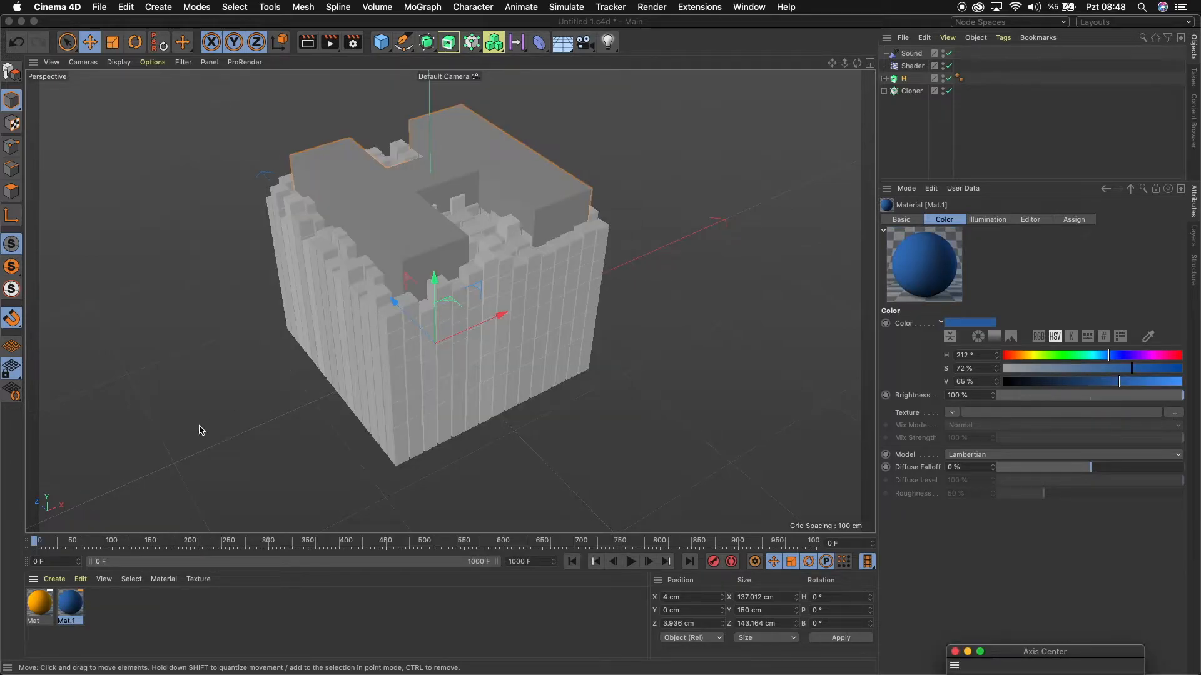
Apply the orange material to the H object and the blue material to the Cloner.
{"action": "left_click_drag", "start_coordinate": [41, 608], "coordinate": [899, 78]}
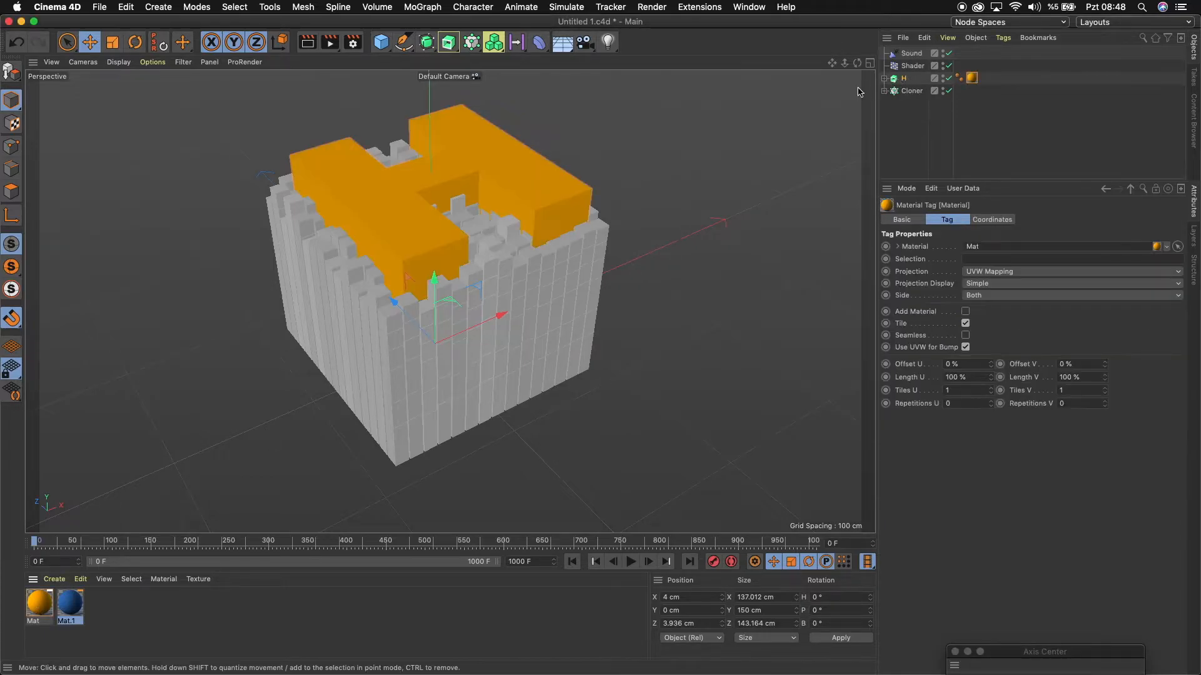
{"action": "left_click_drag", "start_coordinate": [74, 601], "coordinate": [913, 92]}
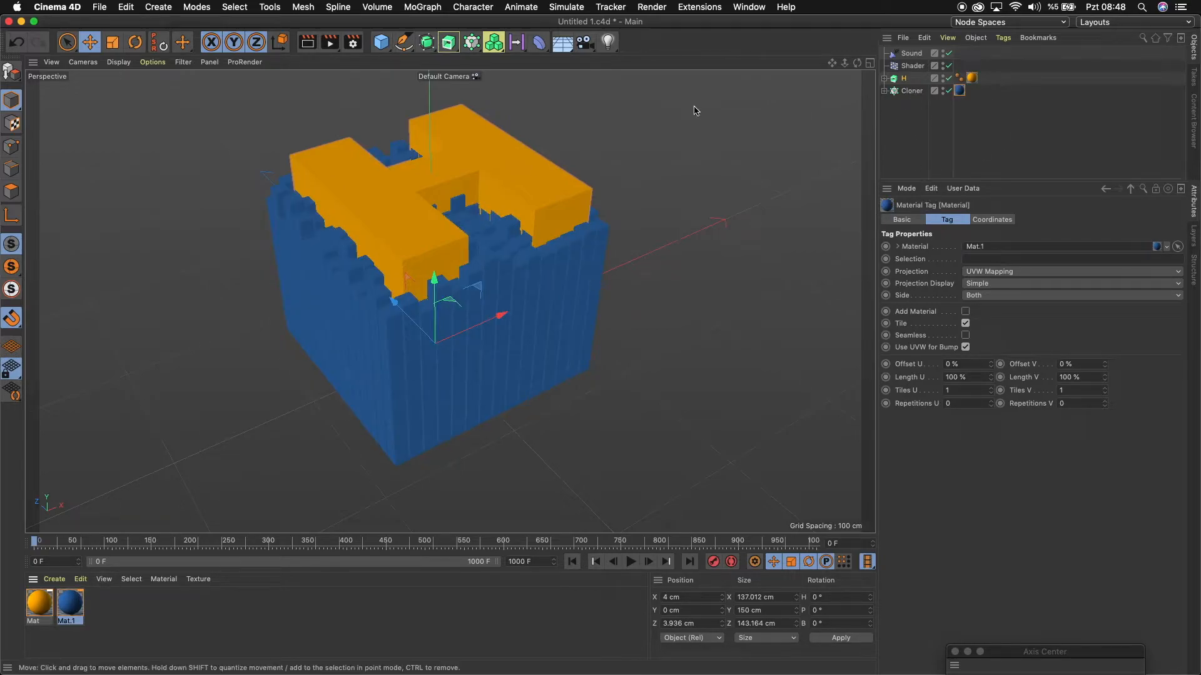
Add a Boole object and make H its first child and the Cloner its second child.
{"action": "left_click", "coordinate": [451, 42]}
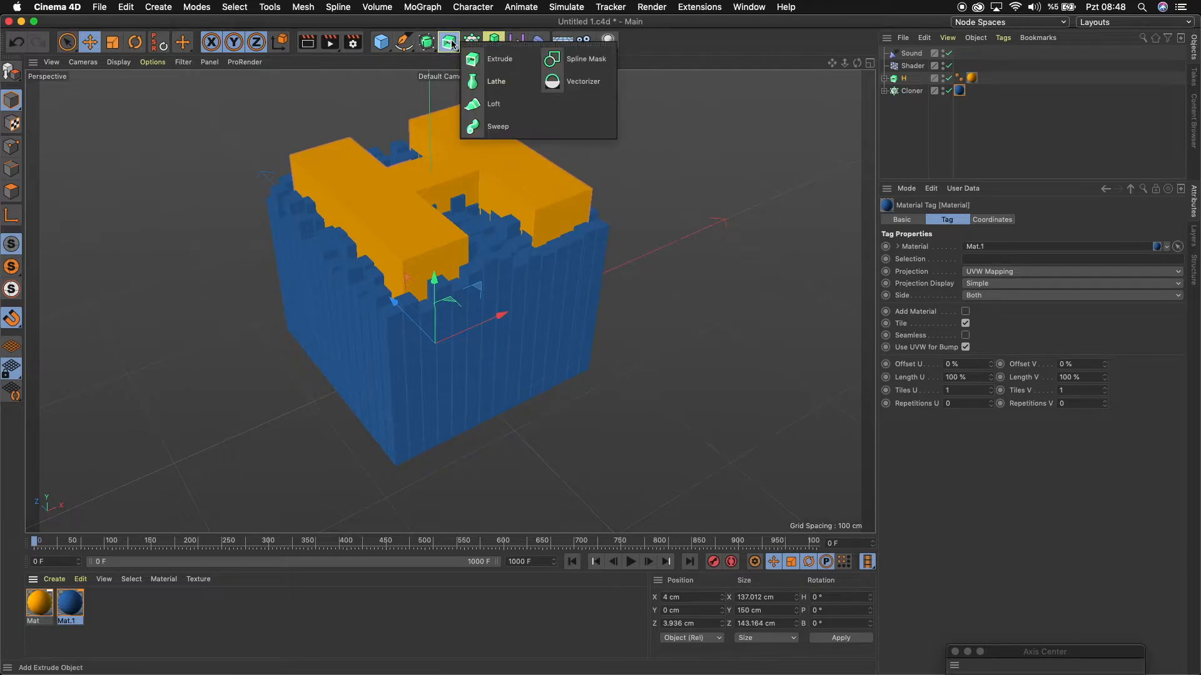
{"action": "left_click", "coordinate": [477, 44]}
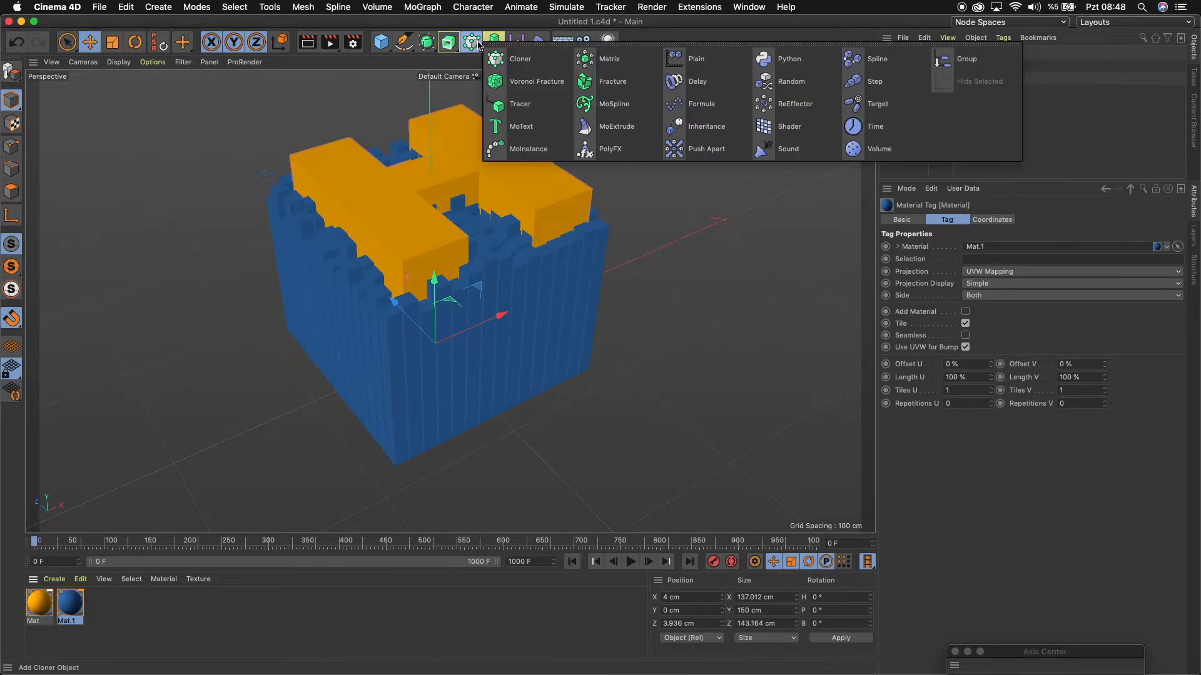
{"action": "left_click", "coordinate": [409, 102]}
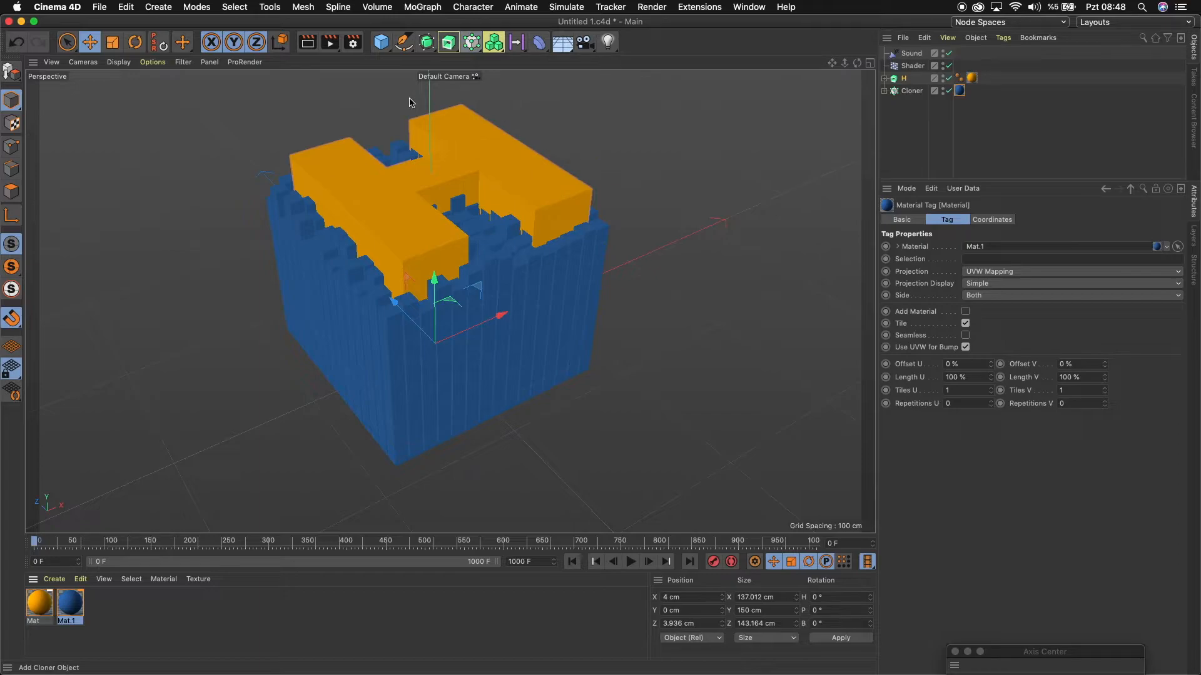
{"action": "left_click", "coordinate": [428, 43]}
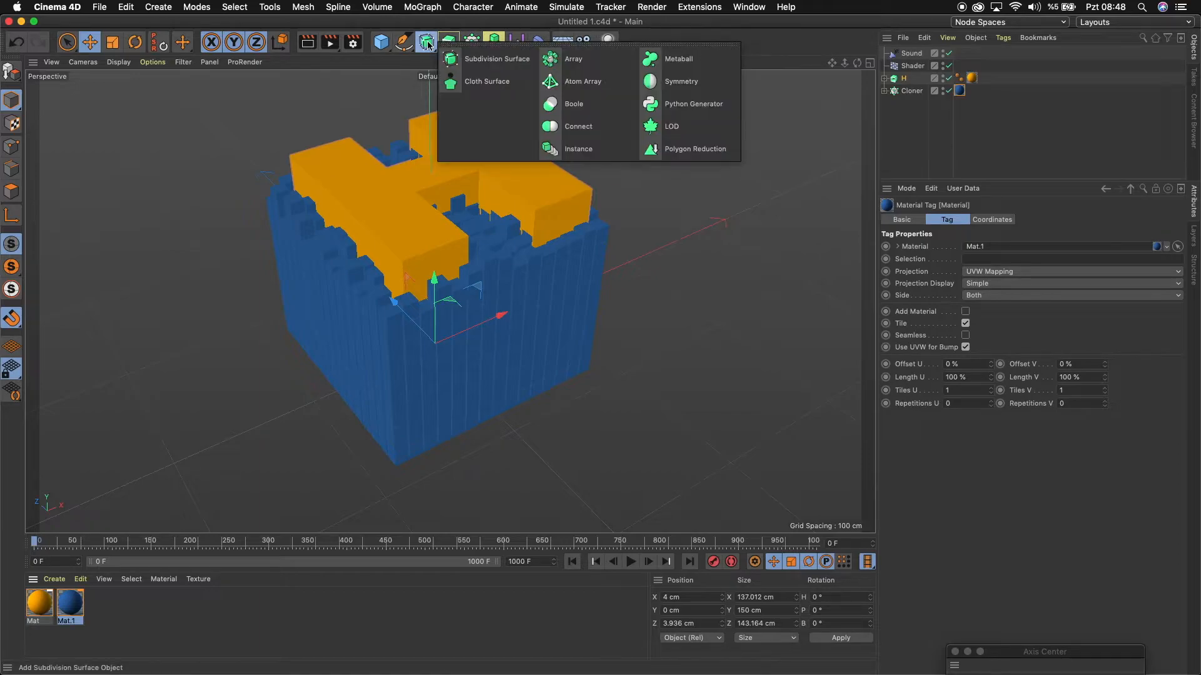
{"action": "left_click", "coordinate": [578, 104]}
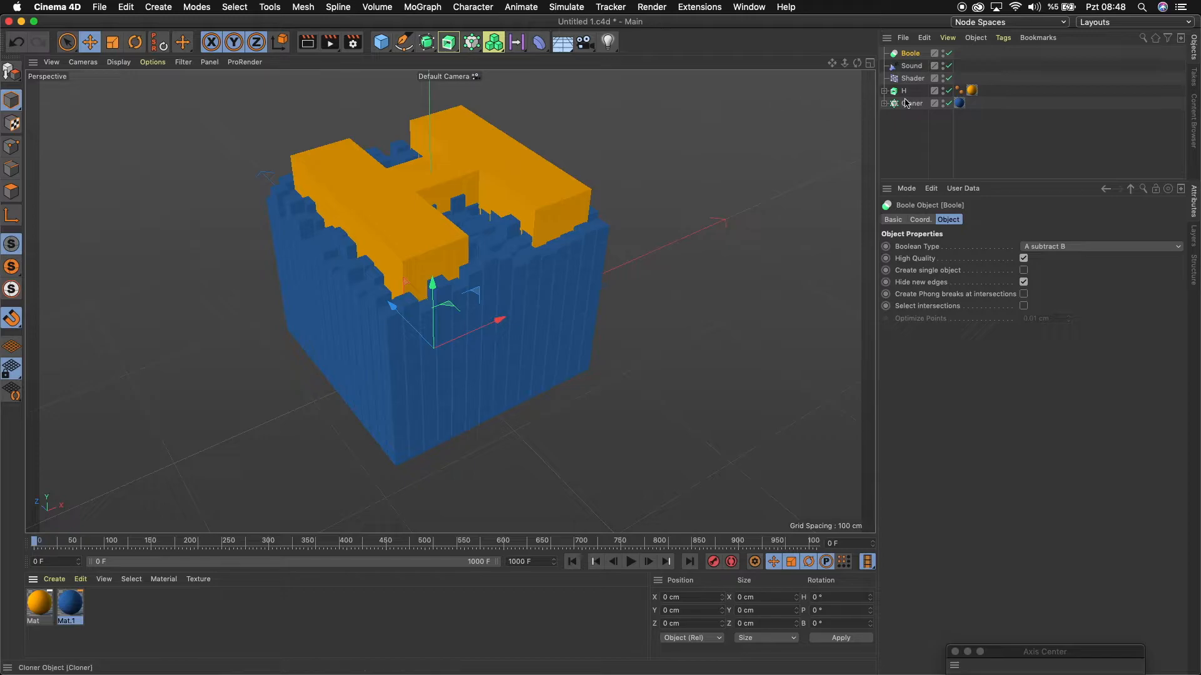
{"action": "mouse_move", "coordinate": [900, 94]}
{"action": "left_mouse_down"}
{"action": "mouse_move", "coordinate": [912, 55]}
{"action": "mouse_move", "coordinate": [905, 80]}
{"action": "left_mouse_up"}
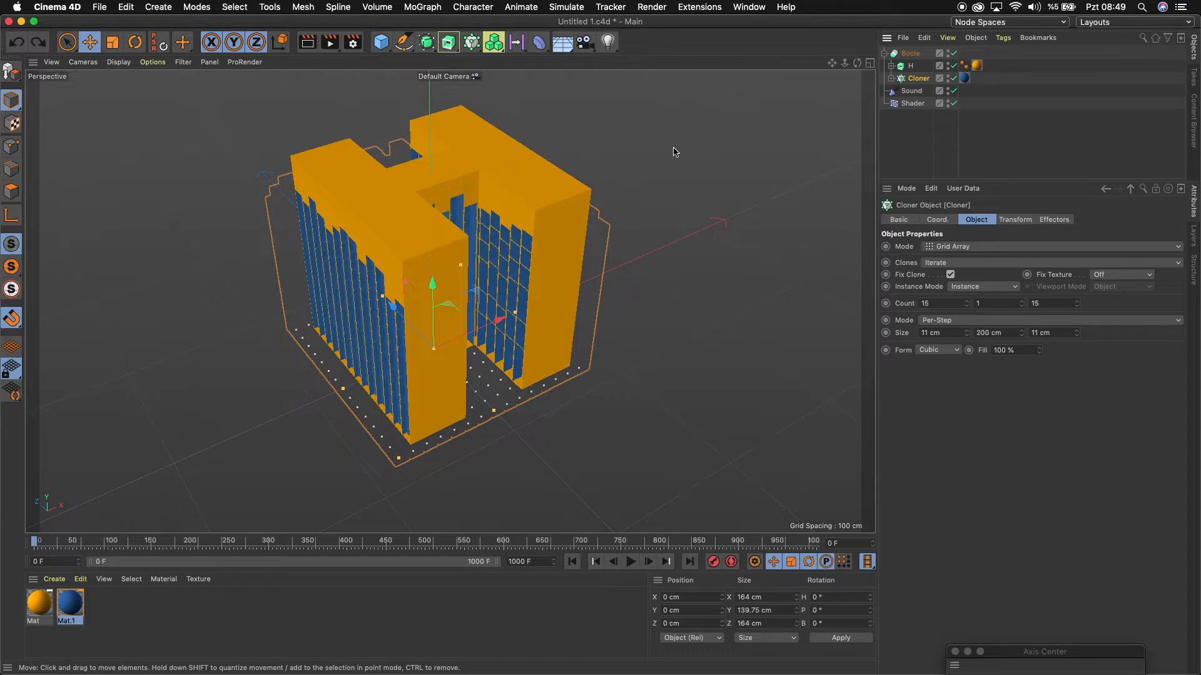
Set the Boole object's Boolean Type to A intersect B and disable its High Quality option.
{"action": "left_click", "coordinate": [910, 55]}
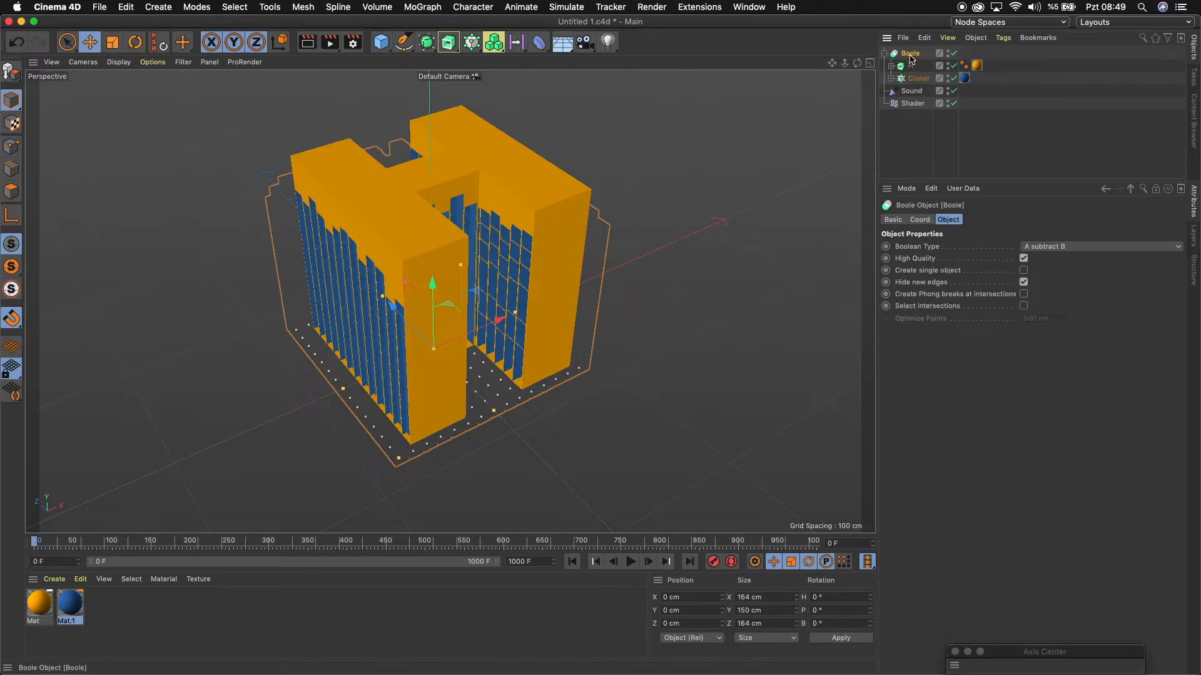
{"action": "left_click", "coordinate": [1064, 248]}
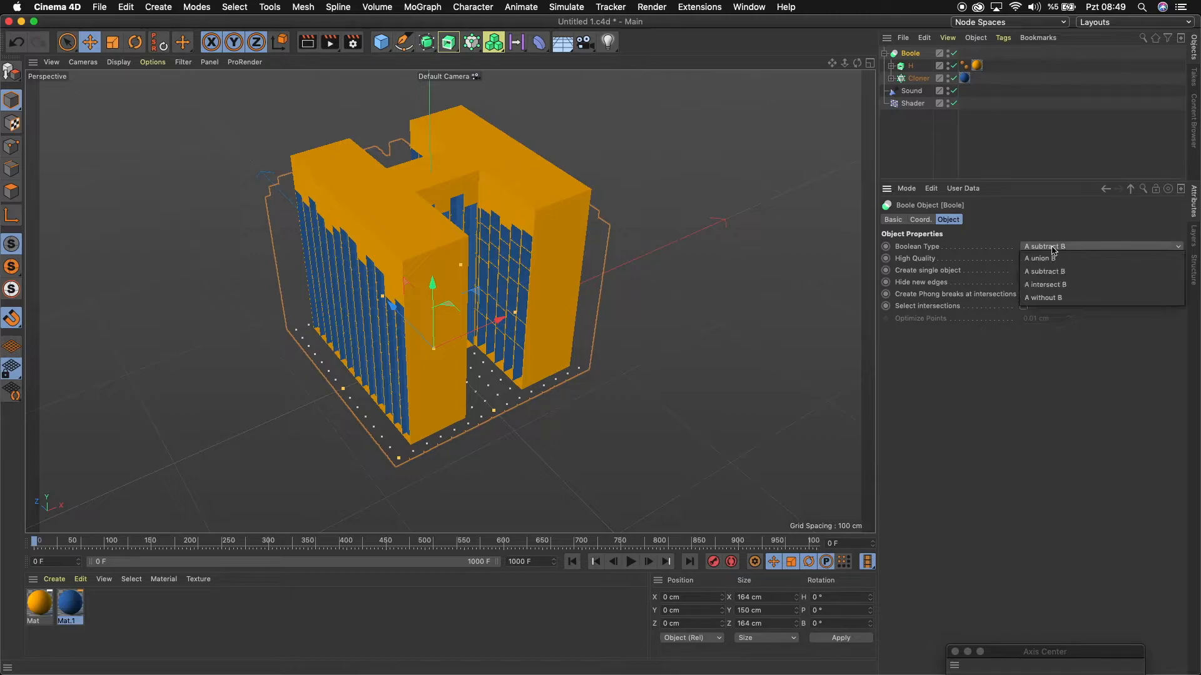
{"action": "left_click", "coordinate": [1064, 289]}
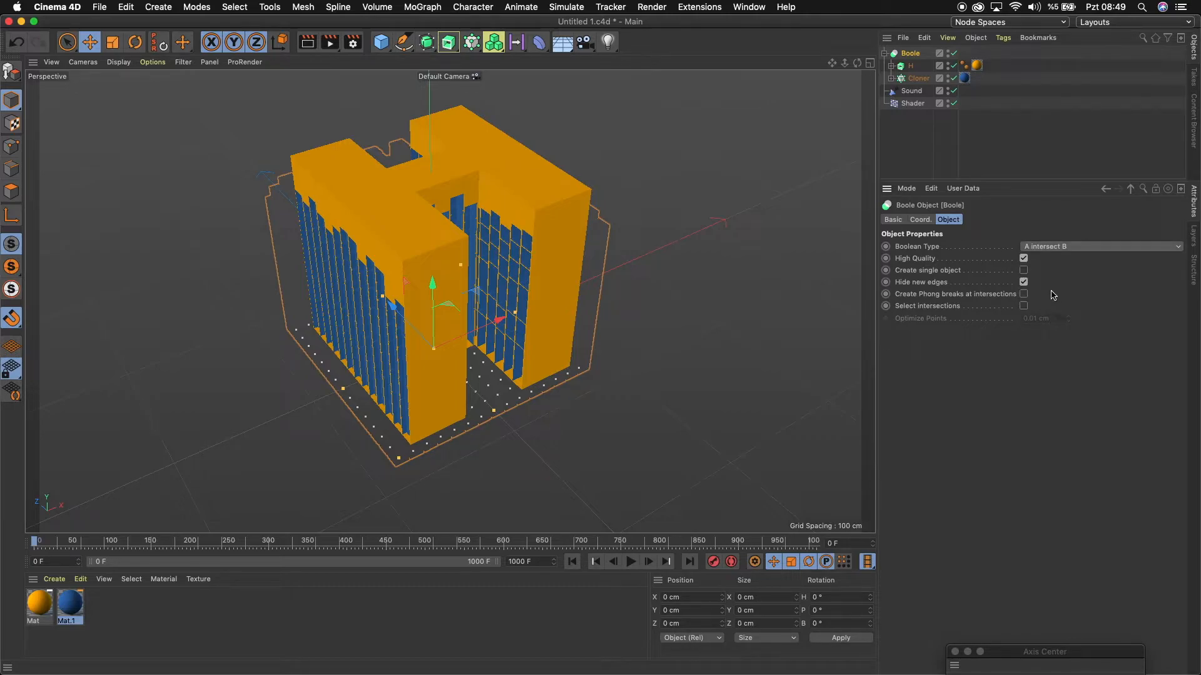
{"action": "left_click", "coordinate": [1023, 258]}
{"action": "left_click", "coordinate": [1024, 259]}
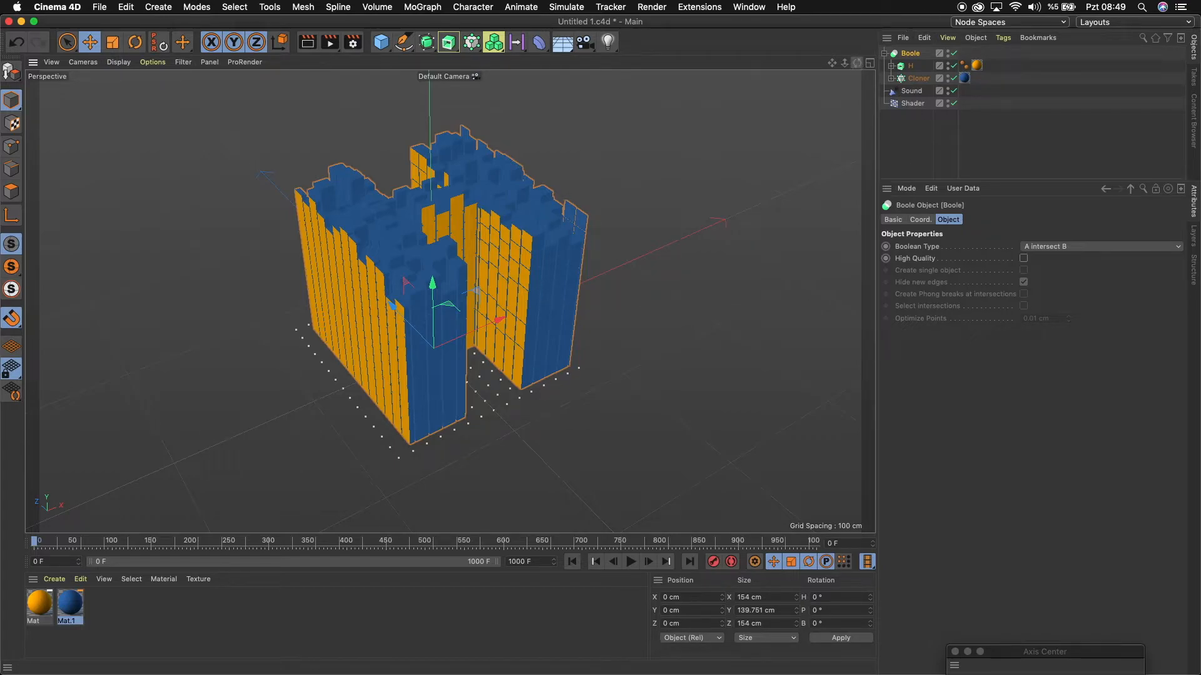
{"action": "left_click_drag", "start_coordinate": [856, 63], "coordinate": [859, 67]}
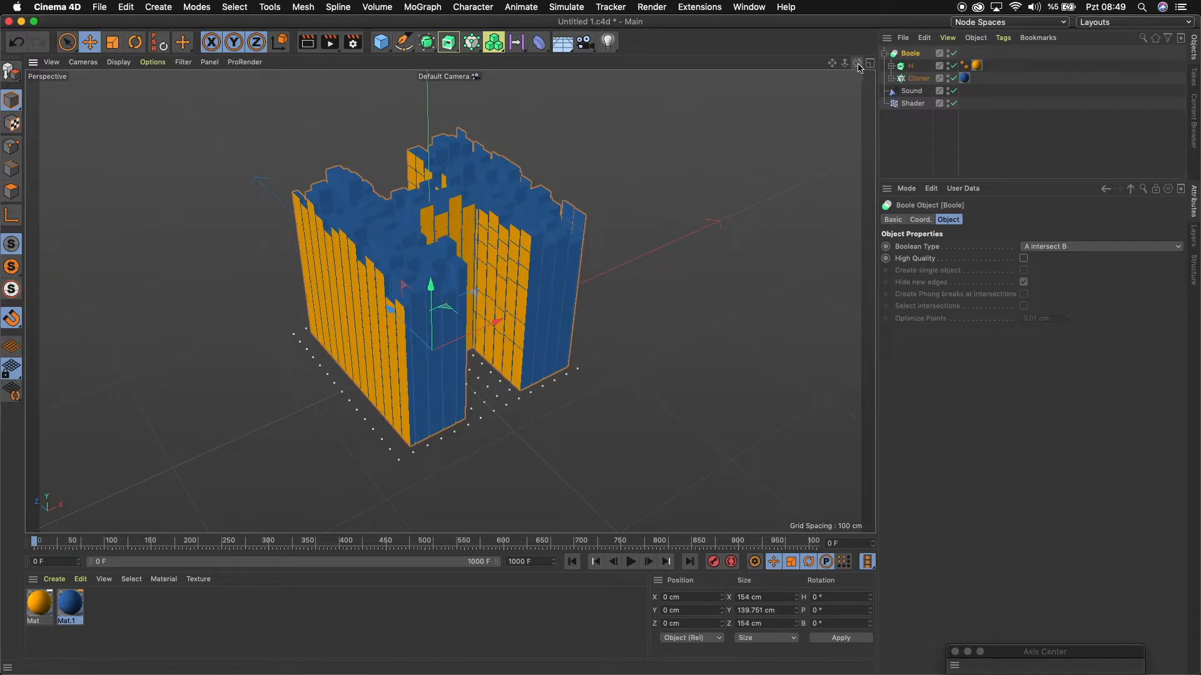
Disable the Boole object so the whole letter H and all cloned bars are shown uncut.
{"action": "left_click", "coordinate": [953, 53]}
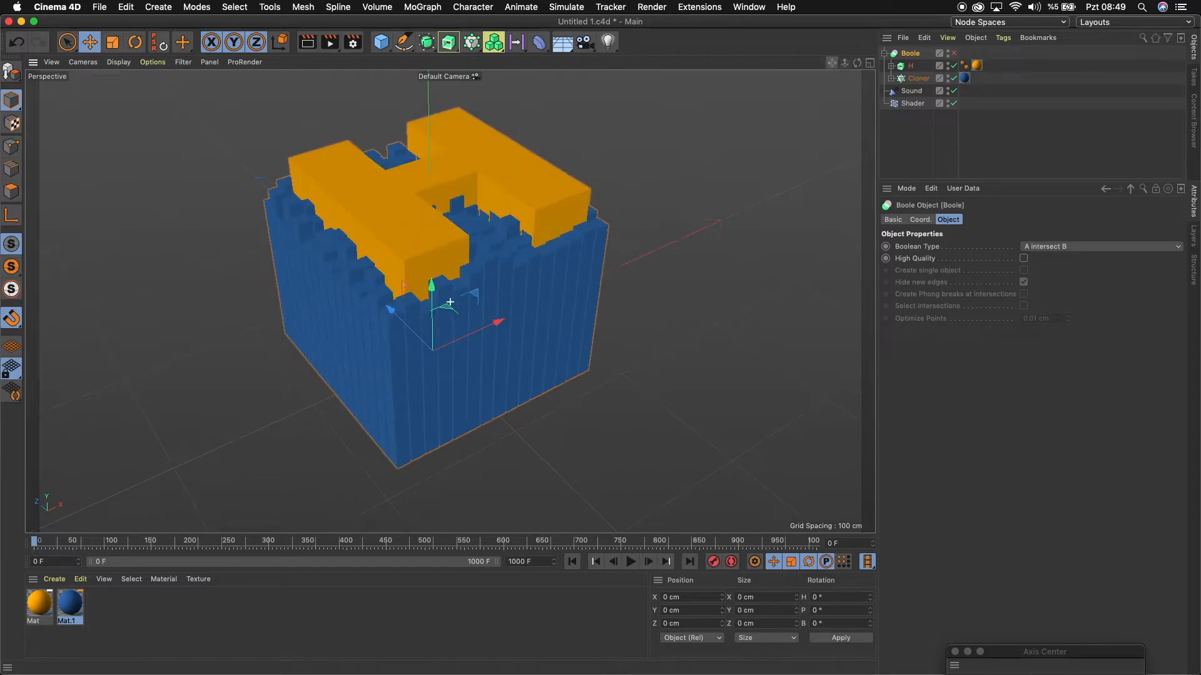
{"action": "left_click_drag", "start_coordinate": [832, 63], "coordinate": [882, 65]}
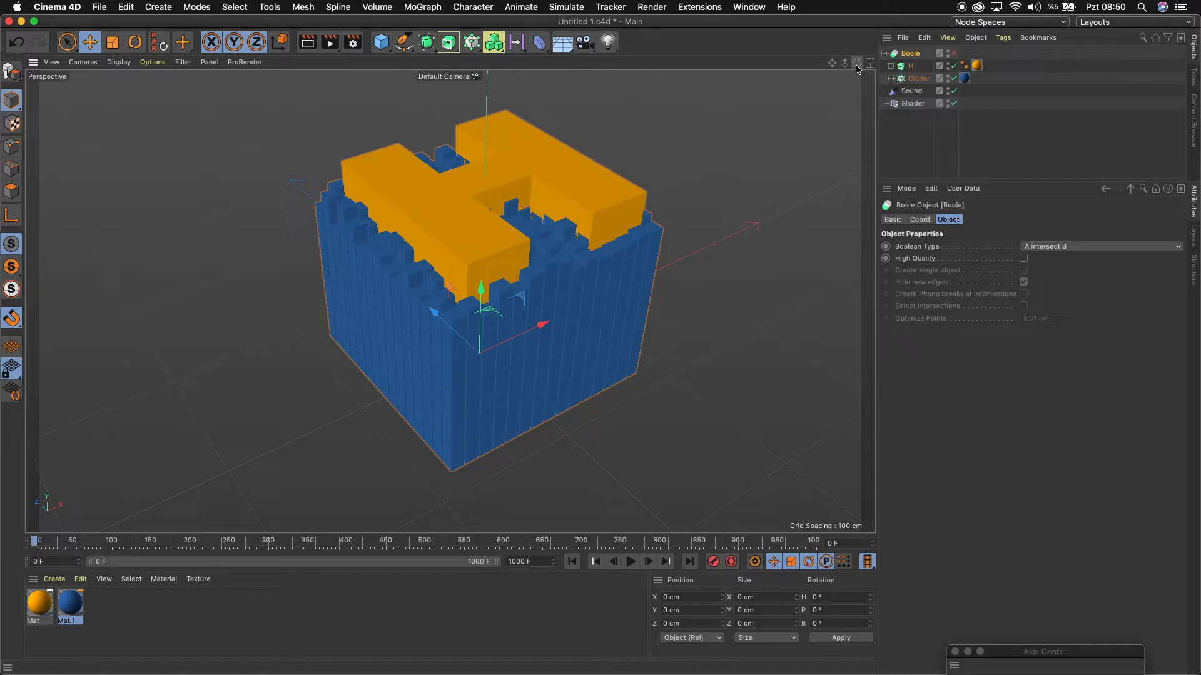
{"action": "left_click_drag", "start_coordinate": [857, 63], "coordinate": [963, 35]}
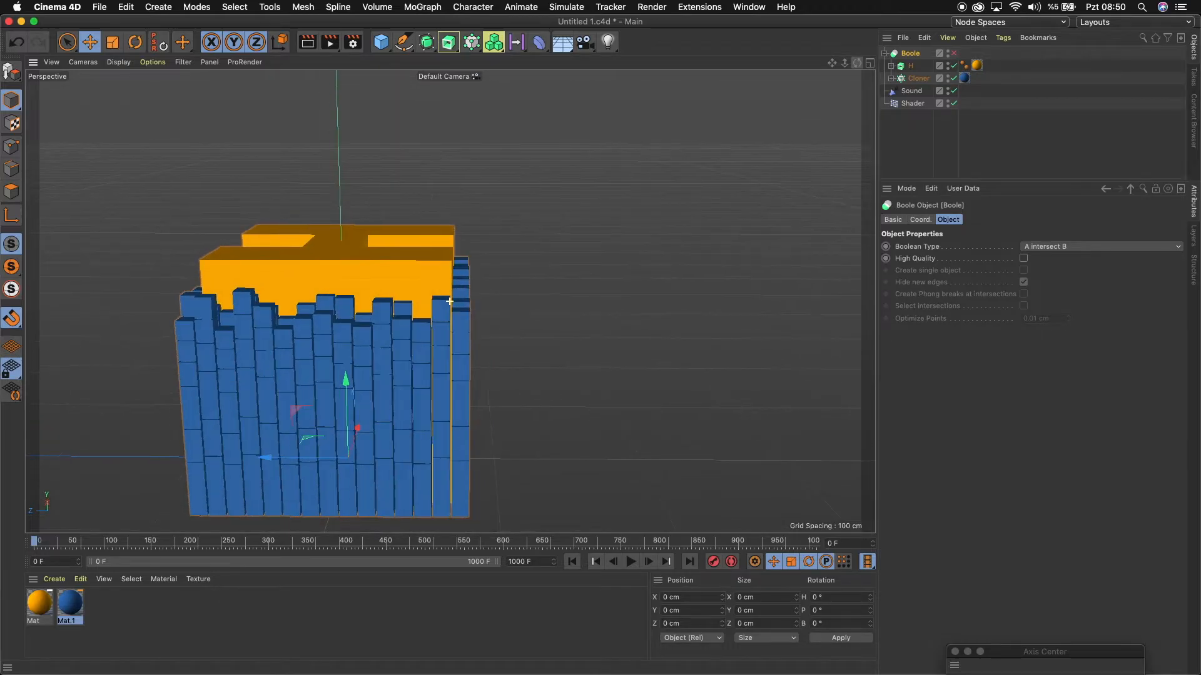
{"action": "left_click_drag", "start_coordinate": [832, 63], "coordinate": [938, 32]}
{"action": "left_click_drag", "start_coordinate": [856, 62], "coordinate": [832, 61]}
Set the Y size of the Cube inside the Cloner to 50 cm and save the project.
{"action": "left_click", "coordinate": [892, 66]}
{"action": "left_click", "coordinate": [891, 66]}
{"action": "left_click", "coordinate": [892, 78]}
{"action": "left_click", "coordinate": [919, 93]}
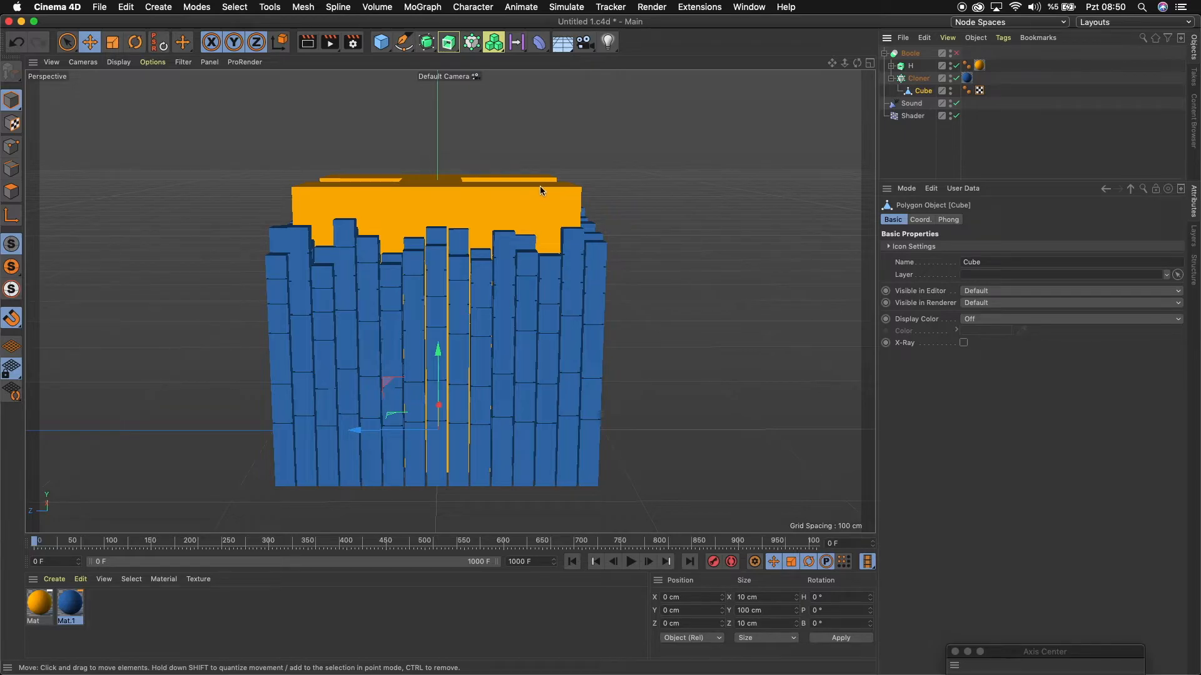
{"action": "left_click", "coordinate": [772, 615]}
{"action": "type", "text": "50"}
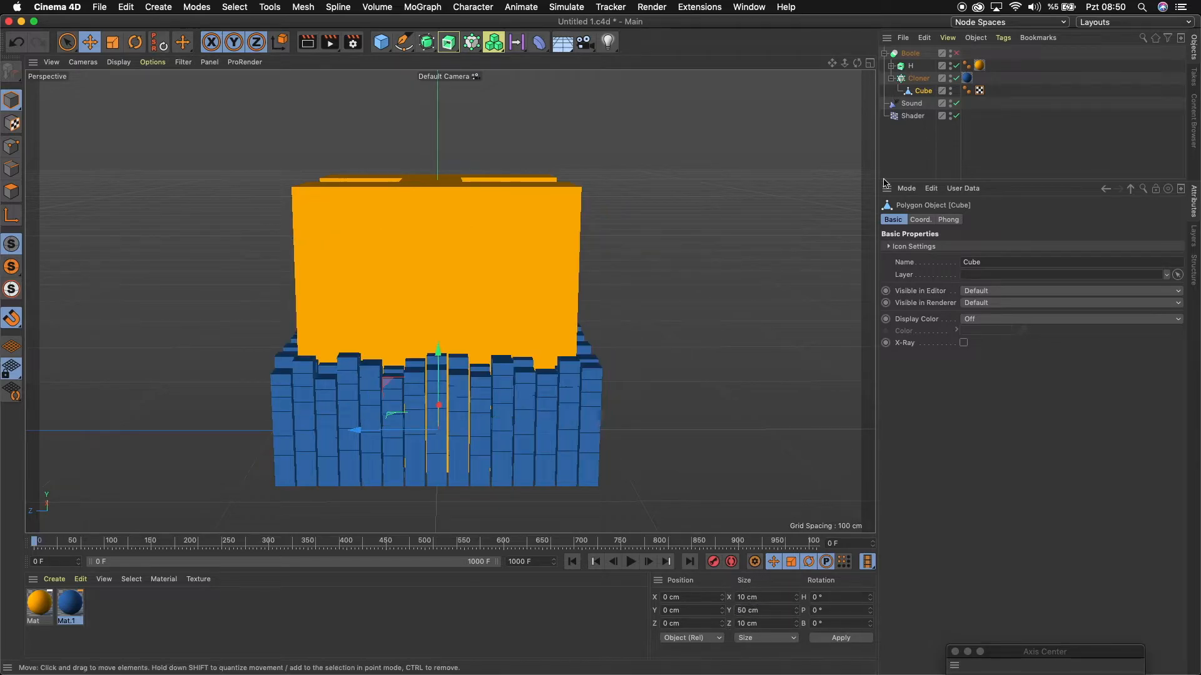
{"action": "left_click_drag", "start_coordinate": [860, 63], "coordinate": [861, 62]}
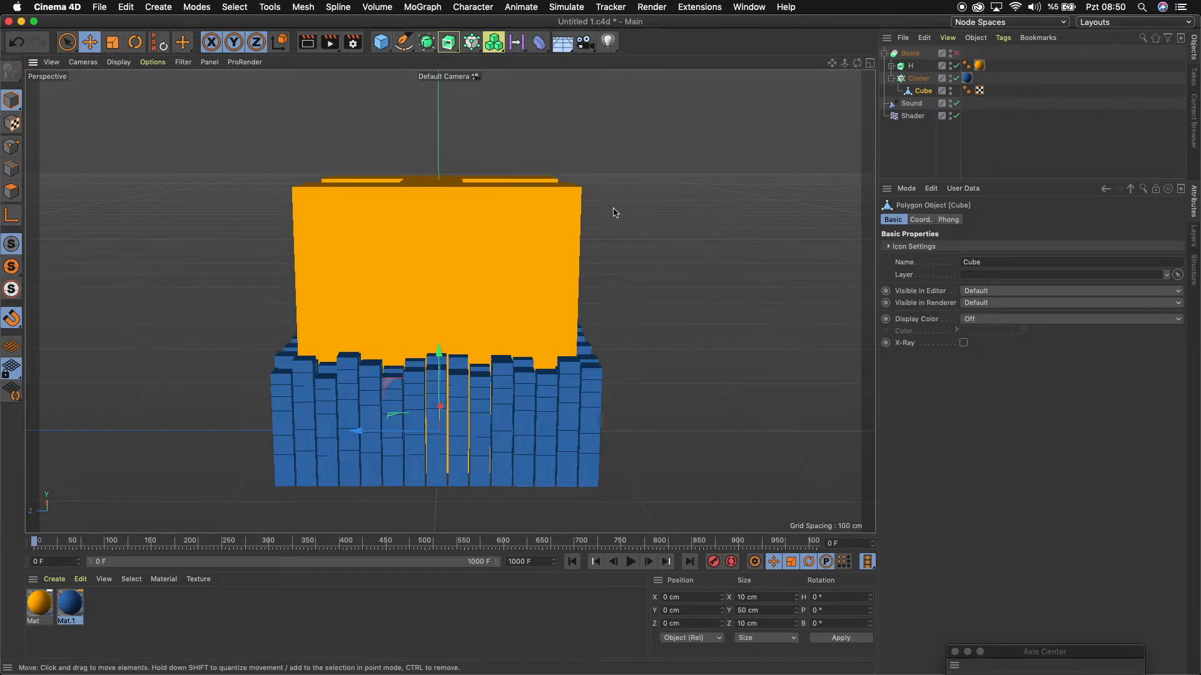
{"action": "key", "text": "super+s"}
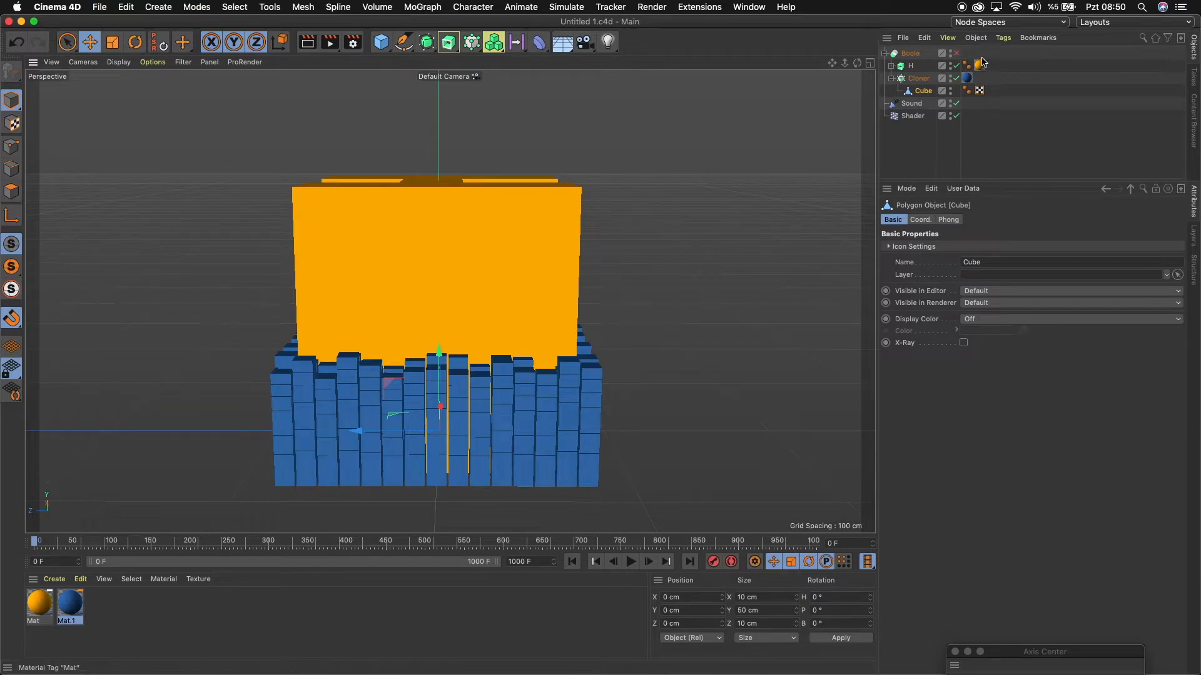
Enable the Boole to preview the intersected animation briefly, and disable the Boole again.
{"action": "left_click", "coordinate": [957, 54]}
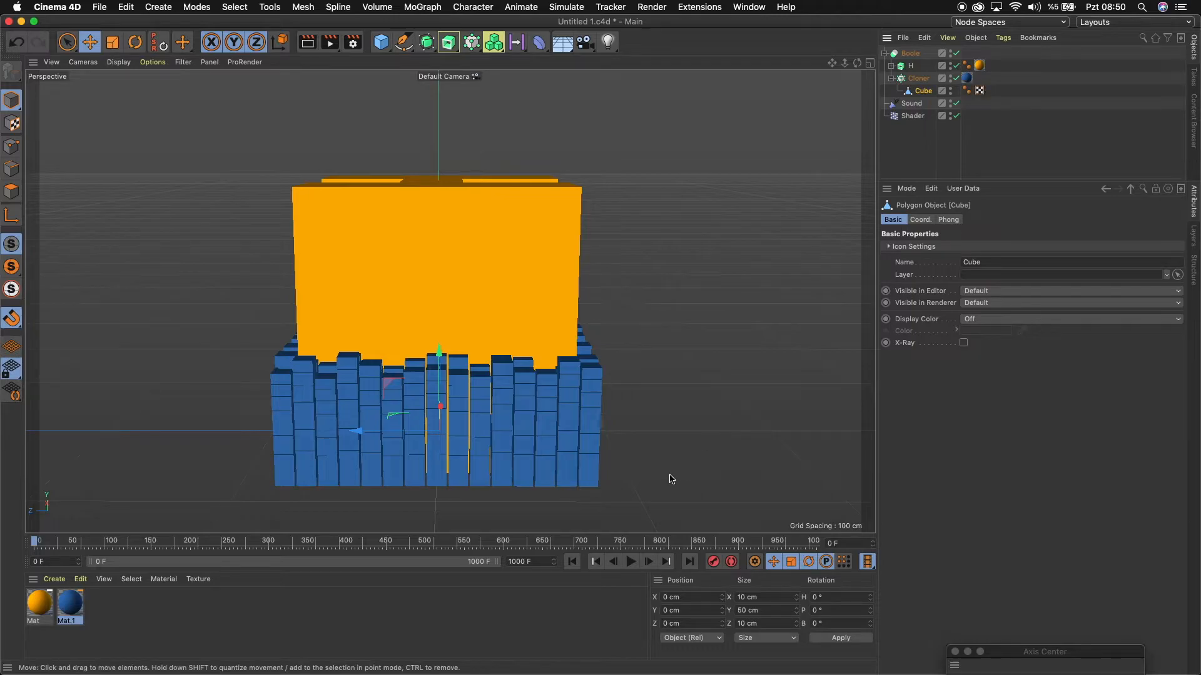
{"action": "left_click", "coordinate": [631, 562]}
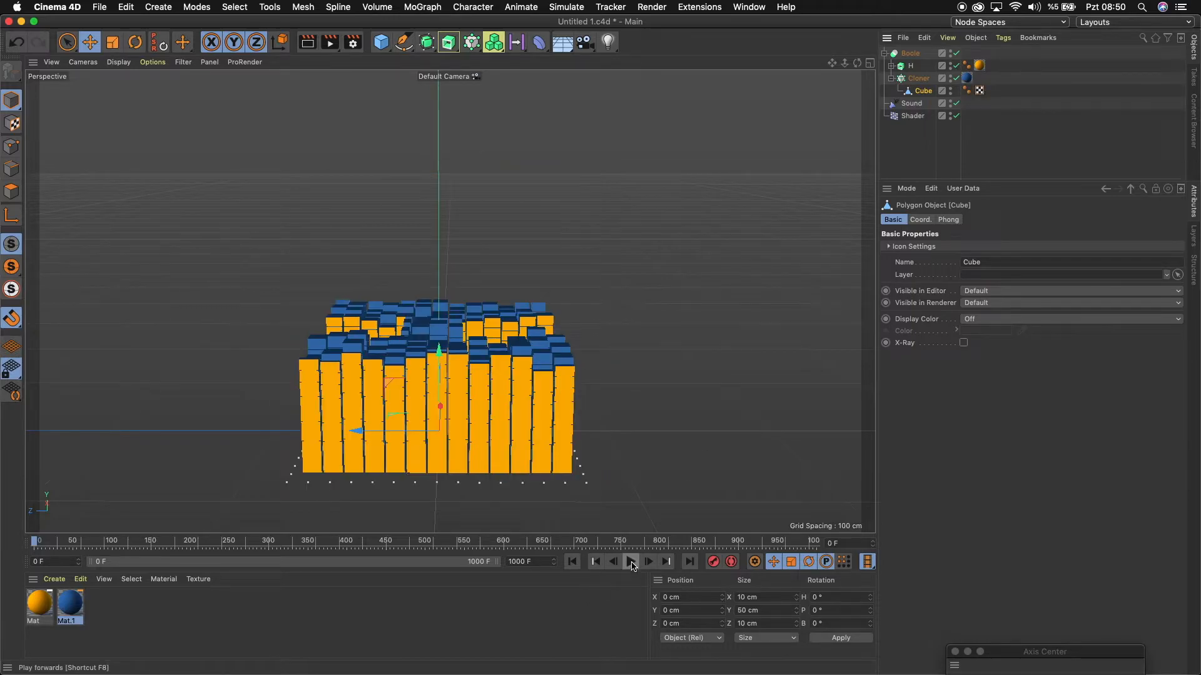
{"action": "left_click", "coordinate": [631, 562]}
{"action": "left_click", "coordinate": [631, 562]}
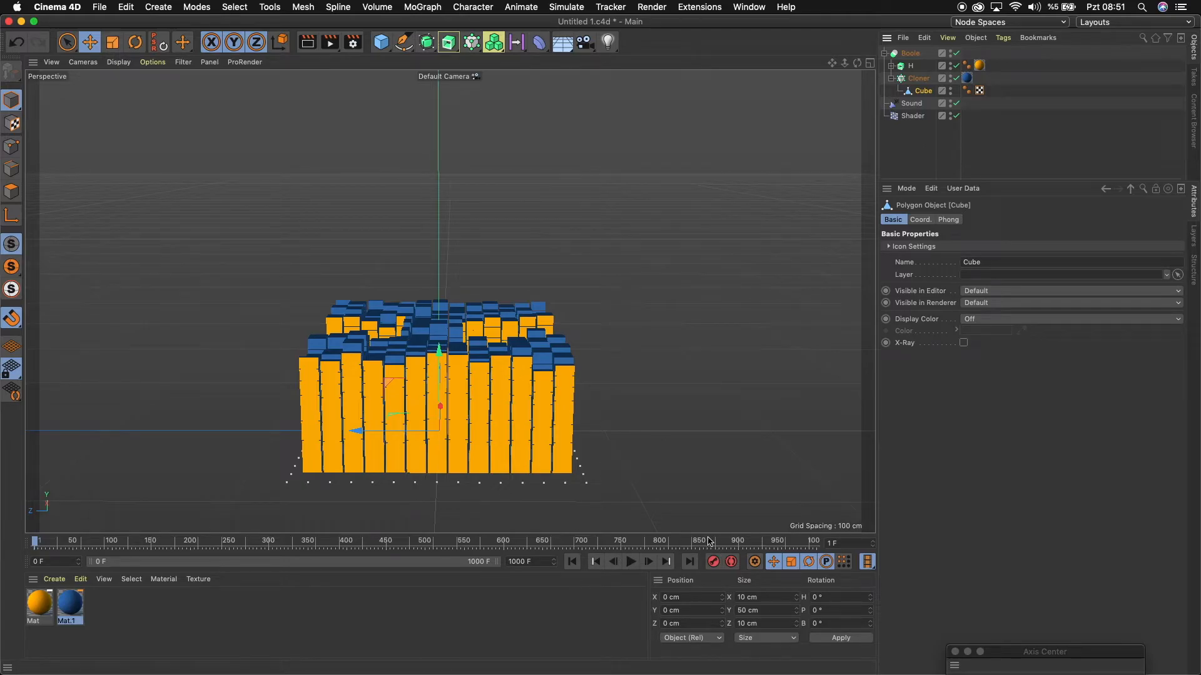
{"action": "left_click", "coordinate": [956, 54]}
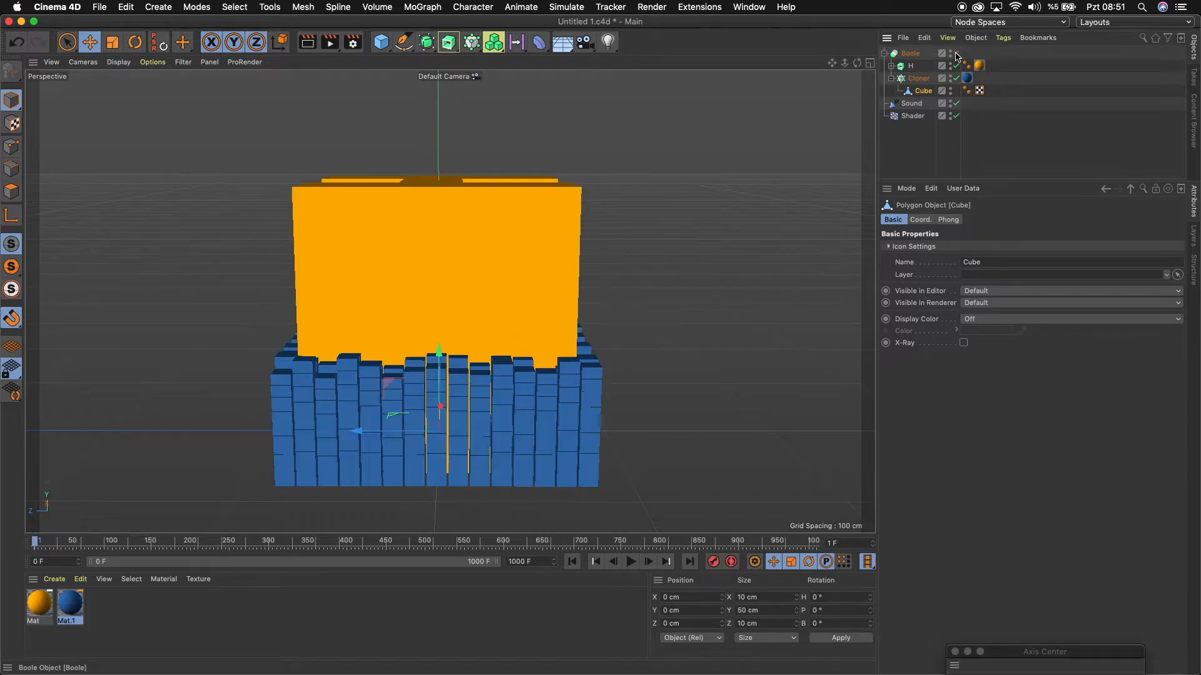
Play the animation with the uncut letter H and bars, and return to frame 0.
{"action": "left_click", "coordinate": [631, 563]}
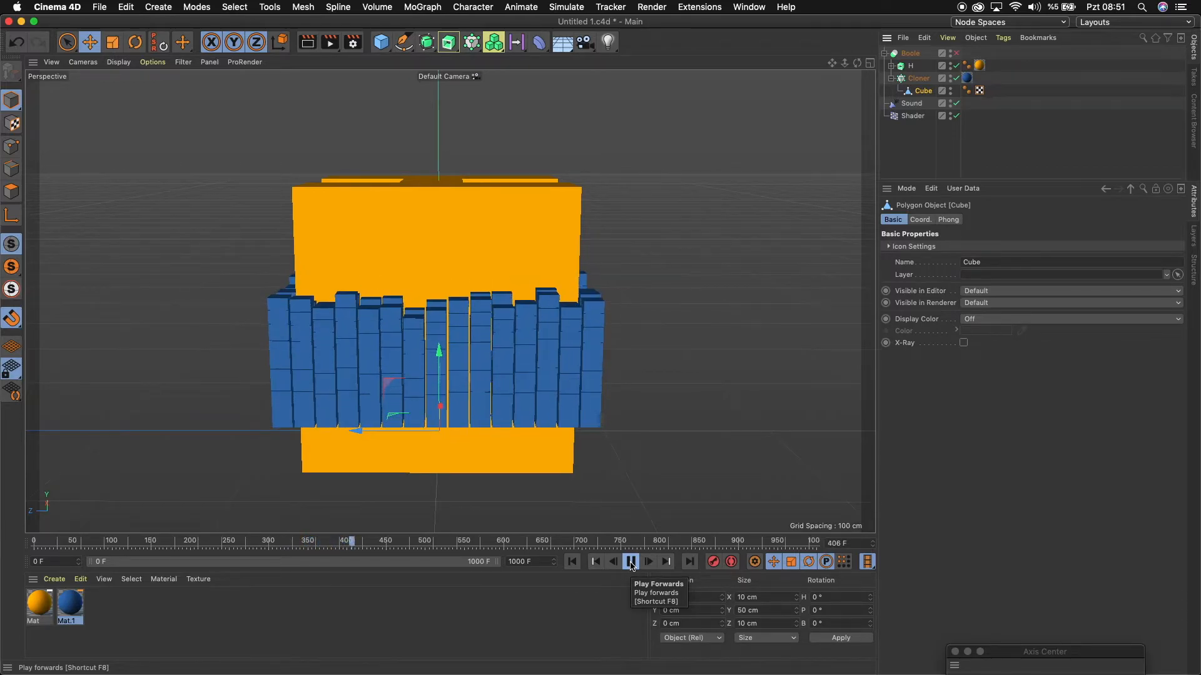
{"action": "left_click", "coordinate": [630, 563]}
{"action": "mouse_move", "coordinate": [857, 63]}
{"action": "left_mouse_down"}
{"action": "mouse_move", "coordinate": [795, 57]}
{"action": "mouse_move", "coordinate": [810, 25]}
{"action": "mouse_move", "coordinate": [856, 63]}
{"action": "left_mouse_up"}
{"action": "left_click", "coordinate": [573, 561]}
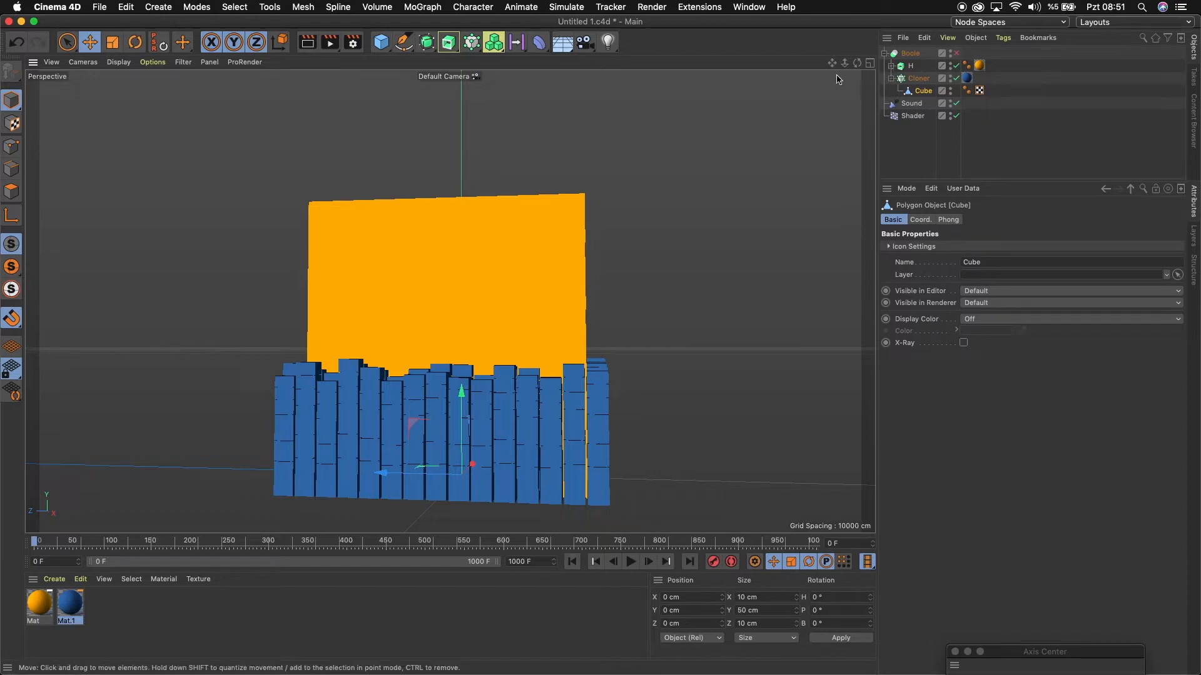
{"action": "left_click_drag", "start_coordinate": [832, 63], "coordinate": [835, 59]}
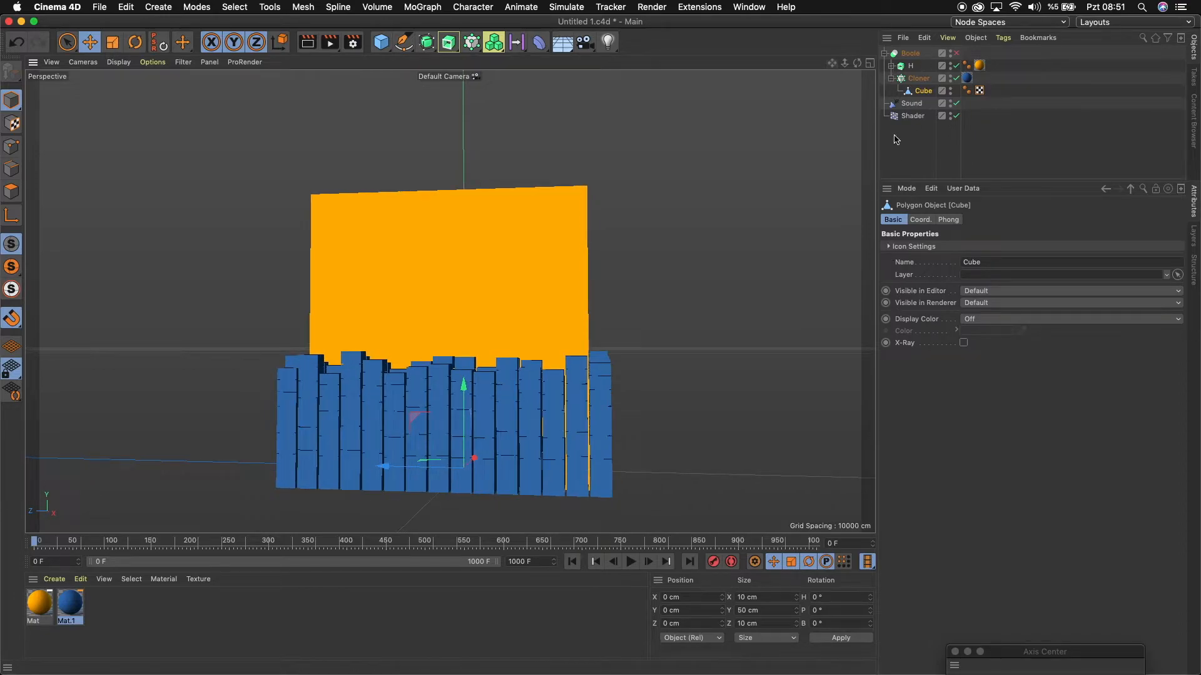
Narrow the Sound effector's amplitude probe to a High Frequency of about 7.9 while the animation plays.
{"action": "left_click", "coordinate": [911, 103]}
{"action": "left_click_drag", "start_coordinate": [1010, 385], "coordinate": [978, 384]}
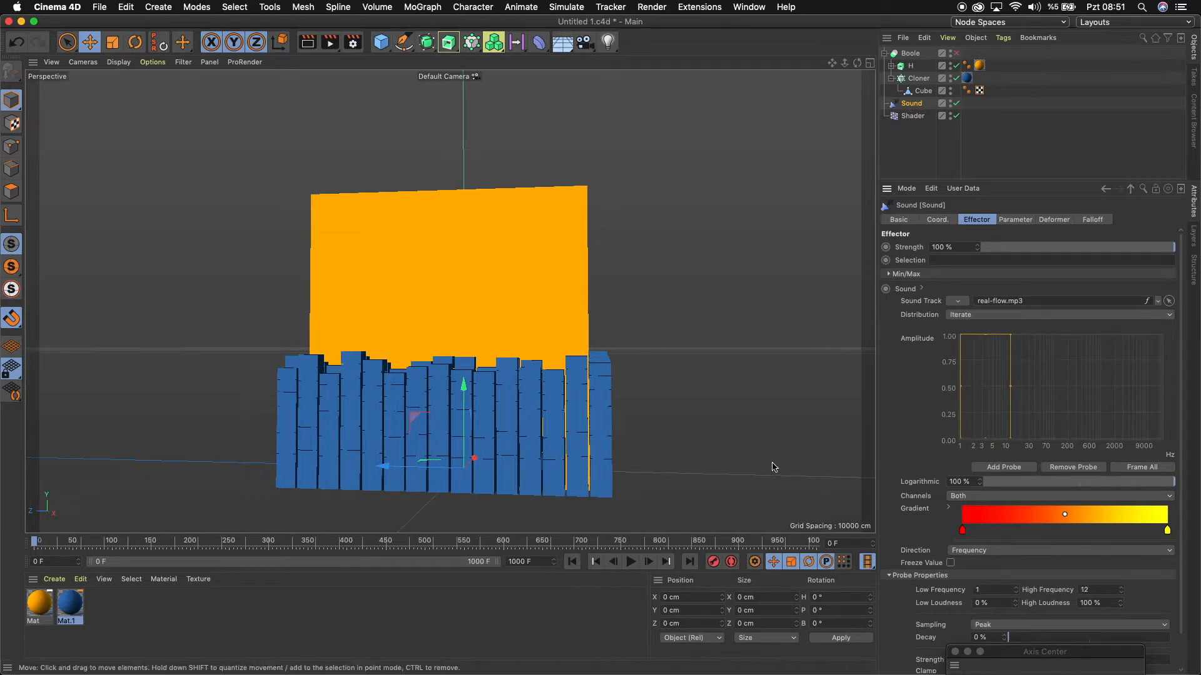
{"action": "left_click", "coordinate": [631, 562]}
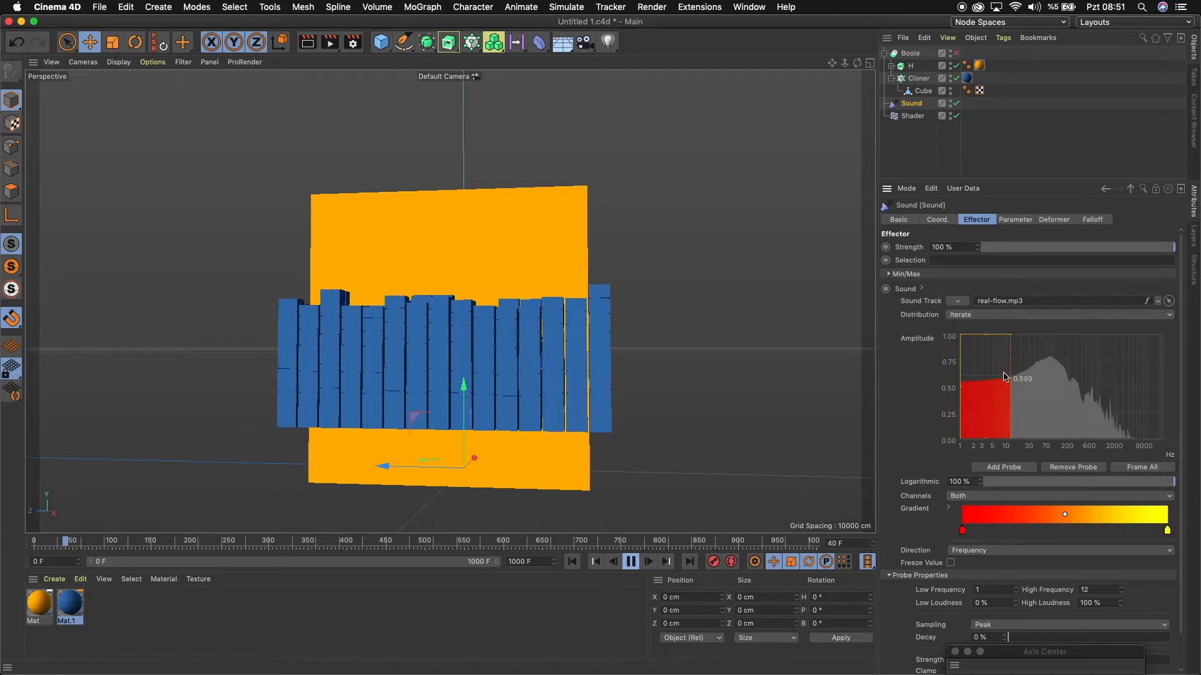
{"action": "left_click_drag", "start_coordinate": [1009, 389], "coordinate": [978, 392]}
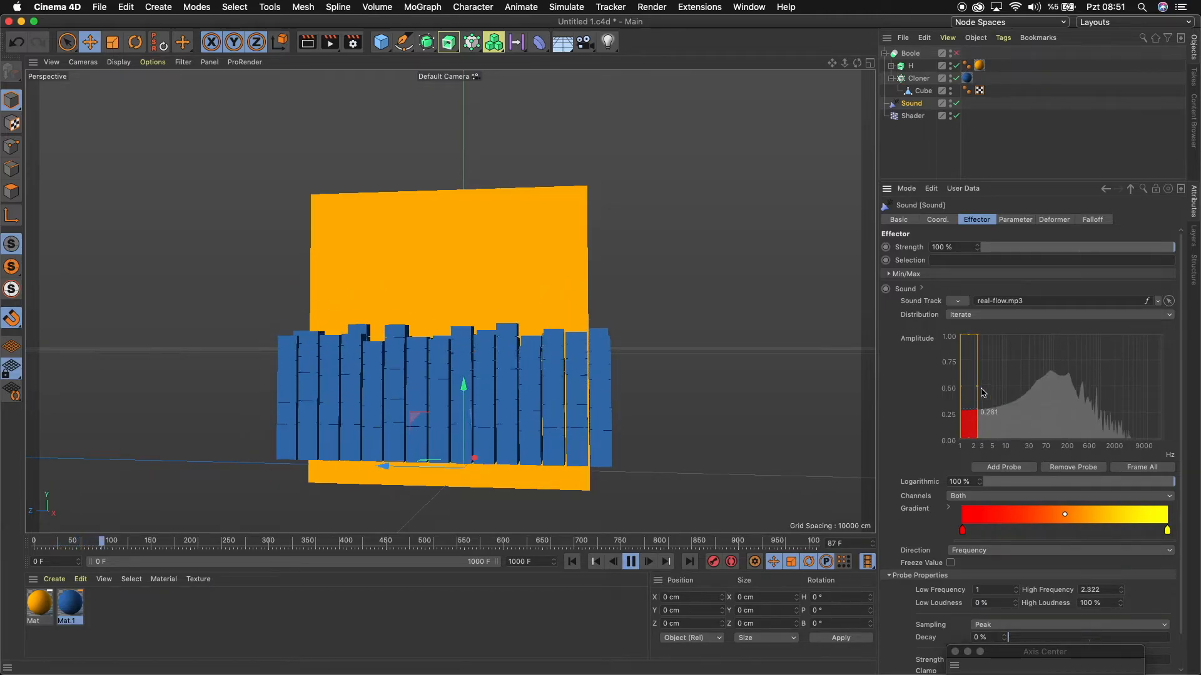
{"action": "left_click_drag", "start_coordinate": [979, 390], "coordinate": [1002, 391]}
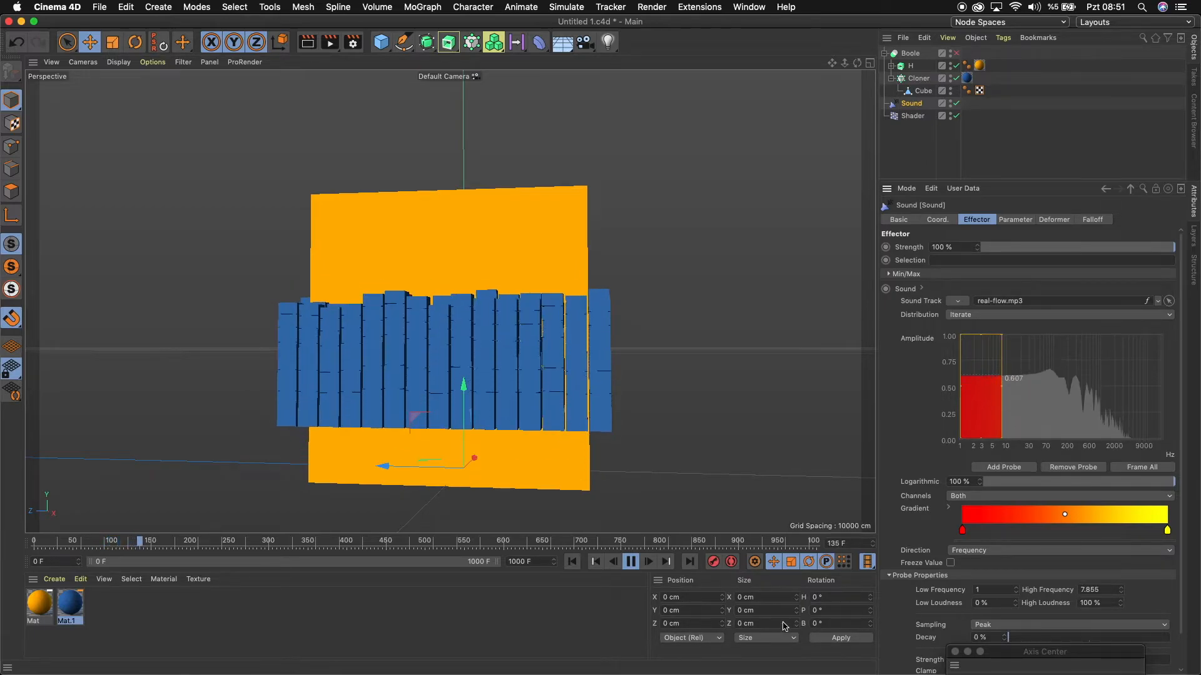
Stop the playback and set the Sound effector probe's High Frequency to 60.
{"action": "left_click", "coordinate": [631, 561]}
{"action": "left_click", "coordinate": [1107, 589]}
{"action": "type", "text": "60"}
{"action": "key", "text": "Return"}
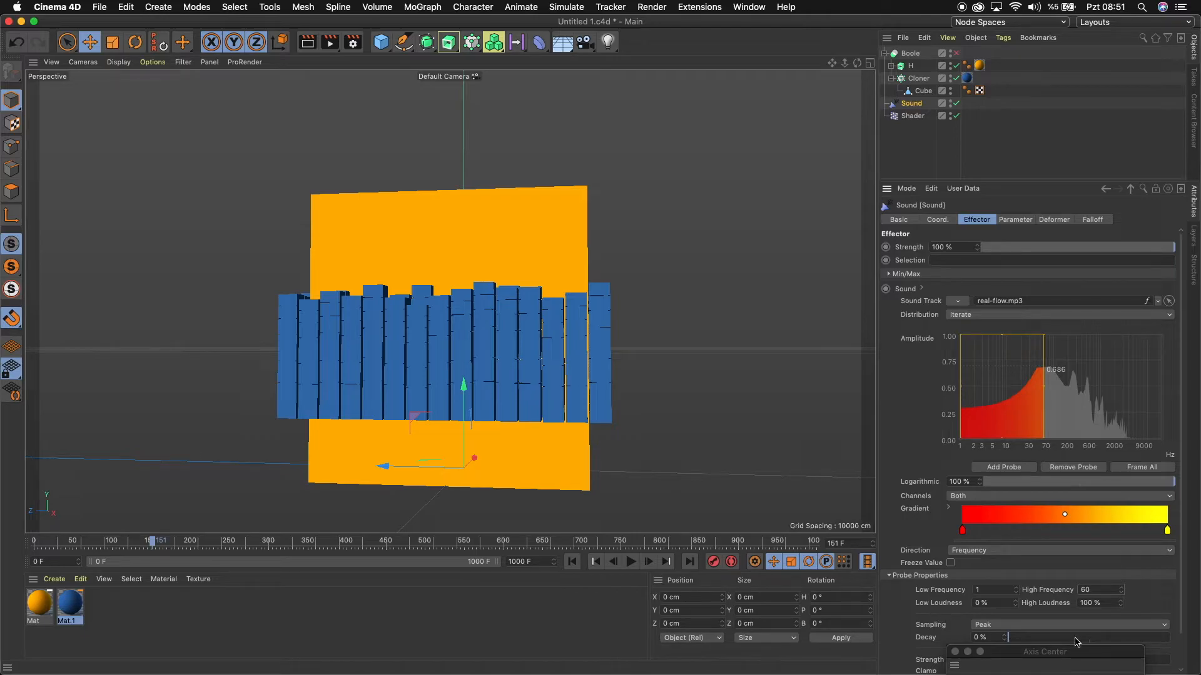
Try a High Frequency of -60 on the Sound effector's probe and play the animation to test it.
{"action": "left_click", "coordinate": [1100, 590]}
{"action": "type", "text": "-60"}
{"action": "key", "text": "Return"}
{"action": "left_click", "coordinate": [632, 563]}
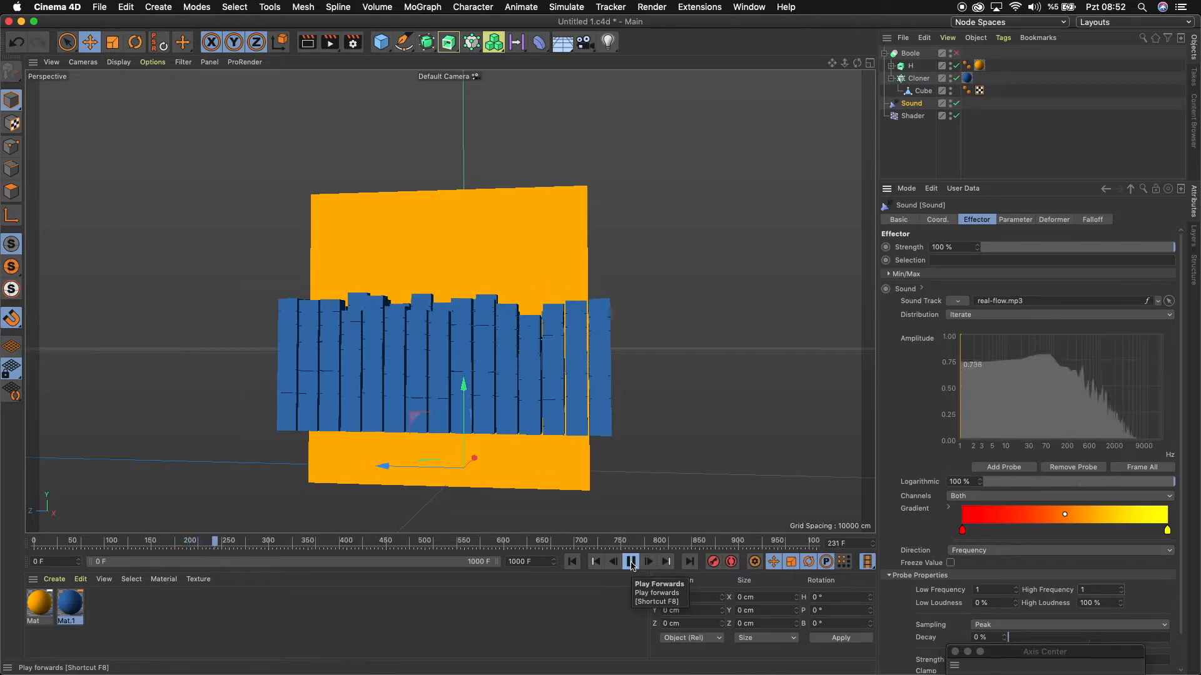
{"action": "left_click", "coordinate": [631, 563]}
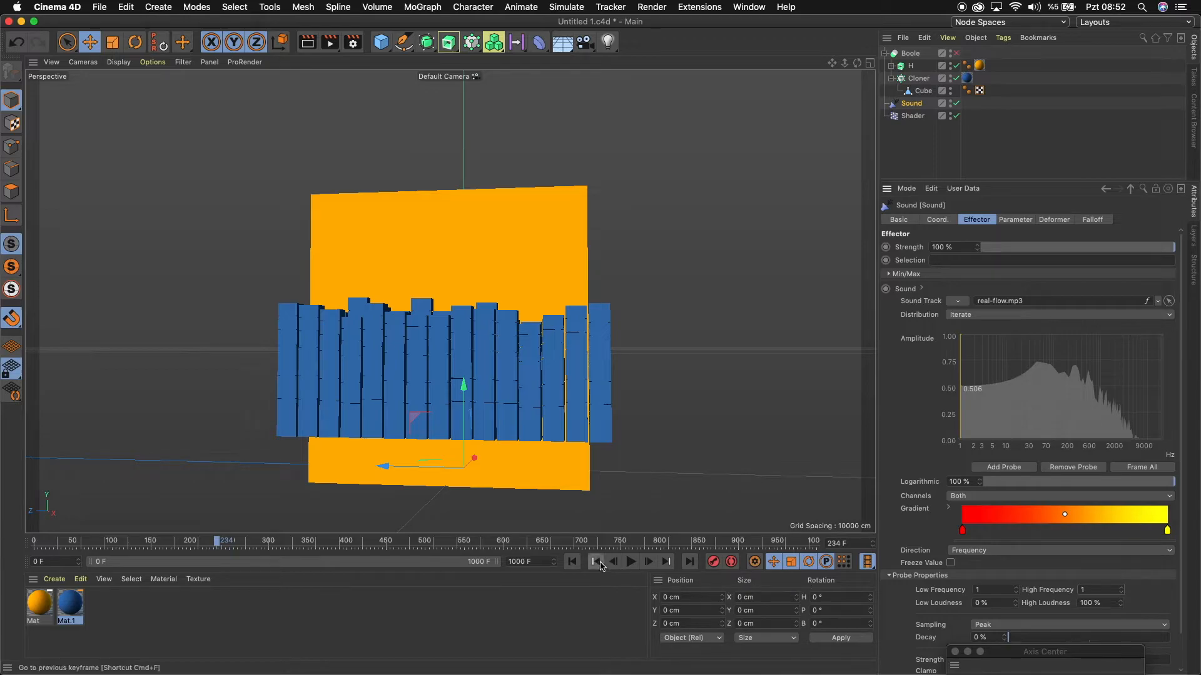
Set the Sound effector probe's High Frequency to 60 and its Low Frequency to 5.
{"action": "left_click", "coordinate": [1087, 592]}
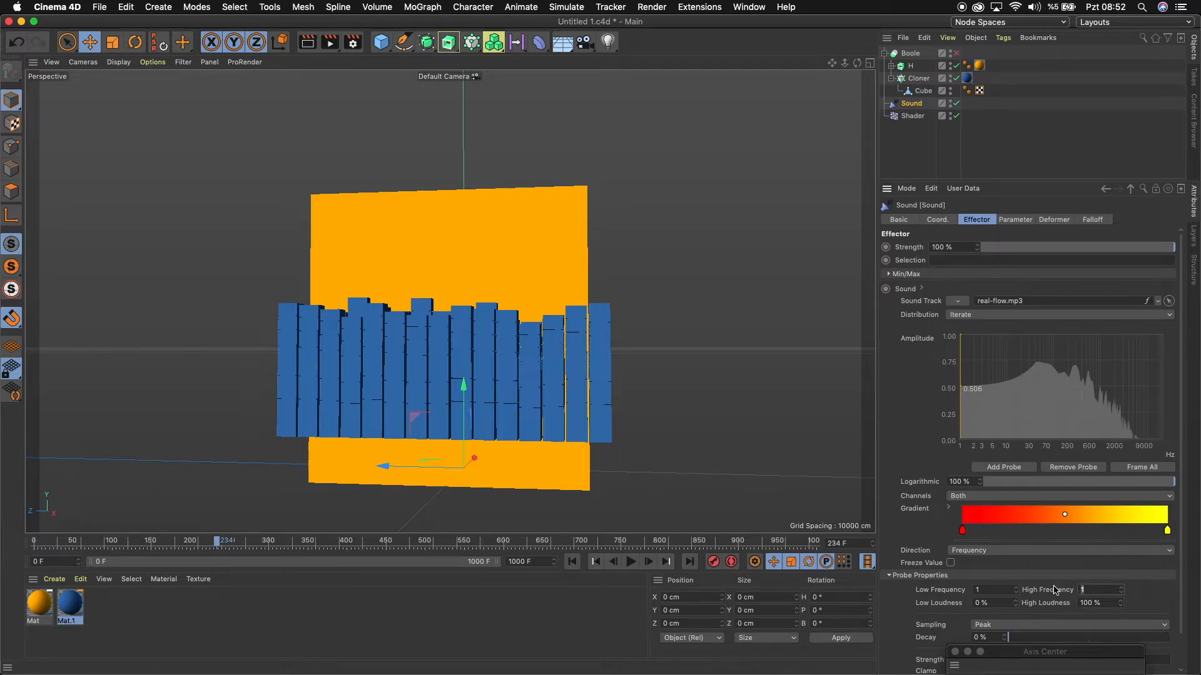
{"action": "type", "text": "60"}
{"action": "key", "text": "Return"}
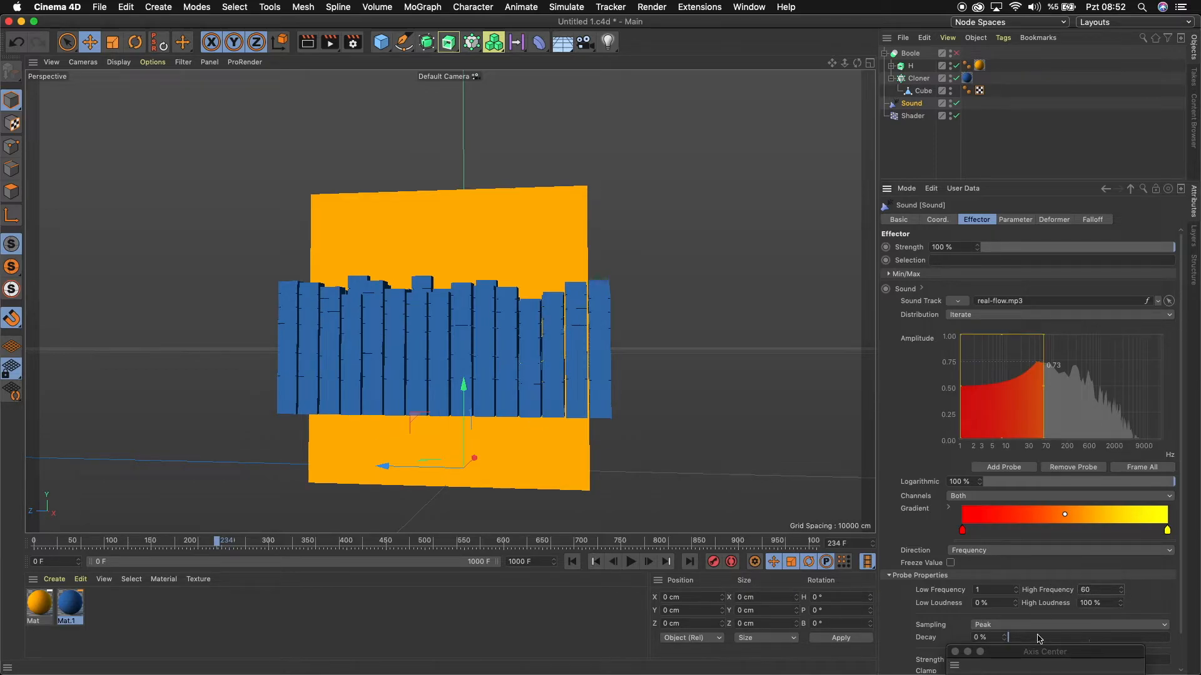
{"action": "left_click", "coordinate": [990, 595]}
{"action": "key", "text": "Return"}
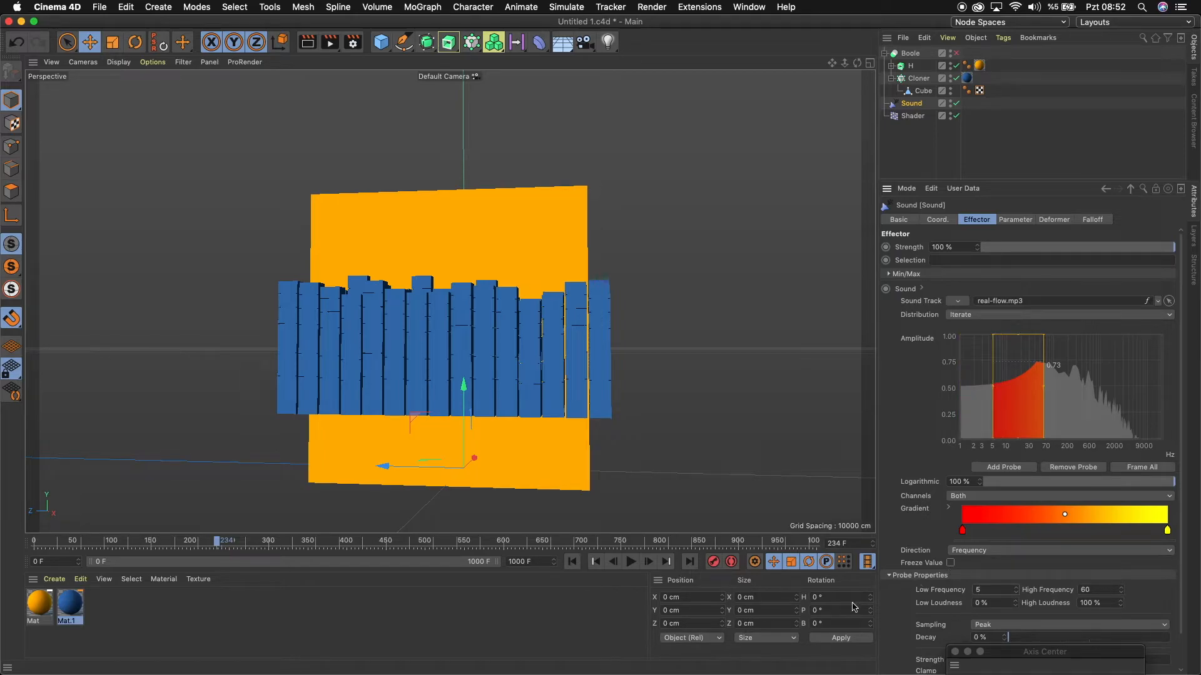
Preview the animation from the start with the narrowed probe range, and return to frame 0.
{"action": "left_click", "coordinate": [571, 561]}
{"action": "left_click", "coordinate": [631, 562]}
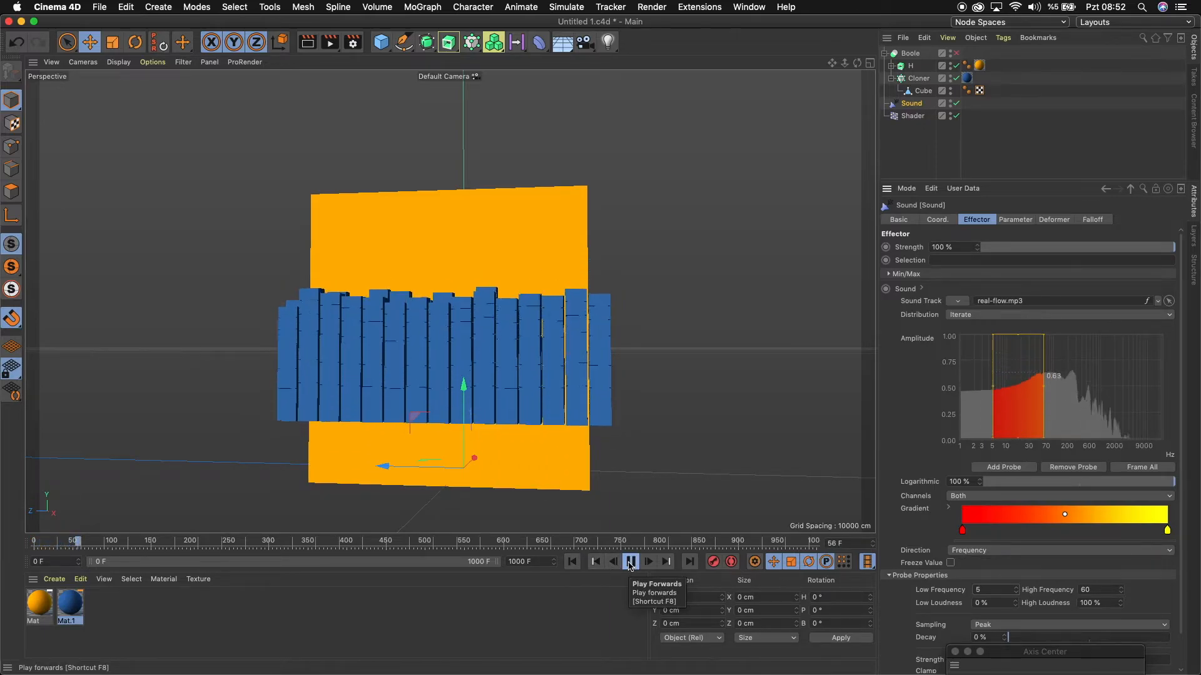
{"action": "left_click", "coordinate": [631, 561]}
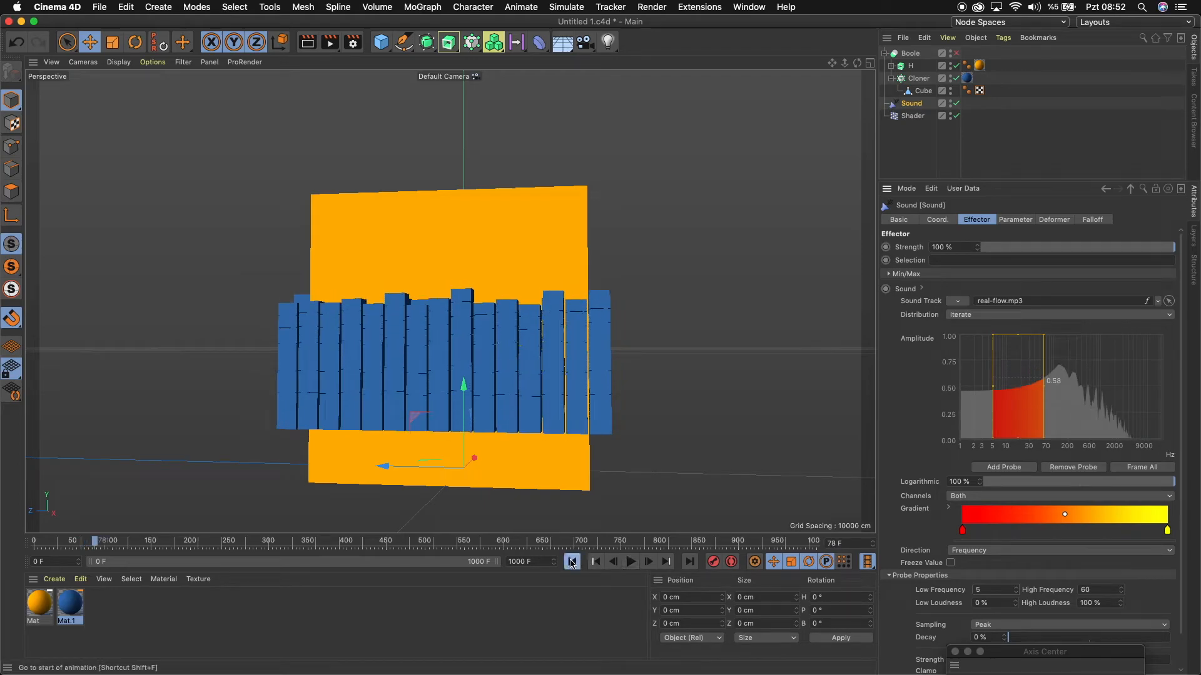
{"action": "left_click", "coordinate": [572, 561]}
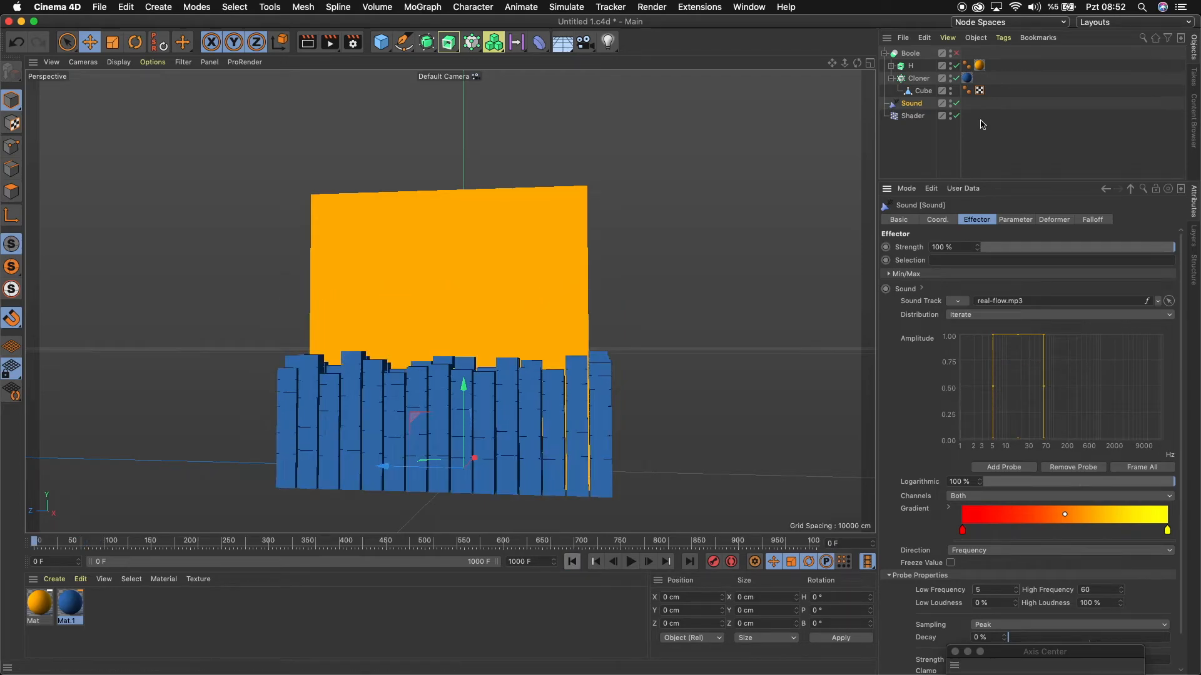
Try a Y size of 80 cm for the Cube inside the Cloner and preview the bars' movement.
{"action": "left_click", "coordinate": [923, 91]}
{"action": "left_click", "coordinate": [753, 612]}
{"action": "type", "text": "8"}
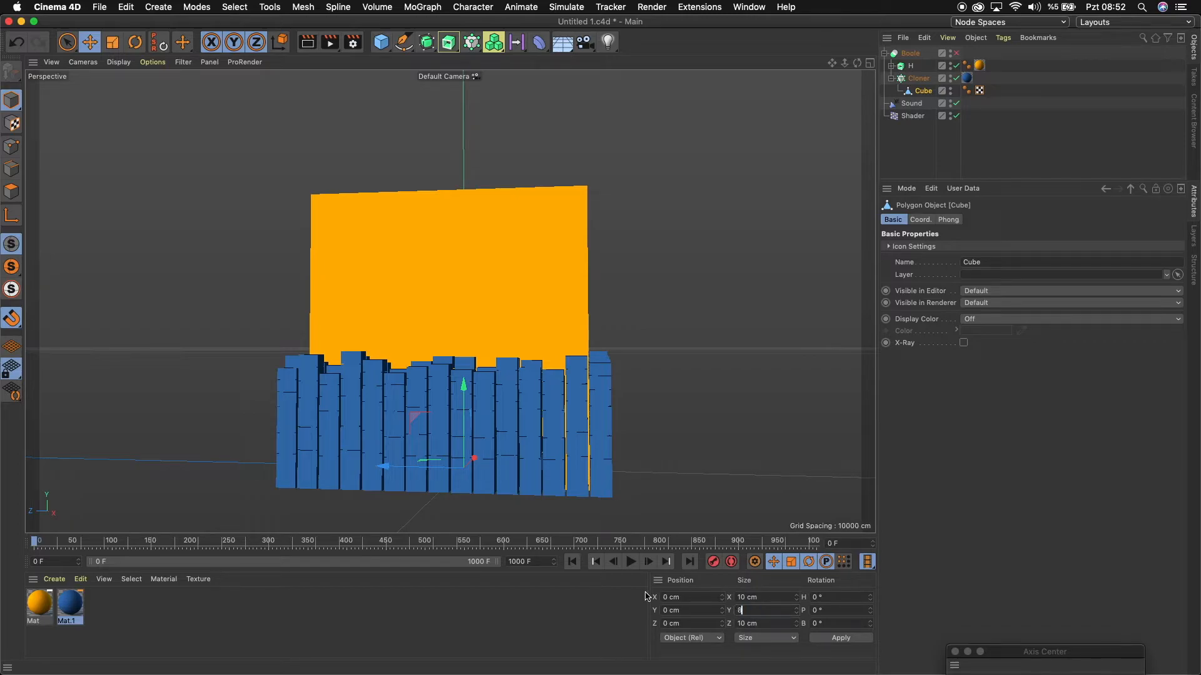
{"action": "left_click", "coordinate": [632, 562]}
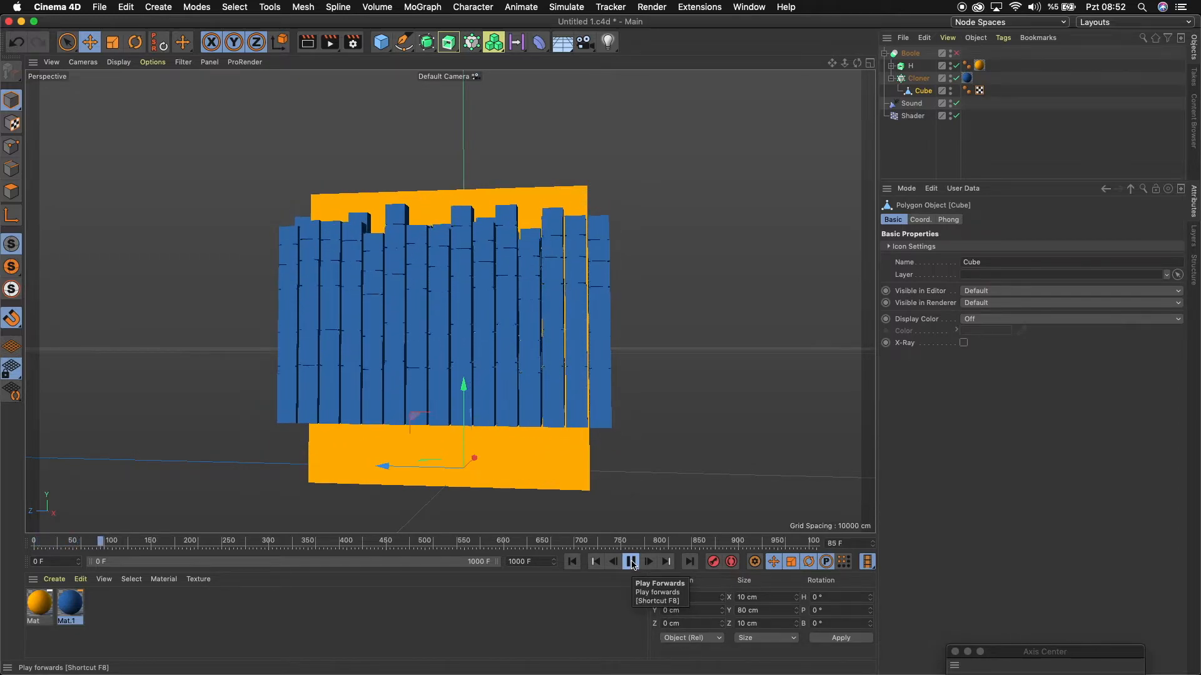
{"action": "left_click", "coordinate": [631, 562]}
Set the Cube's Y size to 50 cm and return the animation to frame 0.
{"action": "left_click", "coordinate": [769, 611]}
{"action": "type", "text": "50"}
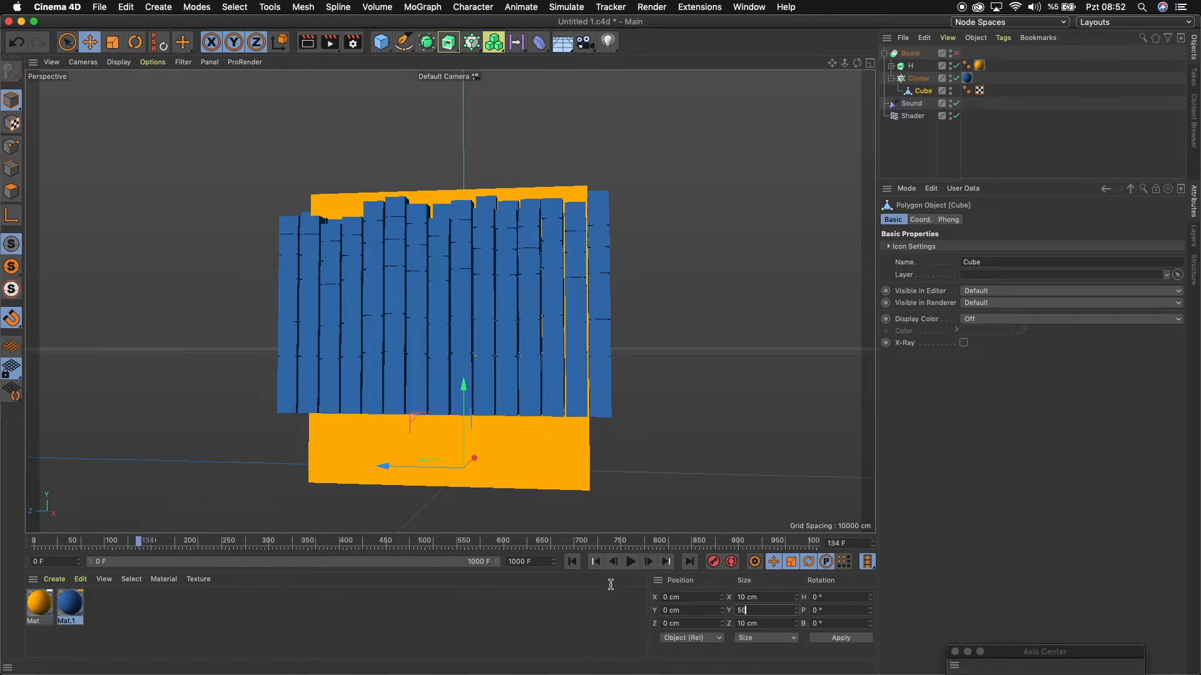
{"action": "key", "text": "Return"}
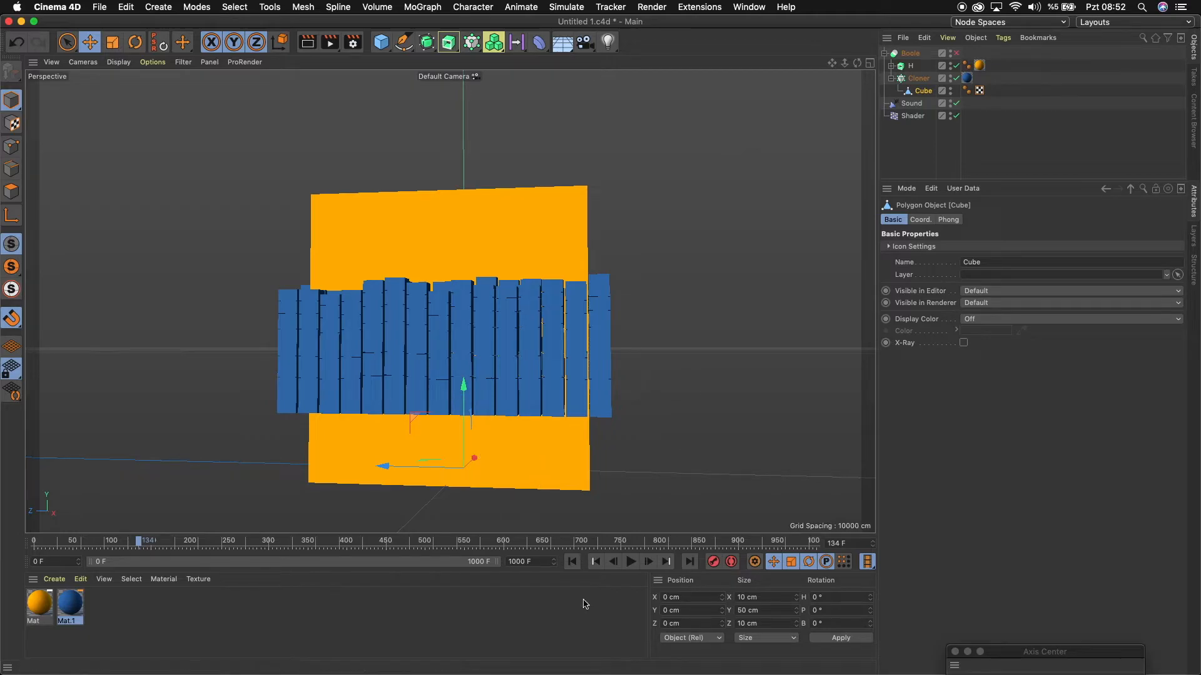
{"action": "left_click", "coordinate": [574, 563]}
Preview the intersected bars from an elevated angle with the Boole enabled, and disable the Boole again.
{"action": "left_click_drag", "start_coordinate": [857, 63], "coordinate": [813, 100]}
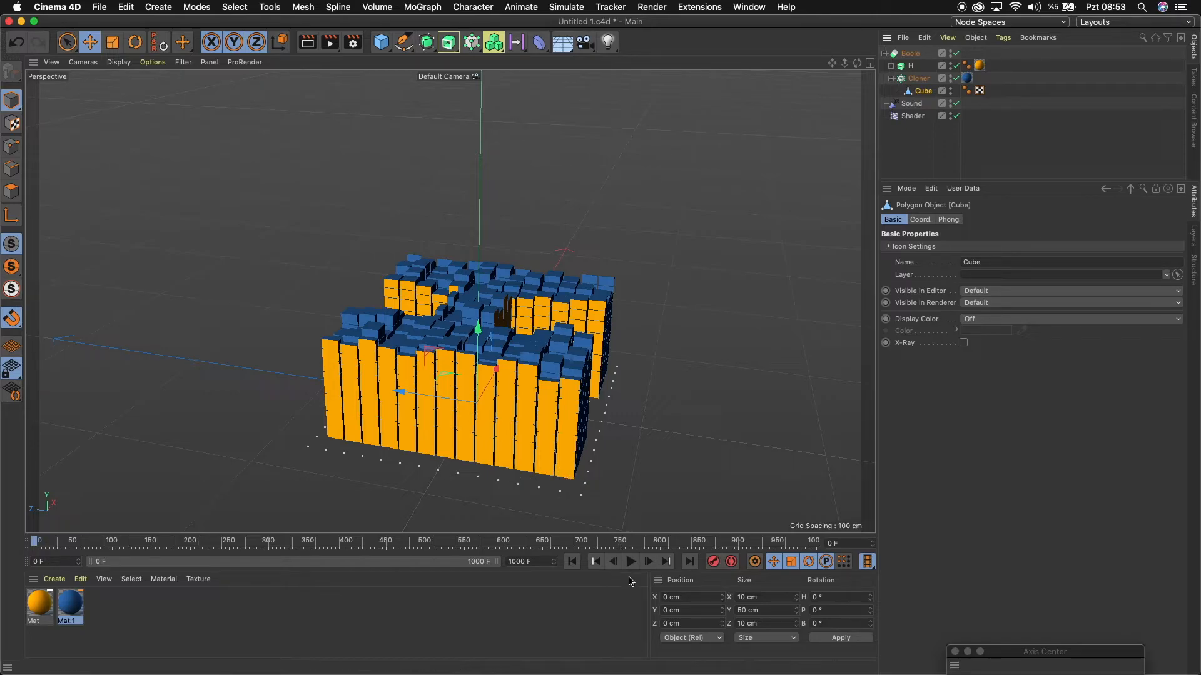
{"action": "left_click", "coordinate": [632, 562]}
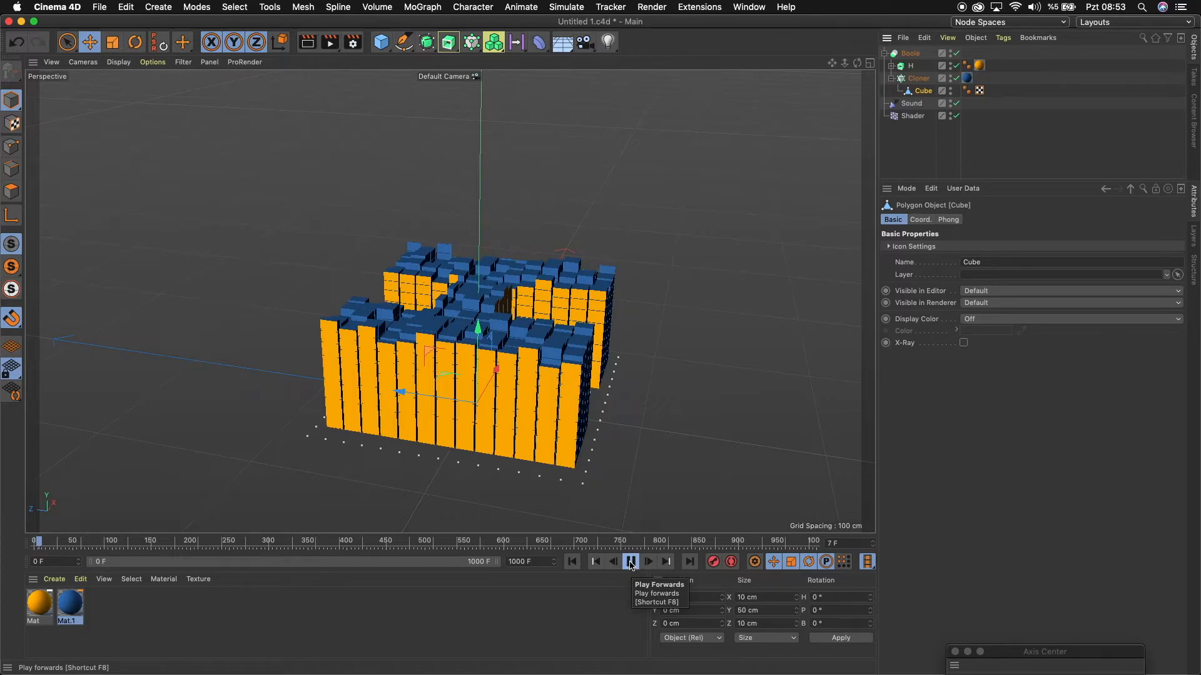
{"action": "left_click", "coordinate": [630, 563]}
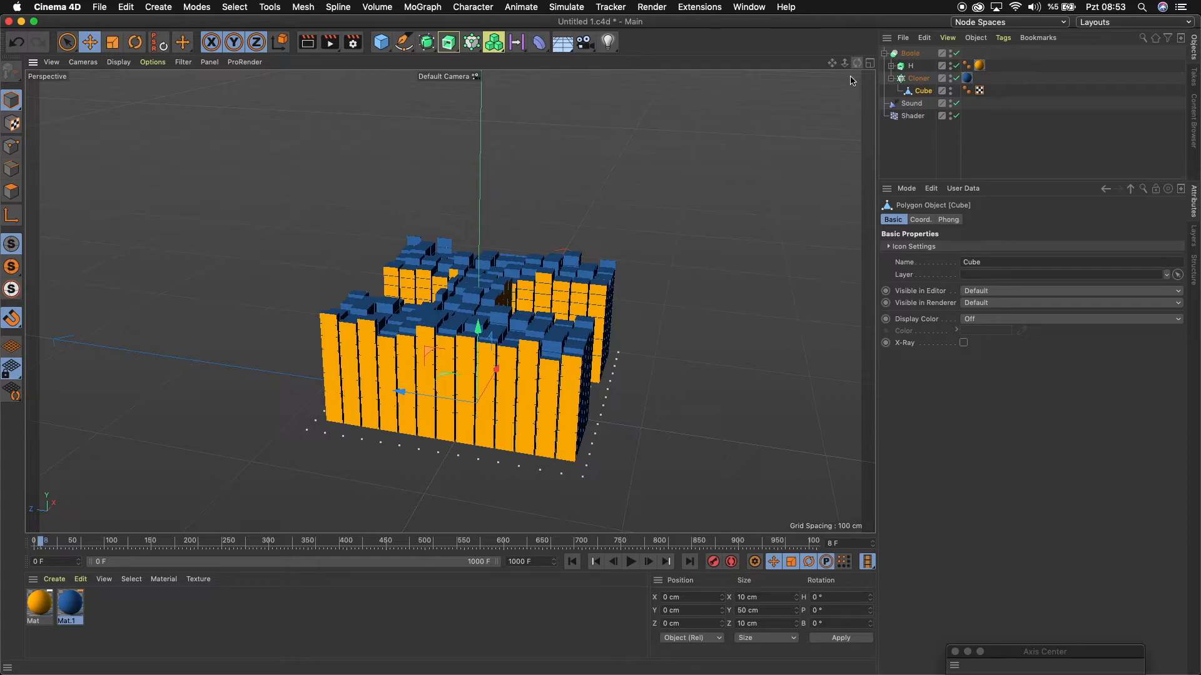
{"action": "left_click", "coordinate": [956, 53]}
Frame the H and bars from the front, add a Camera from this view and look through it.
{"action": "left_click_drag", "start_coordinate": [857, 63], "coordinate": [820, 73]}
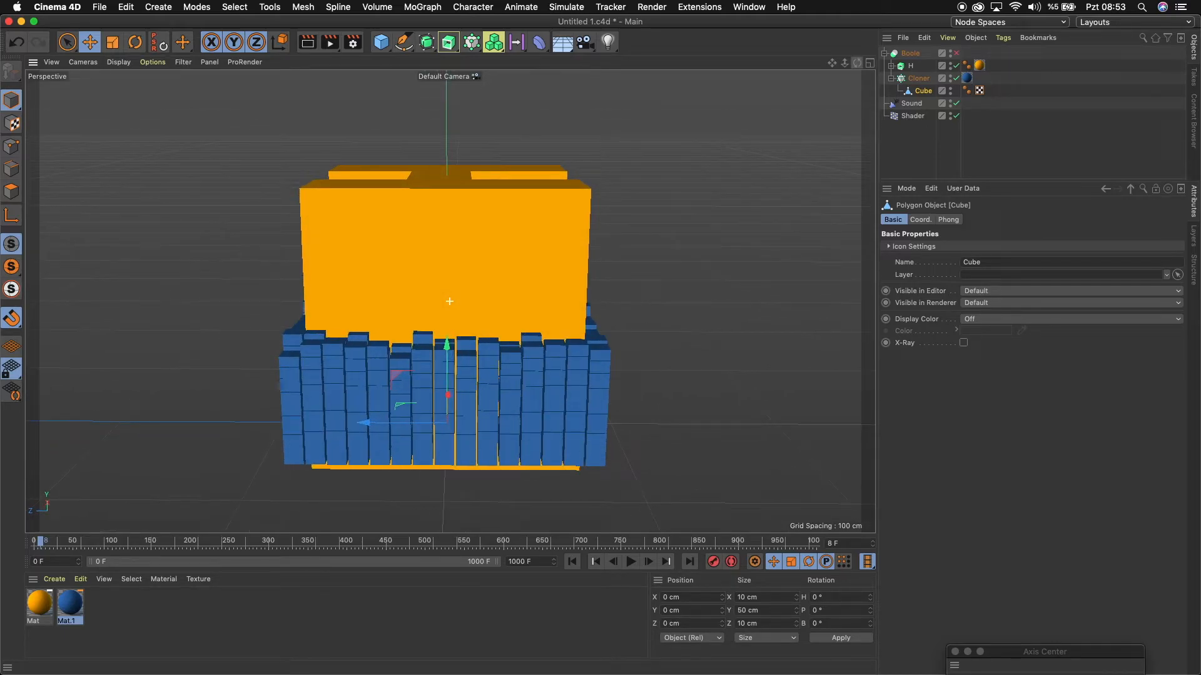
{"action": "mouse_move", "coordinate": [844, 63]}
{"action": "left_mouse_down"}
{"action": "mouse_move", "coordinate": [826, 62]}
{"action": "mouse_move", "coordinate": [865, 66]}
{"action": "left_mouse_up"}
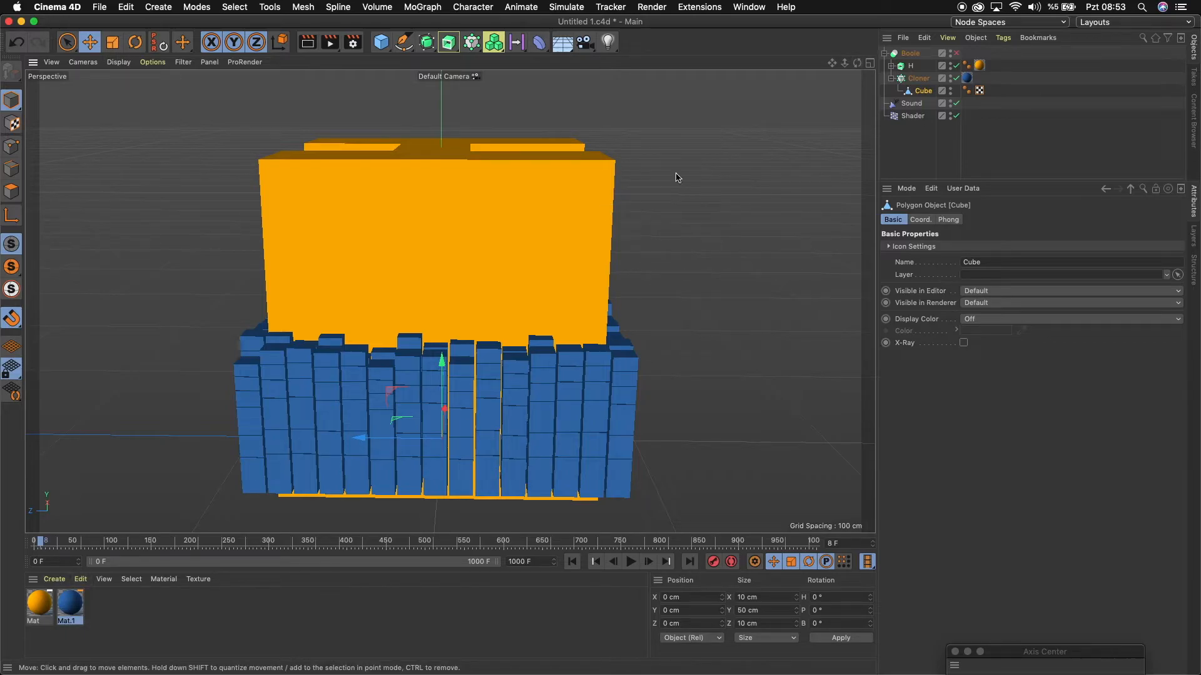
{"action": "left_click", "coordinate": [586, 43]}
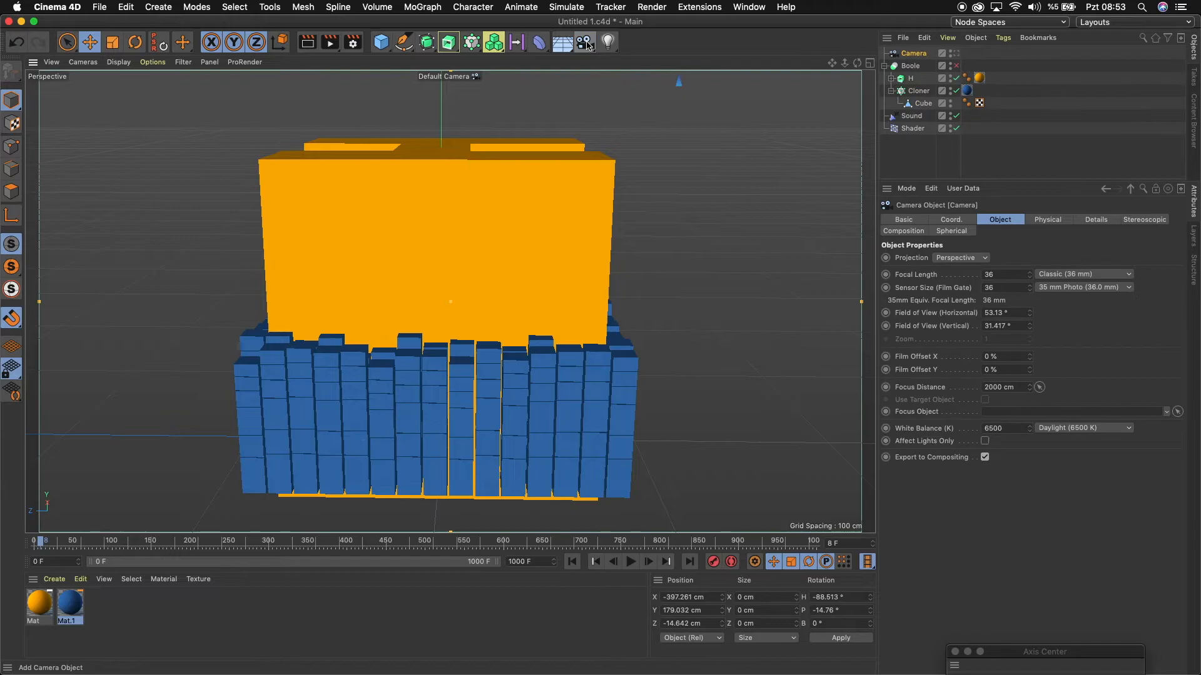
{"action": "left_click", "coordinate": [956, 54]}
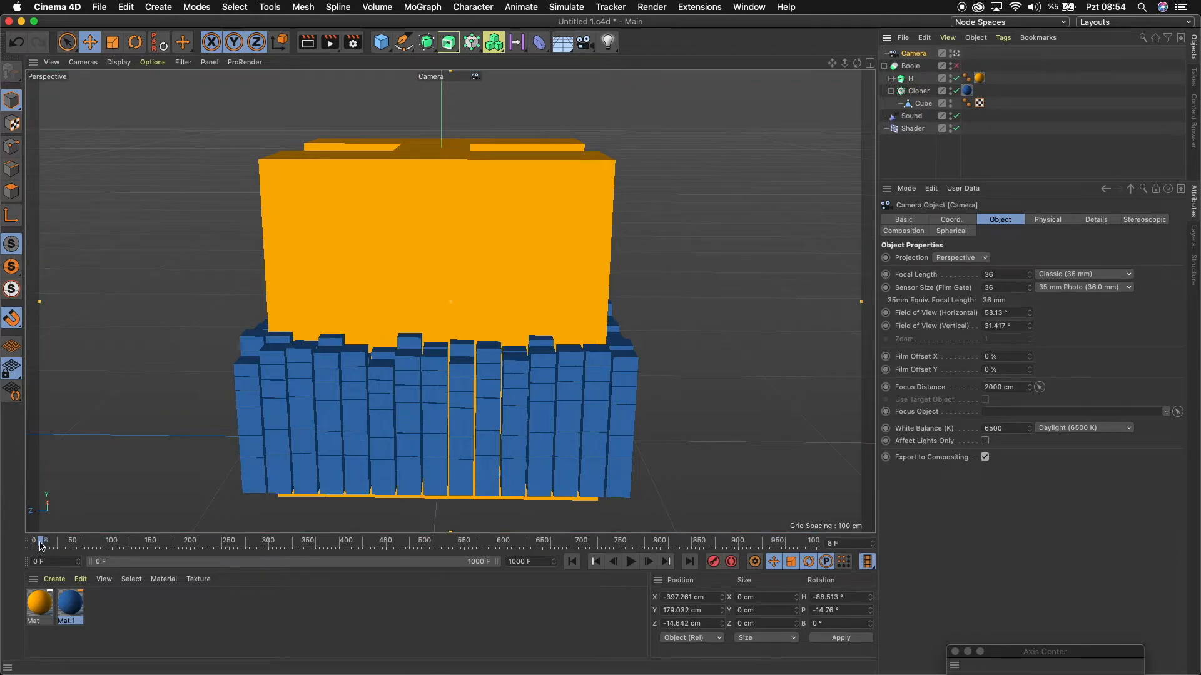
Record a keyframe for the Camera at frame 0.
{"action": "left_click_drag", "start_coordinate": [40, 543], "coordinate": [33, 541]}
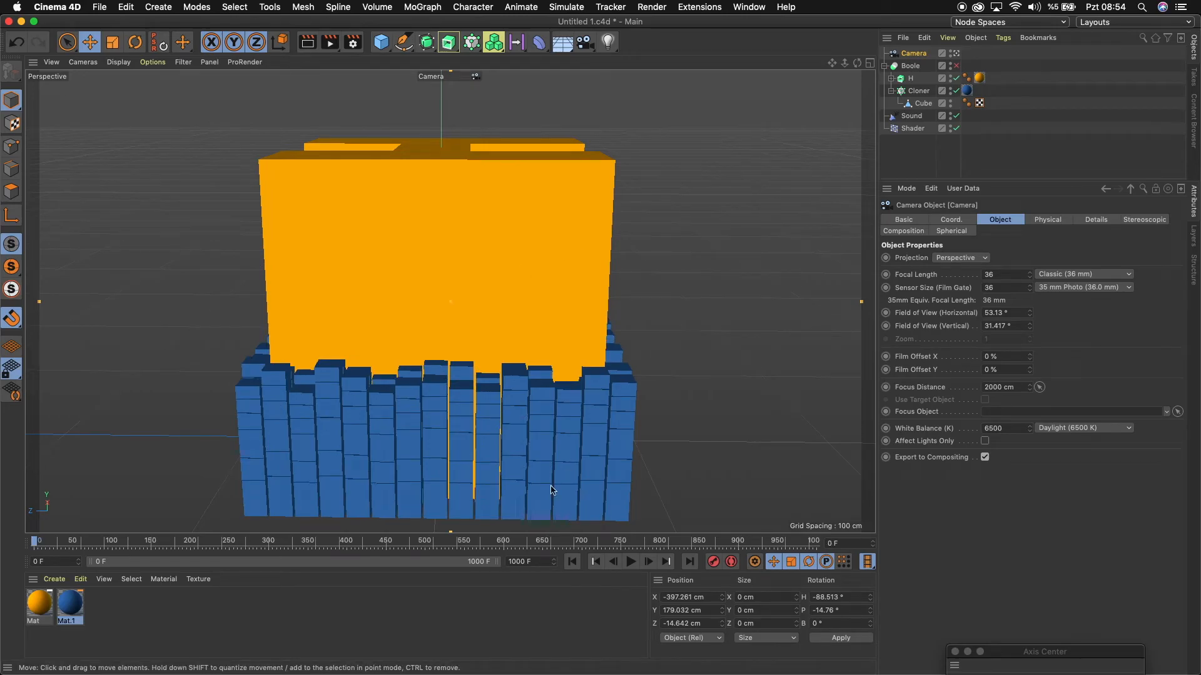
{"action": "left_click", "coordinate": [713, 562]}
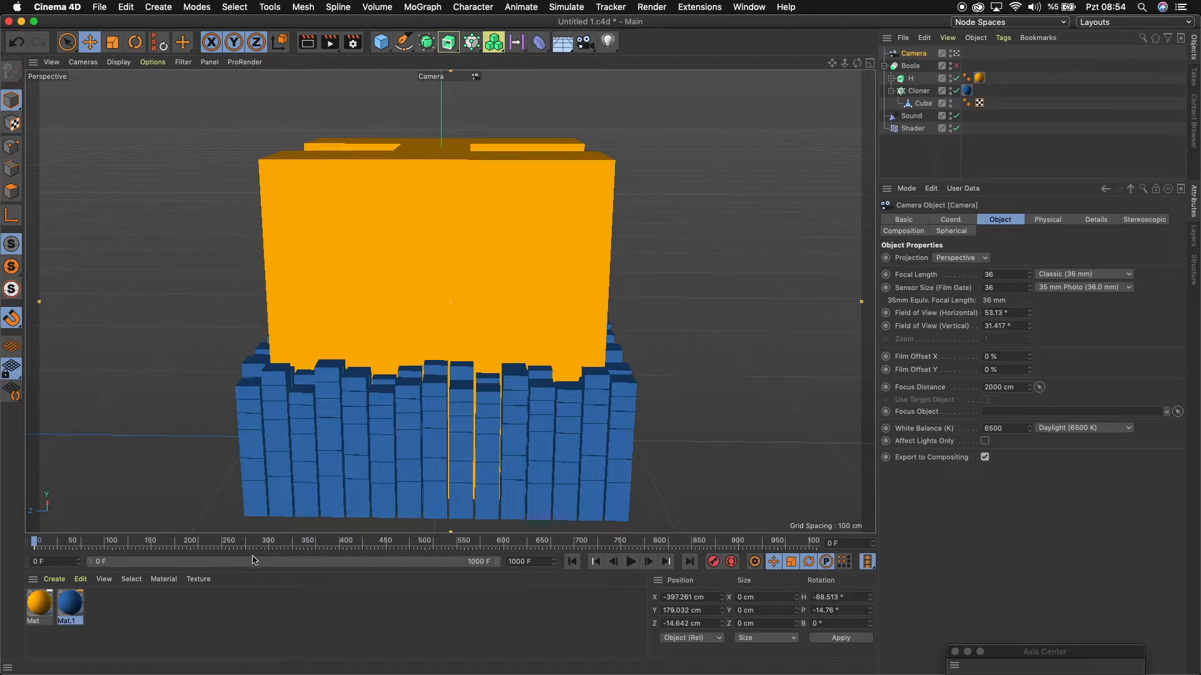
Hold the Camera's front view at frame 50, and keyframe an elevated diagonal view of the H at frame 250.
{"action": "left_click_drag", "start_coordinate": [34, 545], "coordinate": [82, 550]}
{"action": "left_click_drag", "start_coordinate": [81, 550], "coordinate": [73, 551]}
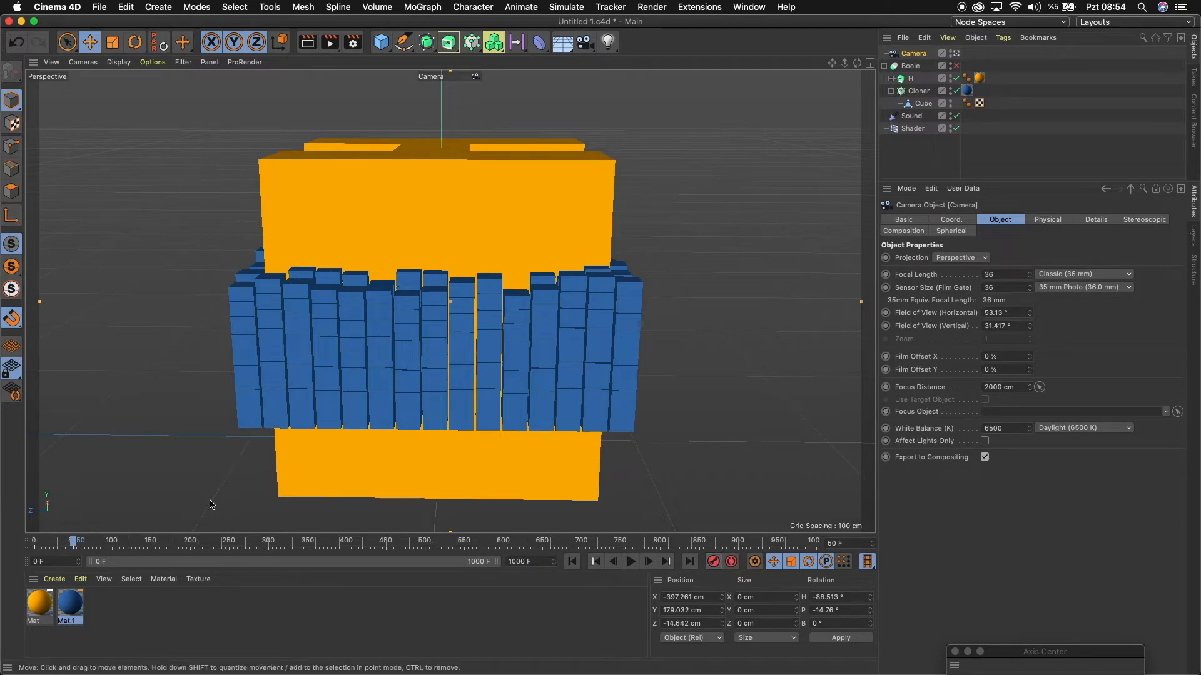
{"action": "left_click_drag", "start_coordinate": [74, 546], "coordinate": [231, 549]}
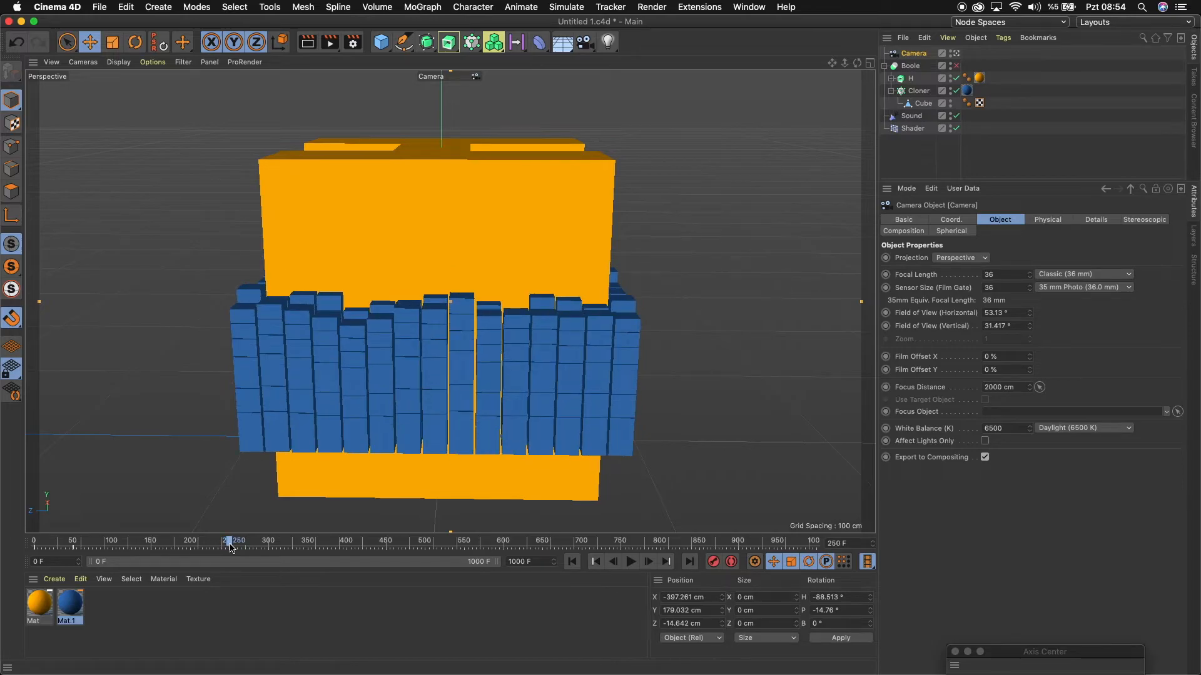
{"action": "left_click_drag", "start_coordinate": [857, 63], "coordinate": [780, 85]}
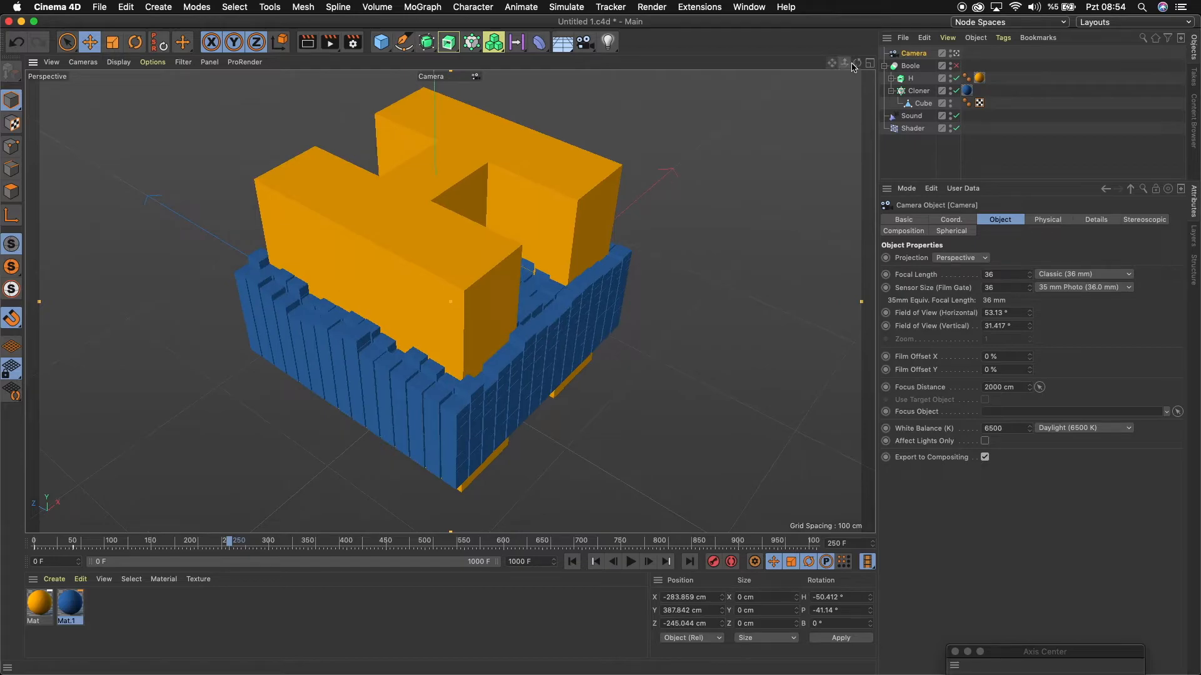
{"action": "left_click_drag", "start_coordinate": [857, 63], "coordinate": [699, 271]}
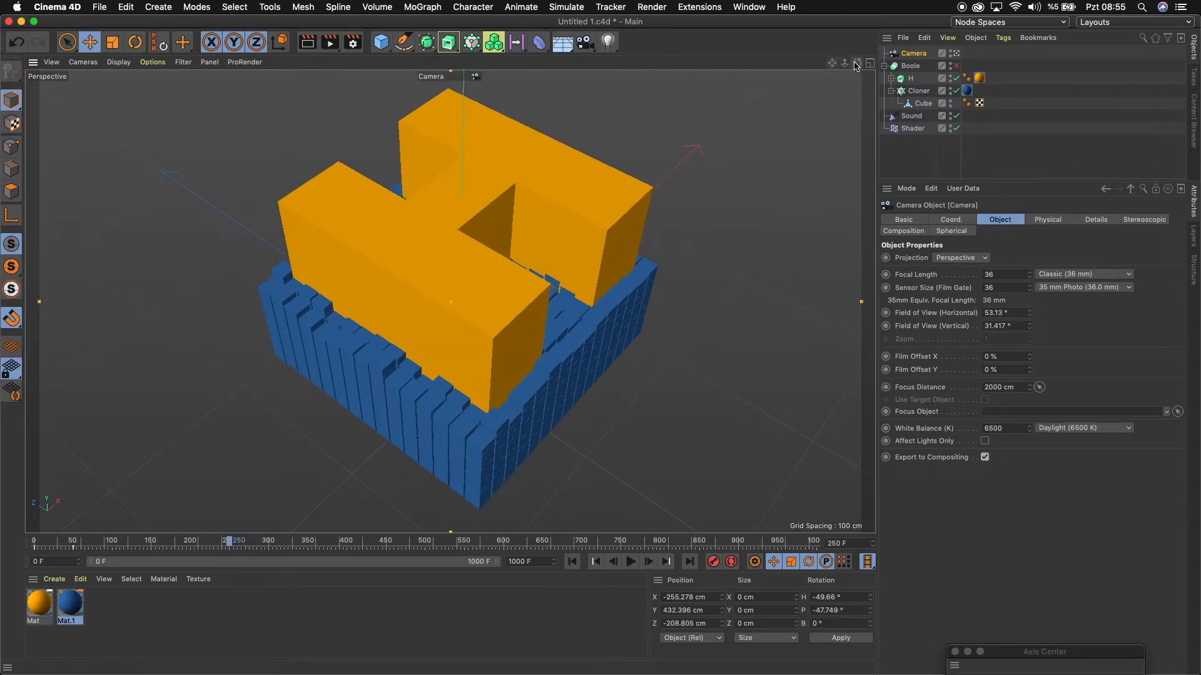
{"action": "left_click_drag", "start_coordinate": [857, 63], "coordinate": [821, 85]}
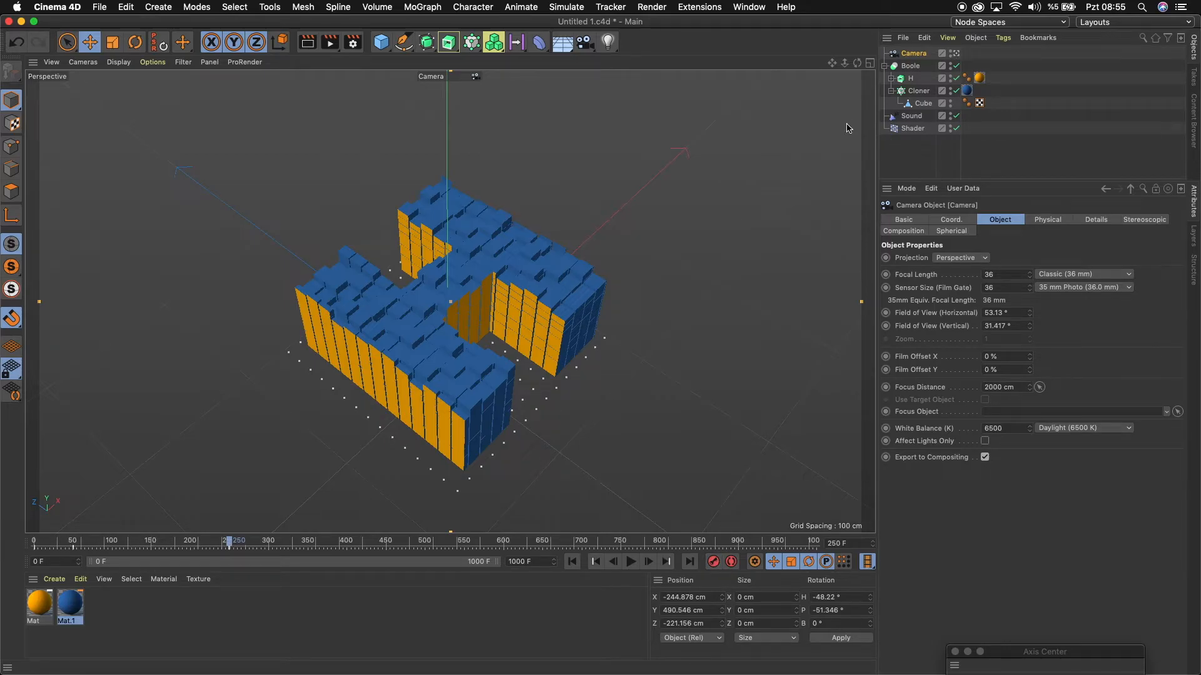
Disable the Boole, play the camera animation from frame 0, and leave the timeline at frame 350.
{"action": "key", "text": "F6"}
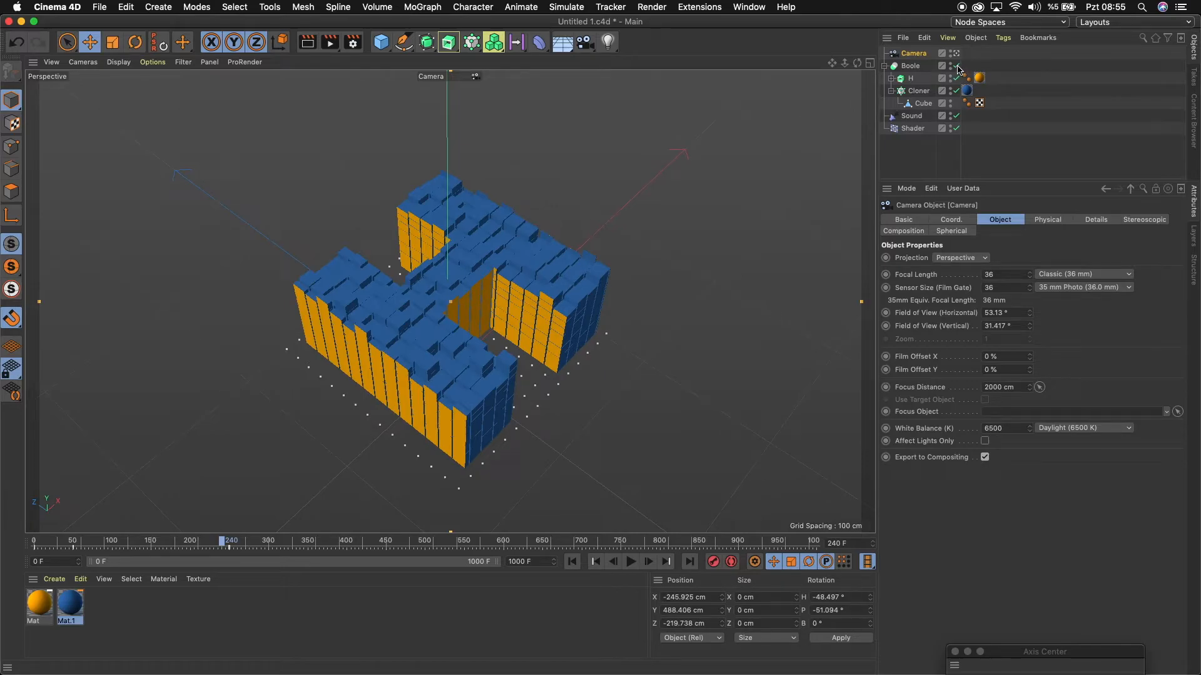
{"action": "key", "text": "shift+f"}
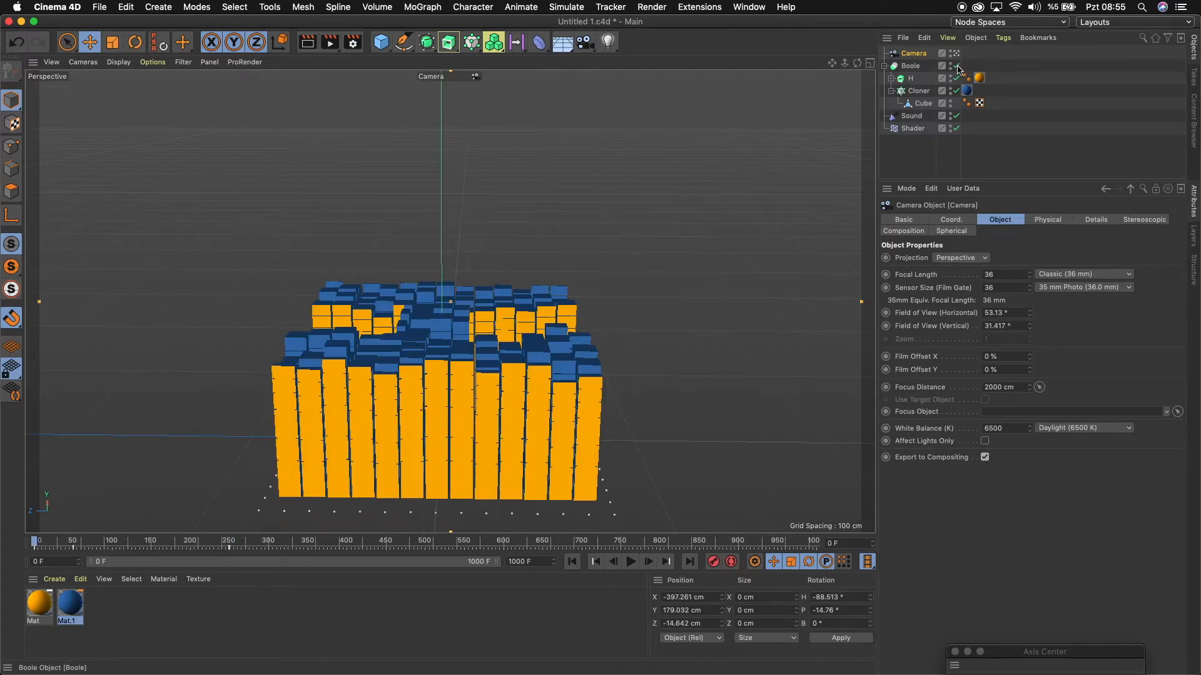
{"action": "left_click", "coordinate": [958, 67]}
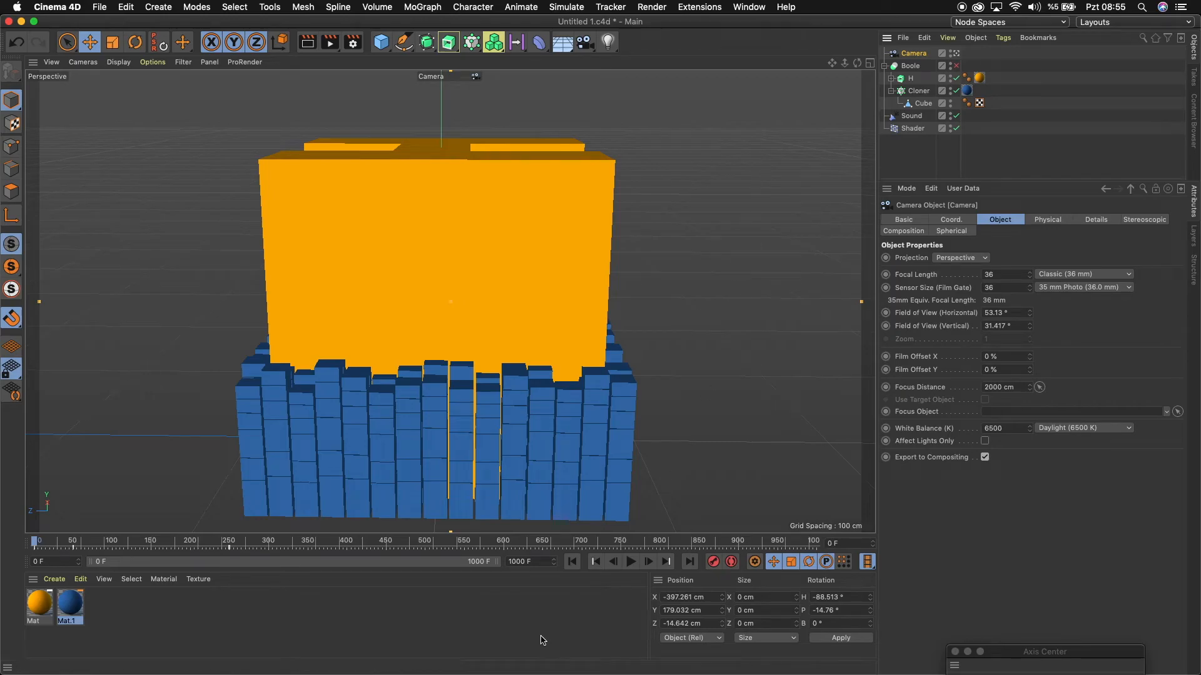
{"action": "left_click", "coordinate": [630, 562]}
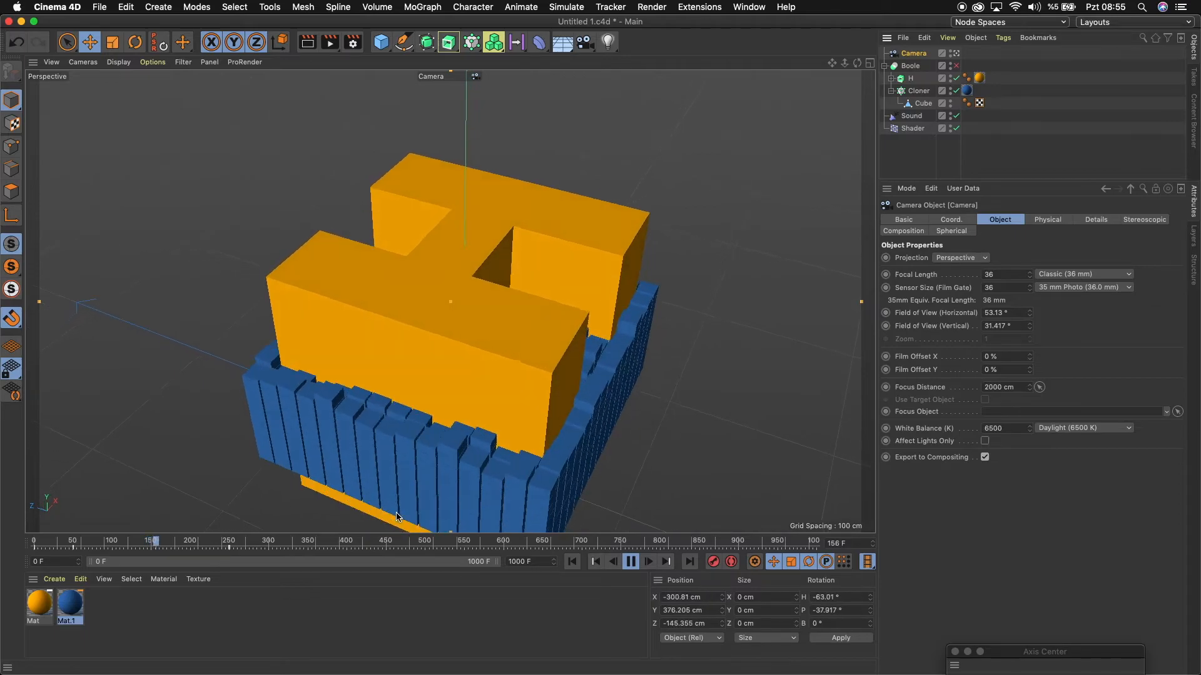
{"action": "left_click", "coordinate": [632, 562]}
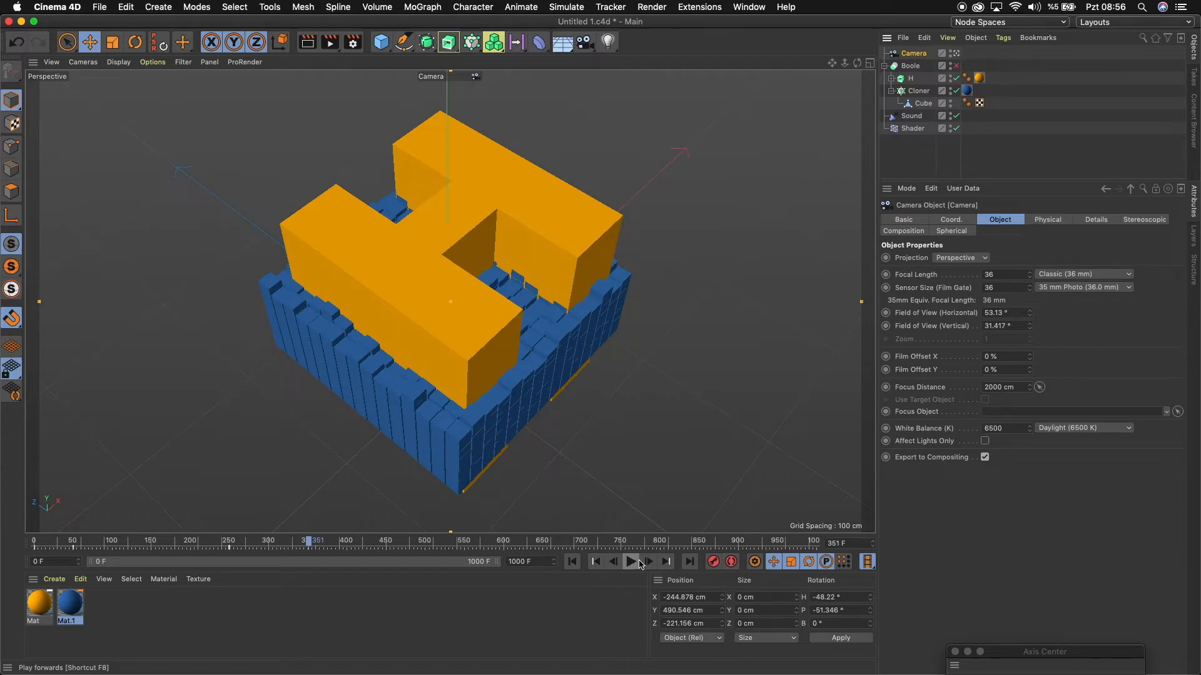
{"action": "mouse_move", "coordinate": [311, 543]}
{"action": "left_mouse_down"}
{"action": "mouse_move", "coordinate": [273, 547]}
{"action": "mouse_move", "coordinate": [327, 549]}
{"action": "mouse_move", "coordinate": [309, 548]}
{"action": "left_mouse_up"}
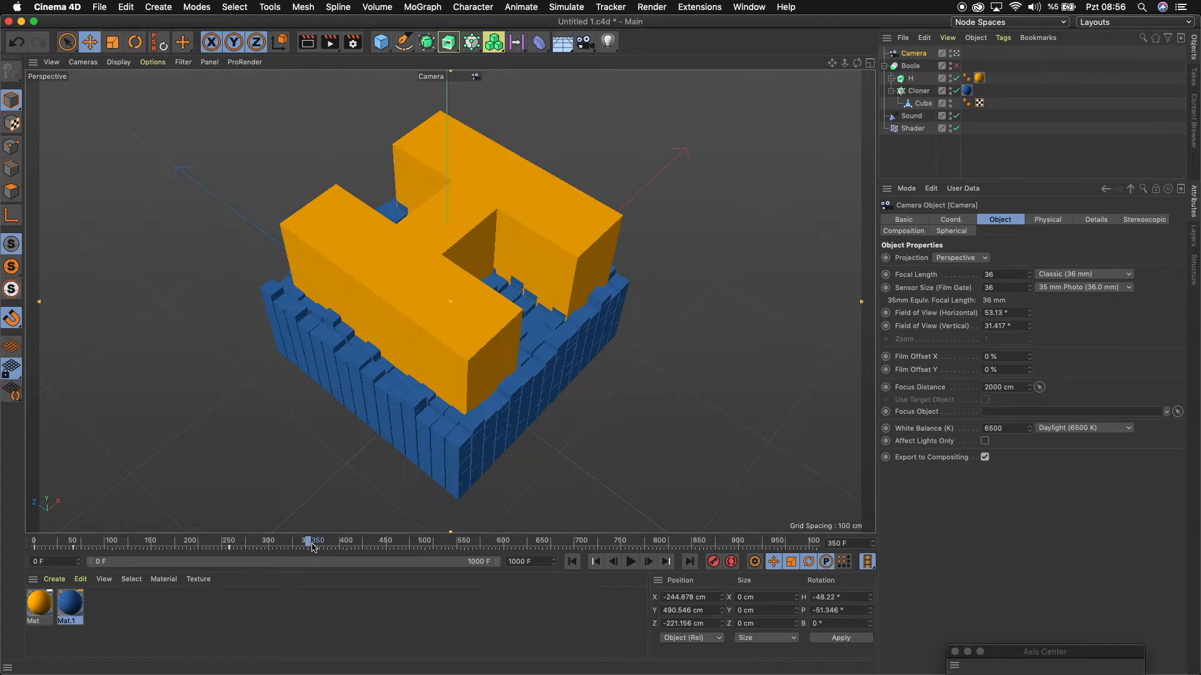
{"action": "left_click", "coordinate": [919, 92]}
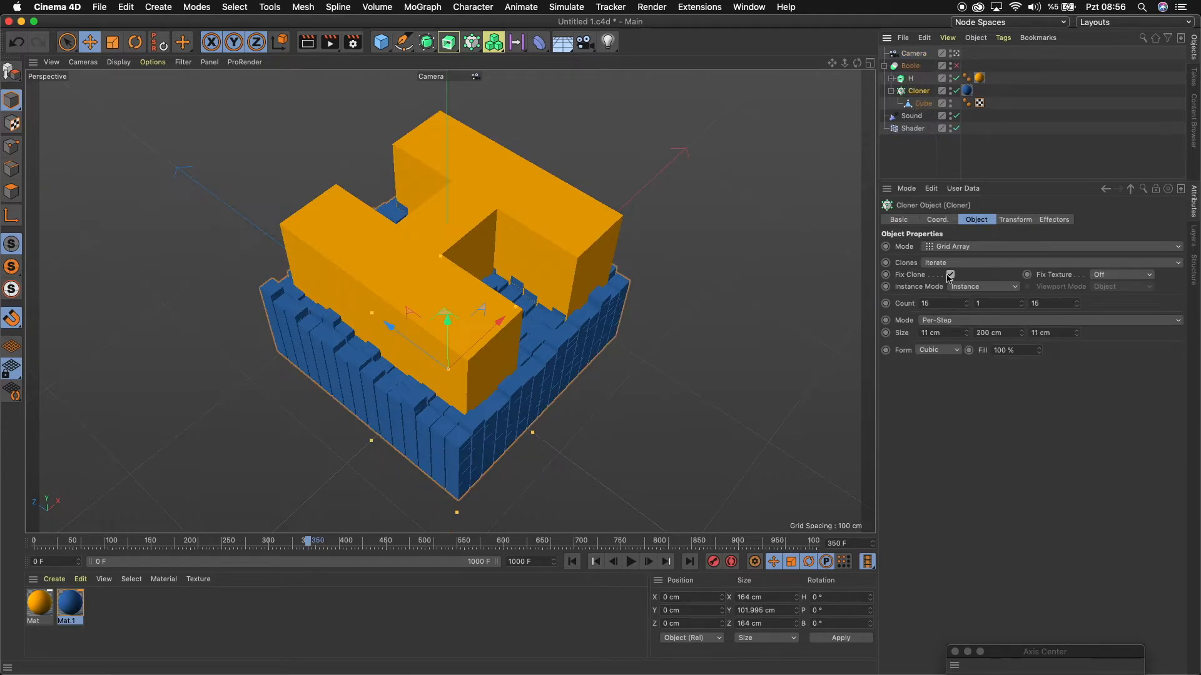
{"action": "left_click", "coordinate": [938, 220]}
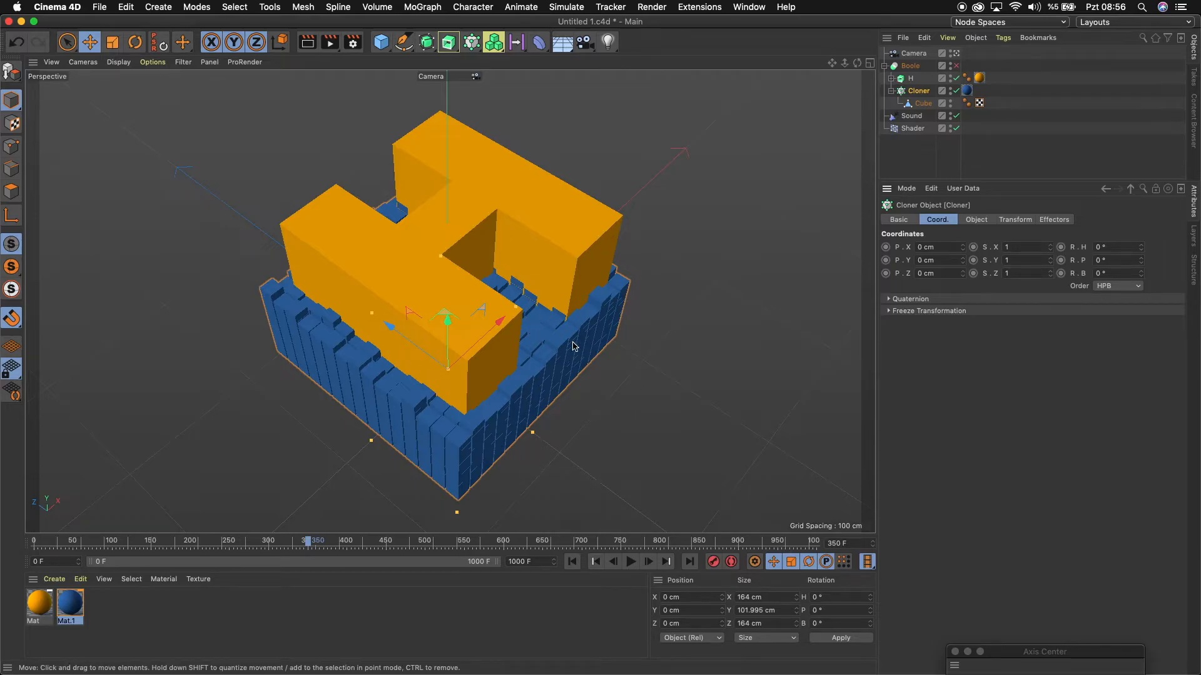
{"action": "left_click_drag", "start_coordinate": [388, 324], "coordinate": [388, 330]}
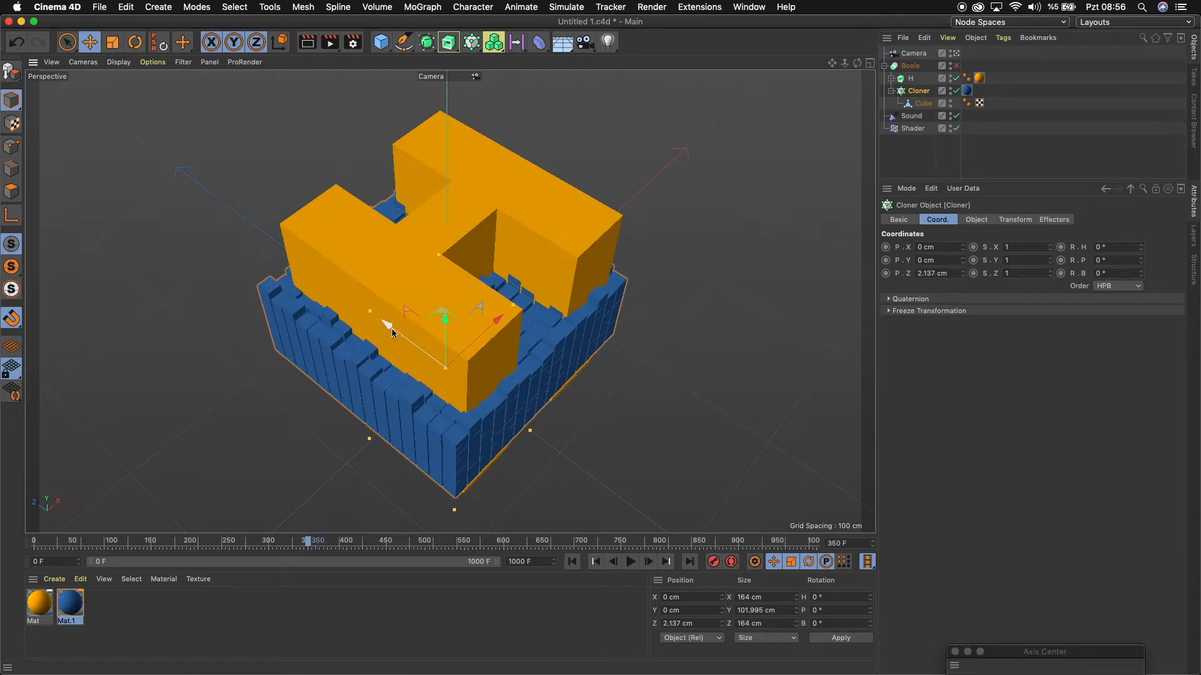
{"action": "key", "text": "super+z"}
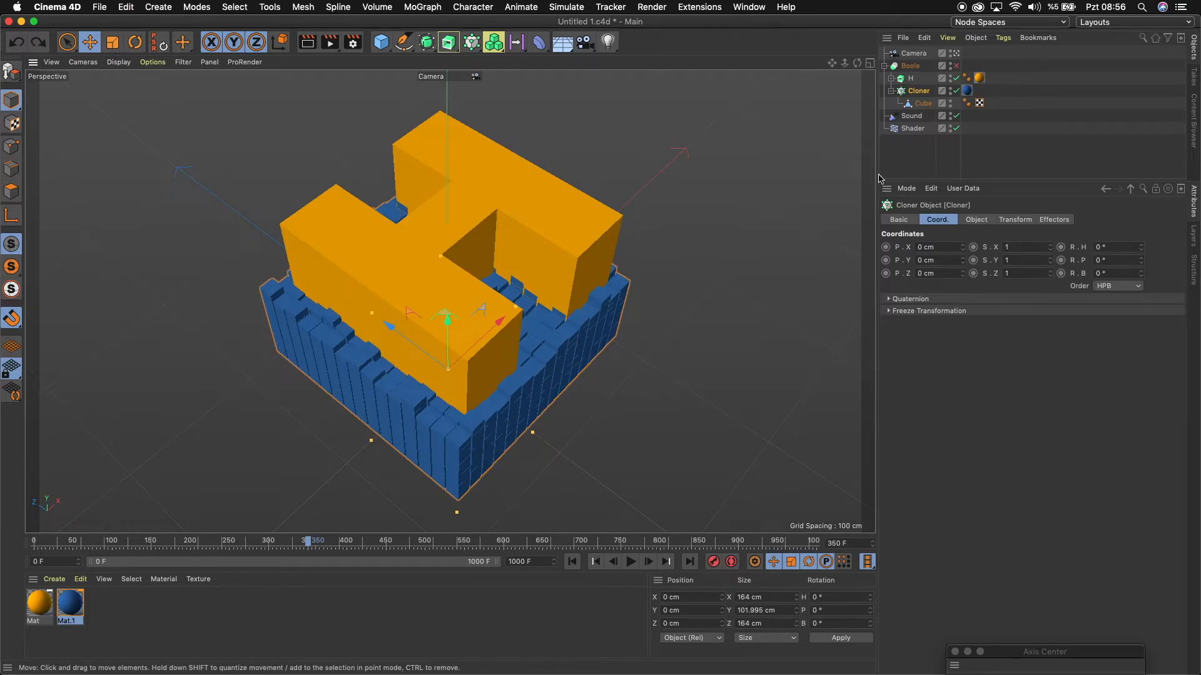
Set the Cloner's grid count along Z to 18, keeping 15 along X.
{"action": "left_click", "coordinate": [916, 95]}
{"action": "left_click", "coordinate": [978, 221]}
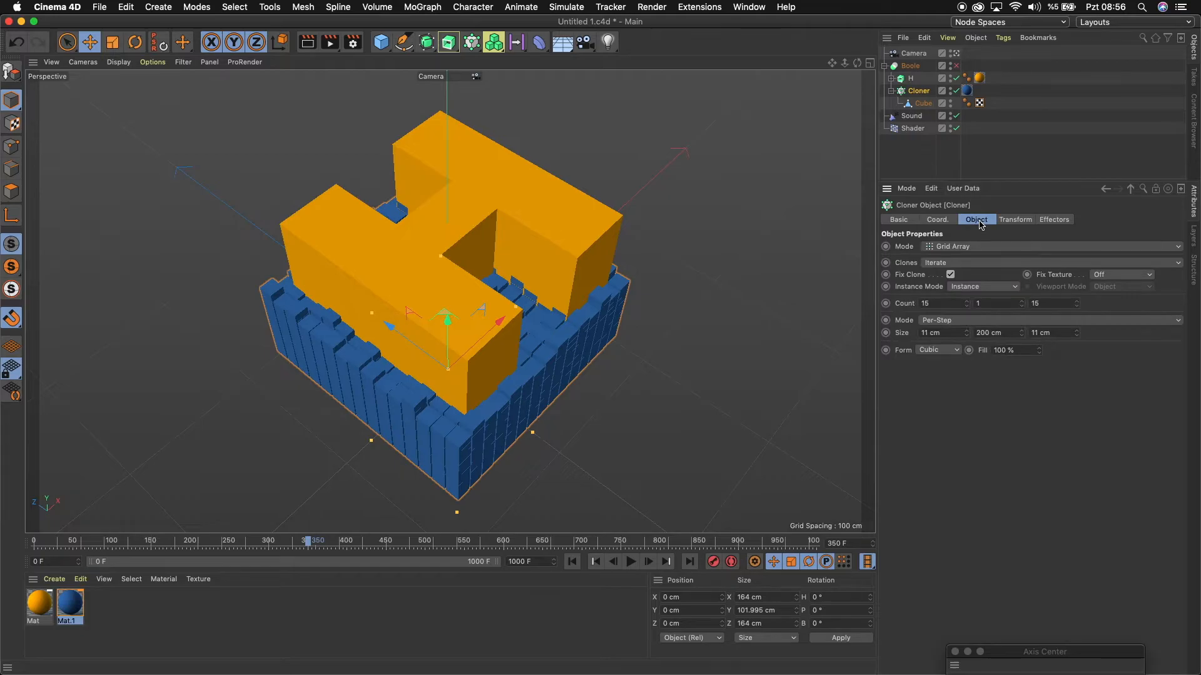
{"action": "left_click", "coordinate": [967, 302]}
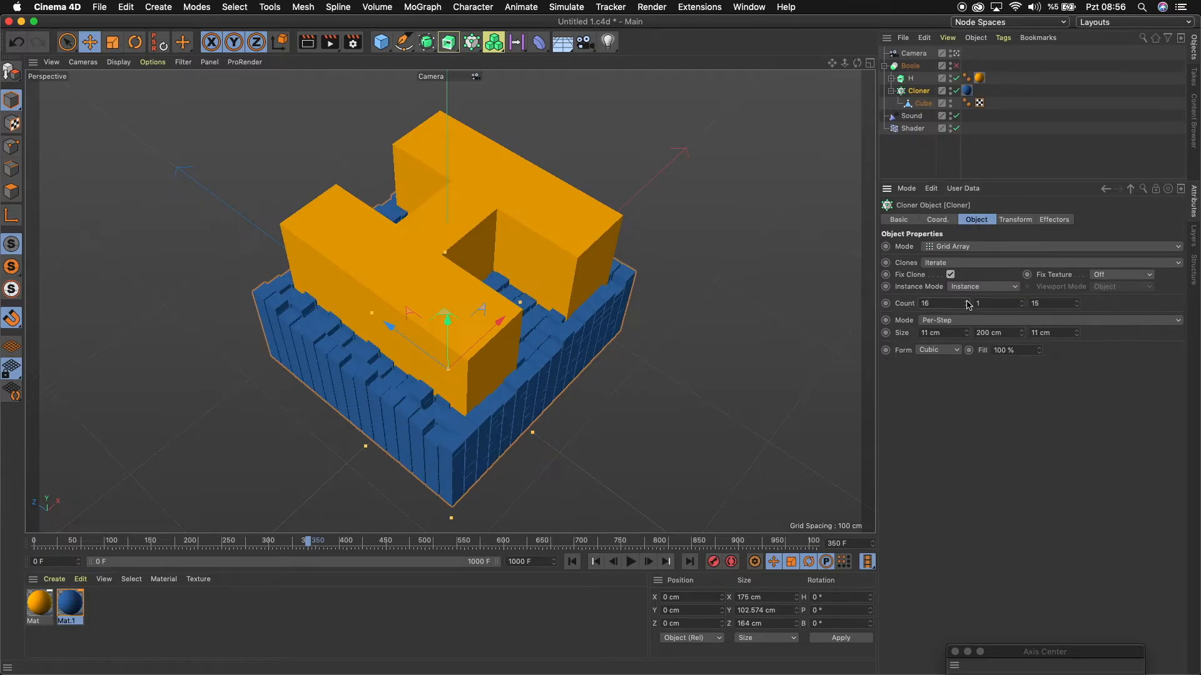
{"action": "left_click", "coordinate": [966, 307]}
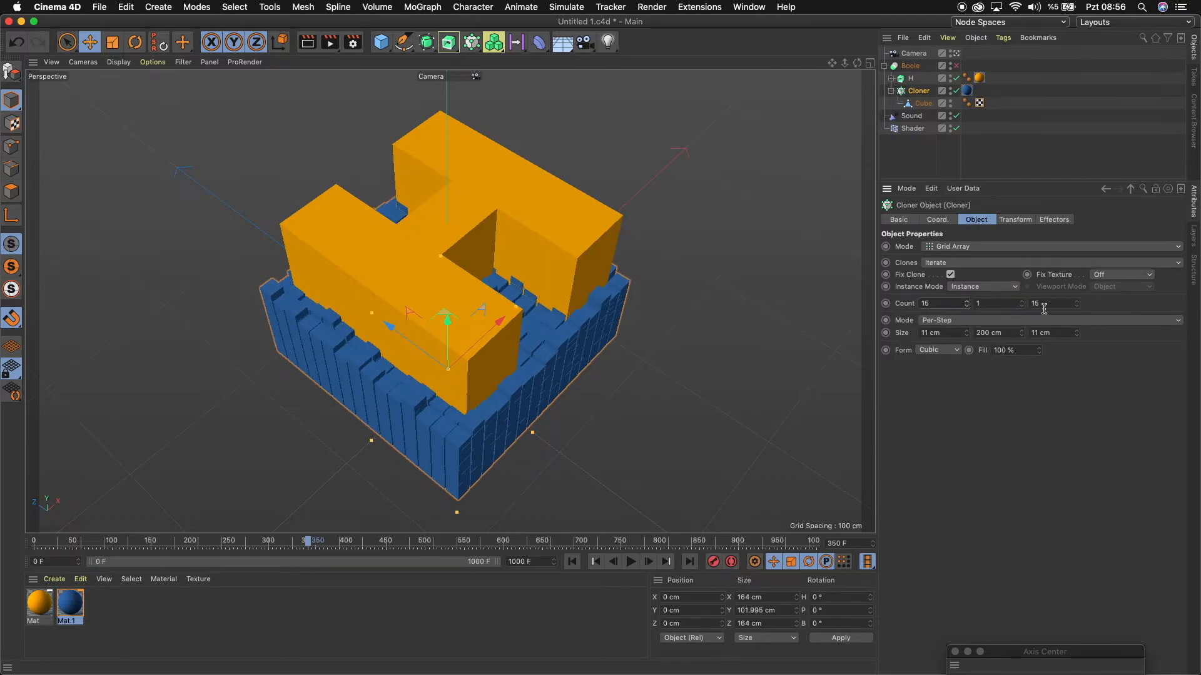
{"action": "left_click", "coordinate": [1077, 301]}
{"action": "left_click", "coordinate": [1077, 301]}
{"action": "left_click", "coordinate": [1077, 302]}
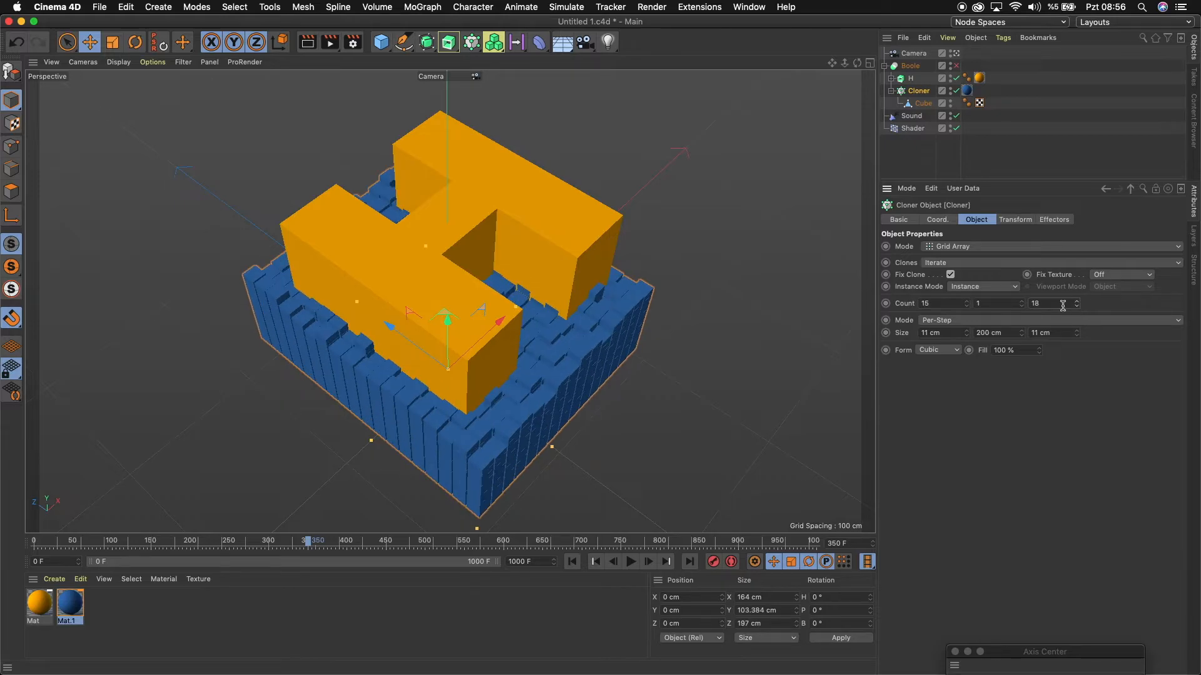
Set the Cloner's Z position to 25 cm and keyframe it at frame 350.
{"action": "left_click_drag", "start_coordinate": [389, 325], "coordinate": [366, 310]}
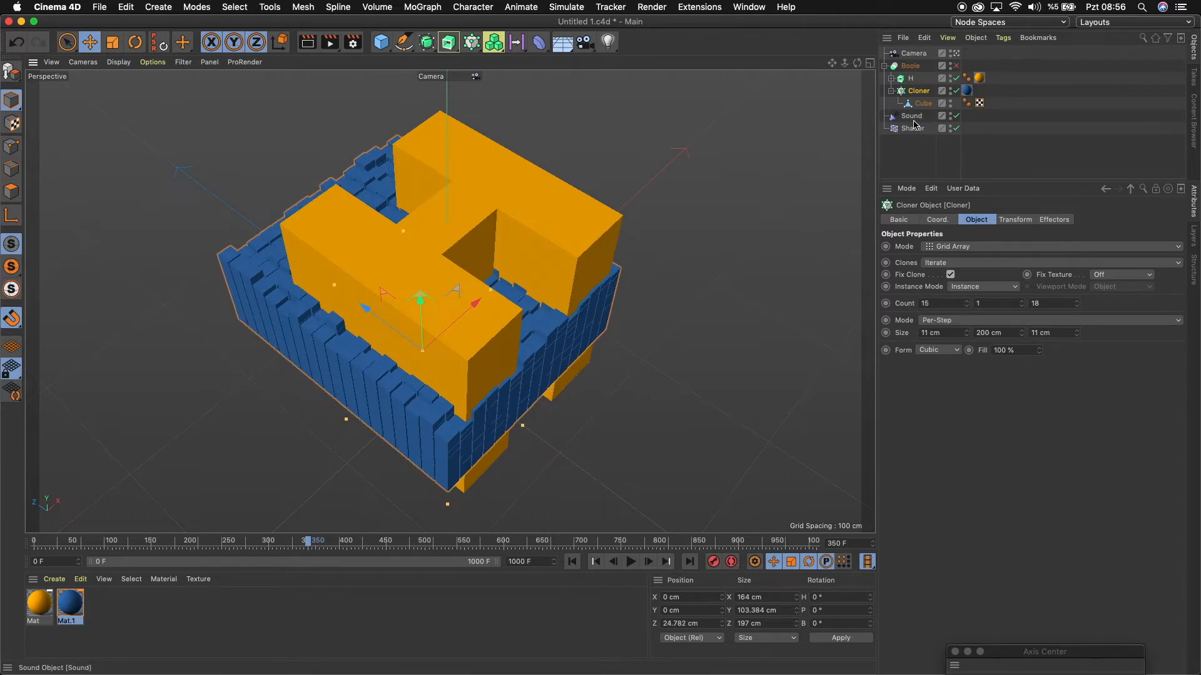
{"action": "left_click", "coordinate": [938, 220]}
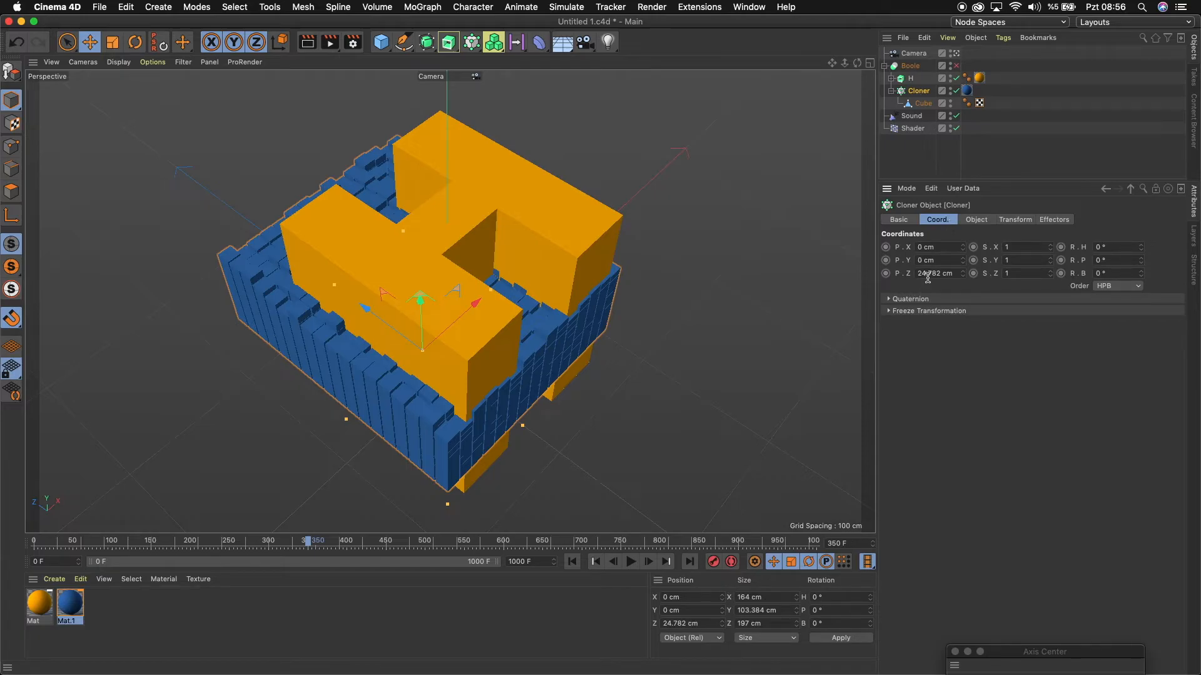
{"action": "left_click_drag", "start_coordinate": [963, 274], "coordinate": [962, 274]}
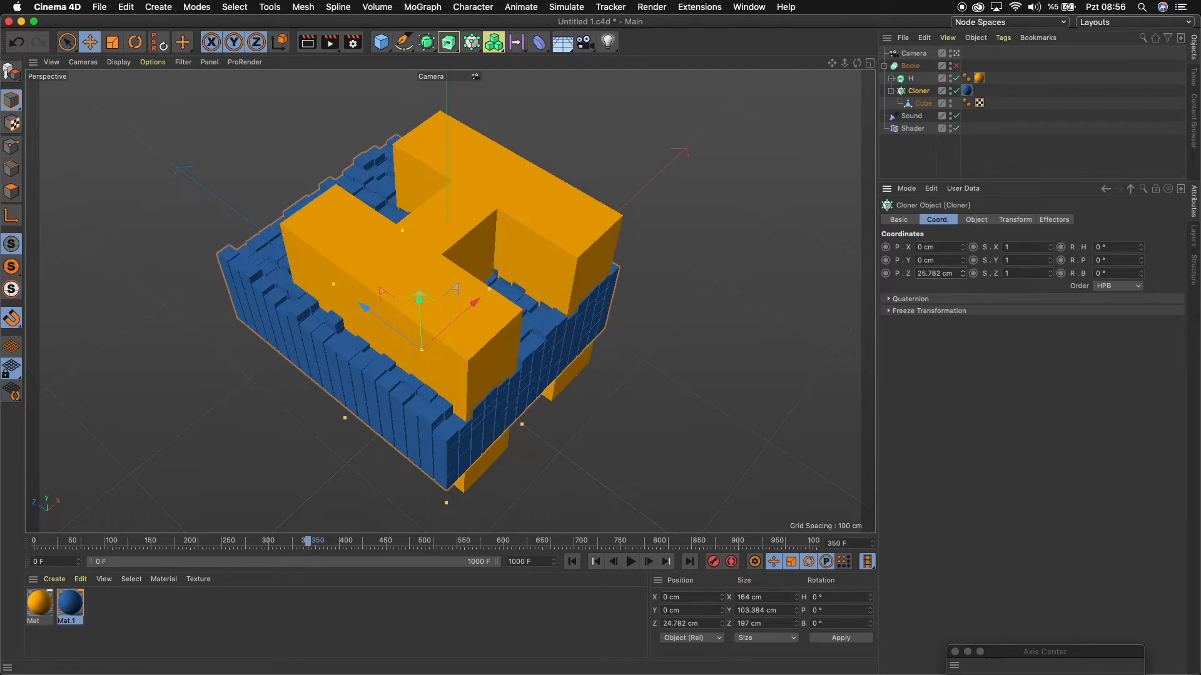
{"action": "left_click", "coordinate": [953, 274]}
{"action": "type", "text": "25"}
{"action": "key", "text": "Return"}
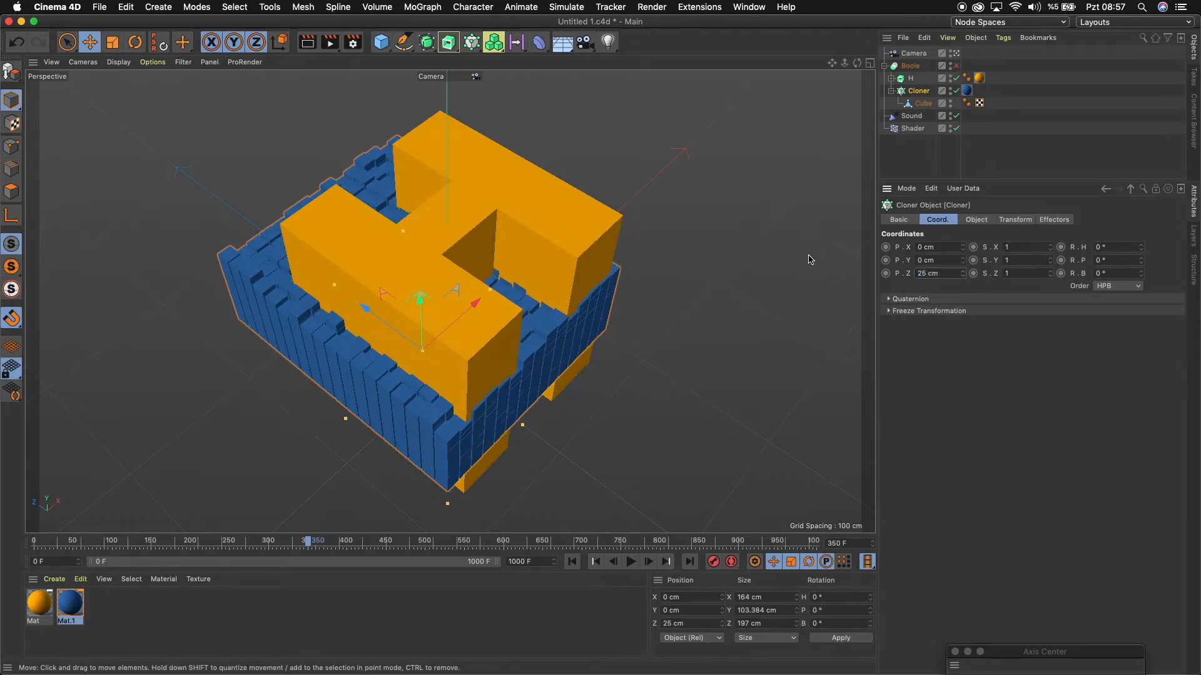
{"action": "left_click", "coordinate": [886, 274]}
At frame 600, set the Cloner's Z position to -25 cm and keyframe it.
{"action": "left_click_drag", "start_coordinate": [308, 542], "coordinate": [505, 549]}
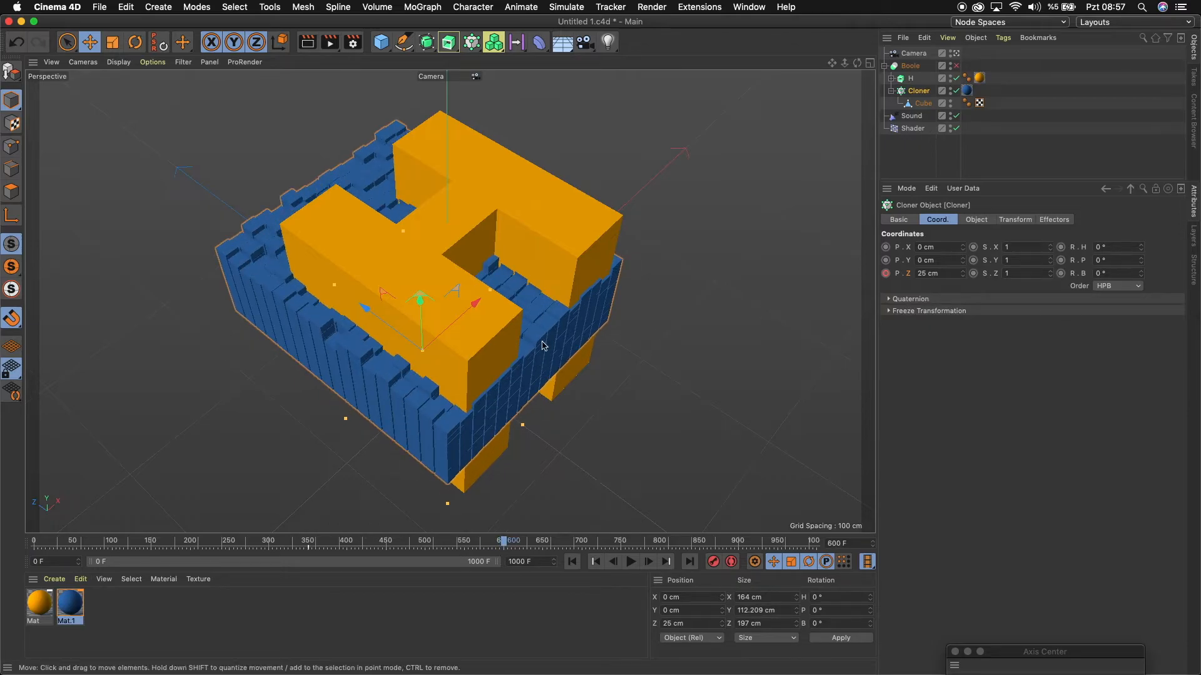
{"action": "left_click_drag", "start_coordinate": [365, 310], "coordinate": [402, 367]}
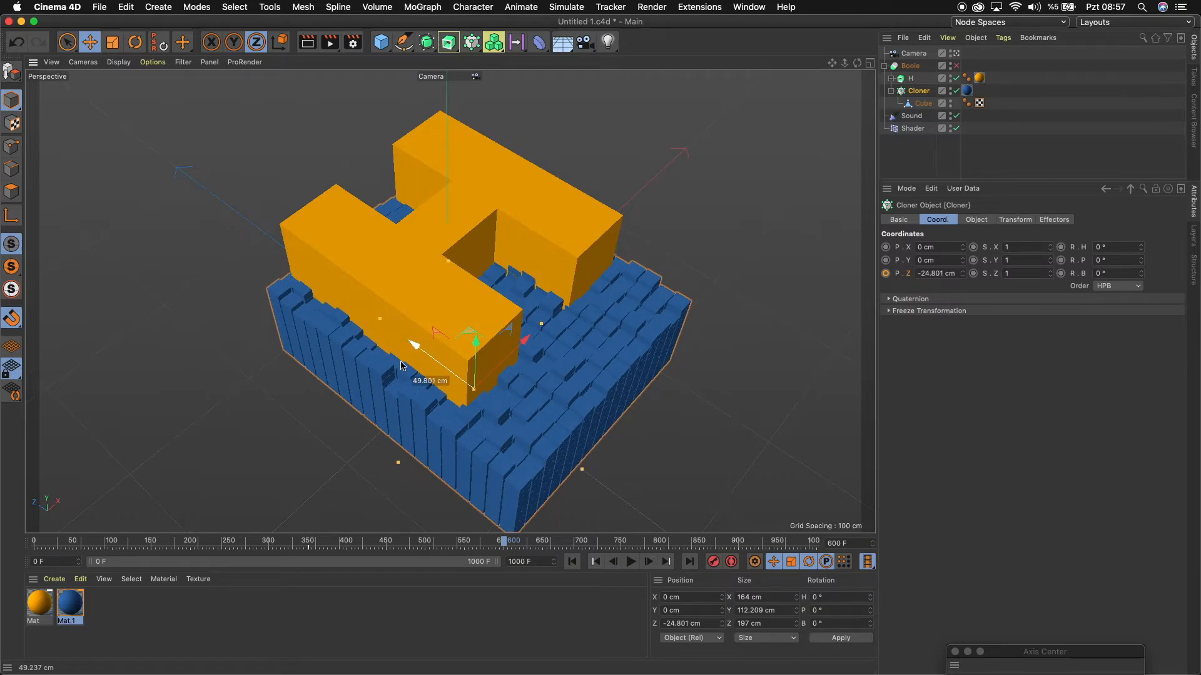
{"action": "double_click", "coordinate": [946, 274]}
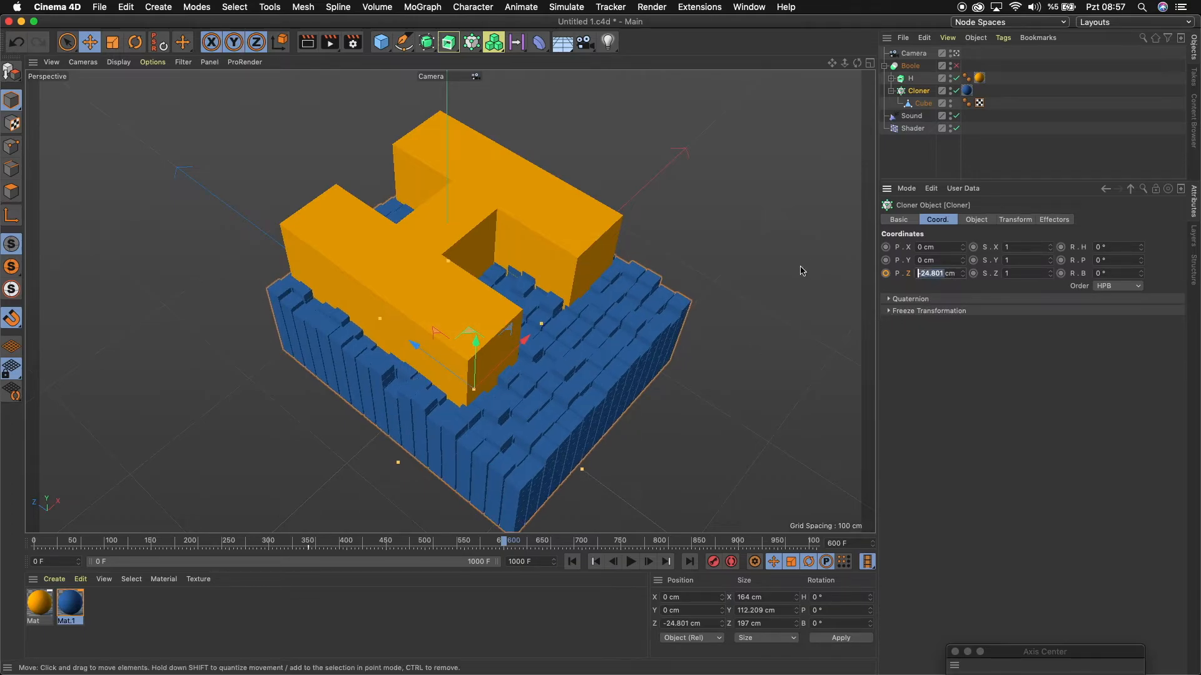
{"action": "key", "text": "BackSpace"}
{"action": "type", "text": "-25"}
{"action": "key", "text": "Return"}
{"action": "left_click", "coordinate": [885, 273]}
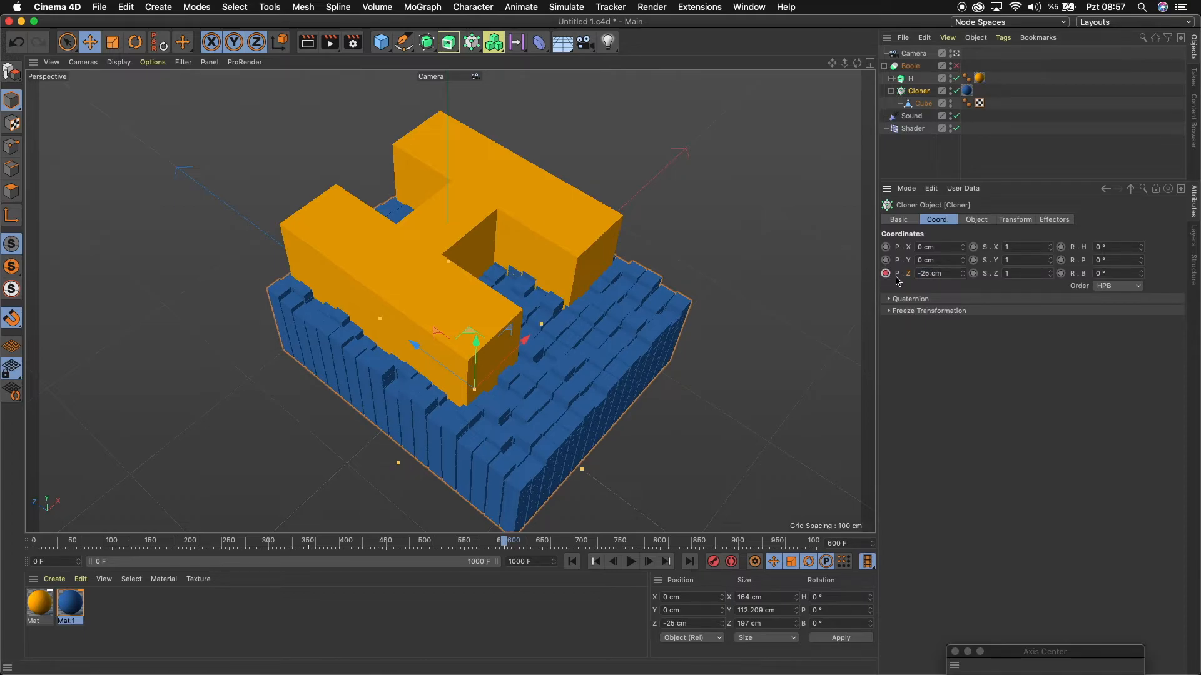
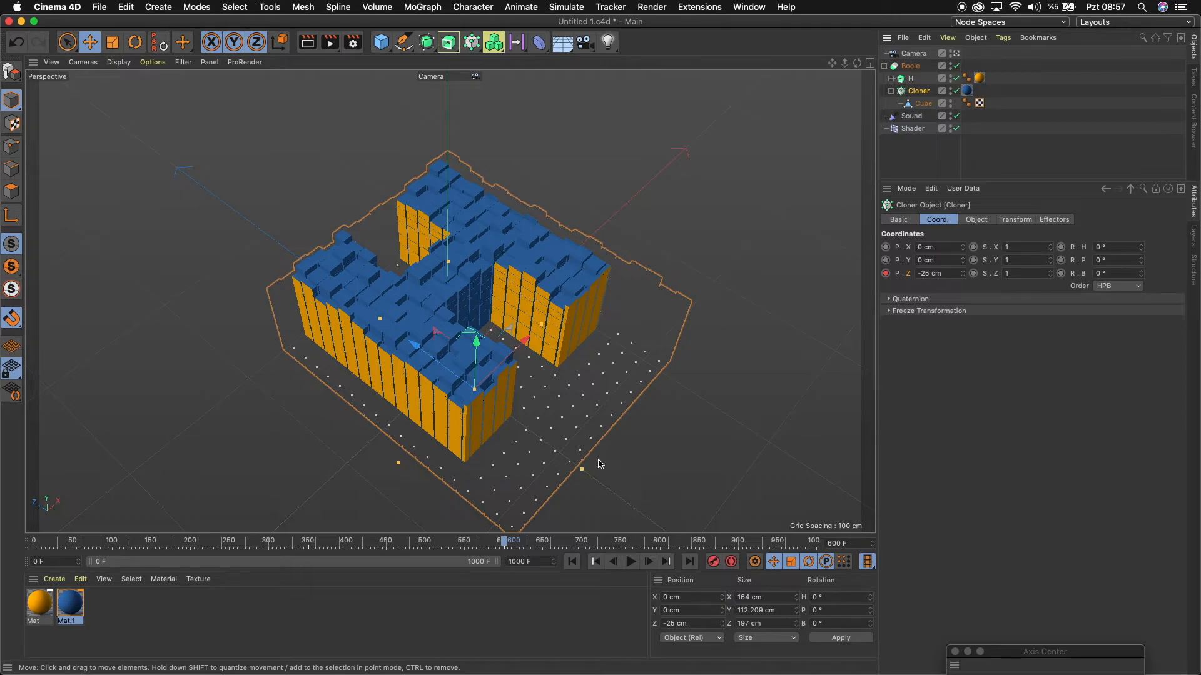
With the Boole disabled, open the orange material for editing and keyframe its colour at frame 401.
{"action": "left_click", "coordinate": [955, 67]}
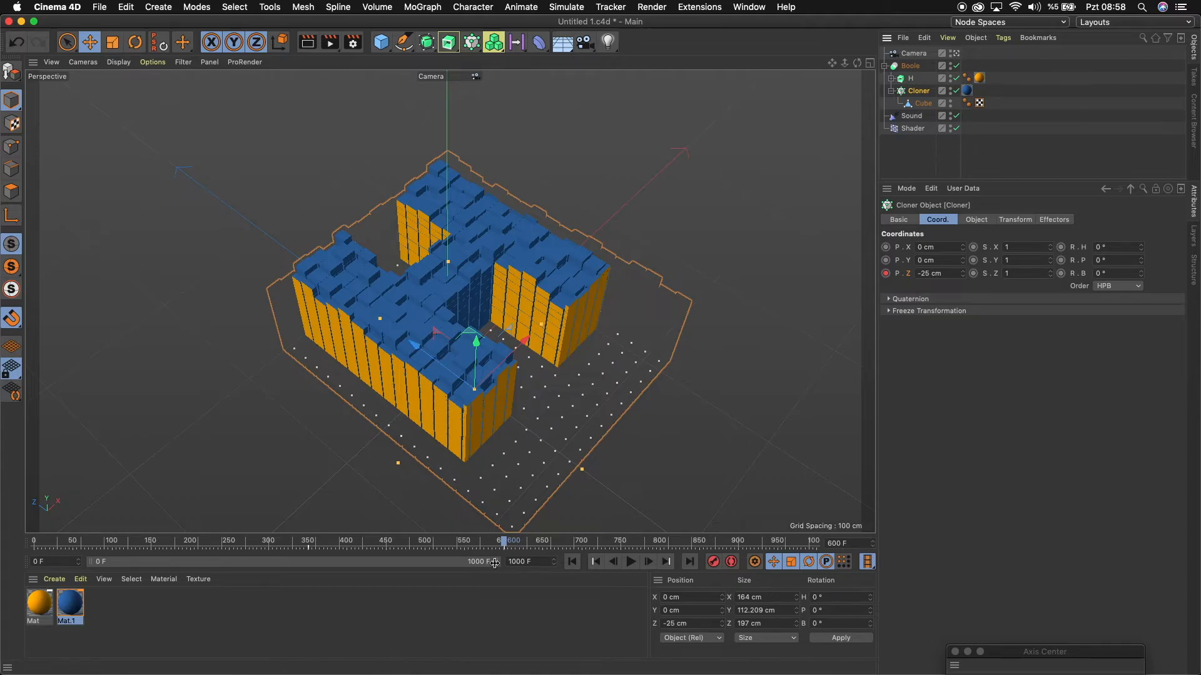
{"action": "double_click", "coordinate": [40, 607]}
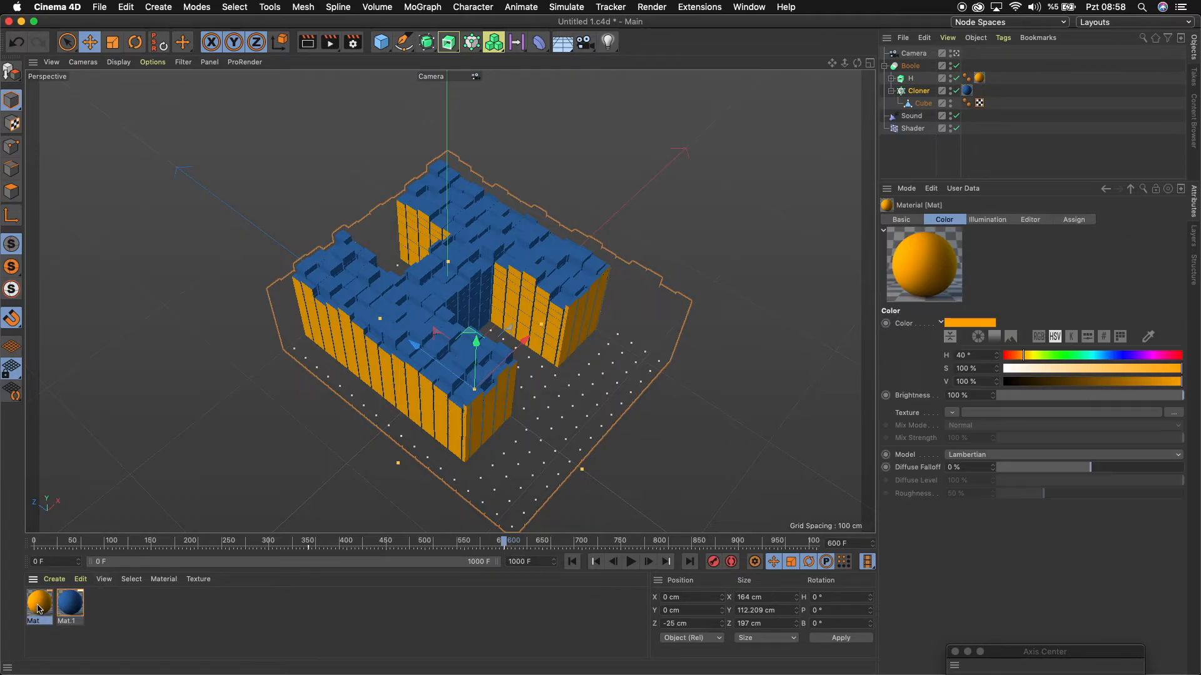
{"action": "left_click_drag", "start_coordinate": [339, 91], "coordinate": [848, 153]}
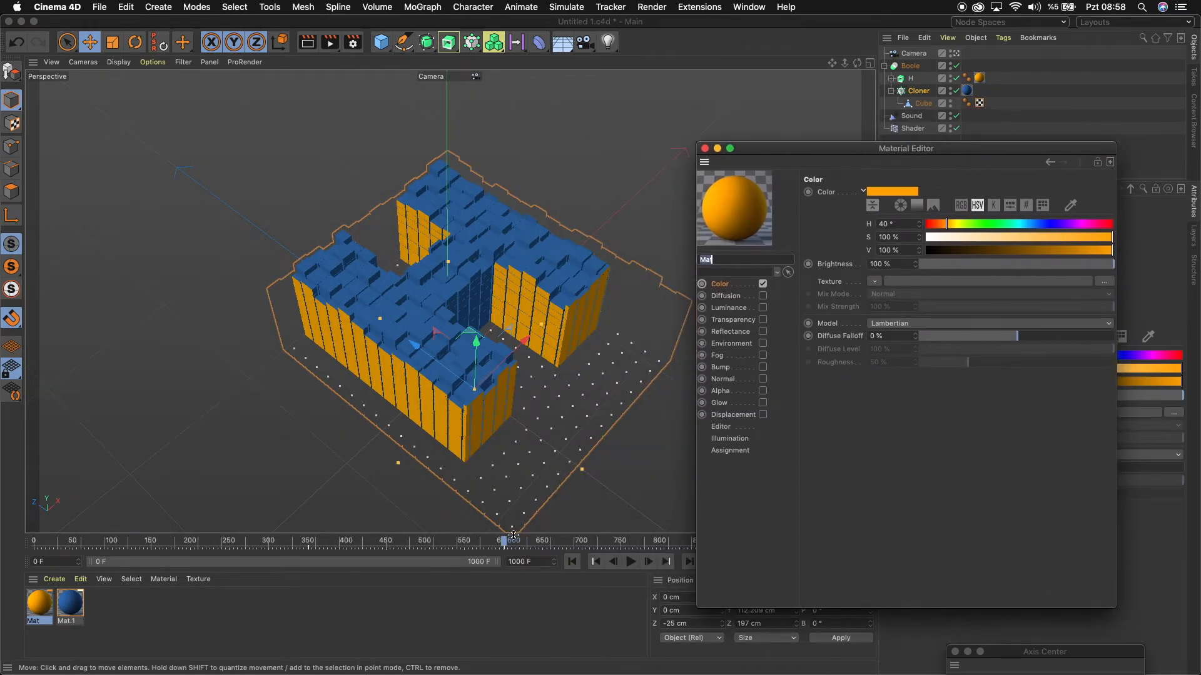
{"action": "left_click", "coordinate": [955, 66]}
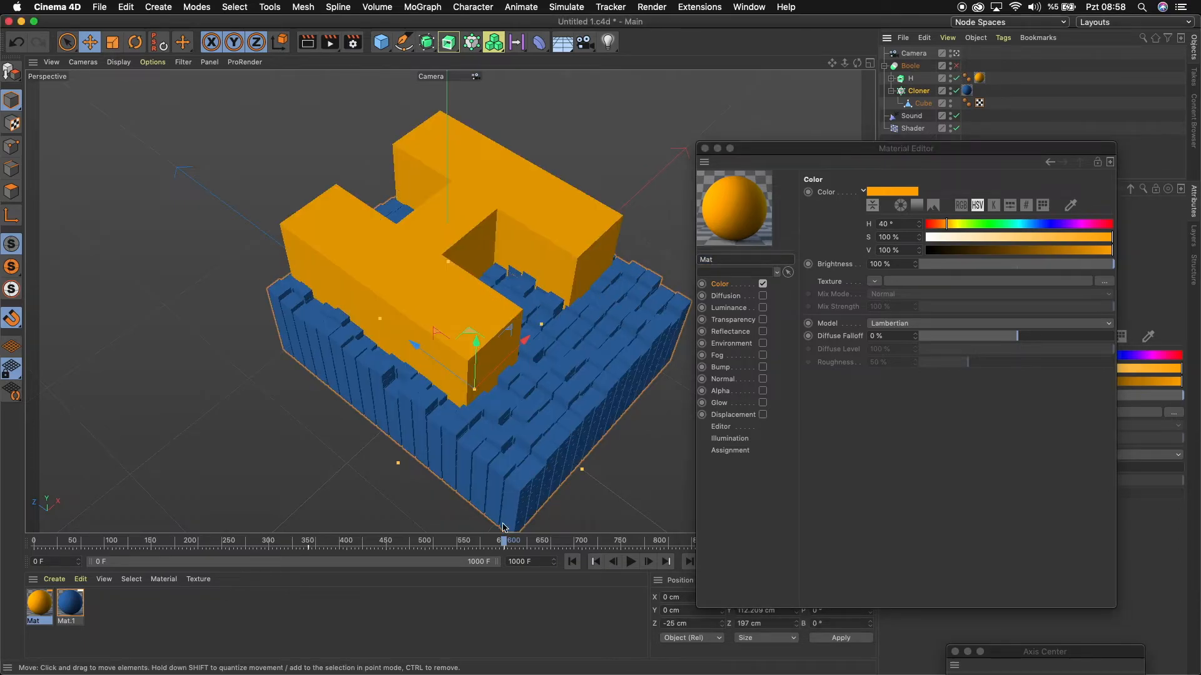
{"action": "left_click_drag", "start_coordinate": [504, 544], "coordinate": [349, 548]}
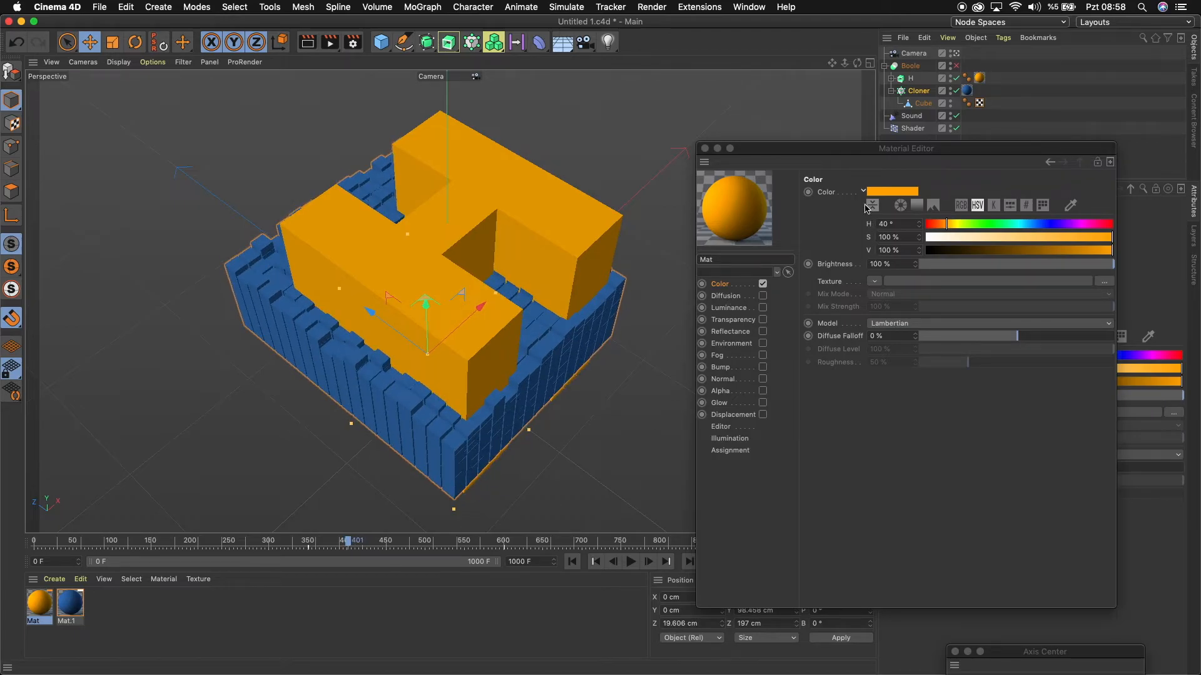
{"action": "left_click", "coordinate": [808, 192]}
{"action": "left_click_drag", "start_coordinate": [820, 161], "coordinate": [813, 148]}
At frame 650, set the orange material's hue to 19° and keyframe its colour, closing the material editor.
{"action": "left_click_drag", "start_coordinate": [350, 547], "coordinate": [544, 549]}
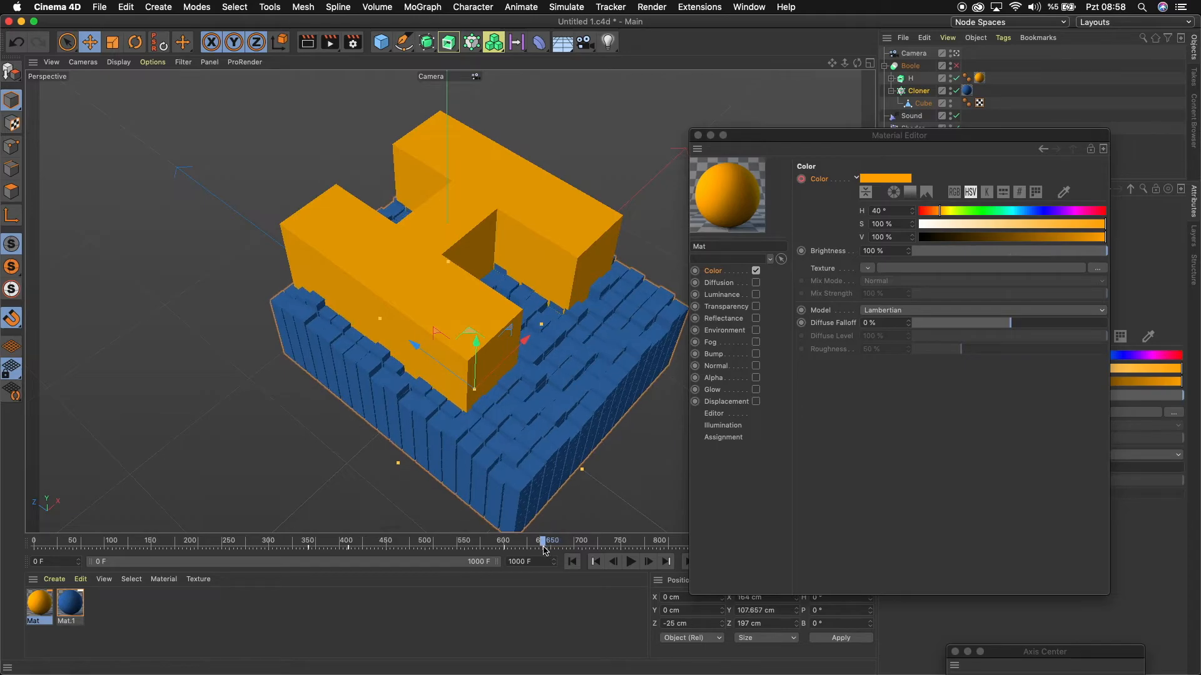
{"action": "left_click", "coordinate": [940, 213]}
{"action": "left_click_drag", "start_coordinate": [938, 213], "coordinate": [930, 216]}
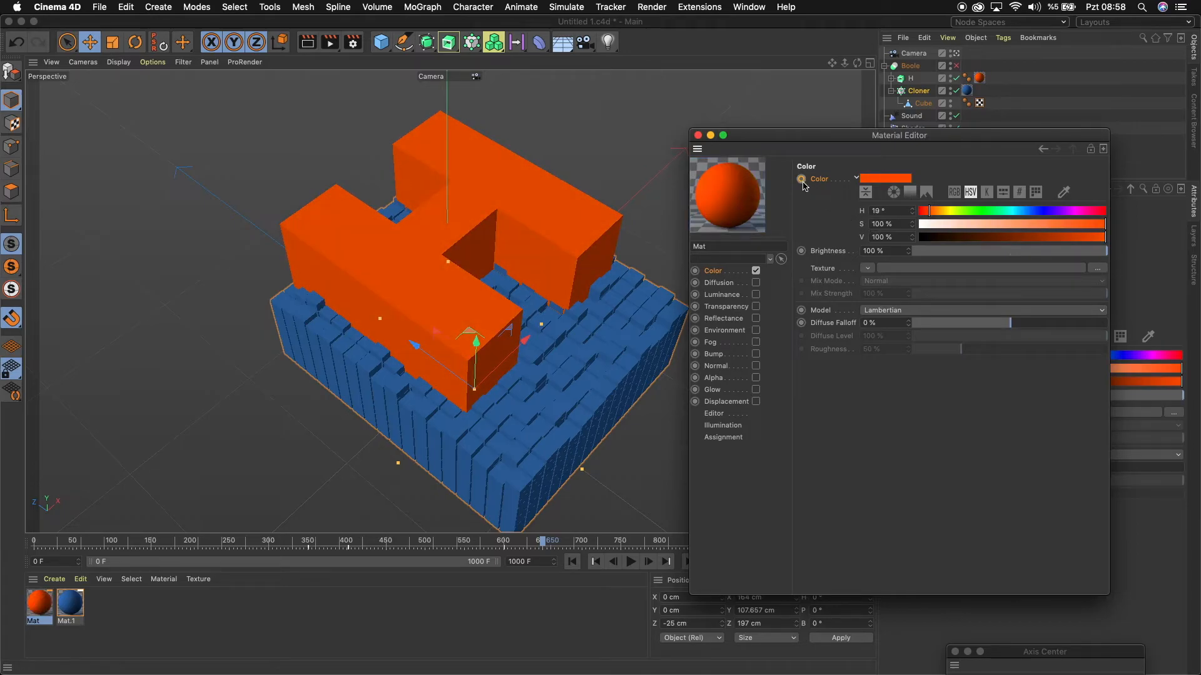
{"action": "left_click_drag", "start_coordinate": [775, 142], "coordinate": [836, 222]}
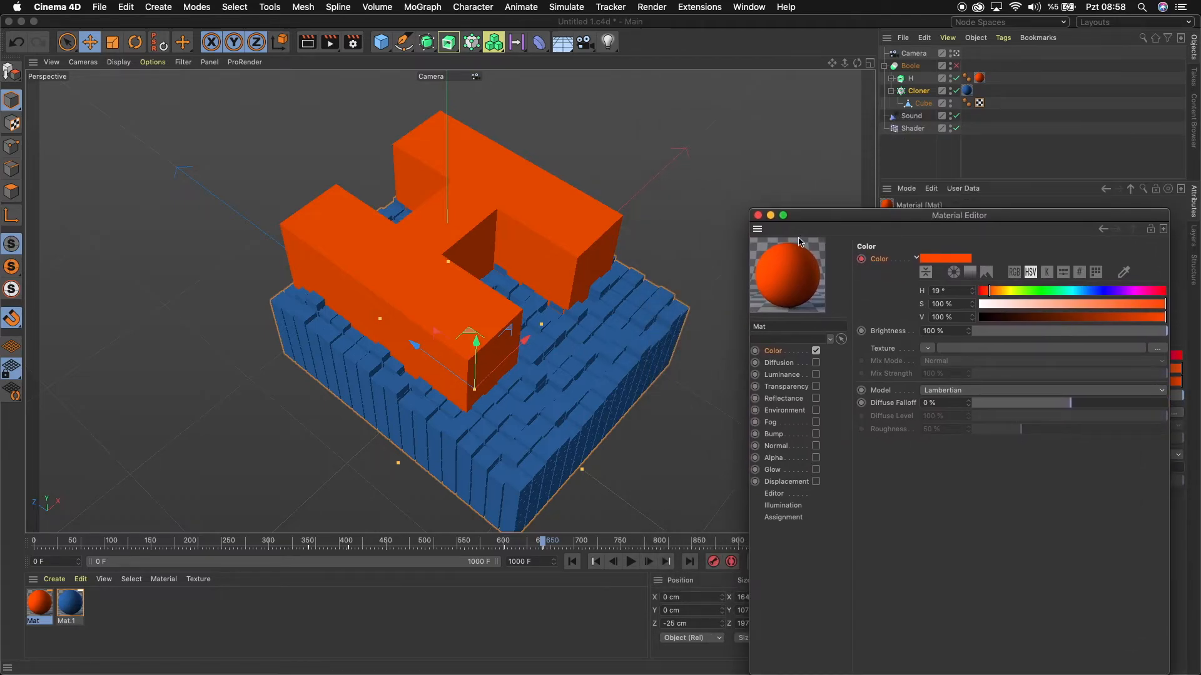
{"action": "left_click", "coordinate": [758, 215]}
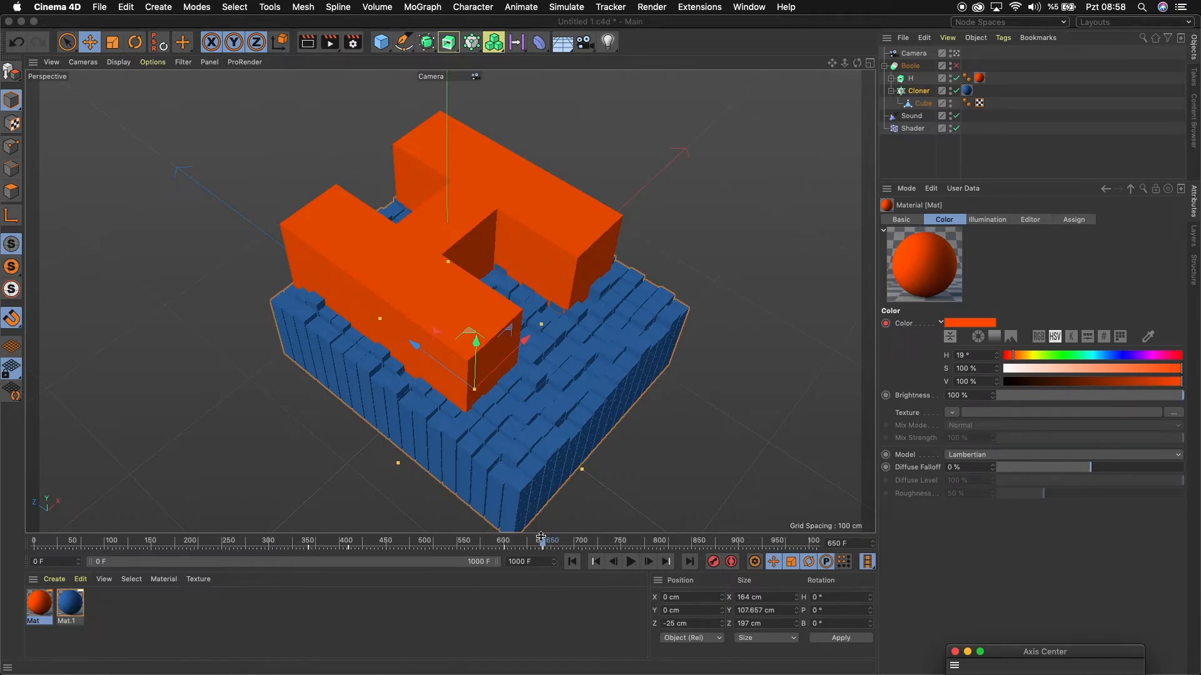
Open the blue material for editing and keyframe its colour at frame 650.
{"action": "left_click", "coordinate": [69, 611]}
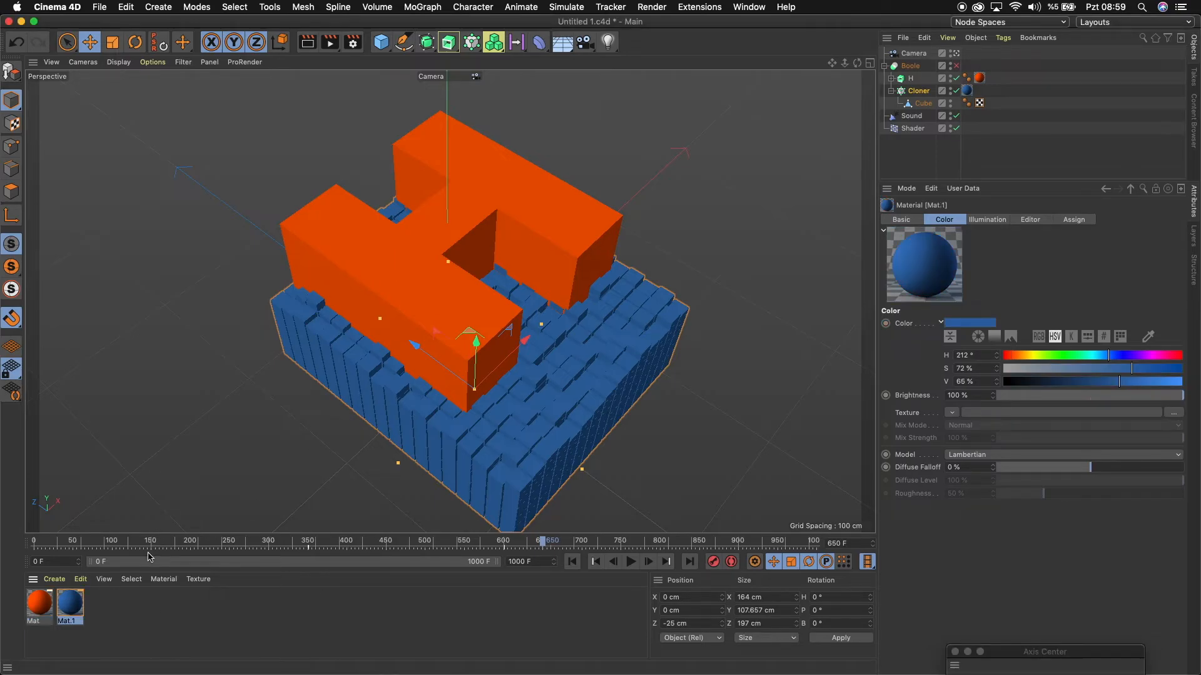
{"action": "double_click", "coordinate": [70, 604]}
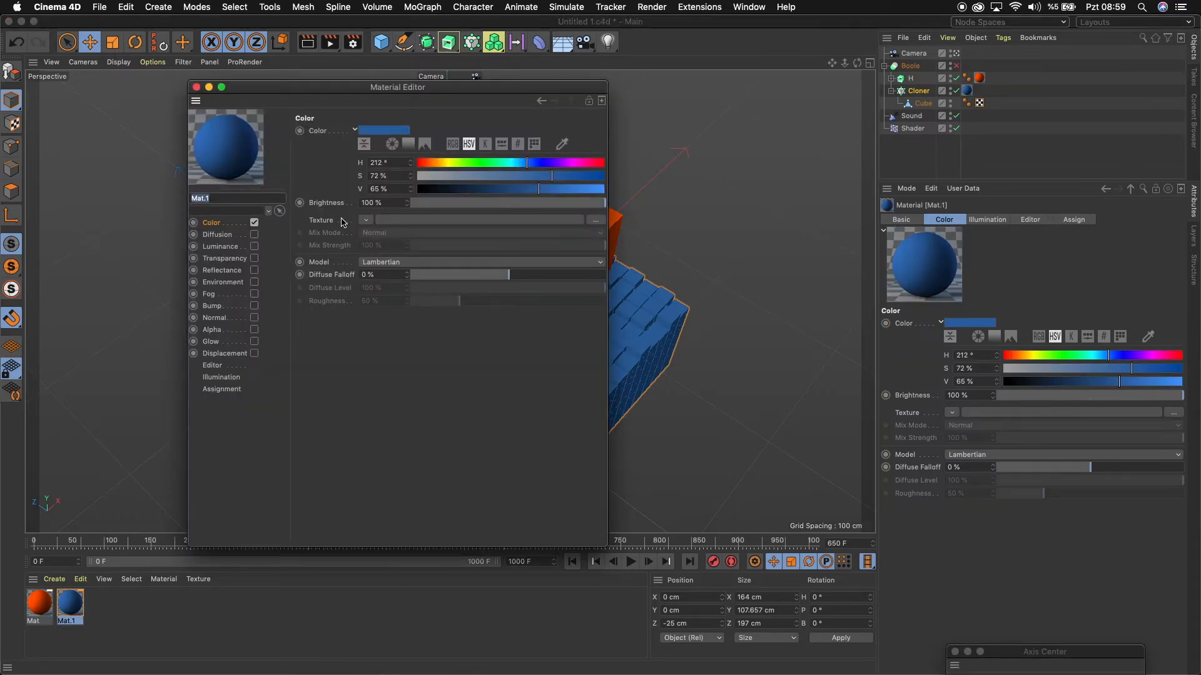
{"action": "left_click", "coordinate": [300, 131], "text": "ctrl"}
{"action": "left_click_drag", "start_coordinate": [325, 93], "coordinate": [162, 289]}
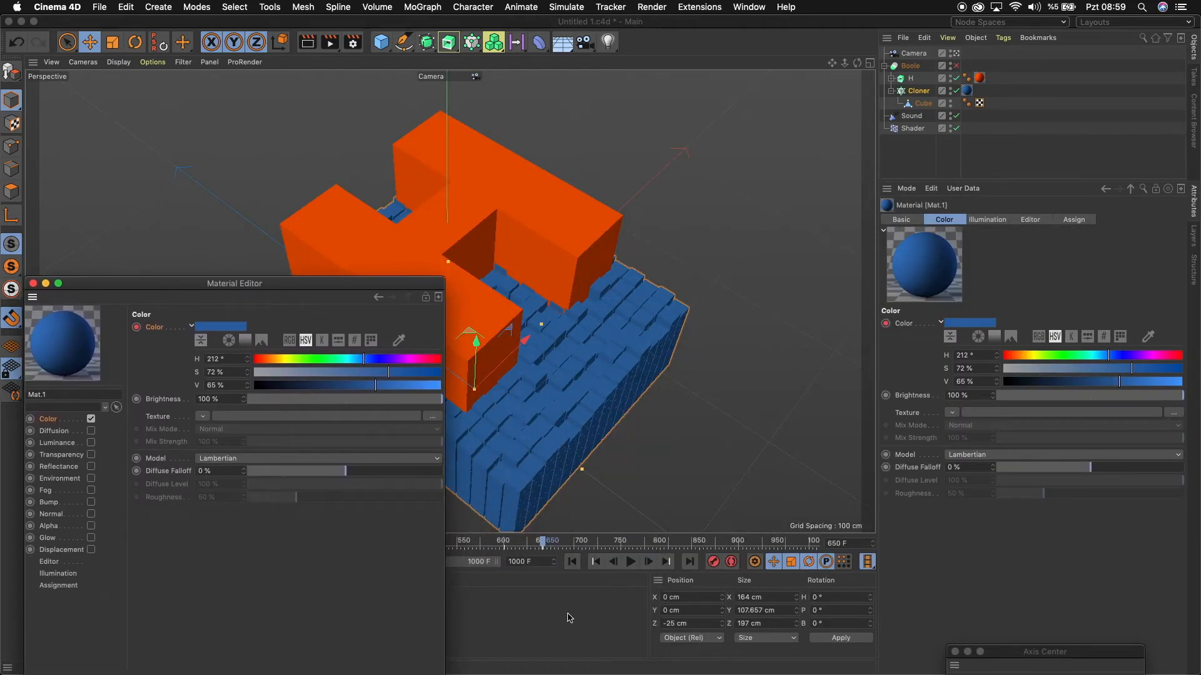
At frame 1000, raise the blue material's colour value to 86% and keyframe its colour.
{"action": "left_click_drag", "start_coordinate": [546, 541], "coordinate": [819, 545]}
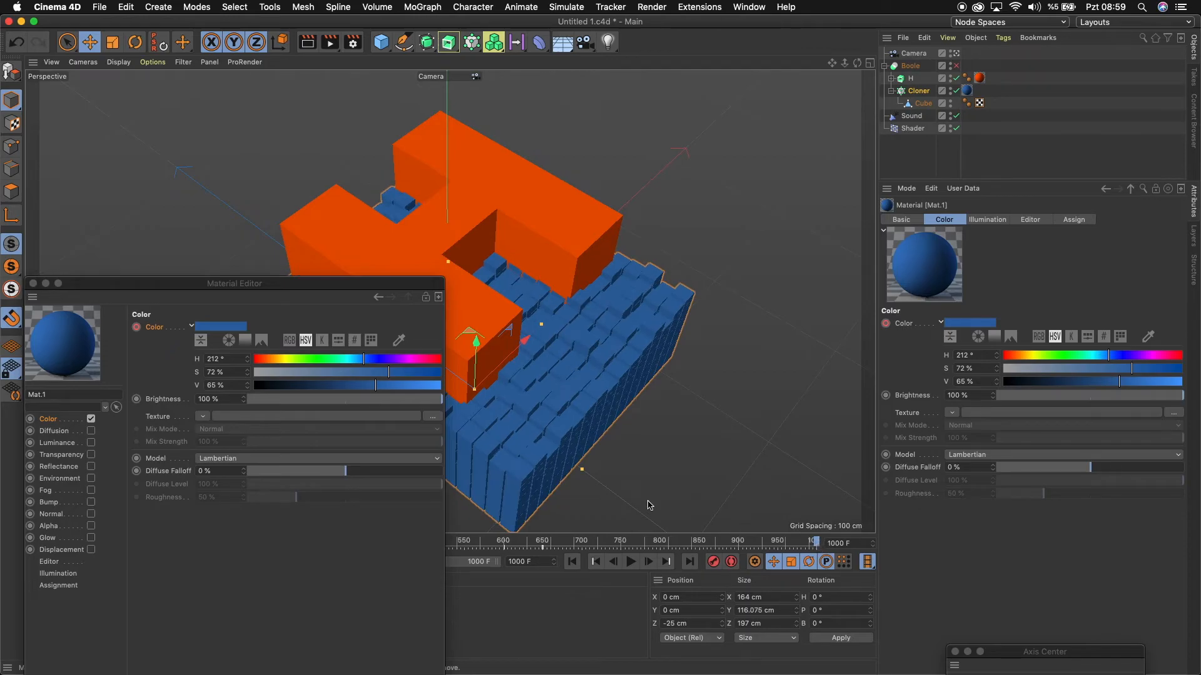
{"action": "left_click_drag", "start_coordinate": [377, 389], "coordinate": [407, 392]}
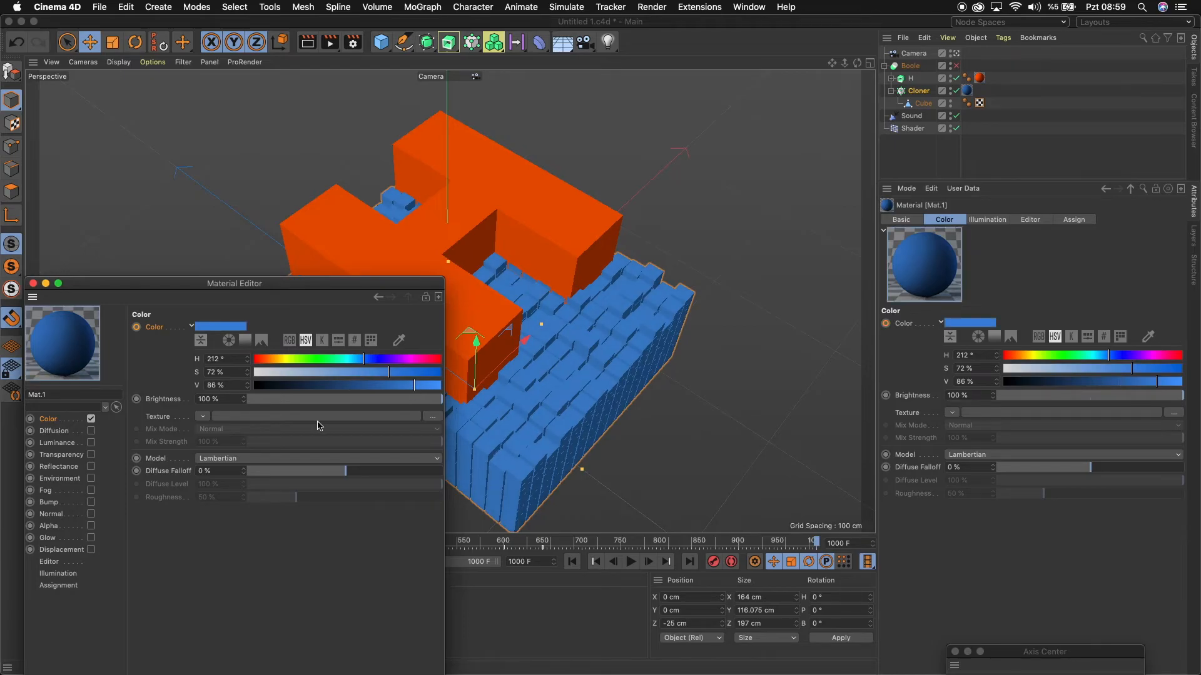
{"action": "left_click", "coordinate": [136, 327]}
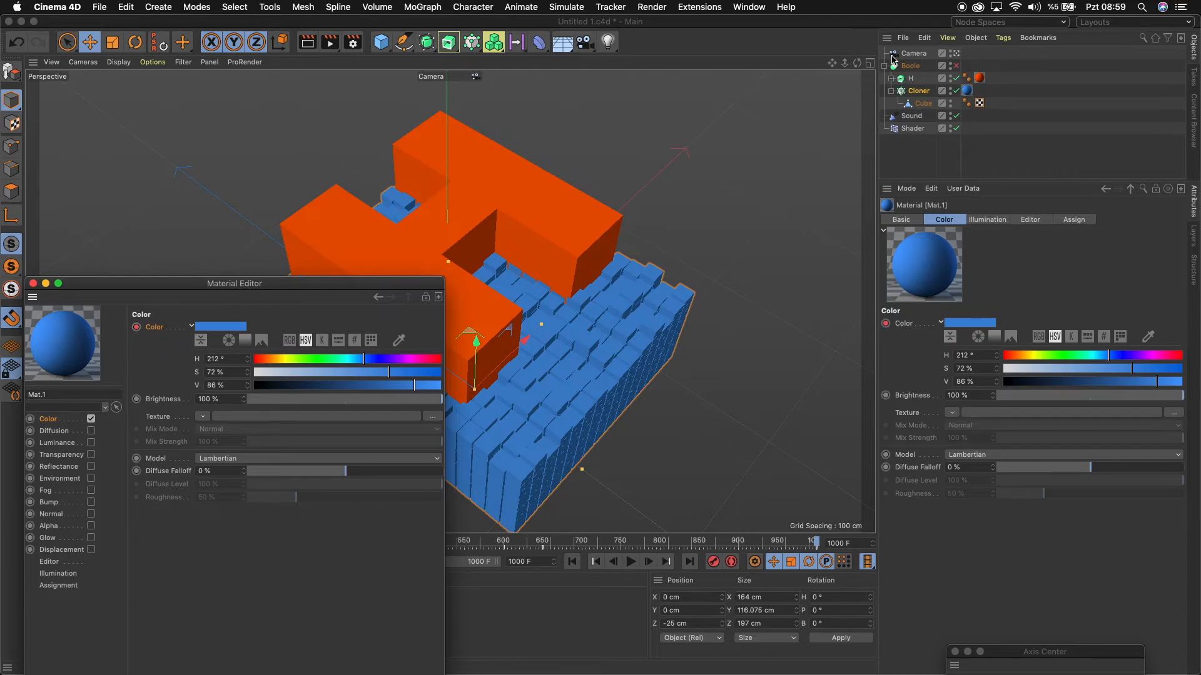
Preview the scene with the Boole temporarily enabled, then play the animation from frame 0 with it disabled.
{"action": "left_click", "coordinate": [957, 67]}
{"action": "left_click_drag", "start_coordinate": [316, 287], "coordinate": [744, 576]}
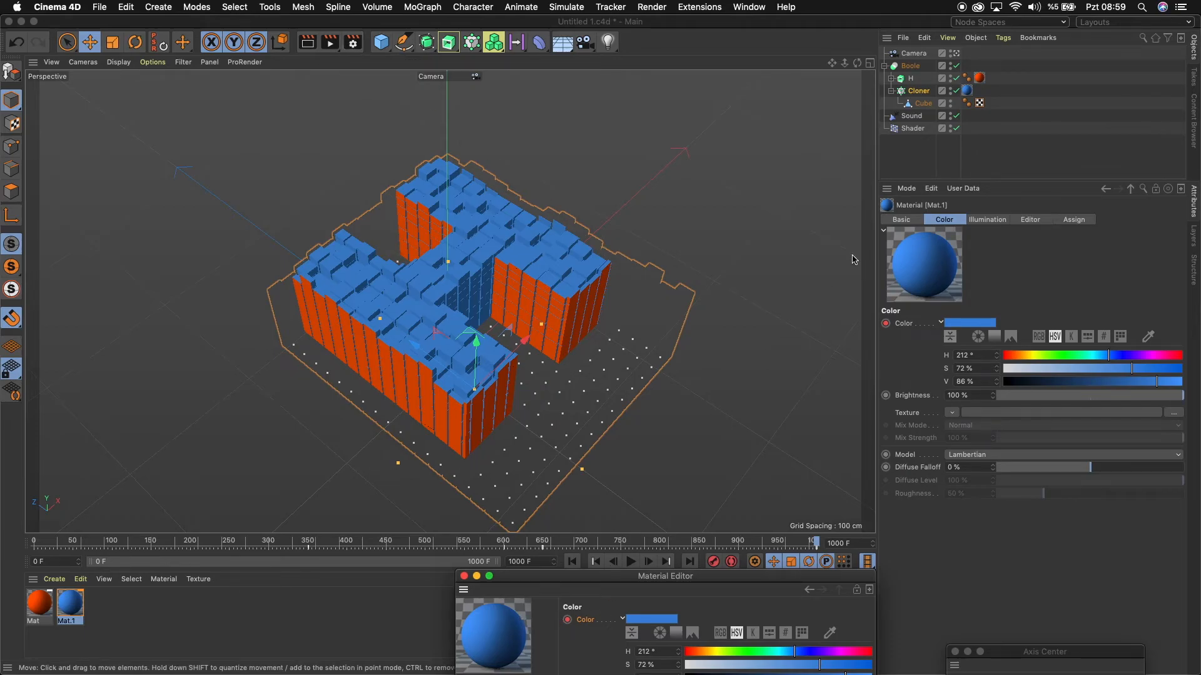
{"action": "left_click", "coordinate": [955, 65]}
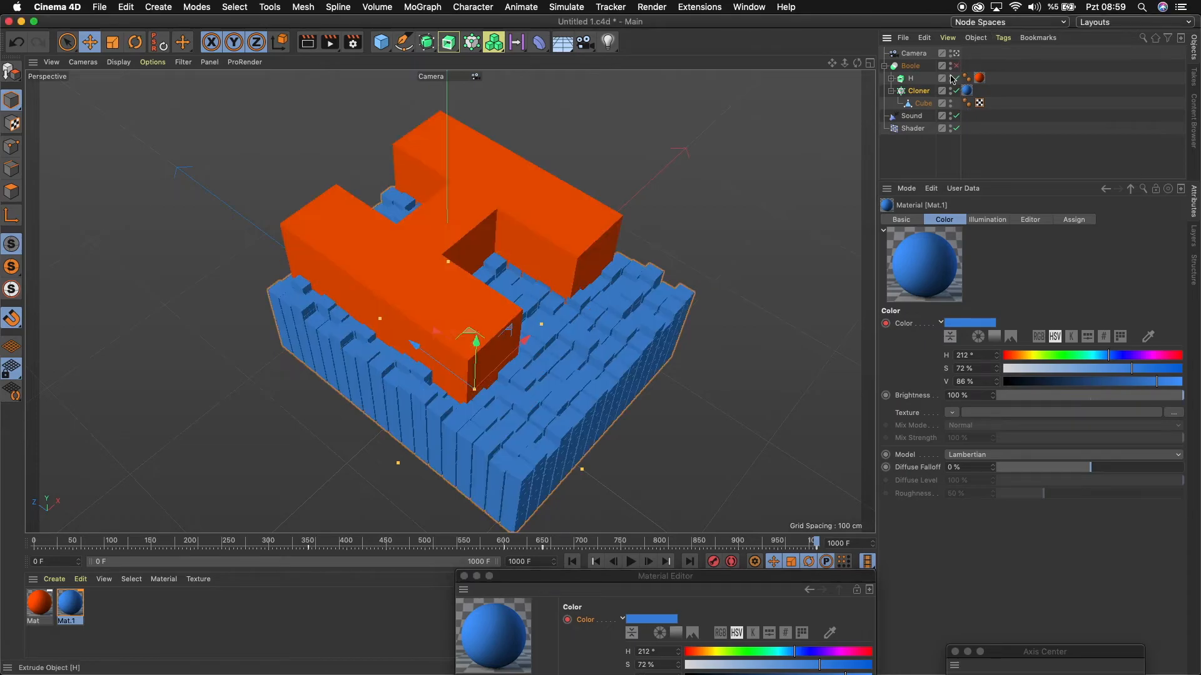
{"action": "left_click", "coordinate": [571, 561]}
{"action": "left_click_drag", "start_coordinate": [559, 578], "coordinate": [431, 514]}
{"action": "left_click", "coordinate": [338, 511]}
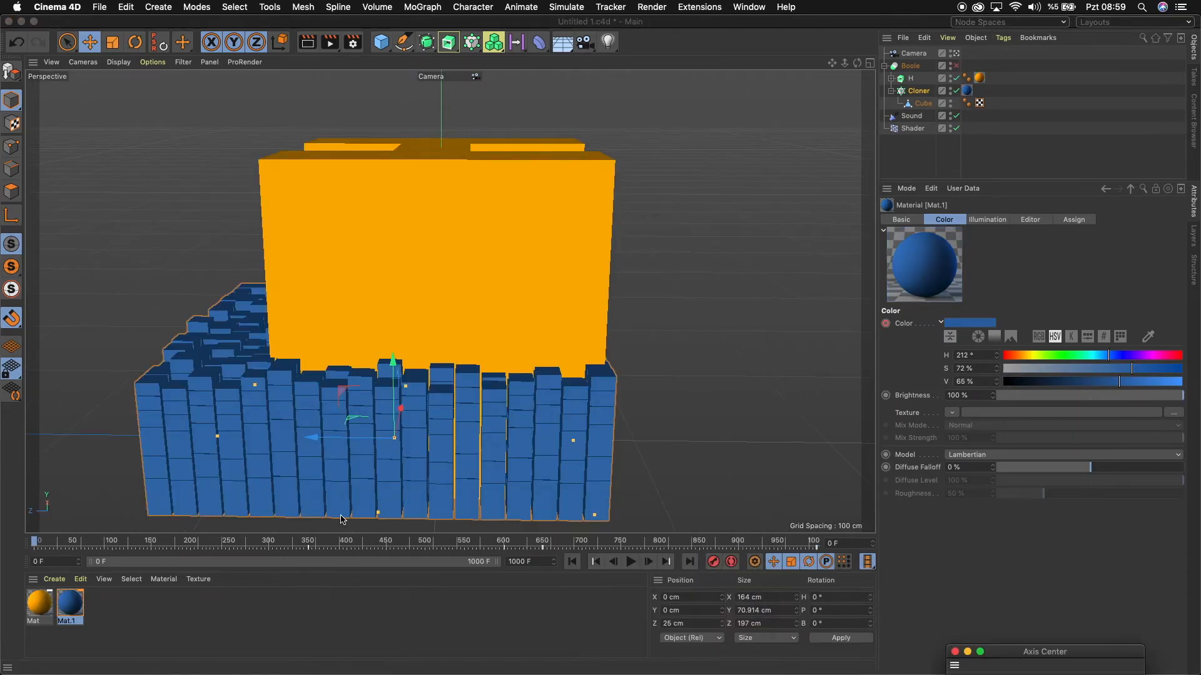
{"action": "left_click", "coordinate": [631, 561]}
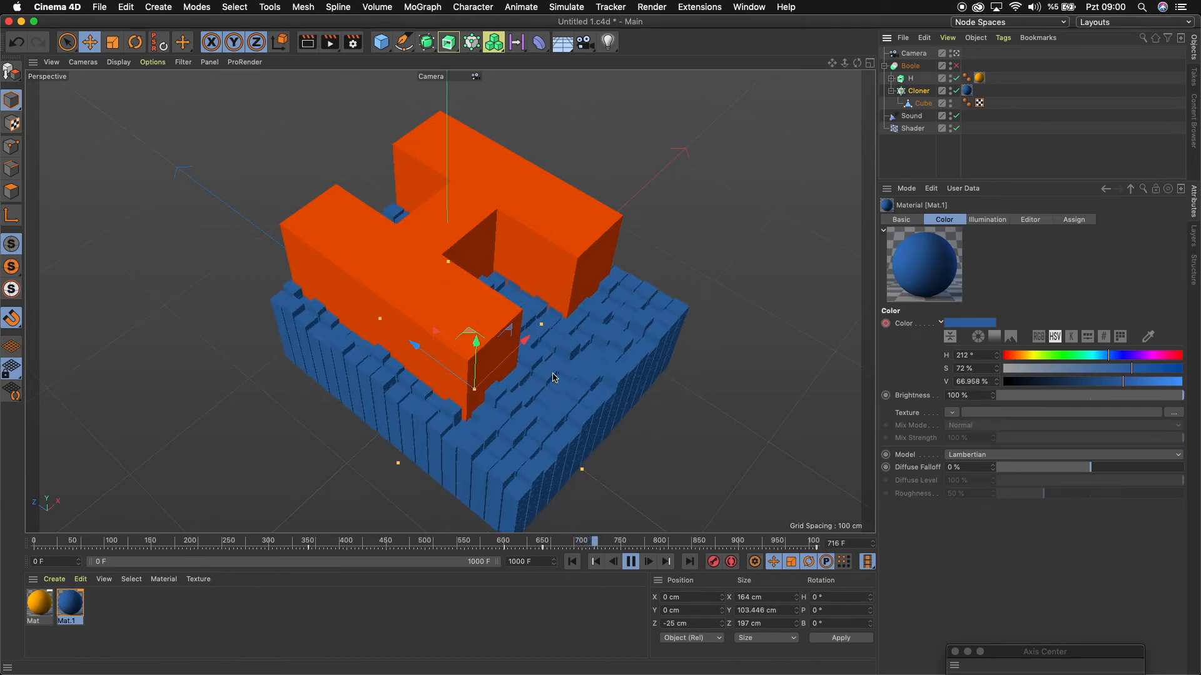
Set the Noise Shader's animation speed to 5, stop the playback and save the project.
{"action": "left_click", "coordinate": [913, 129]}
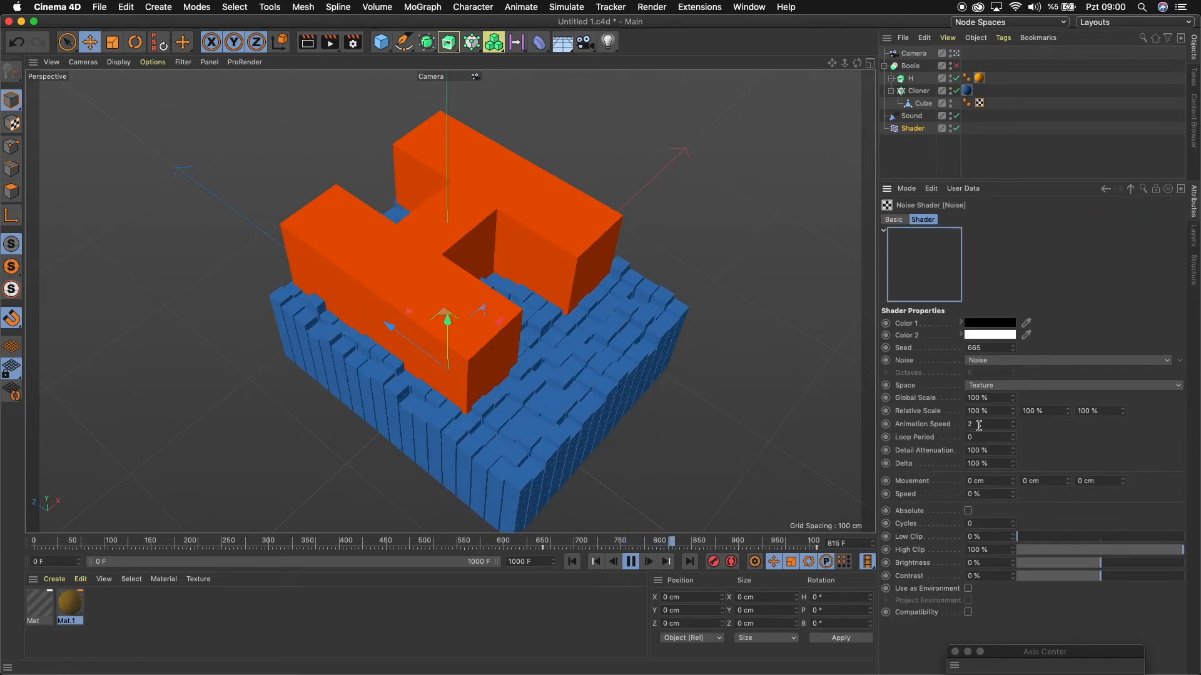
{"action": "type", "text": "5"}
{"action": "key", "text": "Return"}
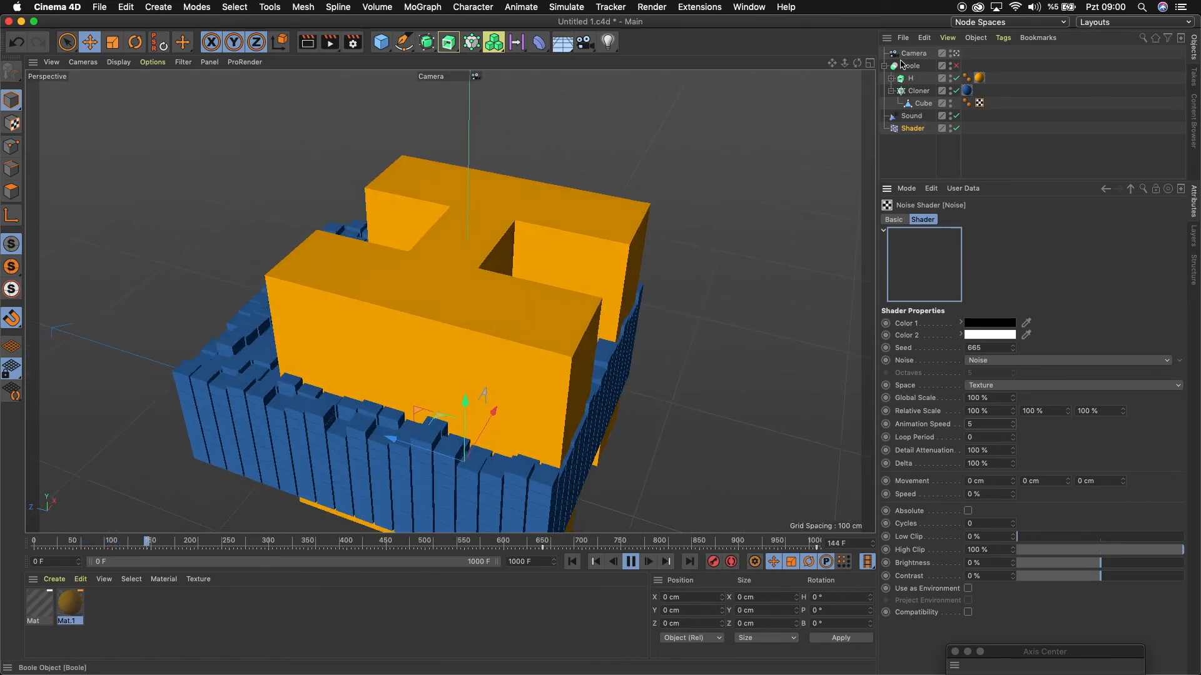
{"action": "left_click", "coordinate": [631, 565]}
{"action": "key", "text": "super+s"}
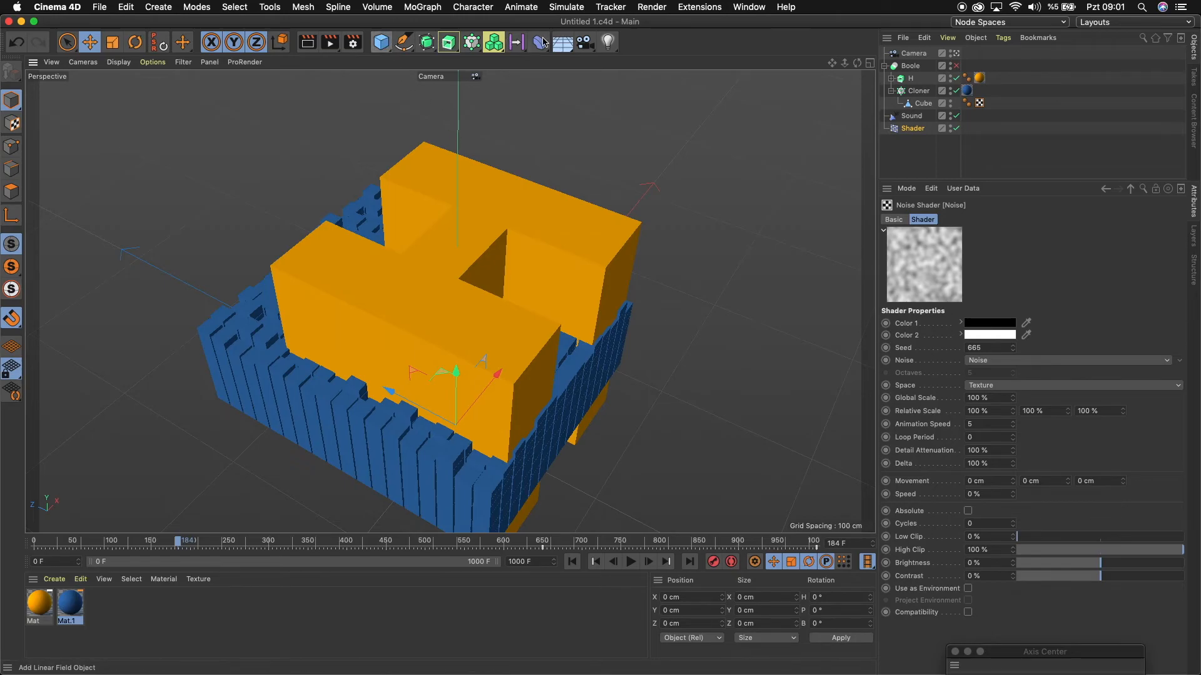
Add a Floor object and inspect its placement from the default camera before returning to the scene camera.
{"action": "left_click", "coordinate": [562, 44]}
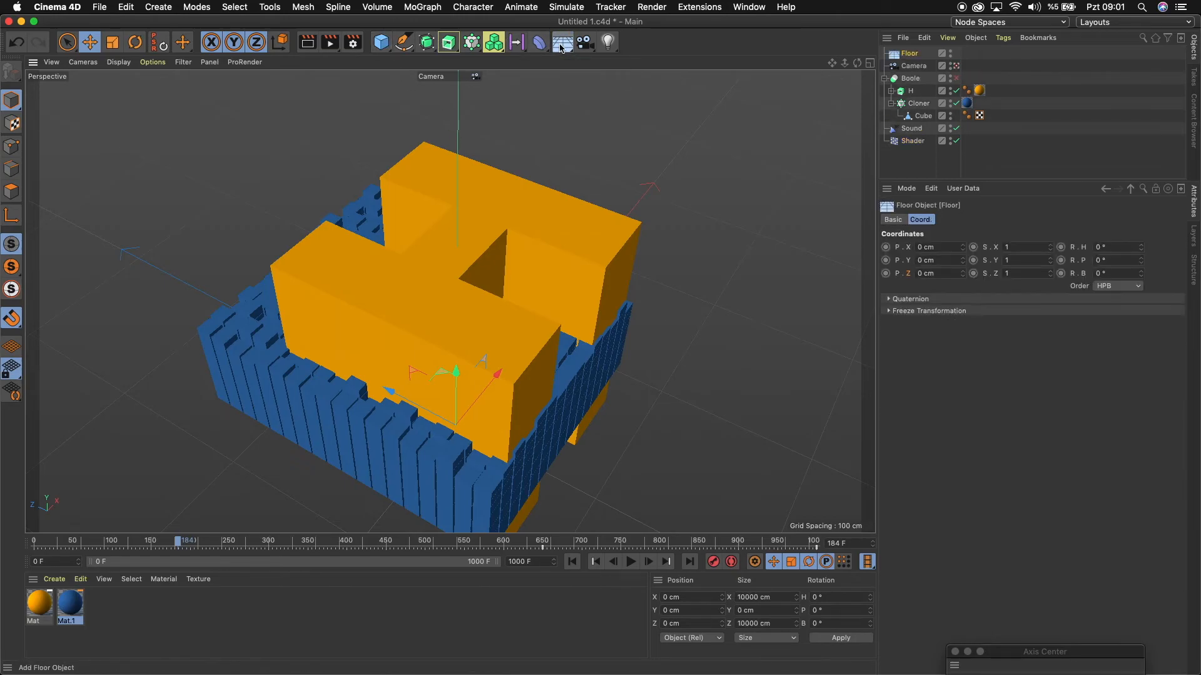
{"action": "left_click", "coordinate": [955, 66]}
{"action": "left_click", "coordinate": [956, 66]}
{"action": "left_click_drag", "start_coordinate": [844, 63], "coordinate": [857, 59]}
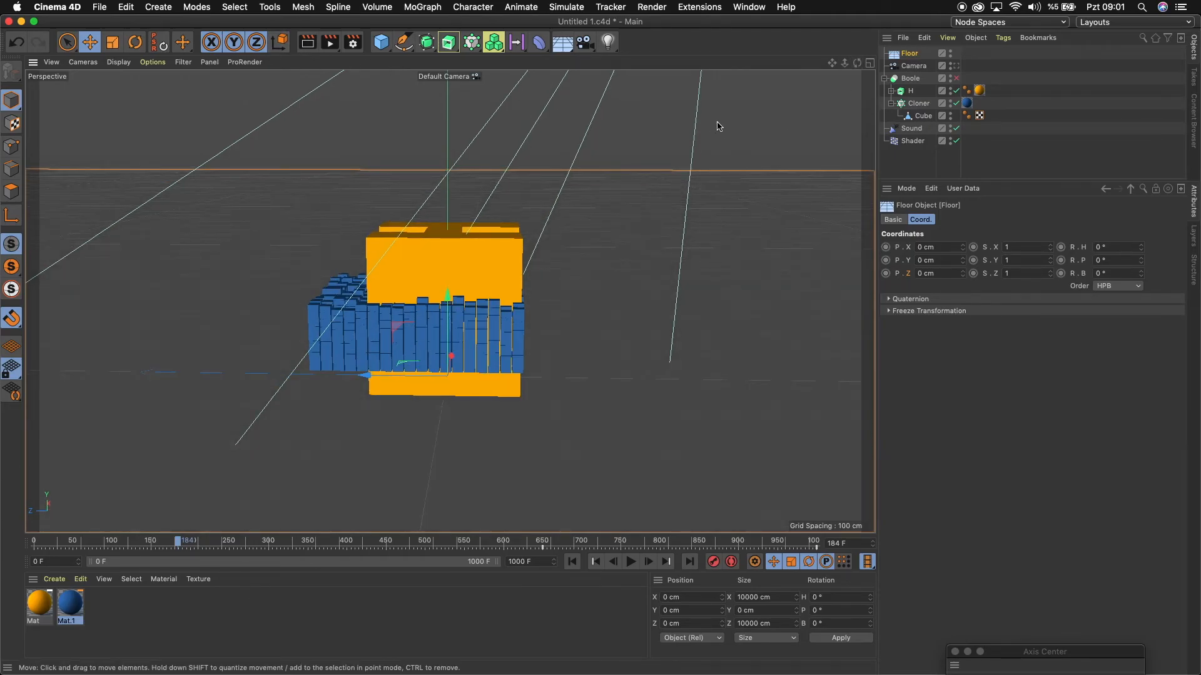
{"action": "left_click_drag", "start_coordinate": [857, 64], "coordinate": [826, 140]}
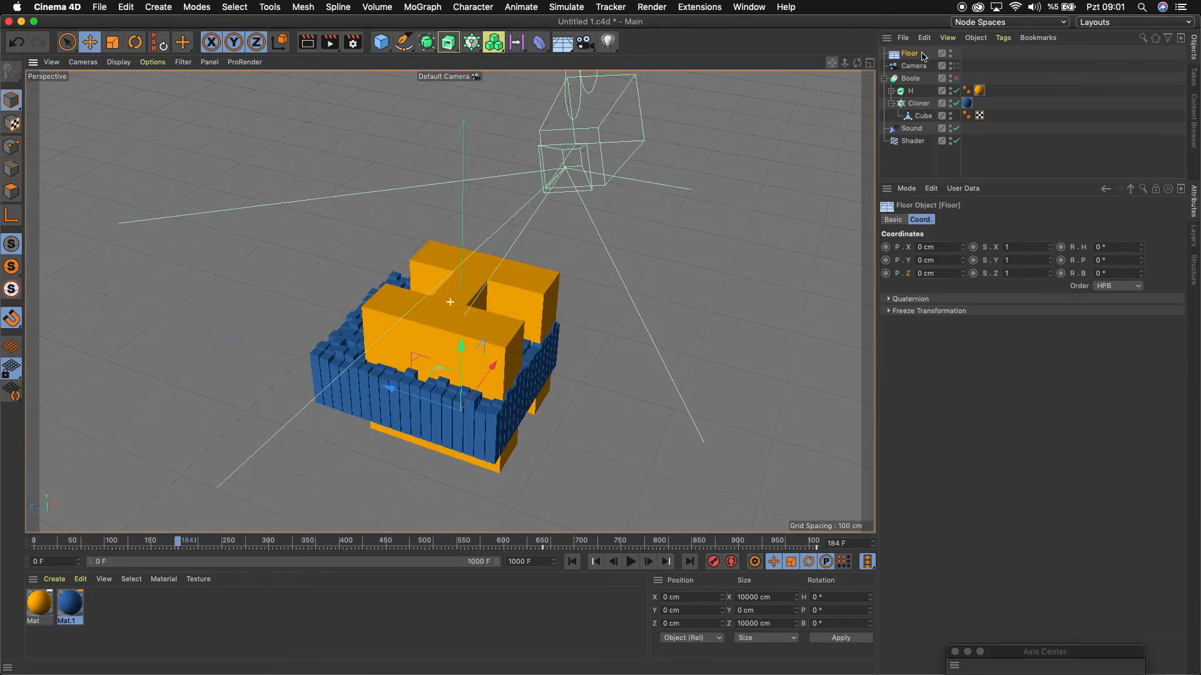
{"action": "left_click", "coordinate": [954, 65]}
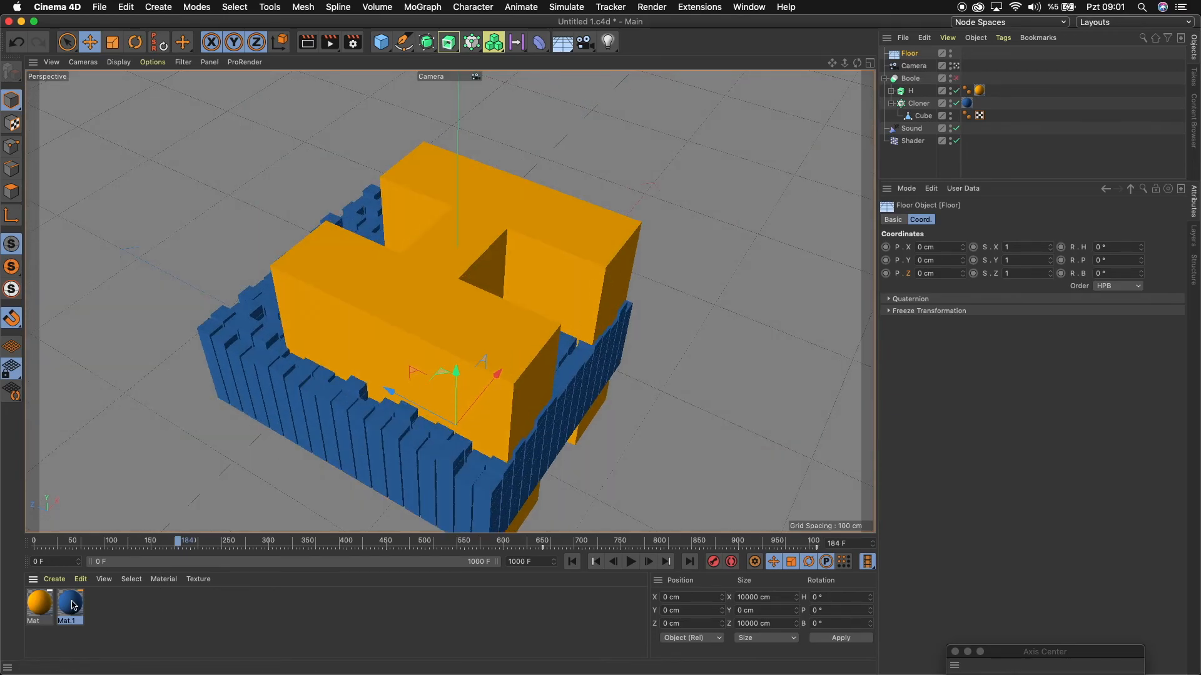
Create a dark material with reflectance off and a colour value of 18%, and apply it to the Floor.
{"action": "double_click", "coordinate": [153, 616]}
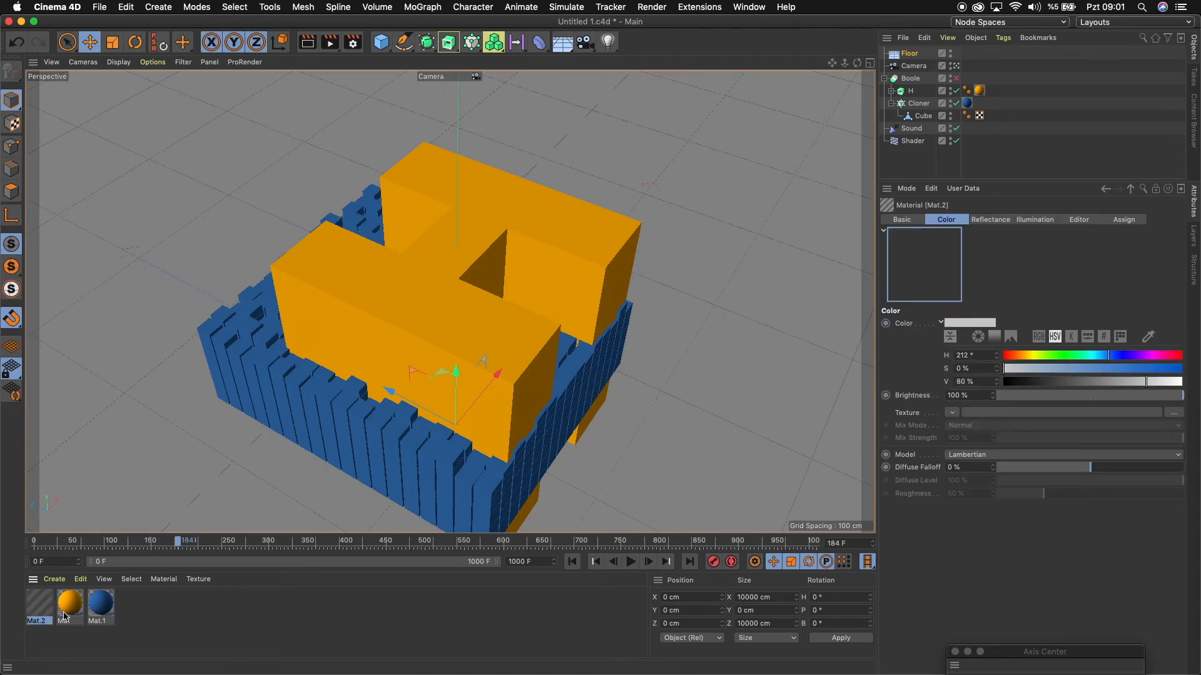
{"action": "double_click", "coordinate": [39, 604]}
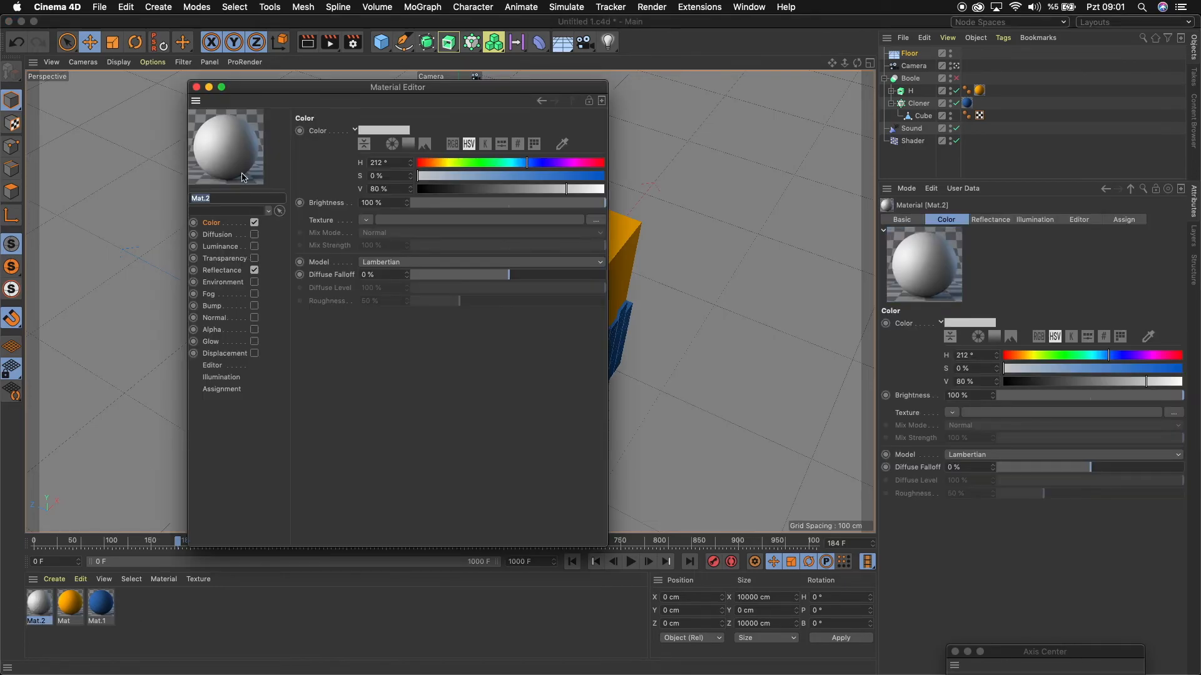
{"action": "left_click", "coordinate": [254, 270]}
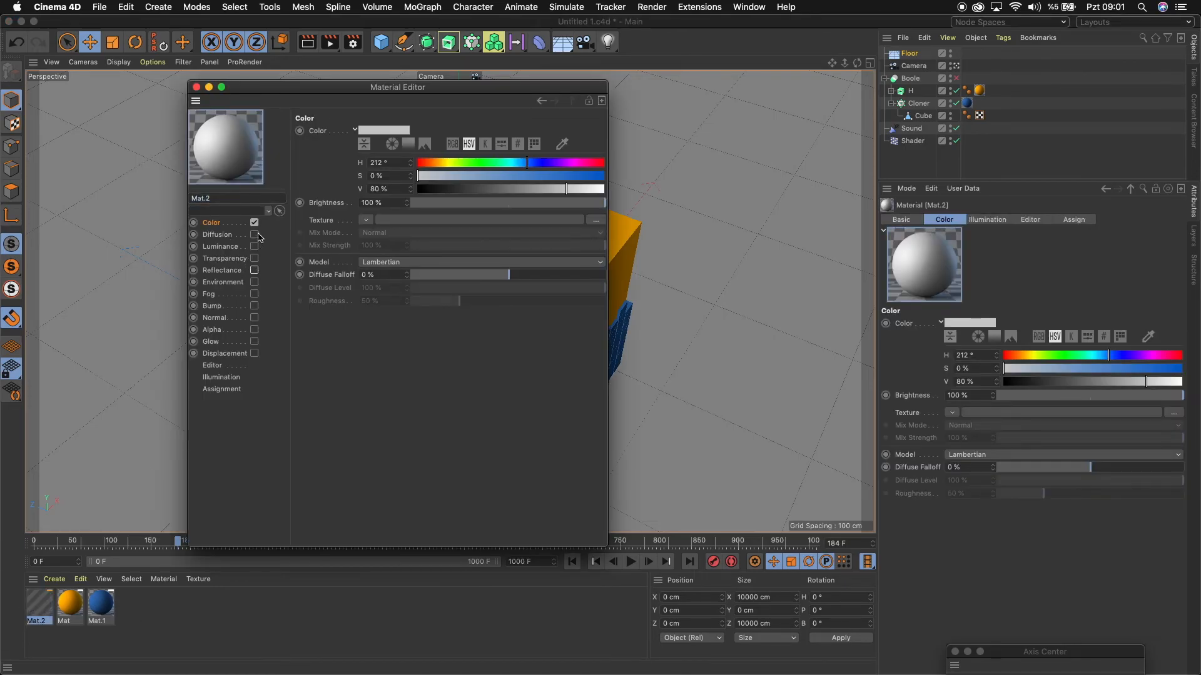
{"action": "left_click", "coordinate": [451, 189]}
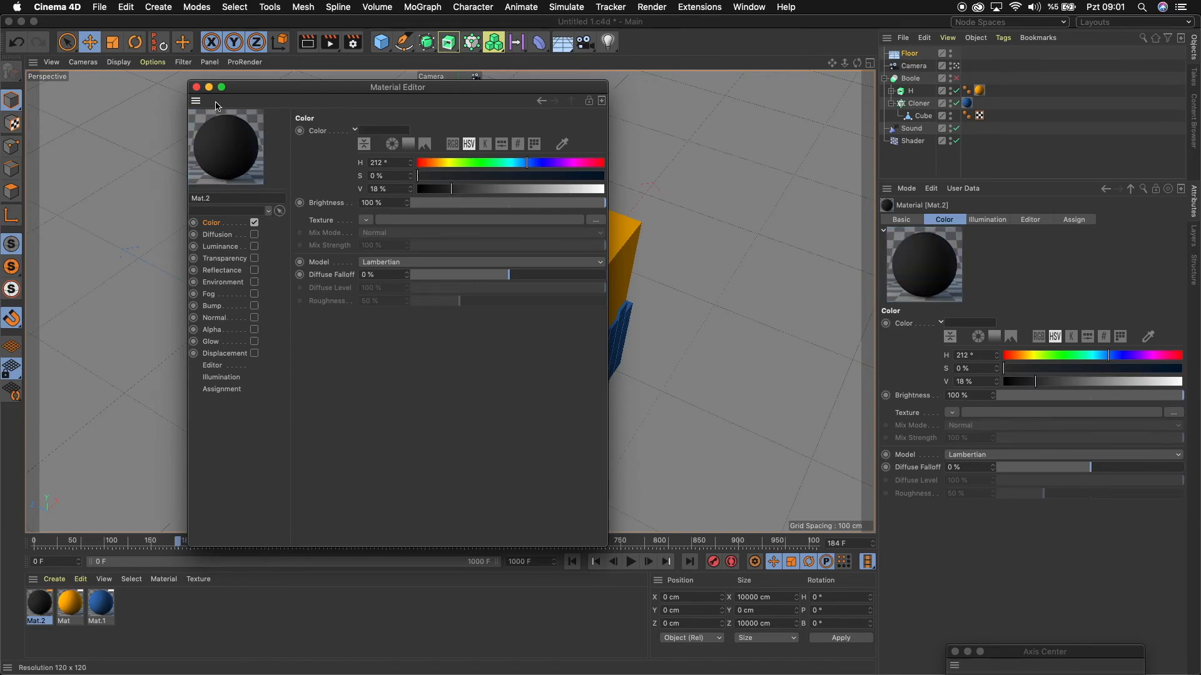
{"action": "left_click_drag", "start_coordinate": [239, 91], "coordinate": [267, 96]}
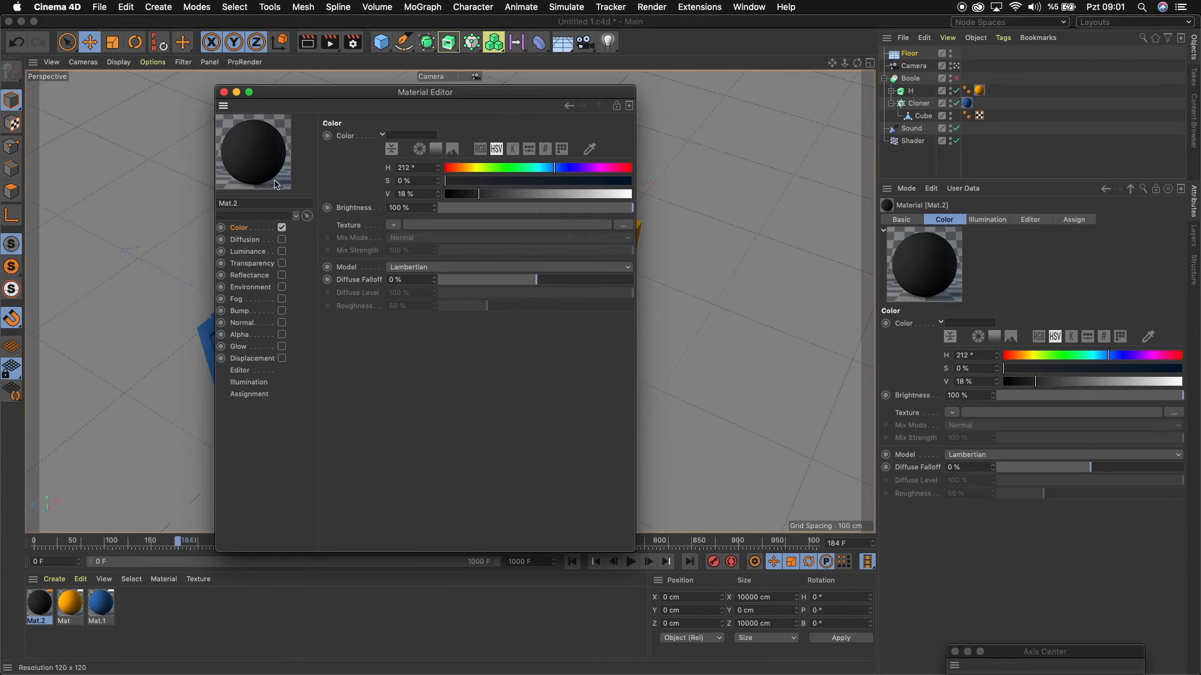
{"action": "left_click", "coordinate": [224, 92]}
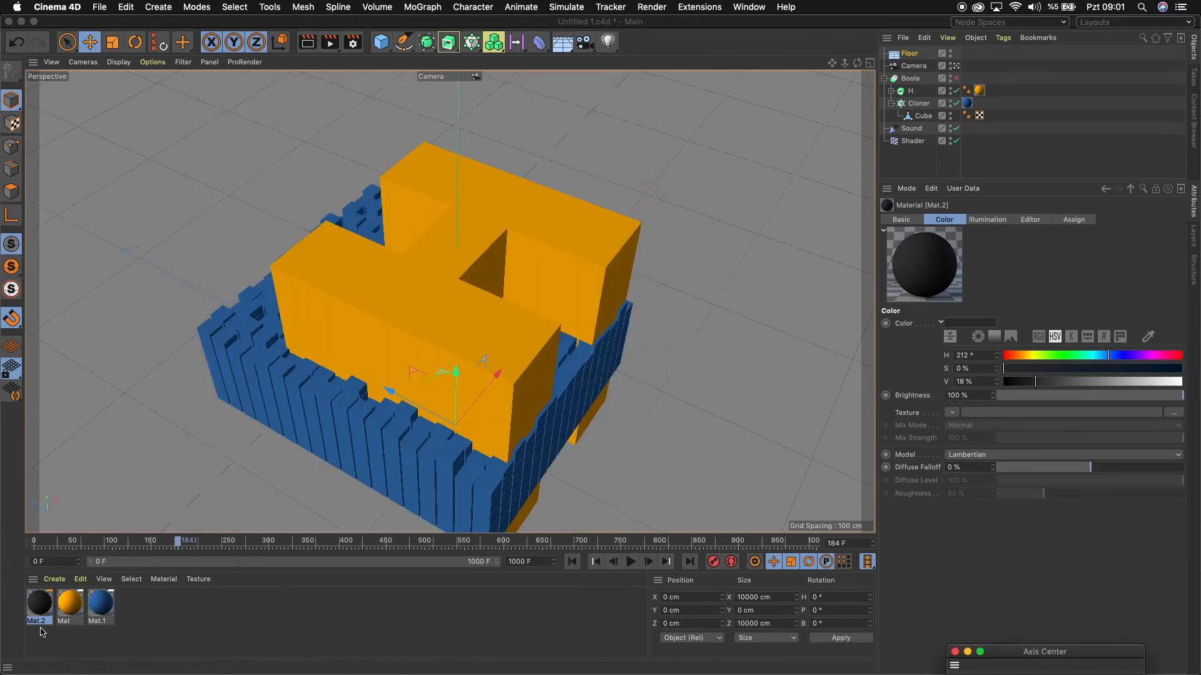
{"action": "left_click_drag", "start_coordinate": [51, 588], "coordinate": [123, 446]}
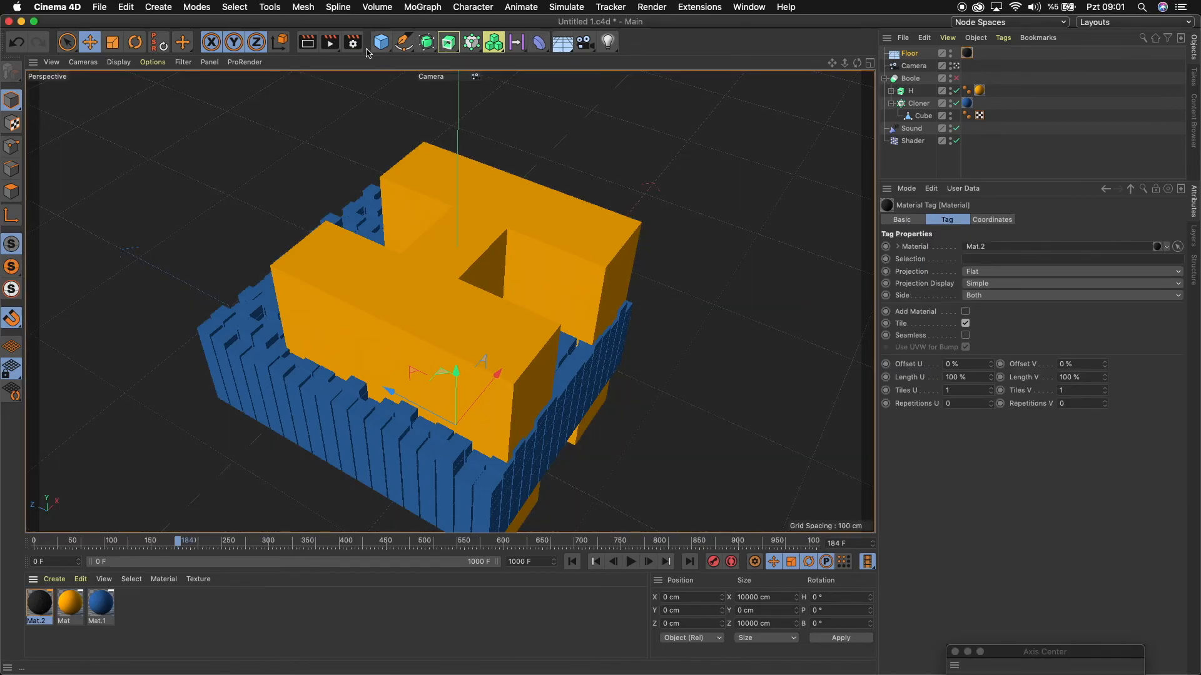
Configure the render output as 1280 x 720 at 150 pixels/inch, with the frame range covering All Frames.
{"action": "left_click", "coordinate": [353, 42]}
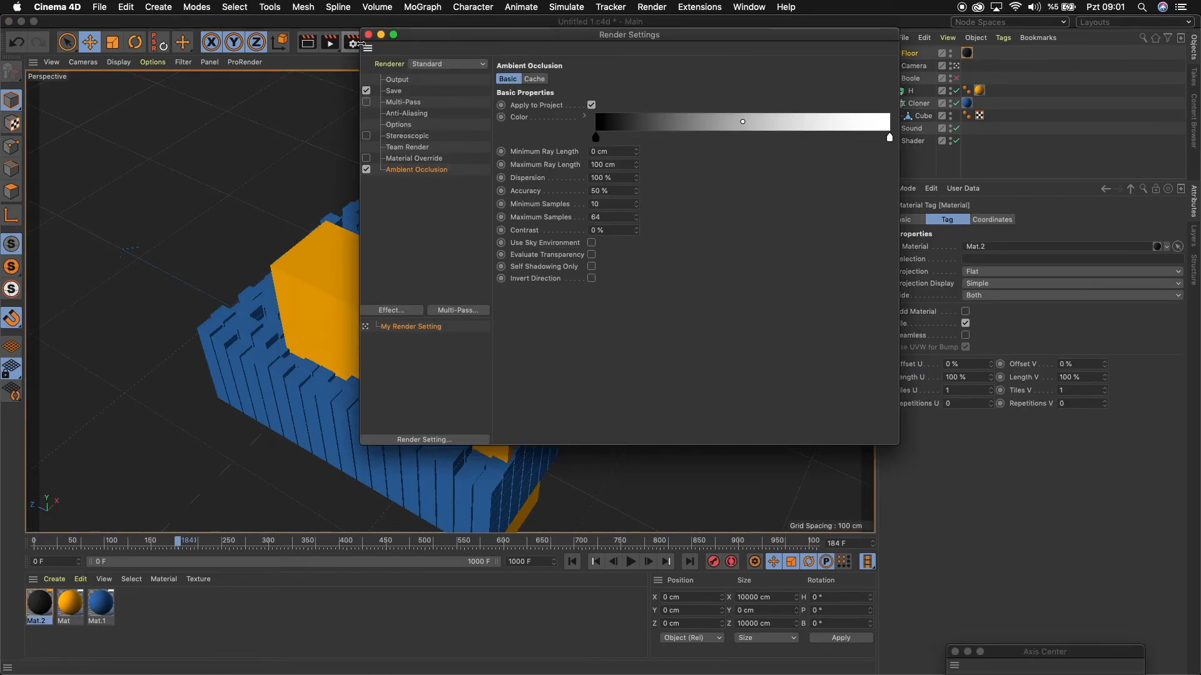
{"action": "left_click", "coordinate": [388, 79]}
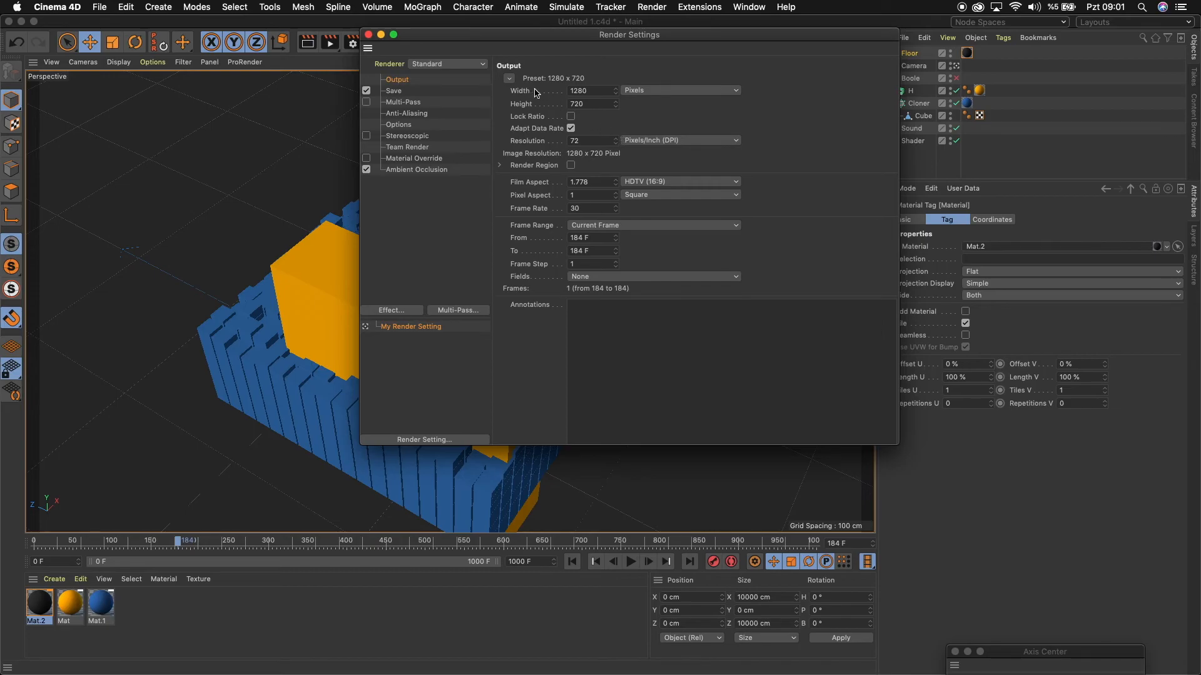
{"action": "left_click", "coordinate": [510, 79]}
{"action": "mouse_move", "coordinate": [528, 90]}
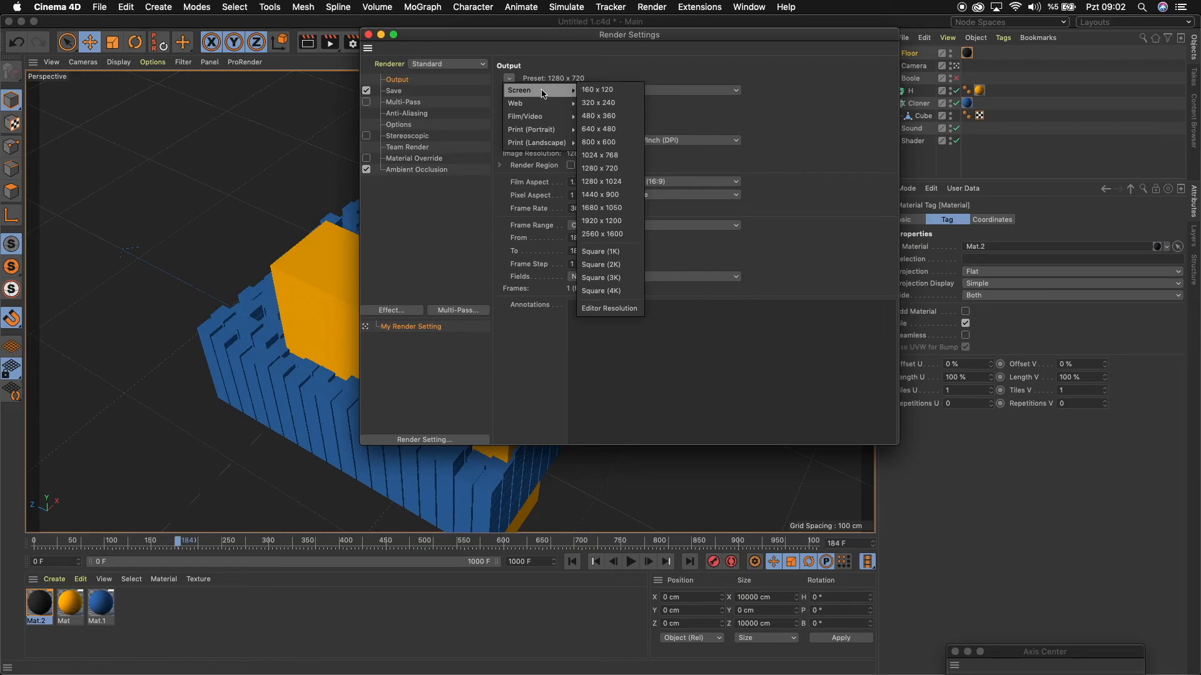
{"action": "mouse_move", "coordinate": [530, 123]}
{"action": "left_click", "coordinate": [858, 148]}
{"action": "left_click", "coordinate": [586, 139]}
{"action": "key", "text": "Return"}
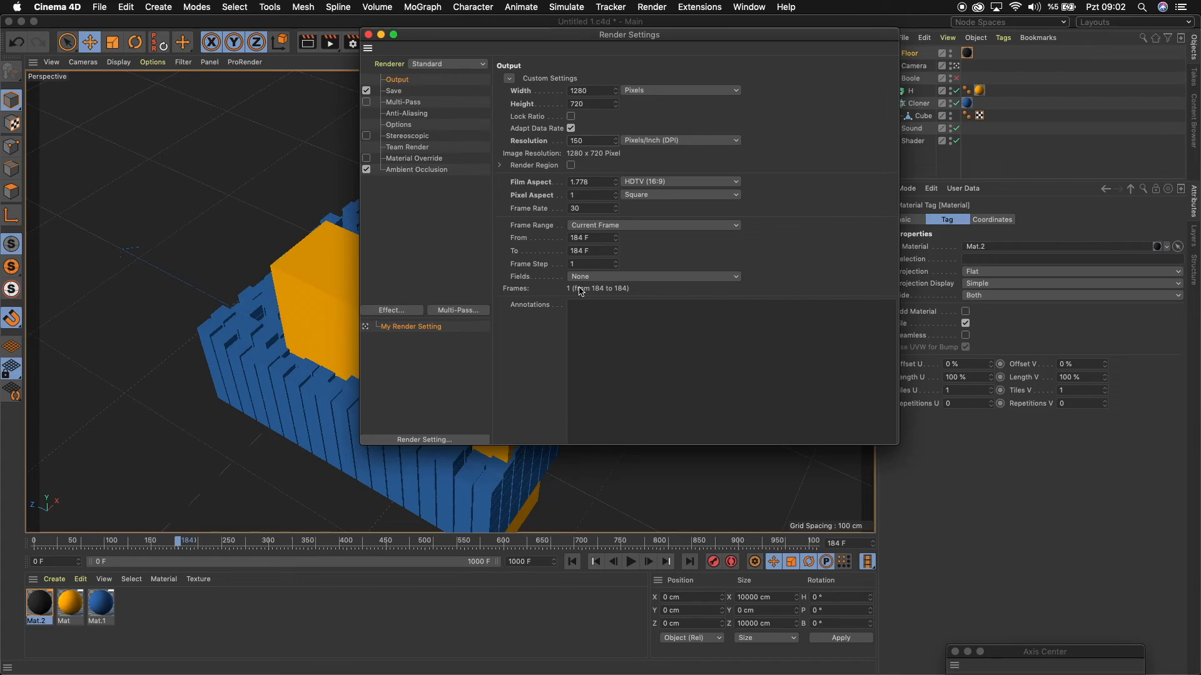
{"action": "left_click", "coordinate": [610, 226]}
{"action": "left_click", "coordinate": [610, 265]}
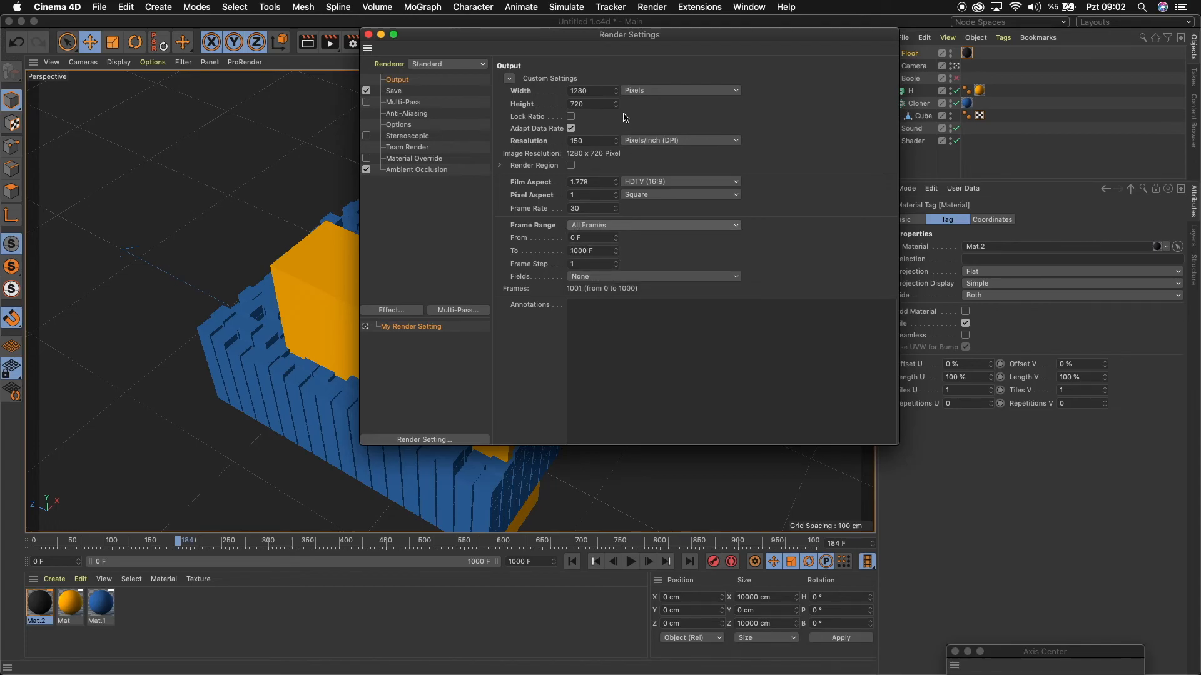
Set the render to save to the Desktop as Adsız in MP4 format and close the render settings.
{"action": "left_click", "coordinate": [394, 93]}
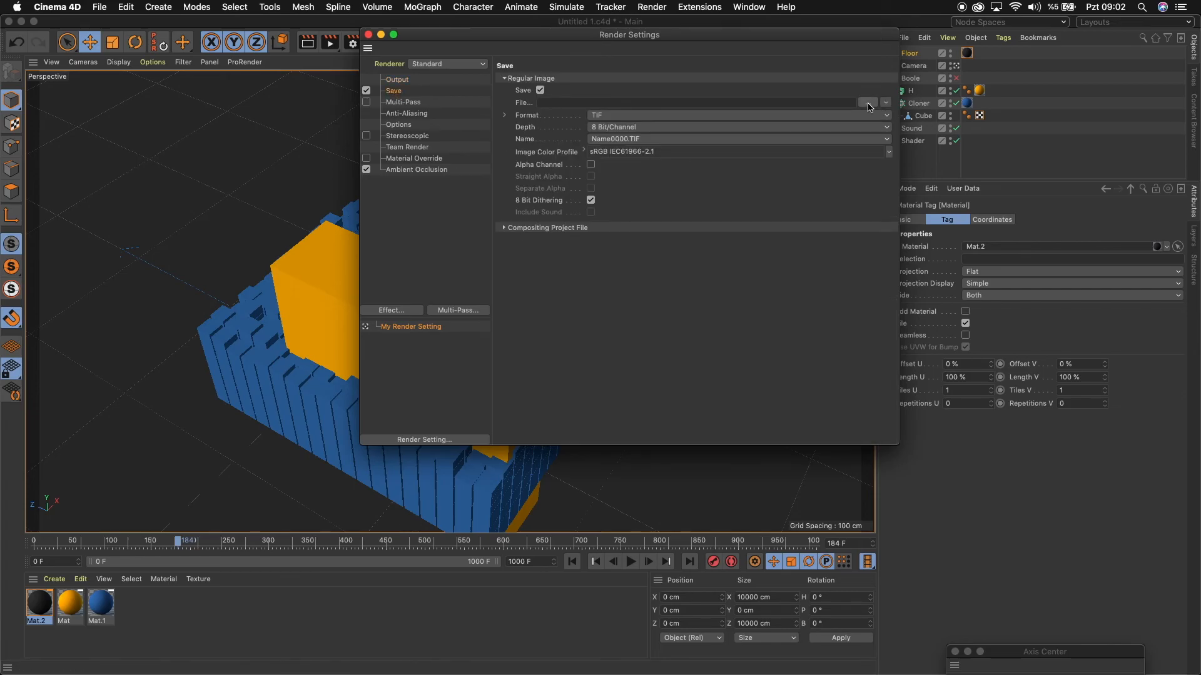
{"action": "left_click", "coordinate": [868, 103]}
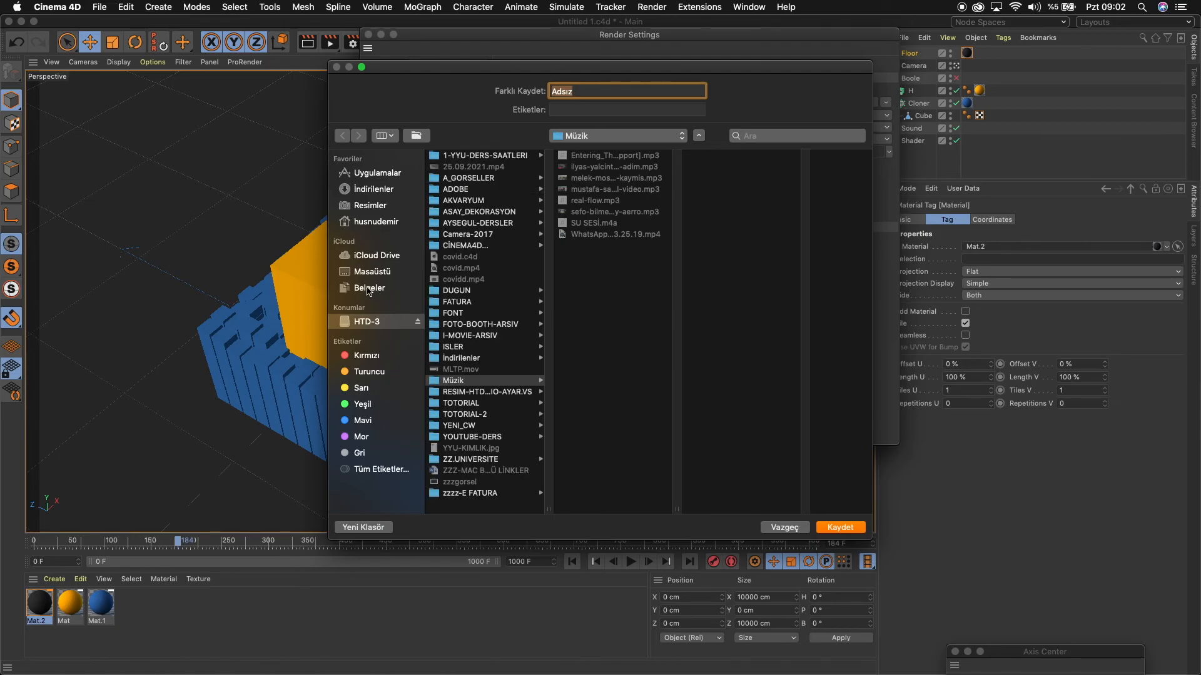
{"action": "left_click", "coordinate": [372, 274]}
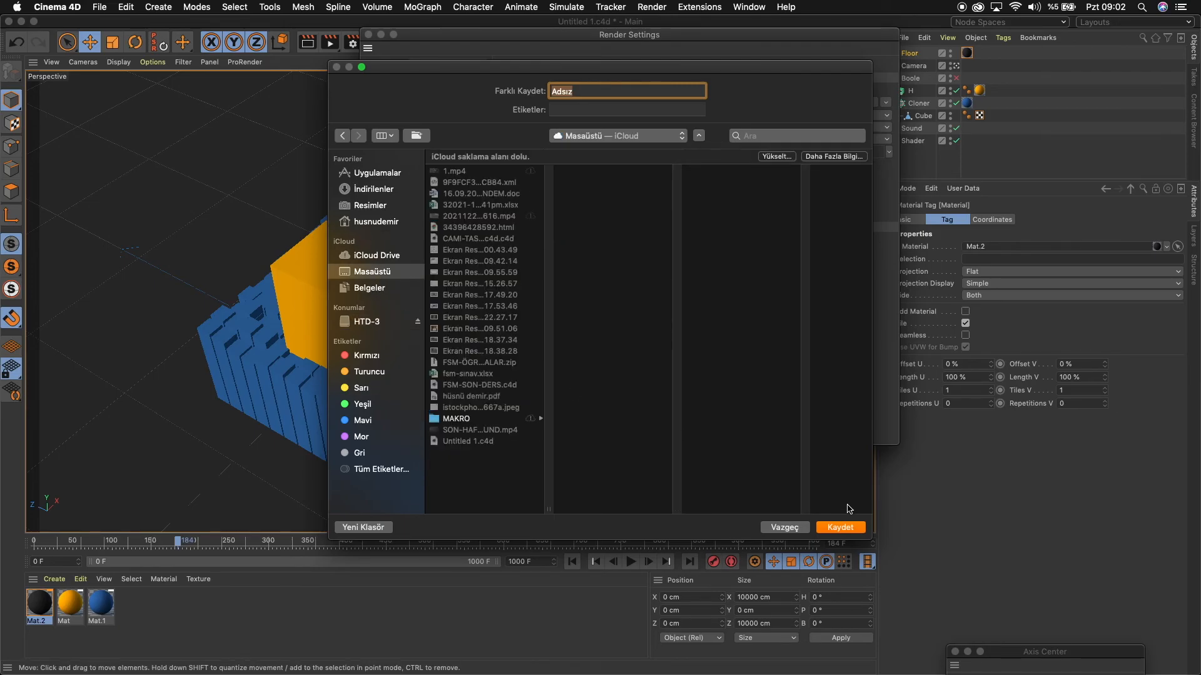
{"action": "left_click", "coordinate": [842, 529]}
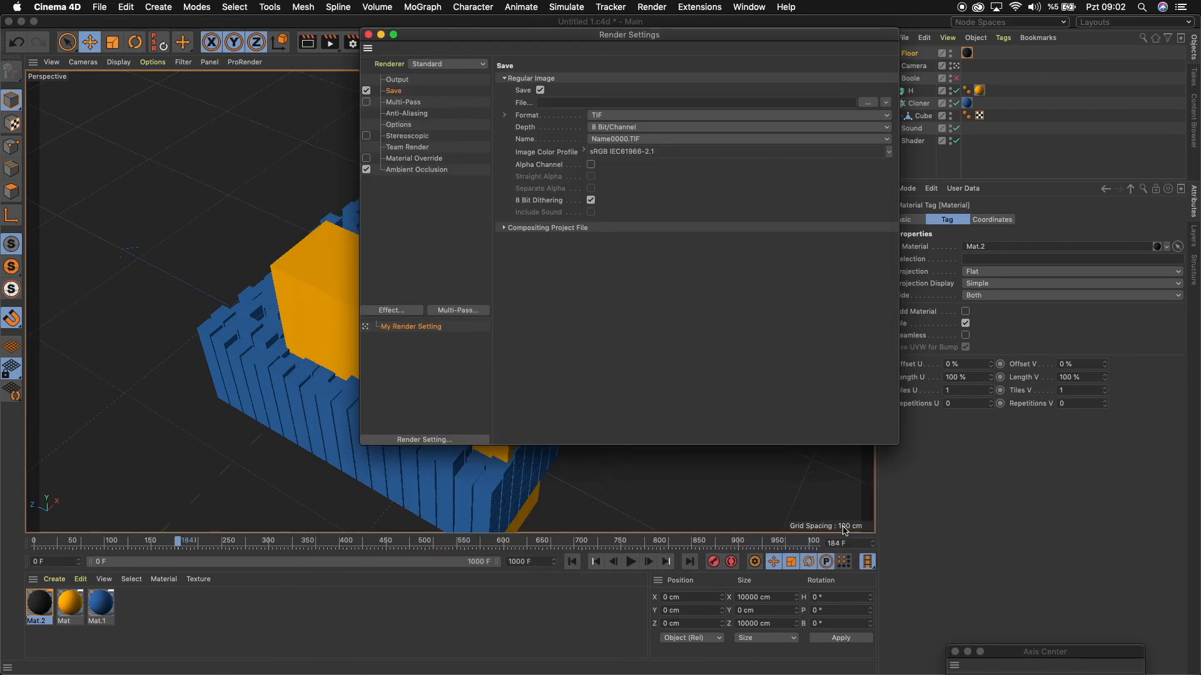
{"action": "left_click", "coordinate": [647, 116]}
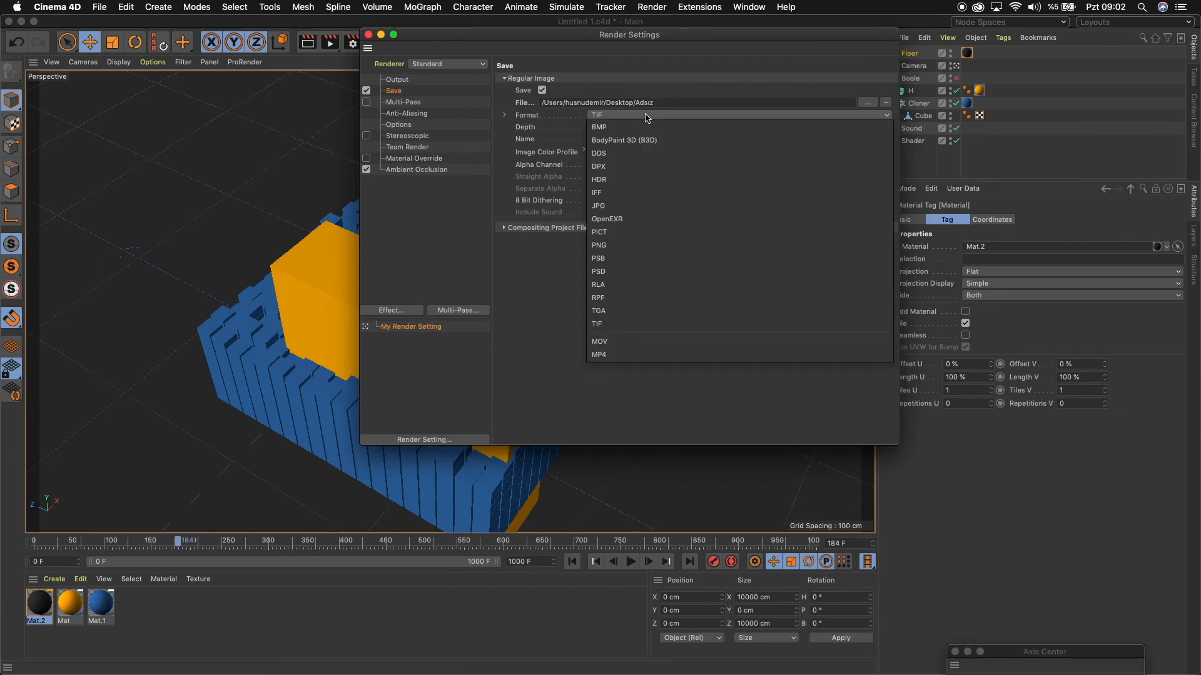
{"action": "left_click", "coordinate": [620, 355]}
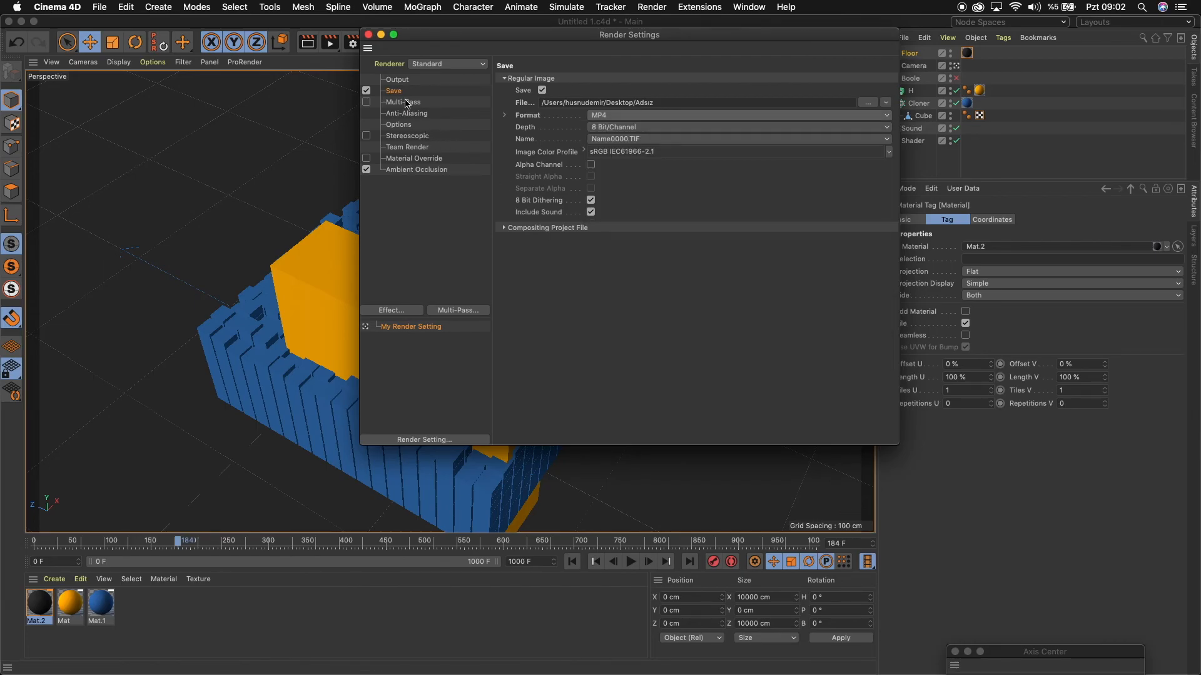
{"action": "left_click", "coordinate": [369, 35]}
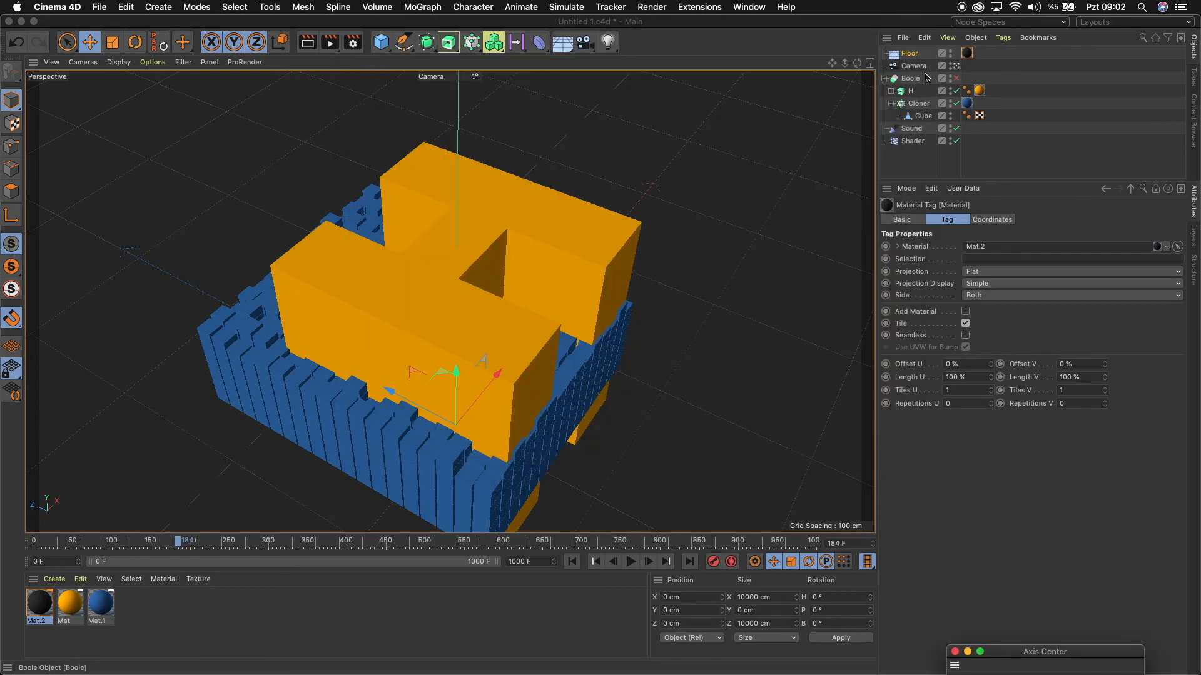
Enable the Boole object and start rendering the full animation in the Picture Viewer, fitting the whole frame in its window.
{"action": "left_click", "coordinate": [957, 80]}
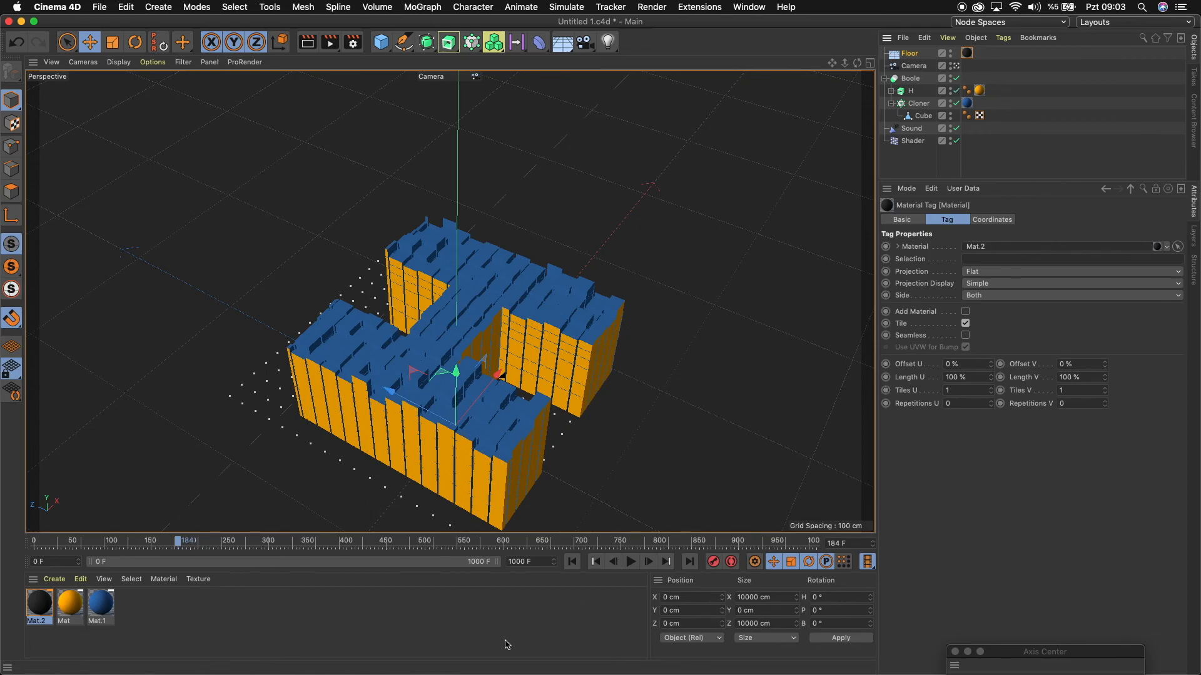
{"action": "mouse_move", "coordinate": [508, 672]}
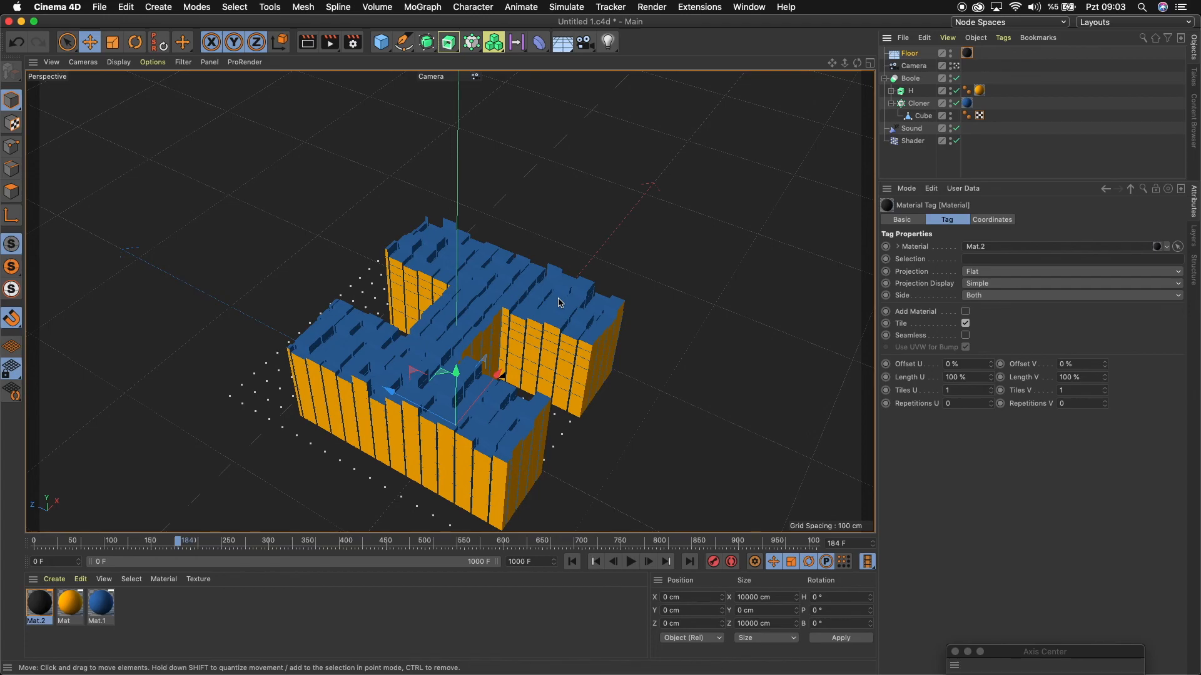
{"action": "left_click", "coordinate": [330, 43]}
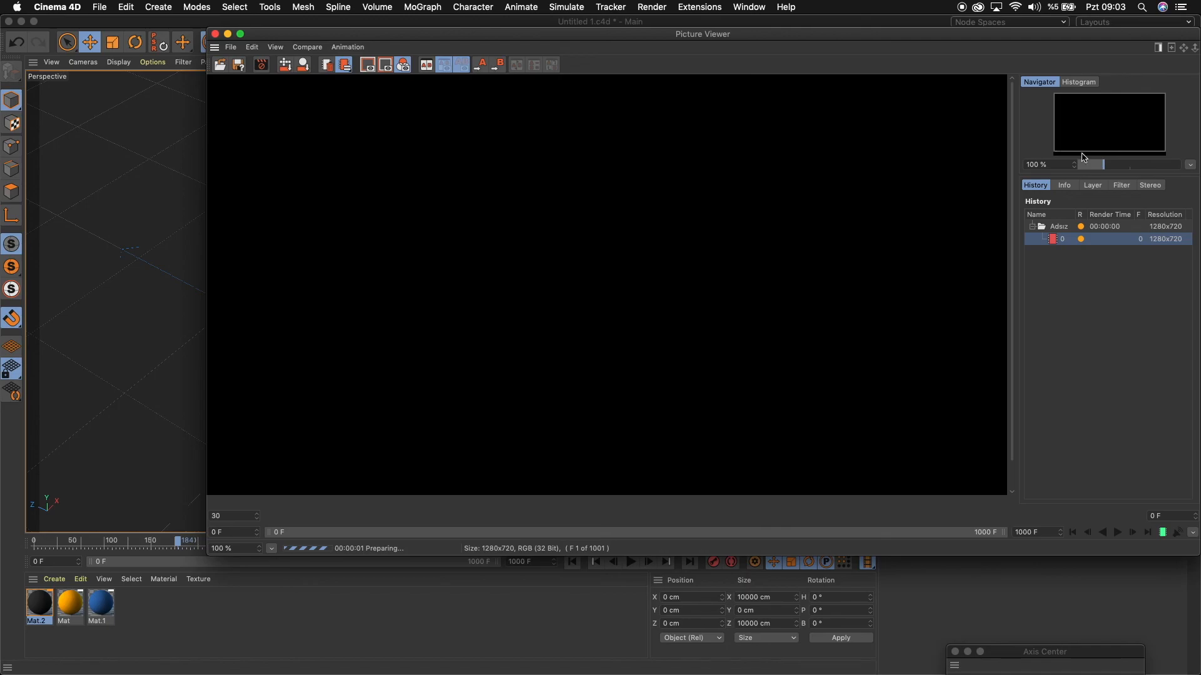
{"action": "left_click_drag", "start_coordinate": [954, 38], "coordinate": [838, 42]}
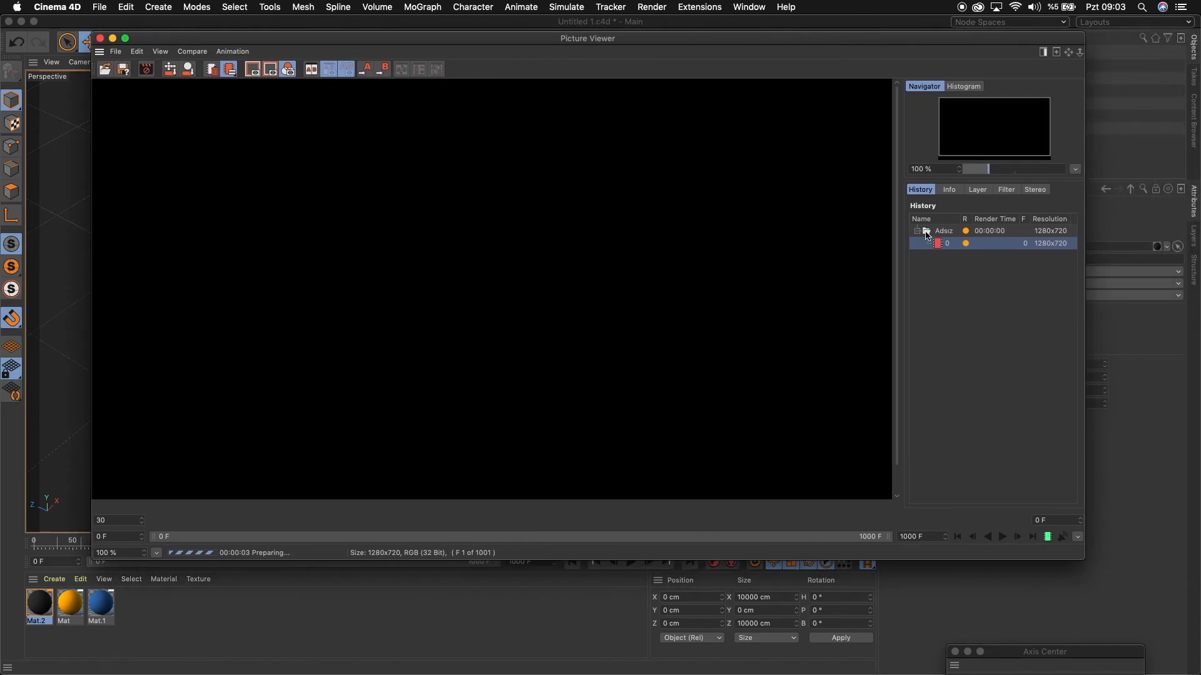
{"action": "left_click_drag", "start_coordinate": [1082, 560], "coordinate": [1028, 581]}
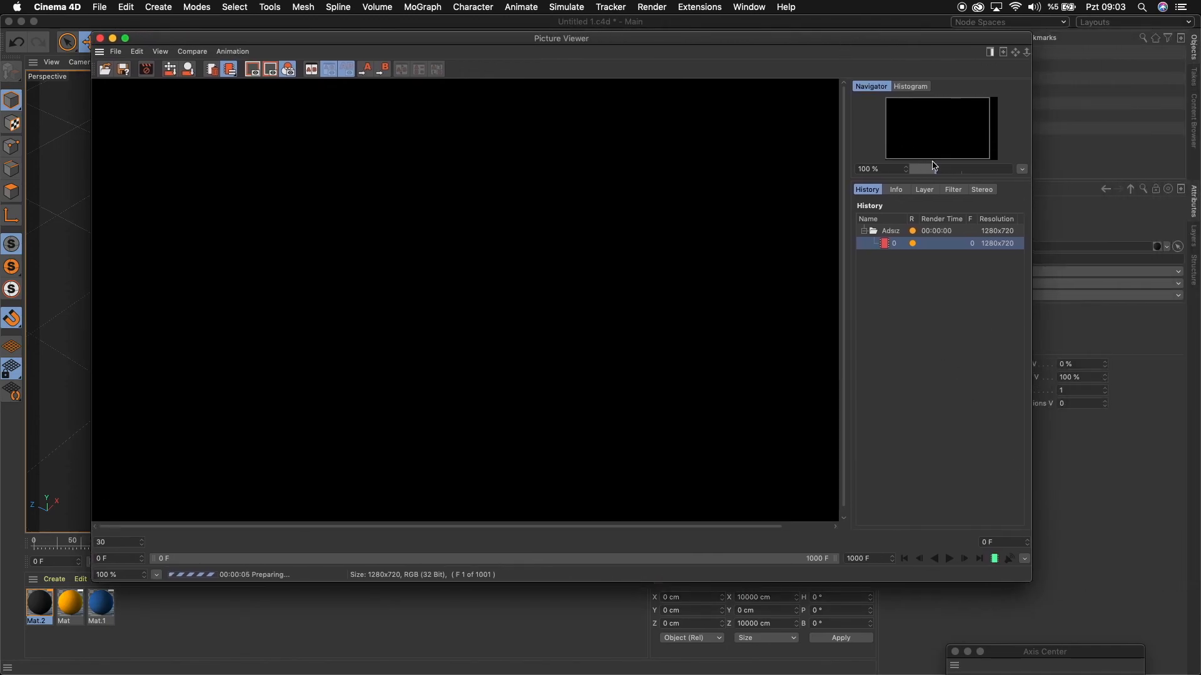
{"action": "left_click_drag", "start_coordinate": [935, 172], "coordinate": [932, 173]}
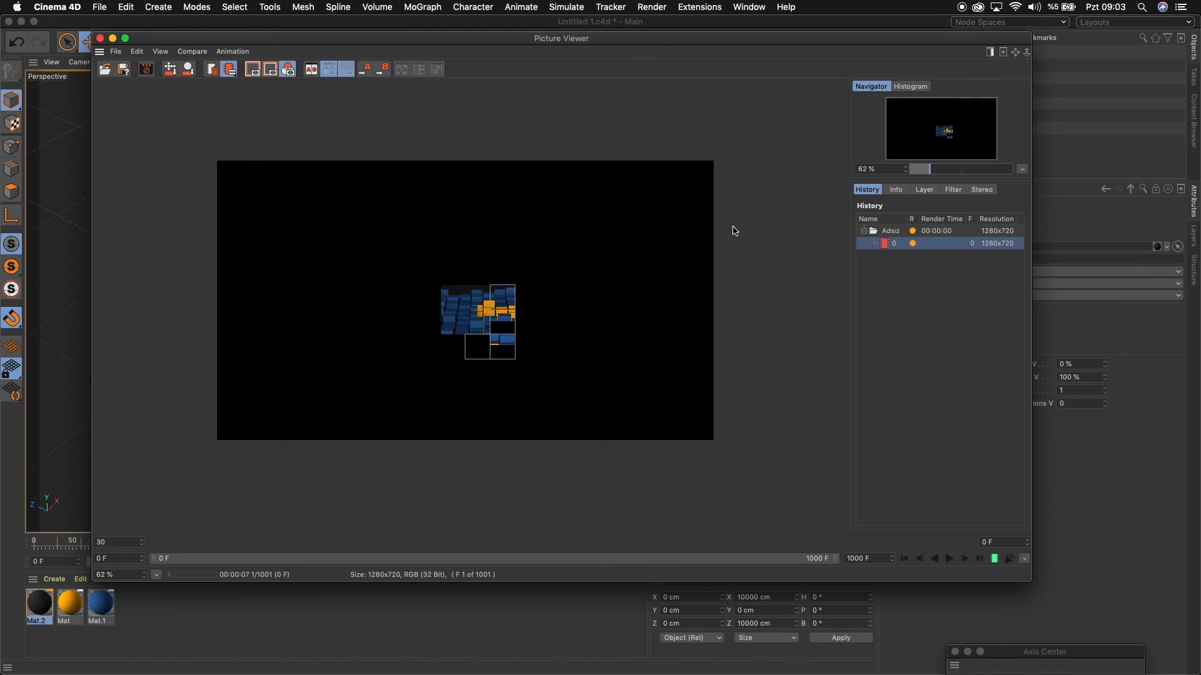